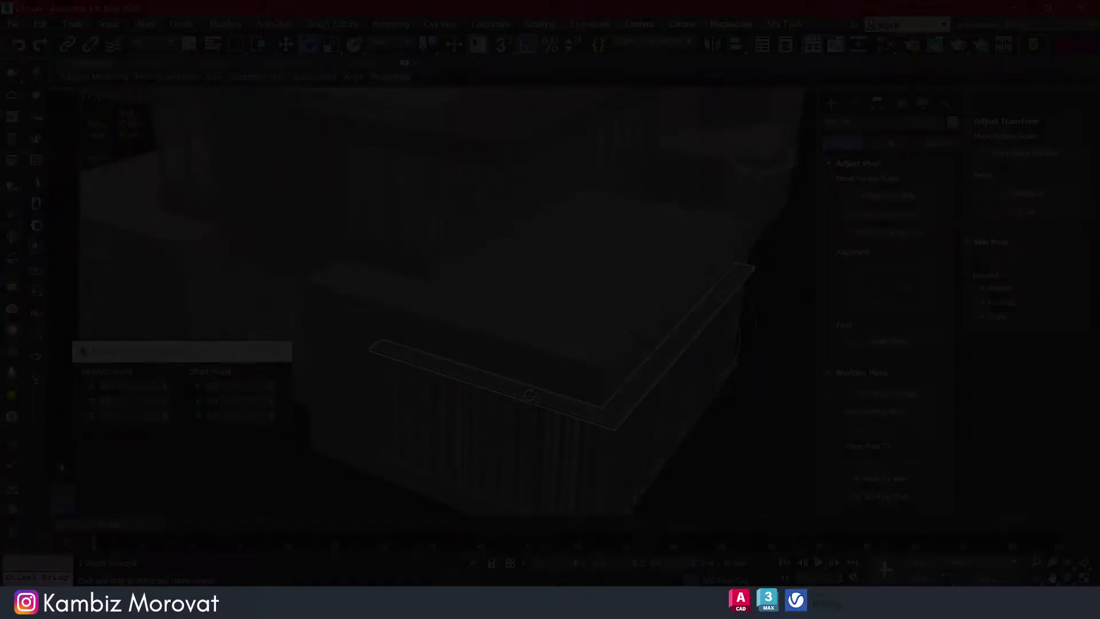
- Copy the L-shaped ledge and snap the copy, Box454, up to the roof overhang at Z 677.5 cm
key(w)
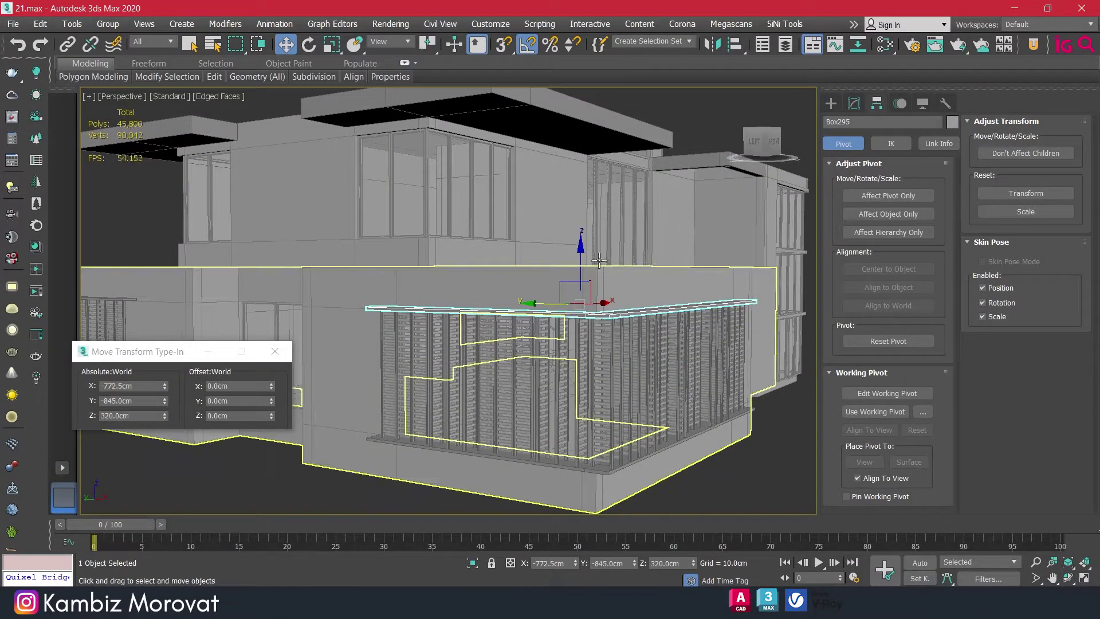
key(s)
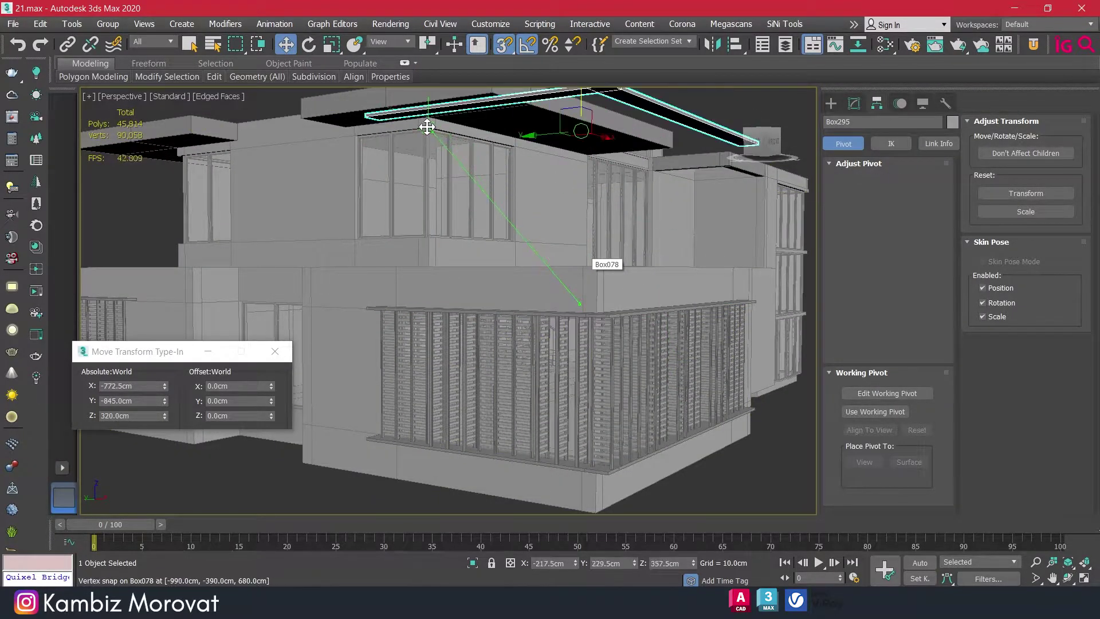
shift+drag(583, 265, 428, 125)
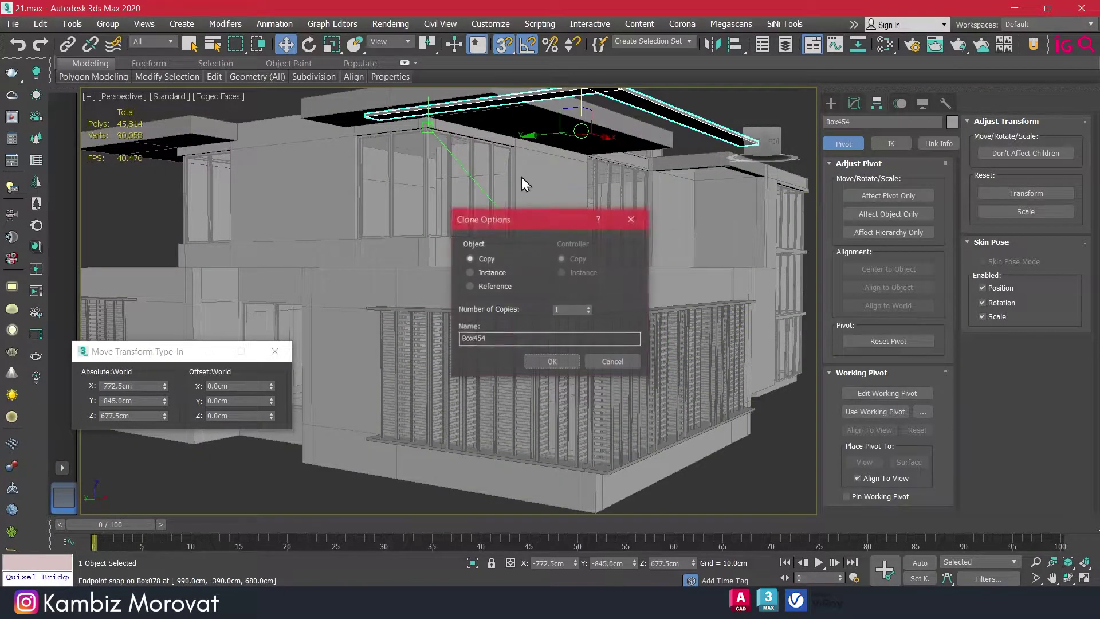
click(567, 360)
- Hide the ceiling slab Box291
click(474, 100)
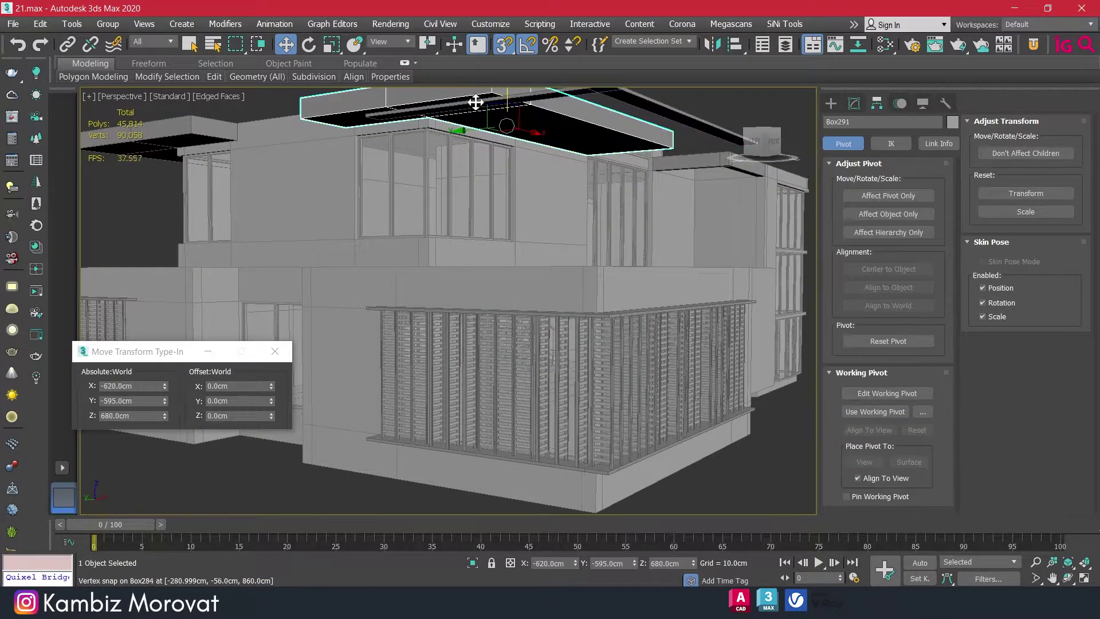
alt+middle_drag(473, 103, 459, 235)
right_click(459, 235)
click(499, 182)
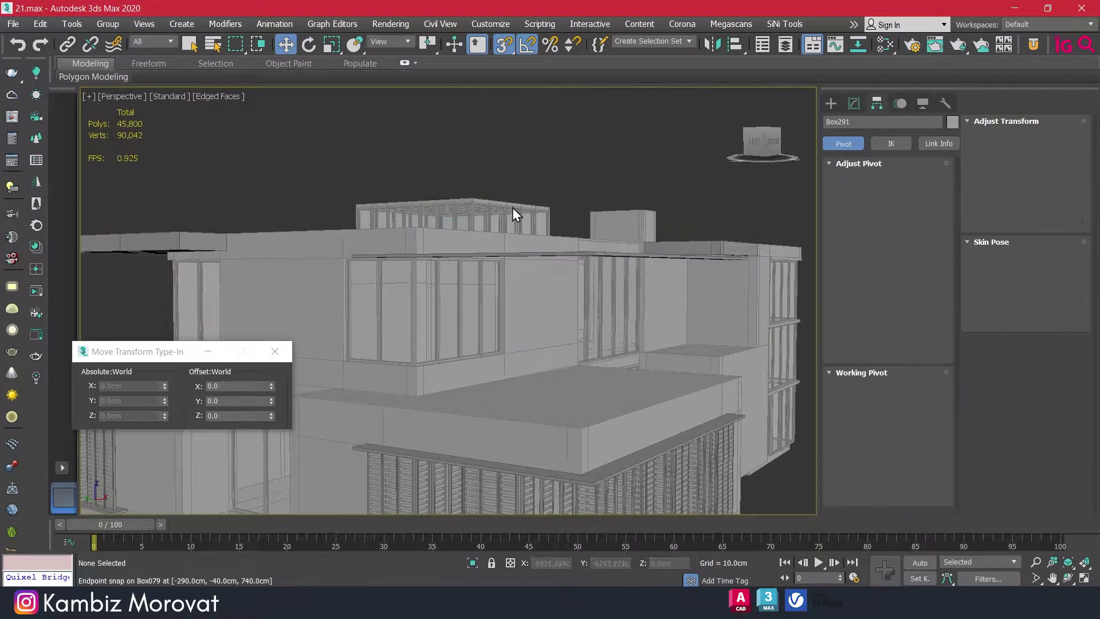
- Snap the copied ledge Box454 onto the upper-floor wall corner at X -637.5, Y -410 cm
click(523, 264)
alt+middle_drag(523, 264, 558, 391)
alt+middle_drag(564, 433, 618, 411)
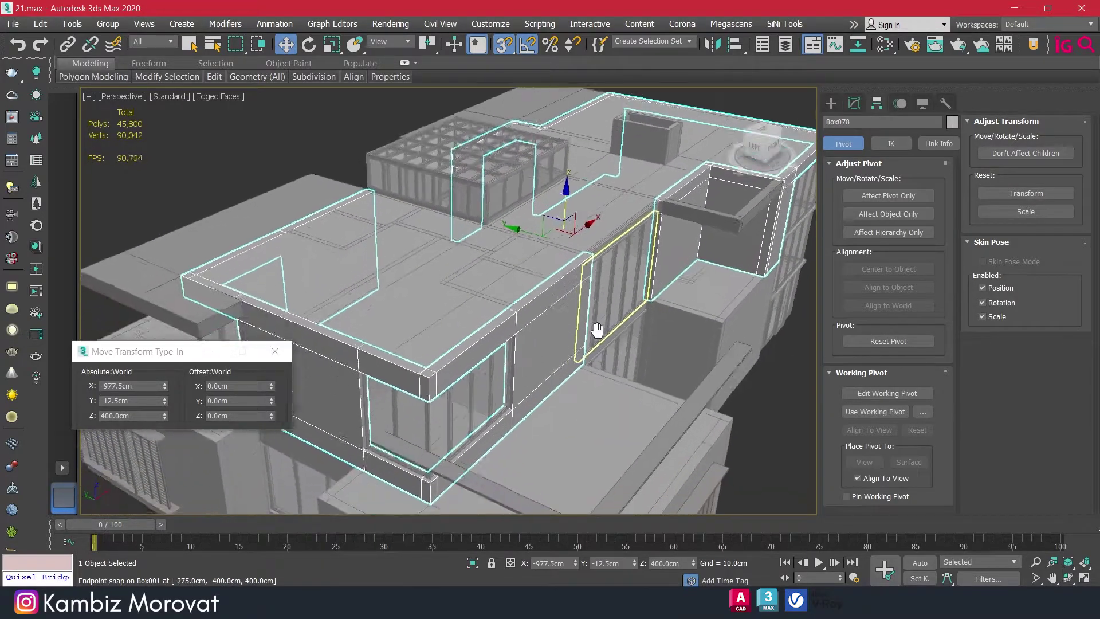
click(619, 411)
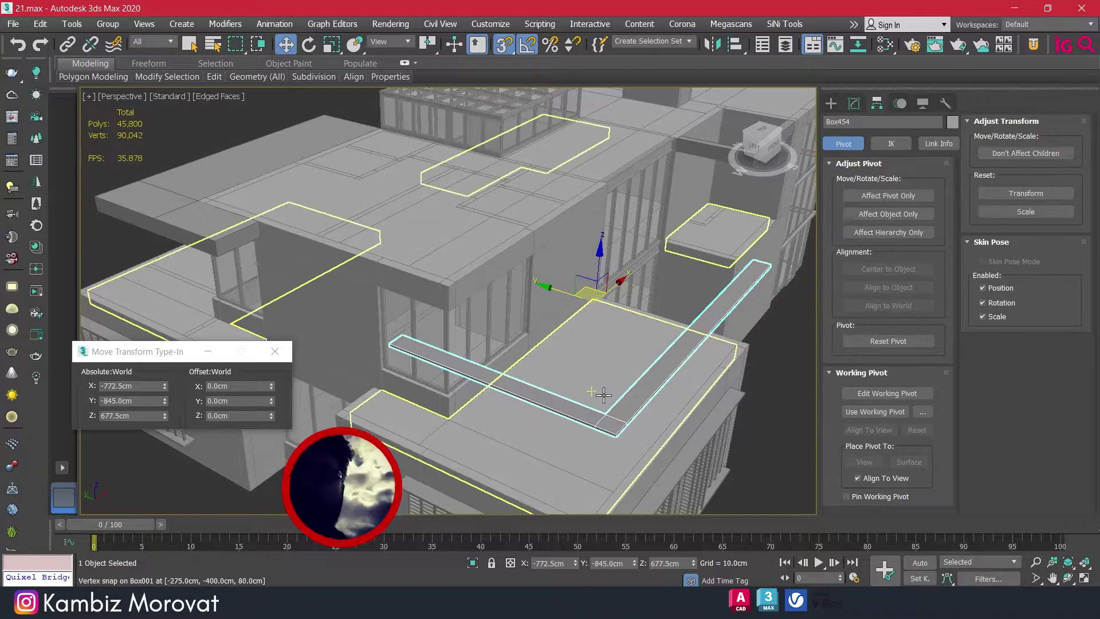
scroll(607, 434, up, 5)
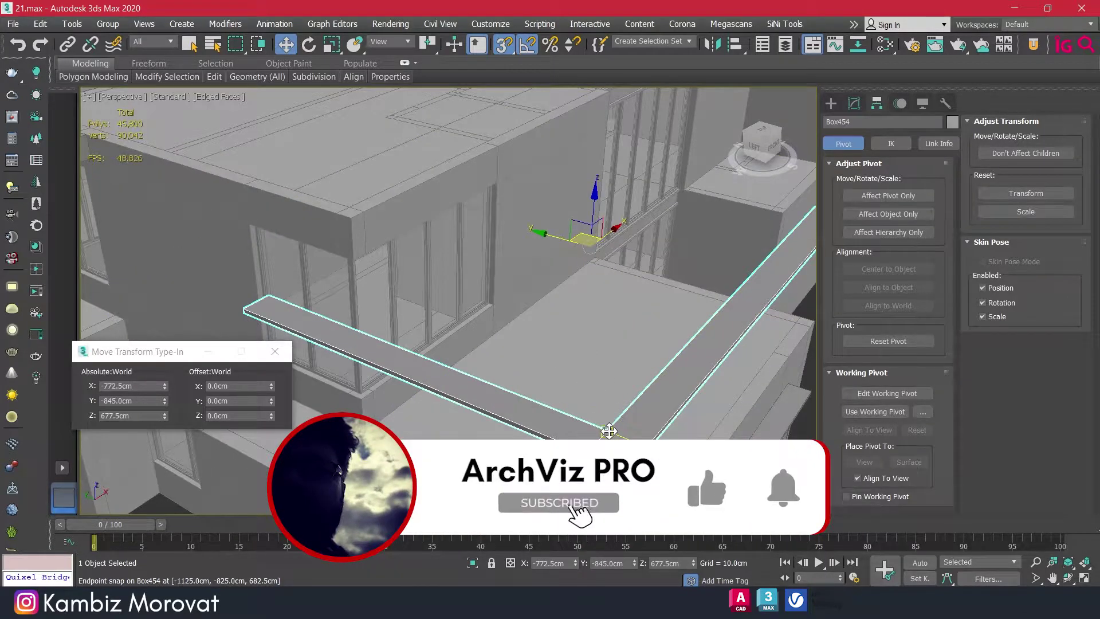
drag(608, 431, 349, 217)
mouse_move(348, 217)
middle_down()
mouse_move(470, 273)
mouse_move(522, 267)
middle_up()
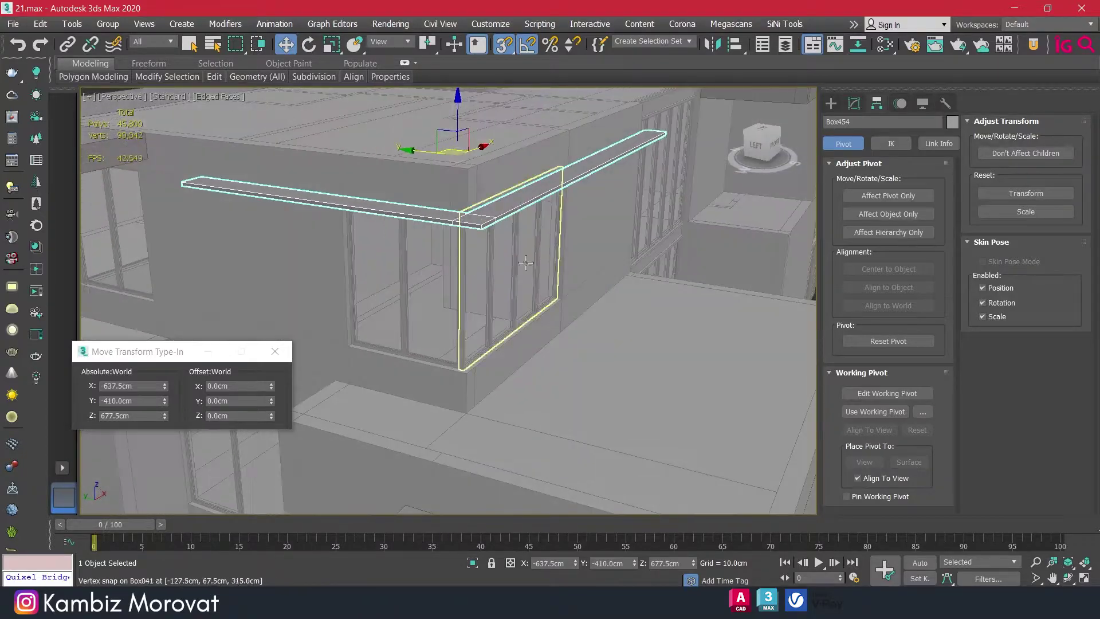
click(853, 103)
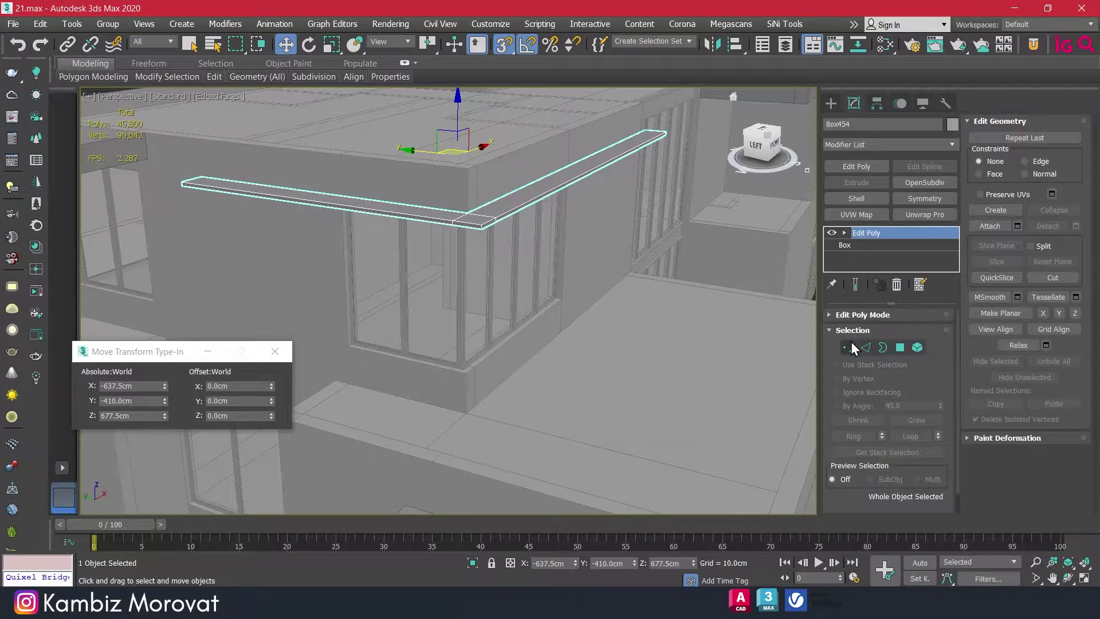
- Select the four end vertices of the ledge and offset them along Y
click(850, 347)
scroll(584, 286, down, 5)
scroll(584, 285, up, 5)
drag(332, 278, 424, 175)
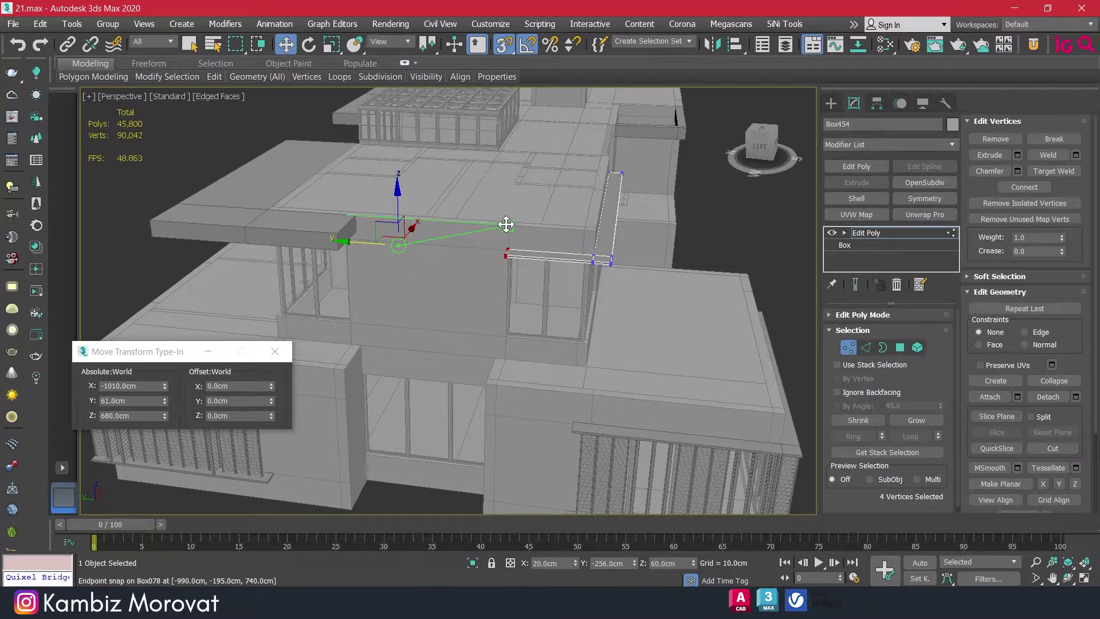
mouse_move(565, 259)
alt+middle_down()
mouse_move(467, 263)
mouse_move(585, 288)
mouse_move(632, 282)
mouse_move(519, 298)
alt+middle_up()
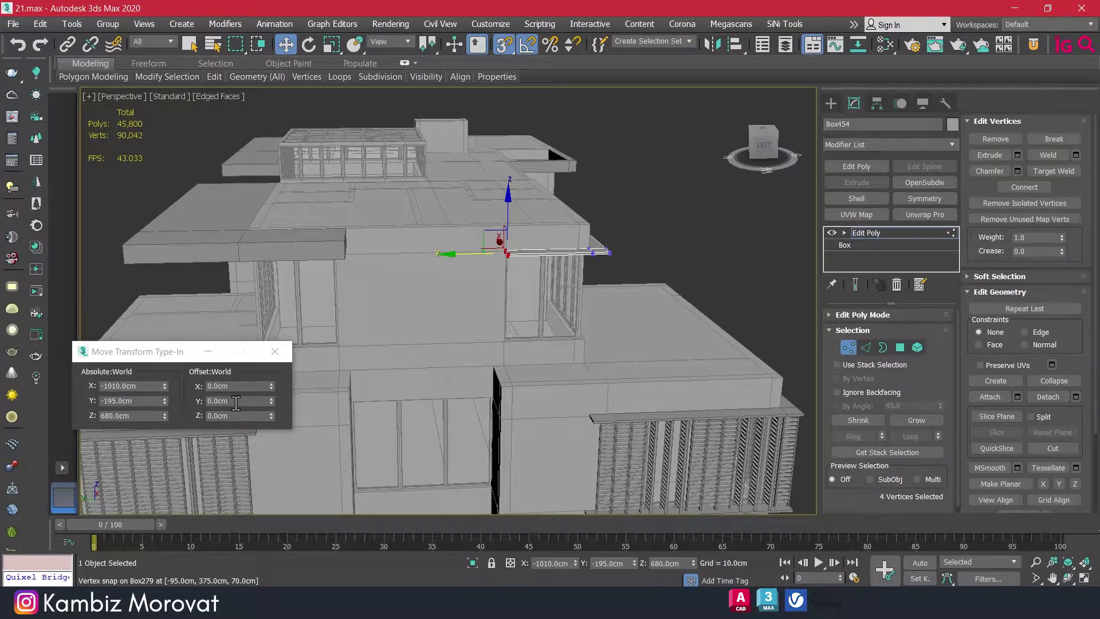
click(236, 401)
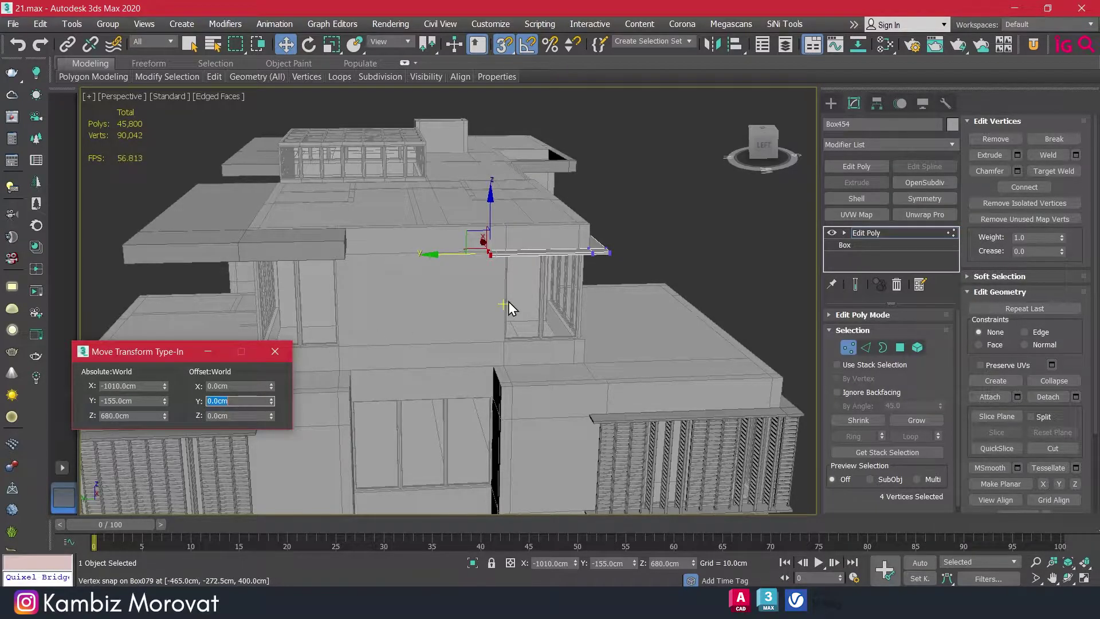
- Snap the end vertices along X to the wall edge at X -650 cm
mouse_move(508, 308)
alt+middle_down()
mouse_move(452, 300)
mouse_move(437, 310)
mouse_move(560, 336)
mouse_move(465, 328)
mouse_move(576, 286)
alt+middle_up()
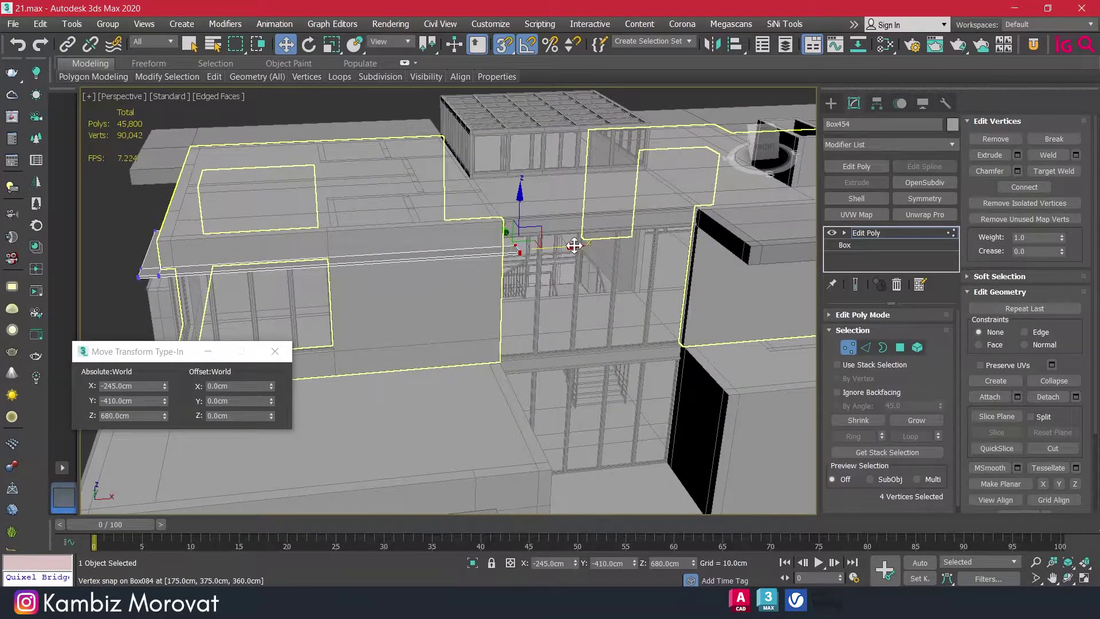
drag(574, 245, 351, 272)
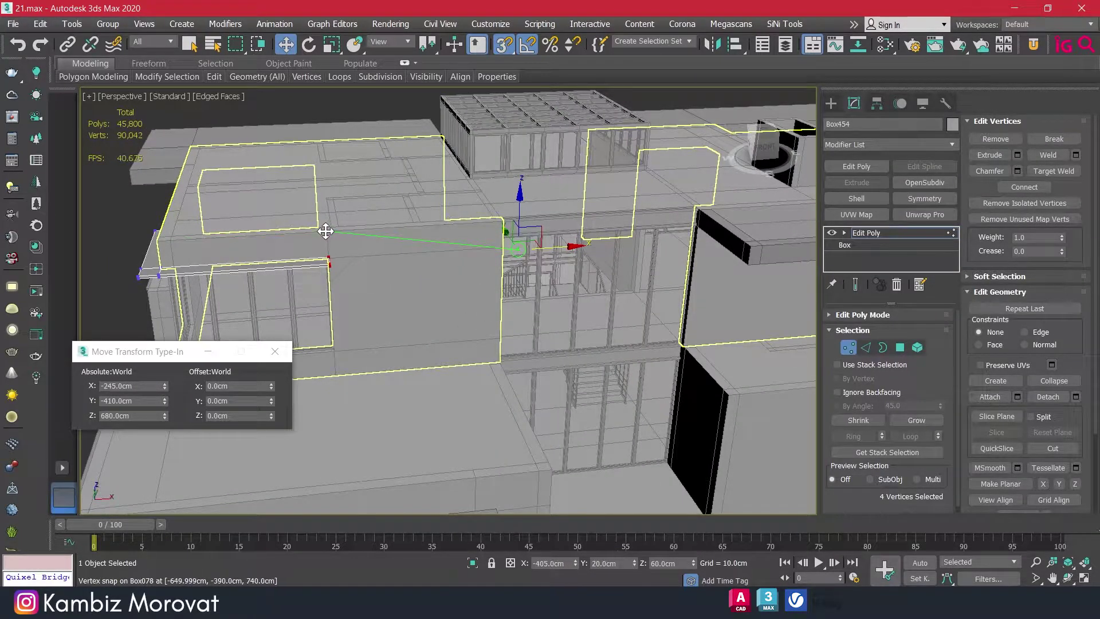
click(238, 386)
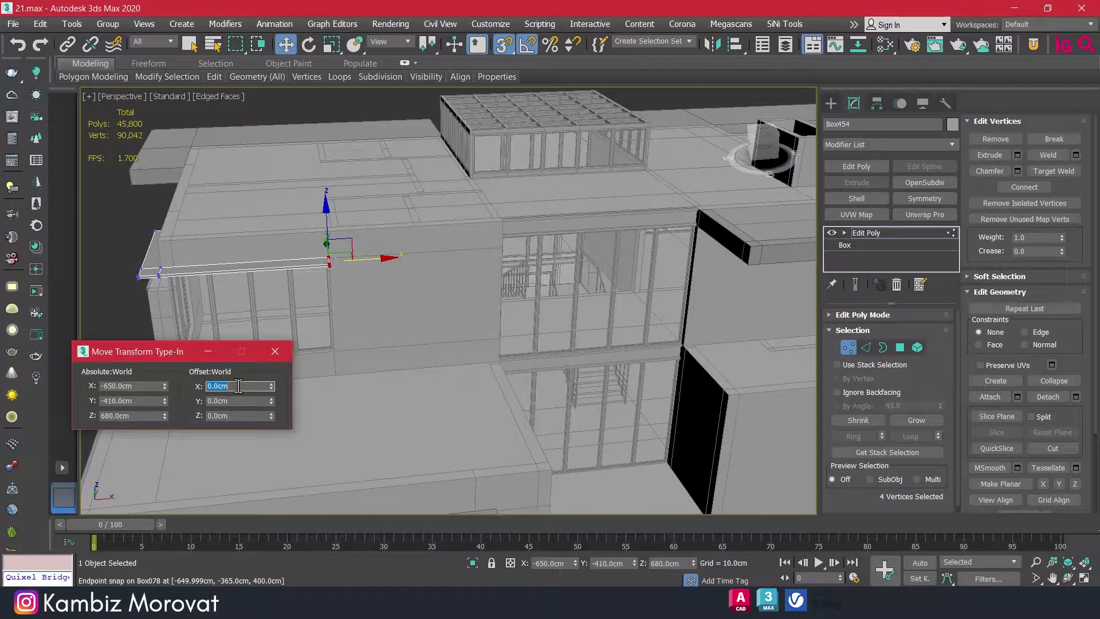
alt+middle_drag(459, 287, 630, 275)
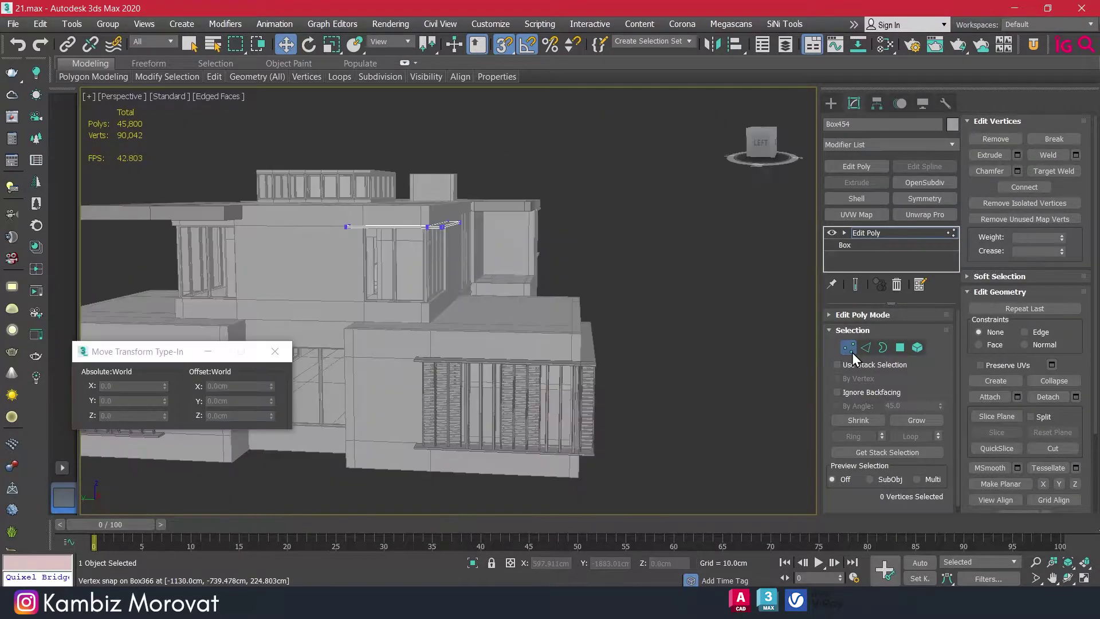
click(849, 348)
- Shift-copy the ledge downward as a second copy, Box455
scroll(409, 224, up, 3)
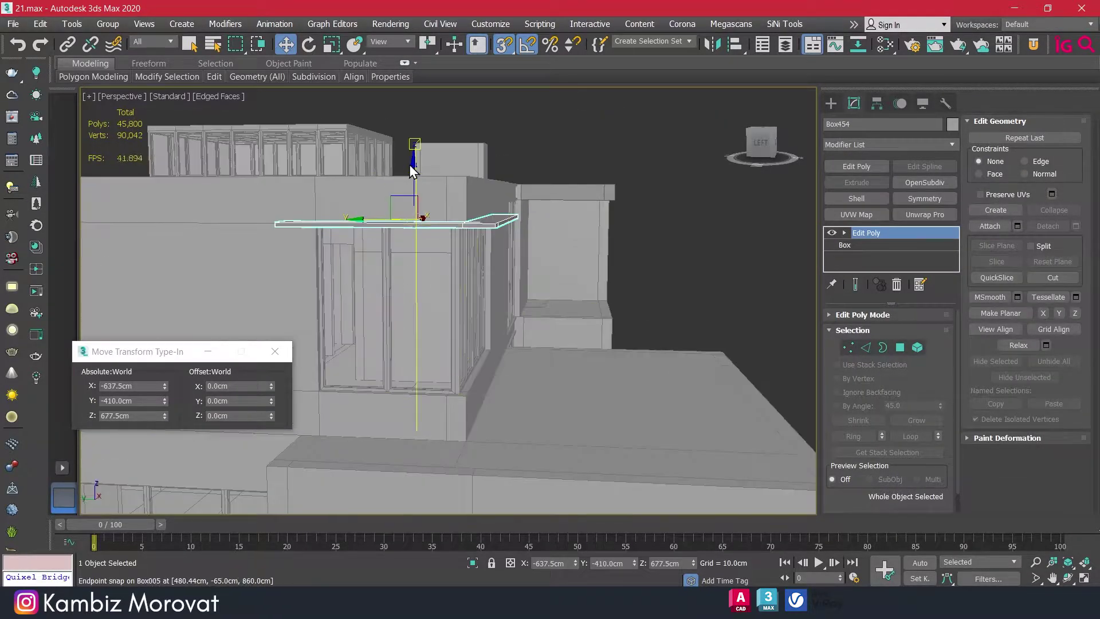
scroll(488, 263, up, 3)
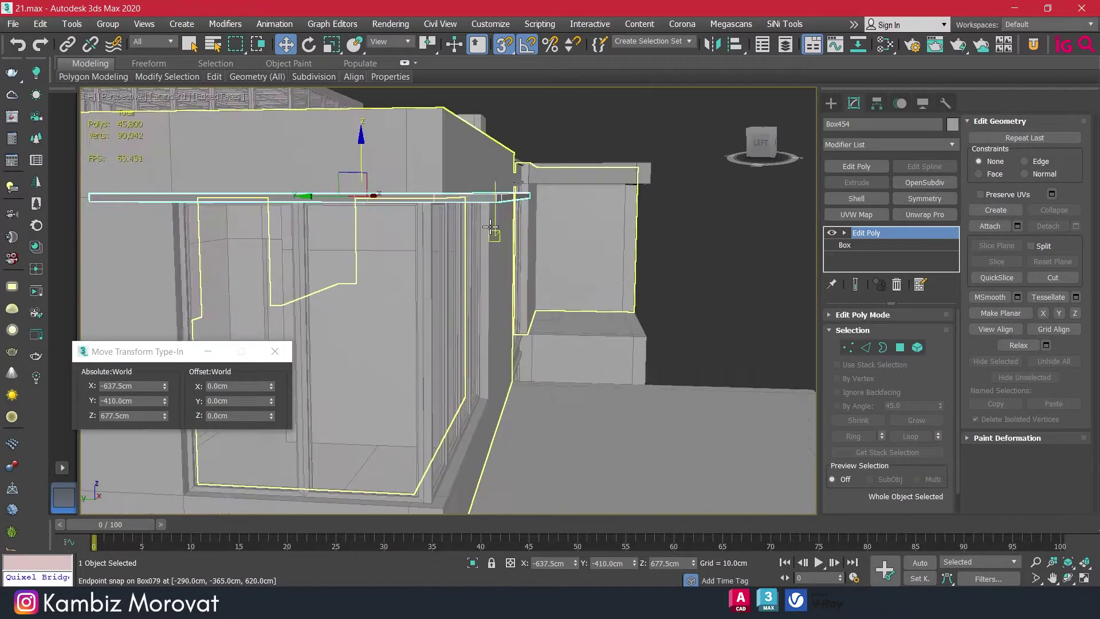
alt+middle_drag(496, 200, 509, 145)
mouse_move(510, 144)
shift+mouse_down()
mouse_move(457, 429)
mouse_move(459, 474)
mouse_move(462, 461)
shift+mouse_up()
click(552, 362)
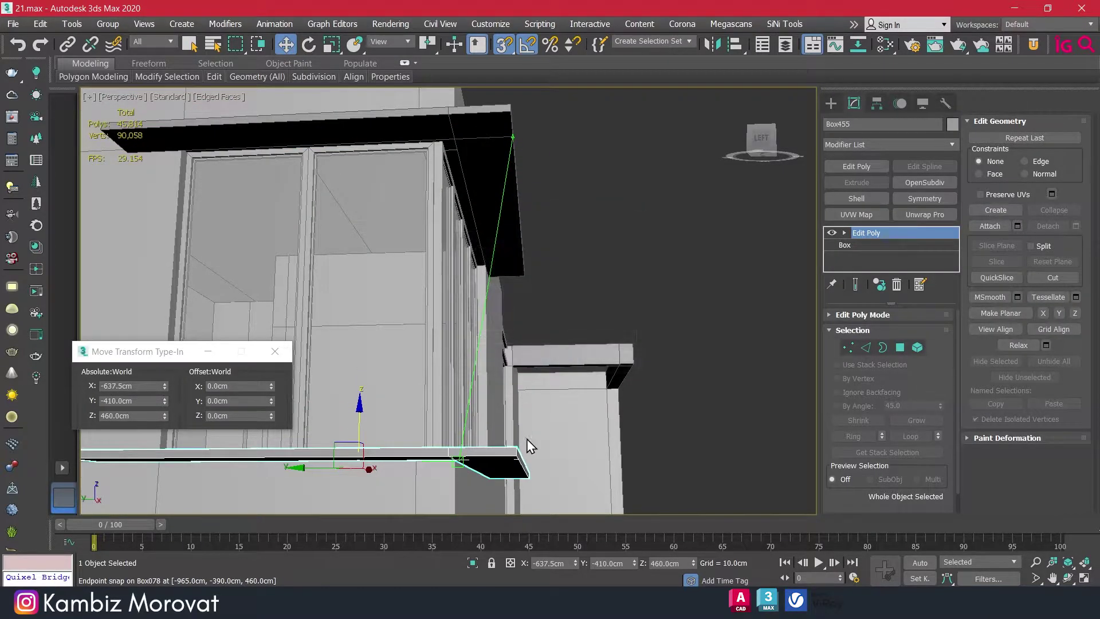
- Snap Box455 down to the window base at Z 455 cm
alt+middle_drag(528, 438, 533, 445)
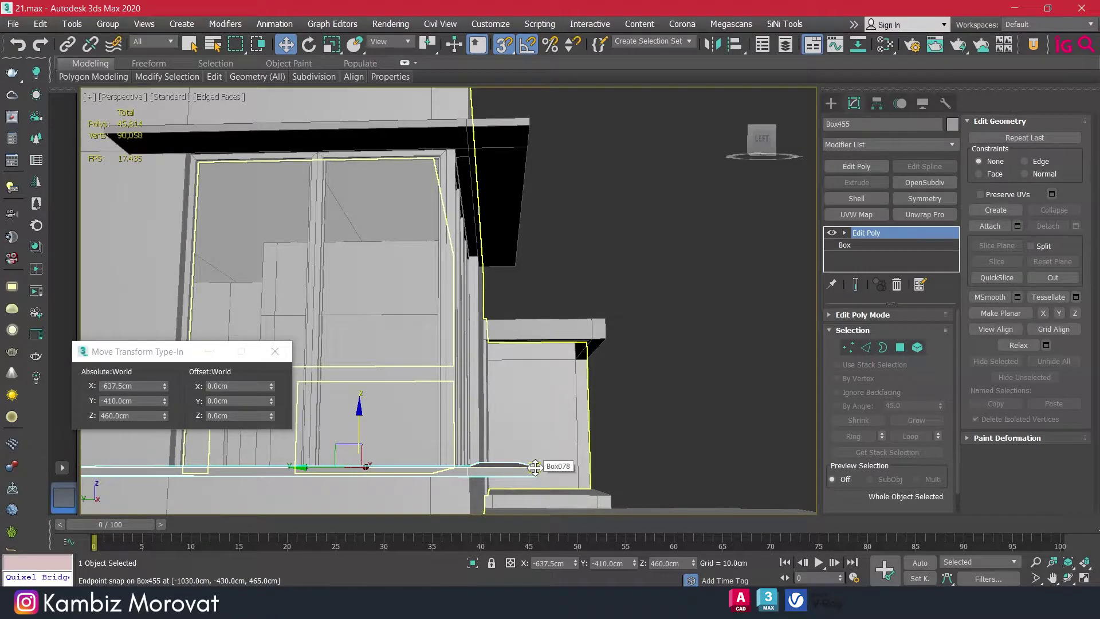
drag(534, 467, 478, 470)
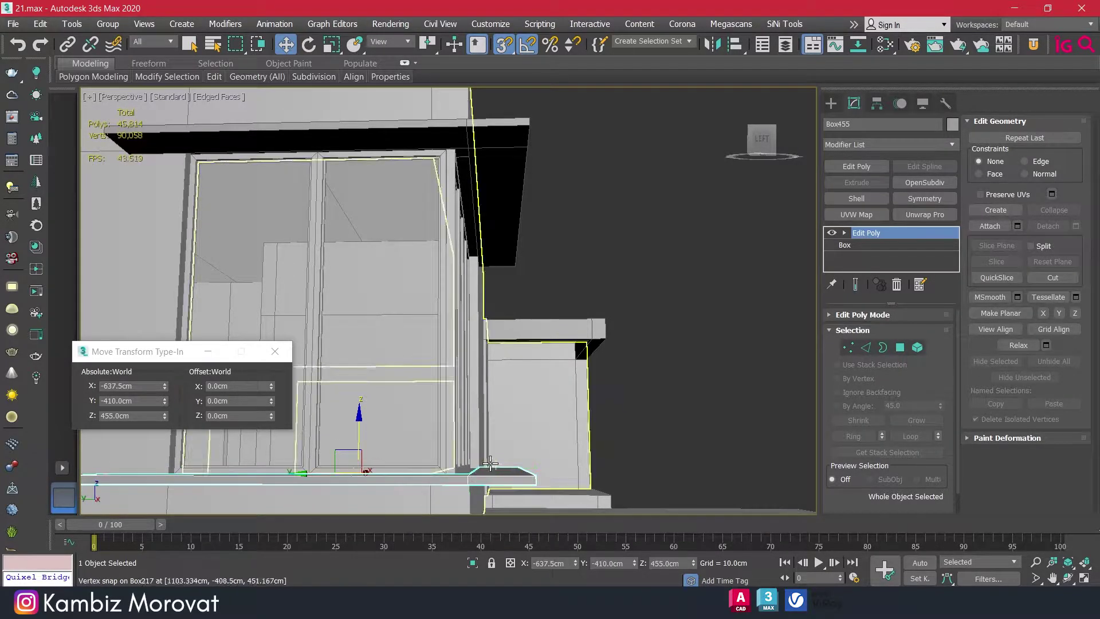
scroll(468, 476, down, 5)
scroll(486, 329, up, 5)
scroll(486, 329, up, 1)
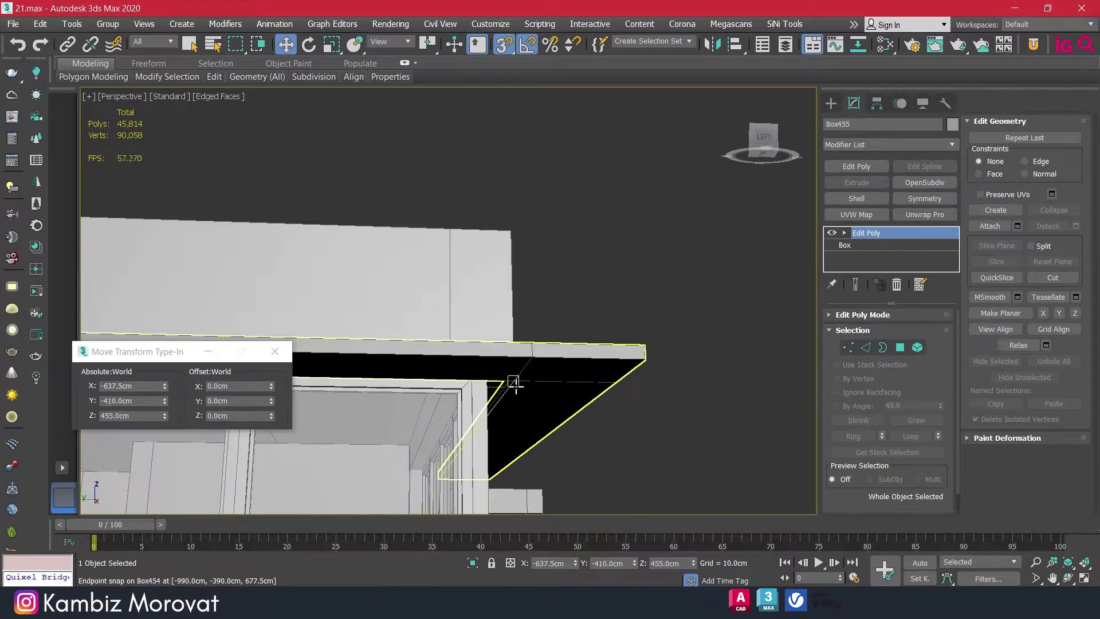
scroll(516, 380, up, 1)
scroll(508, 373, down, 2)
scroll(499, 375, down, 2)
alt+middle_drag(512, 406, 444, 421)
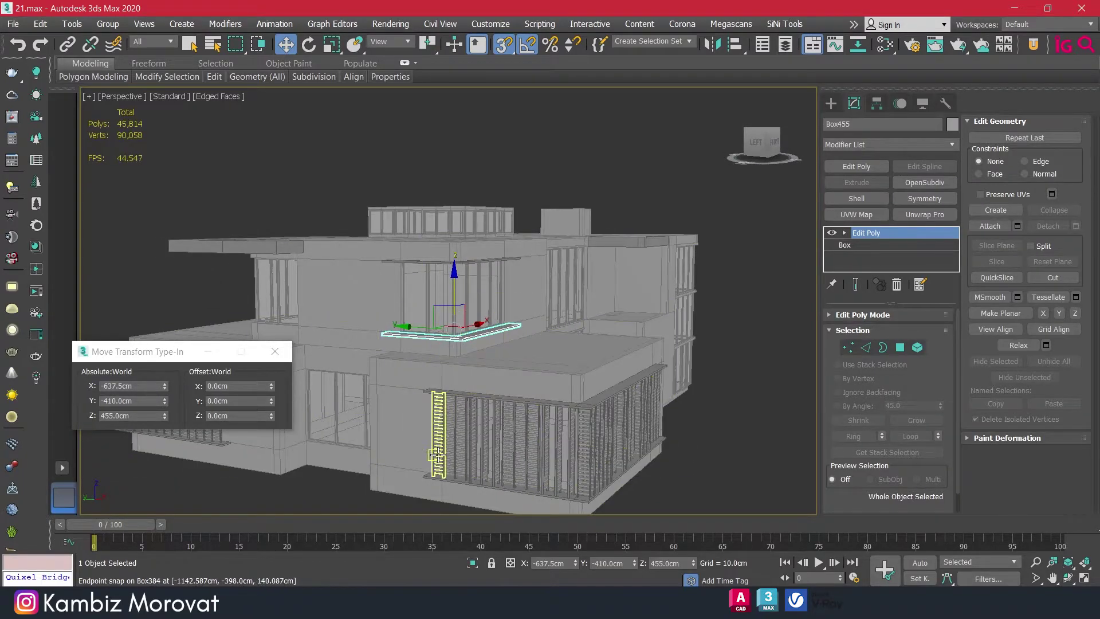
- Clone the vertical louver screen panel and raise the copy to the upper floor
click(438, 452)
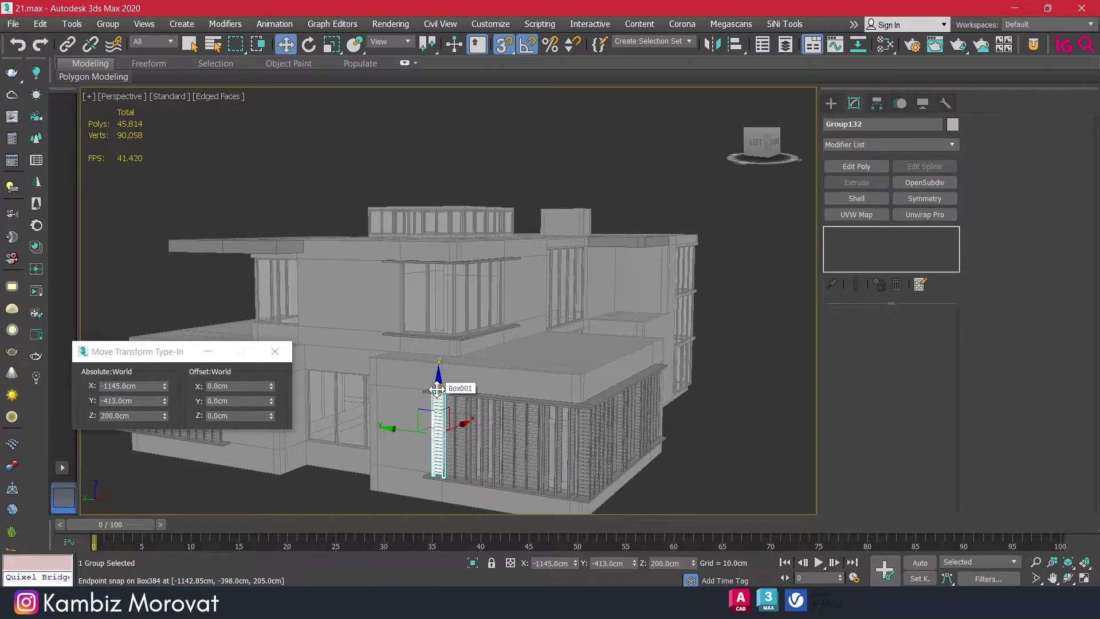
mouse_move(437, 389)
shift+mouse_down()
mouse_move(383, 329)
mouse_move(401, 356)
mouse_move(435, 235)
shift+mouse_up()
click(549, 359)
key(s)
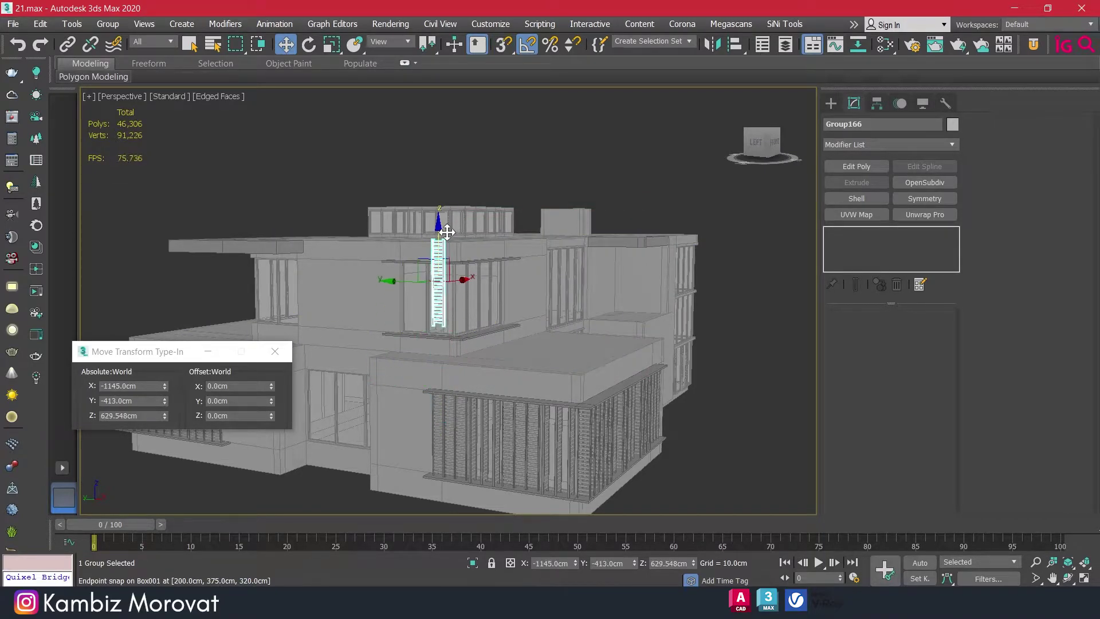
alt+middle_drag(436, 235, 421, 335)
scroll(504, 309, up, 2)
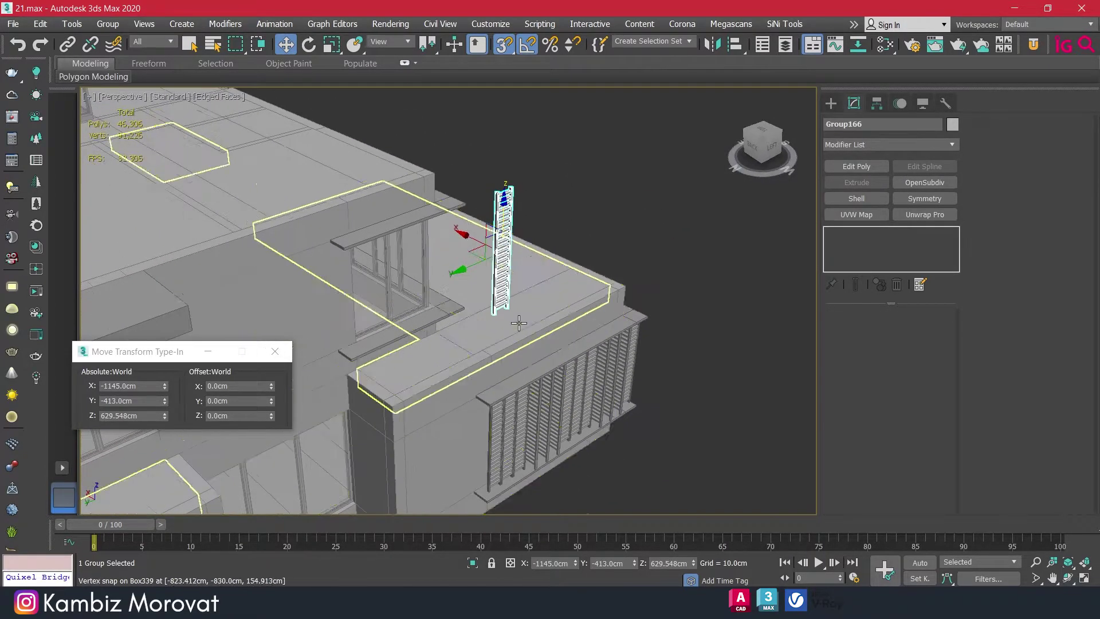
scroll(490, 295, up, 3)
scroll(488, 293, up, 3)
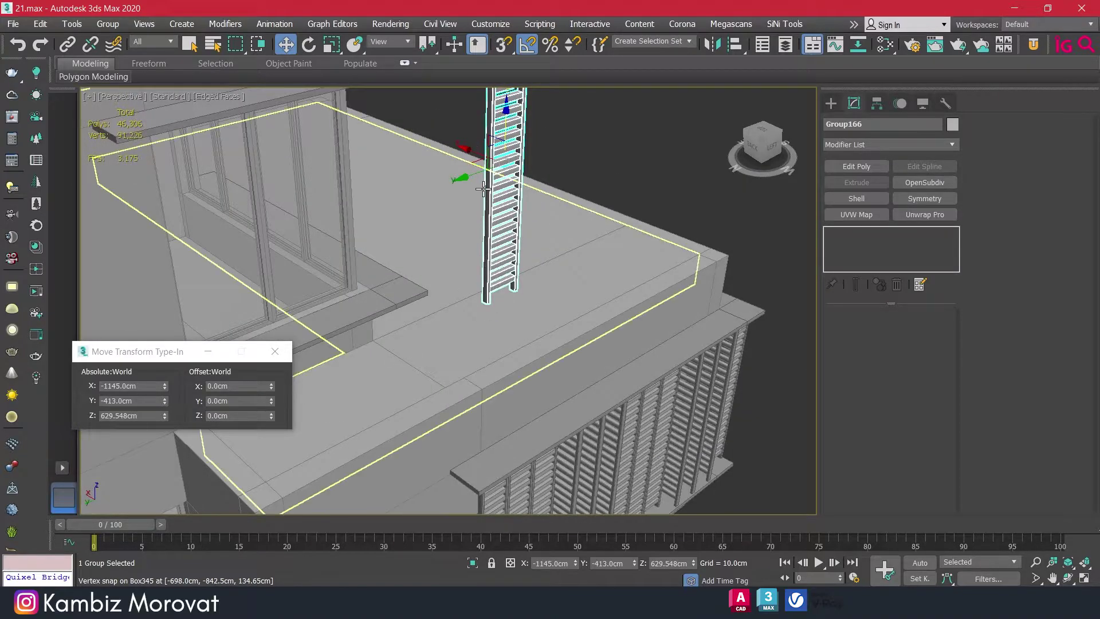
- Snap louver group Group166 onto the window sill corner at Z 580 cm
key(s)
scroll(484, 307, up, 4)
drag(483, 309, 499, 292)
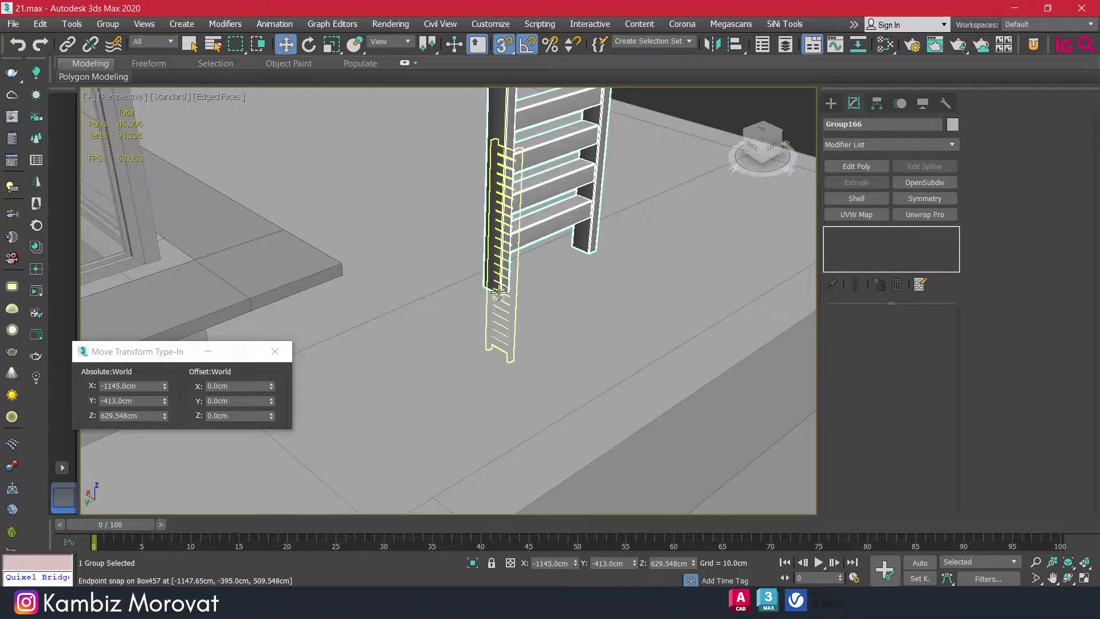
scroll(499, 292, down, 3)
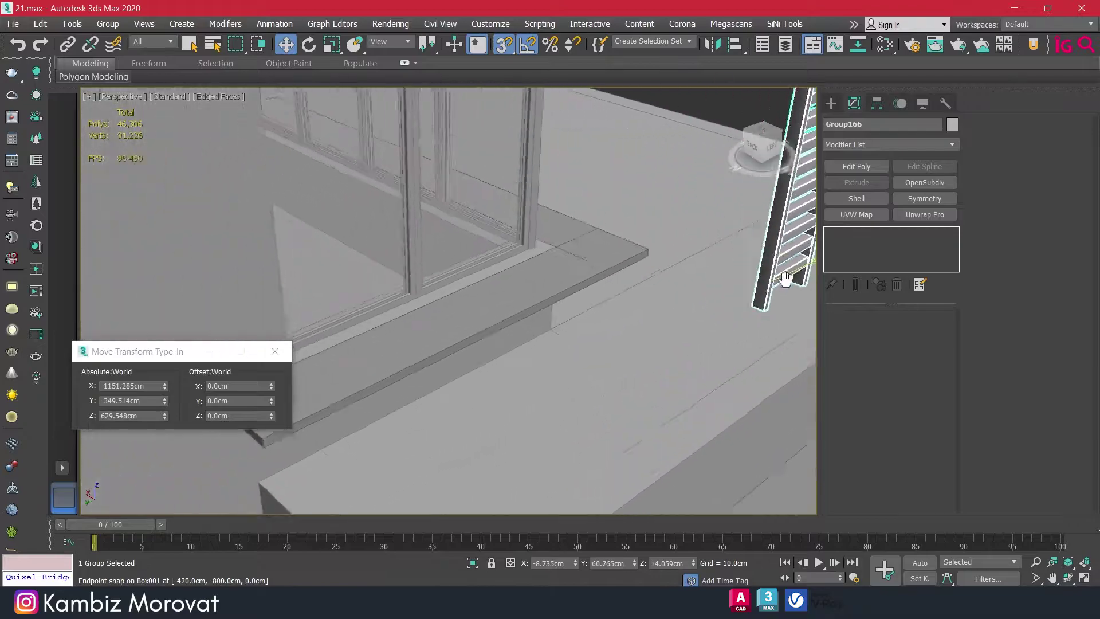
drag(498, 292, 383, 413)
right_click(388, 413)
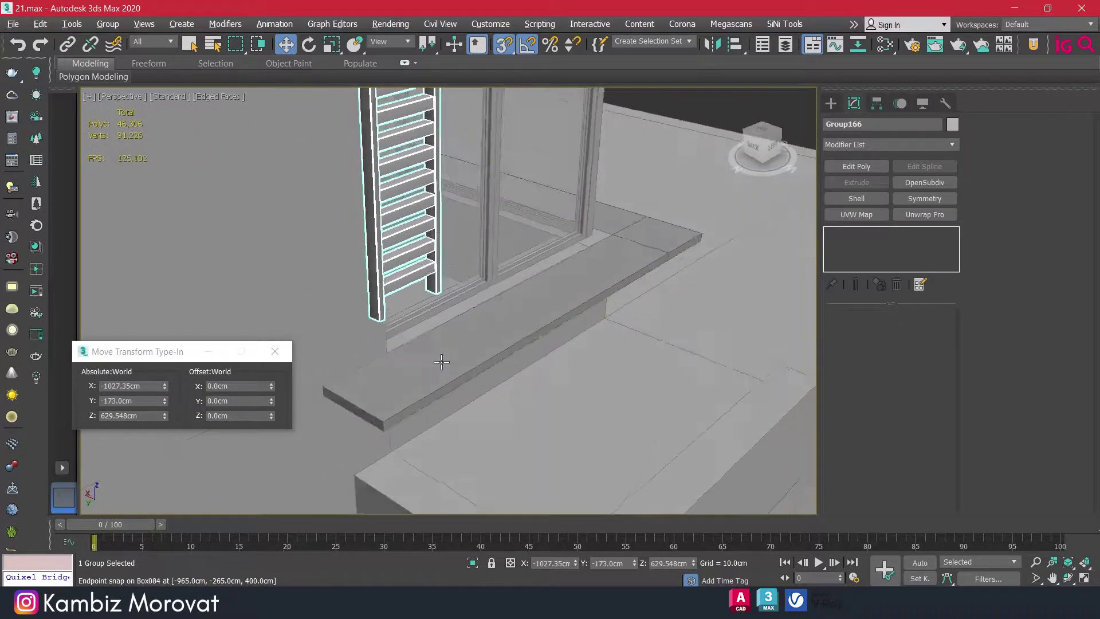
mouse_move(388, 413)
alt+middle_down()
mouse_move(407, 257)
mouse_move(395, 124)
alt+middle_up()
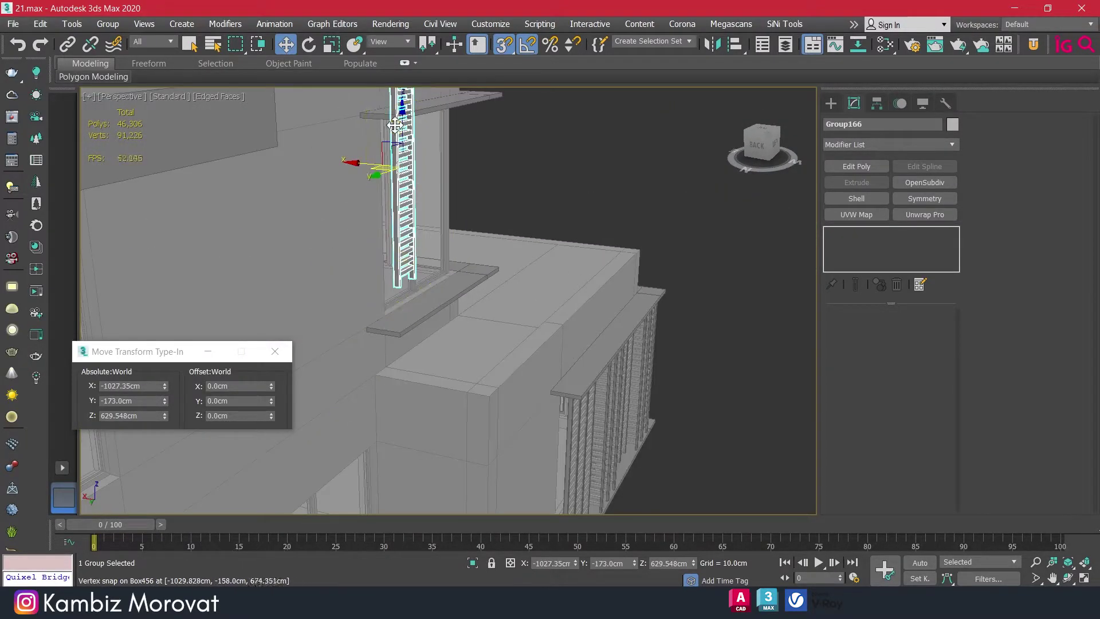
scroll(403, 125, up, 5)
scroll(417, 362, up, 2)
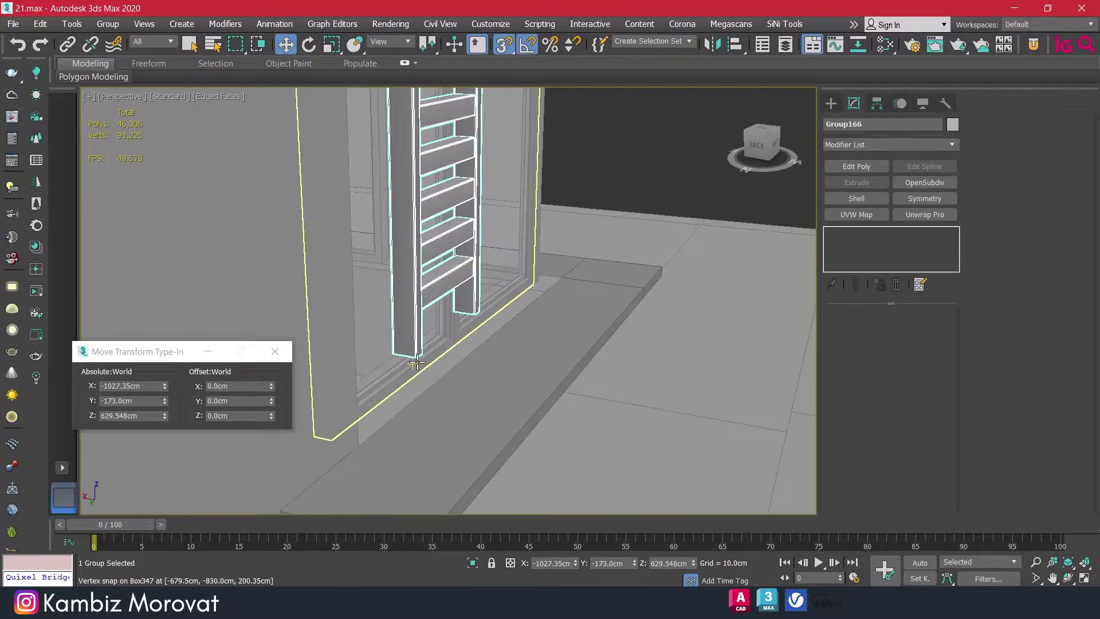
drag(417, 359, 430, 442)
scroll(419, 427, down, 3)
mouse_move(429, 442)
alt+middle_down()
mouse_move(477, 400)
mouse_move(470, 389)
alt+middle_up()
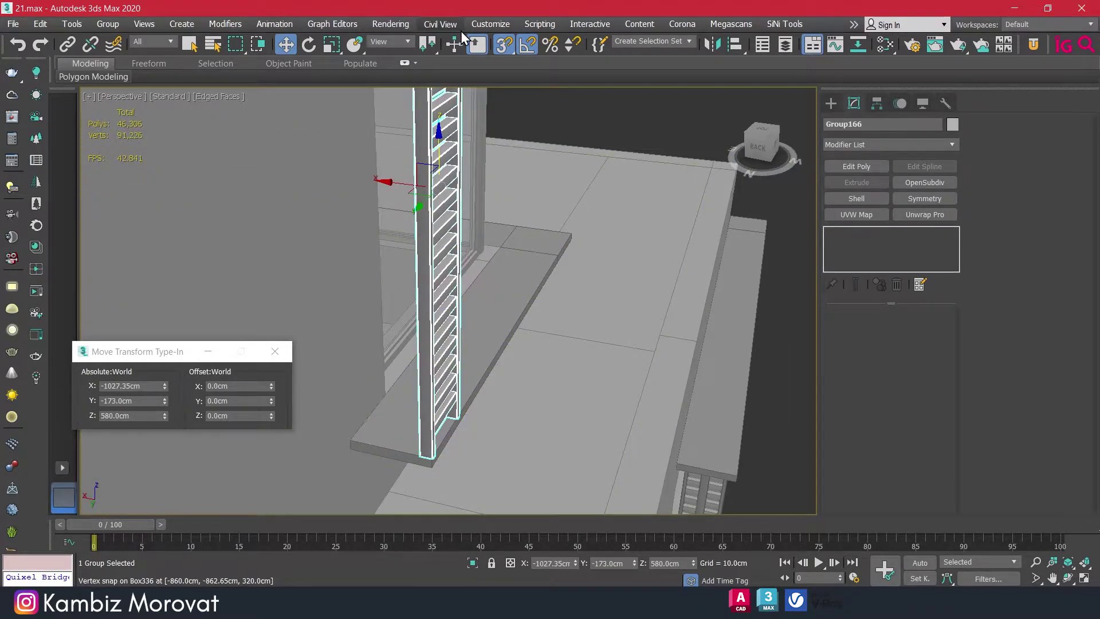
- Enable Midpoint snapping and snap Group166 to the sill midpoint at X -1010 cm
right_click(499, 47)
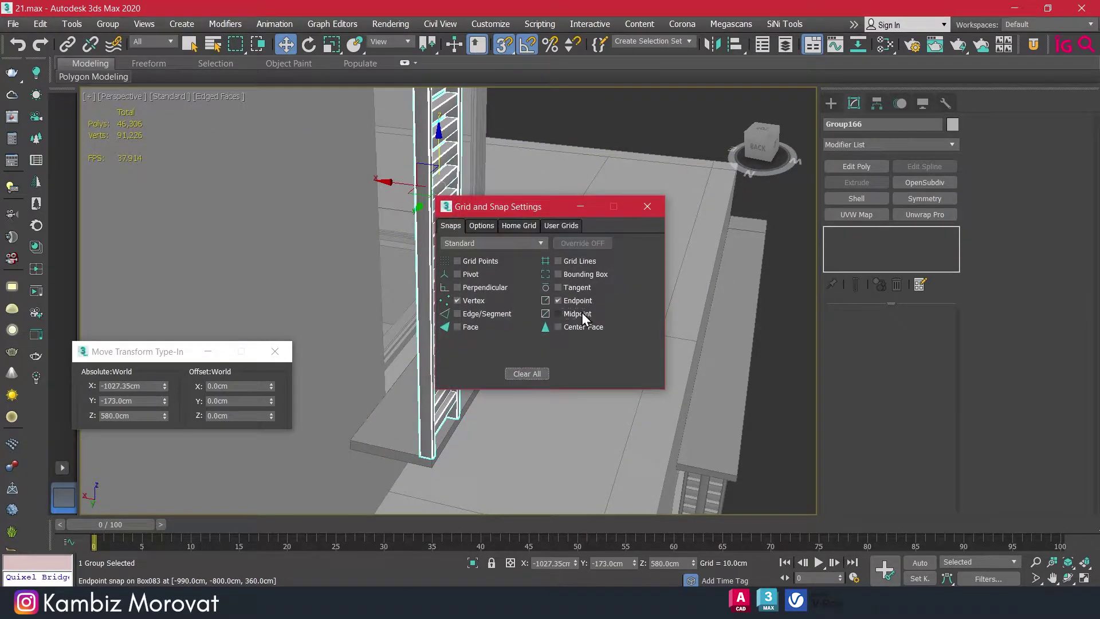
click(646, 208)
mouse_move(439, 188)
mouse_down()
mouse_move(531, 255)
mouse_move(393, 453)
mouse_up()
alt+middle_drag(454, 405, 575, 118)
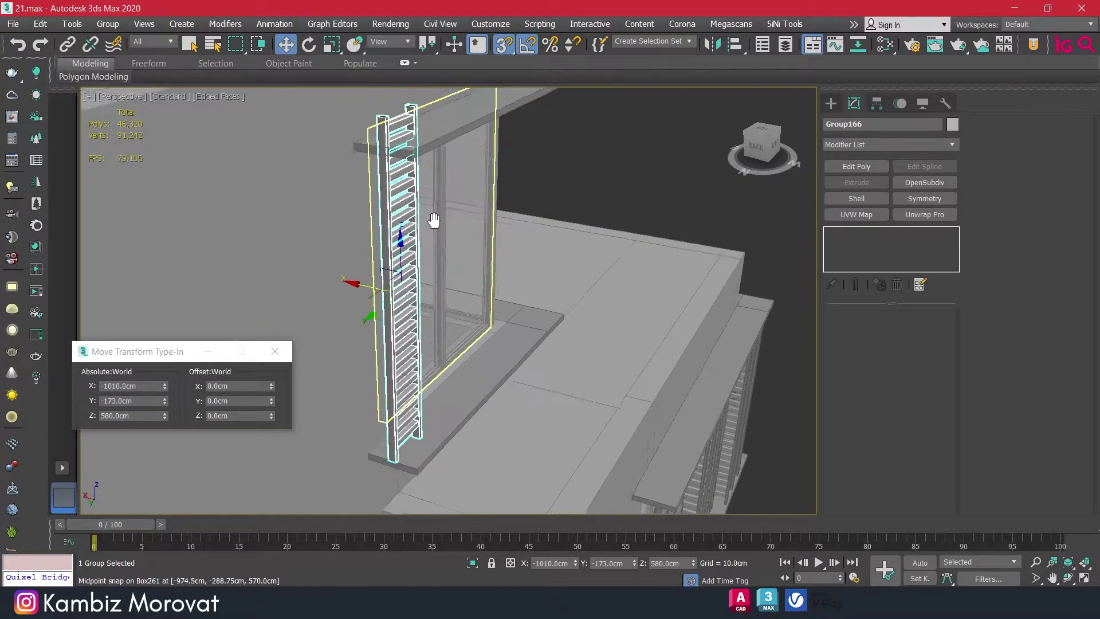
alt+middle_drag(432, 216, 483, 67)
right_click(499, 49)
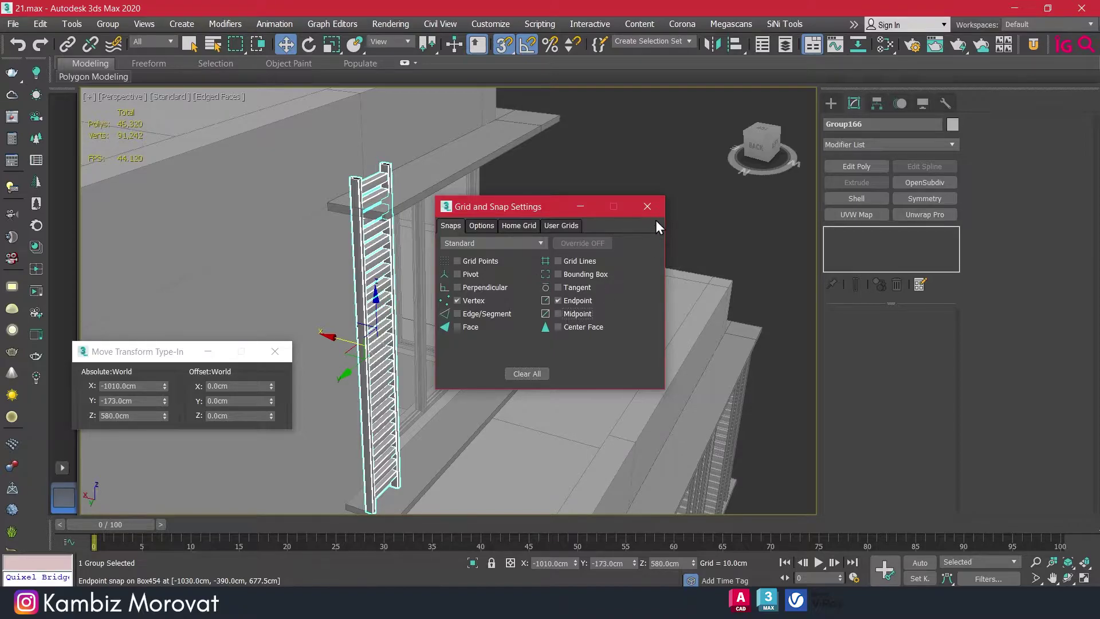
click(647, 206)
- Open Group166 and select the top vertices of the louver's side rail
click(107, 24)
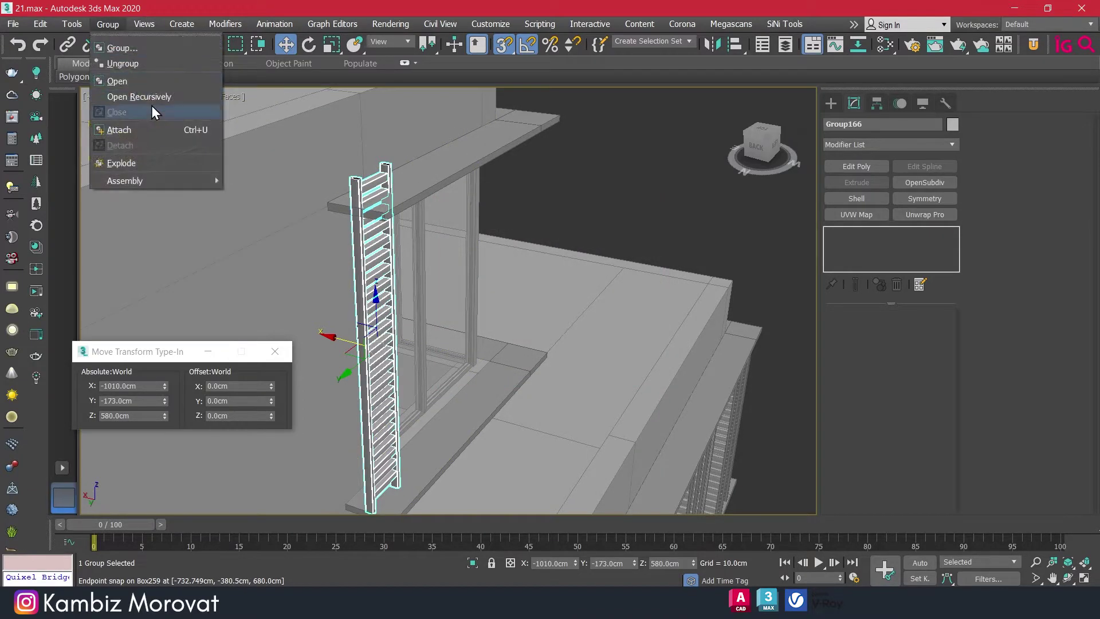
click(150, 96)
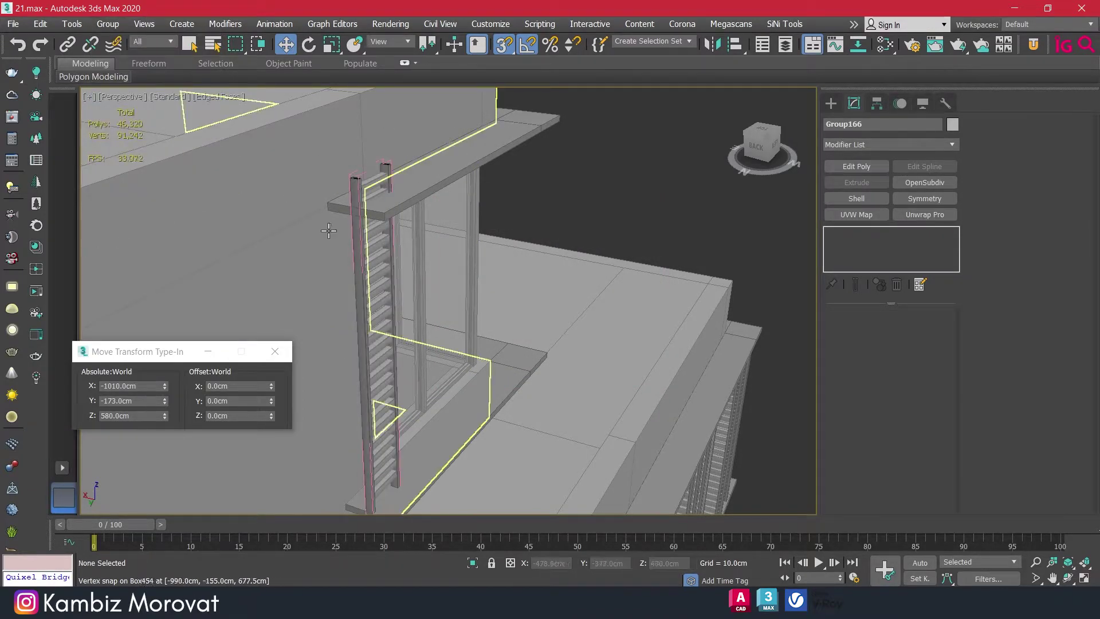
click(360, 236)
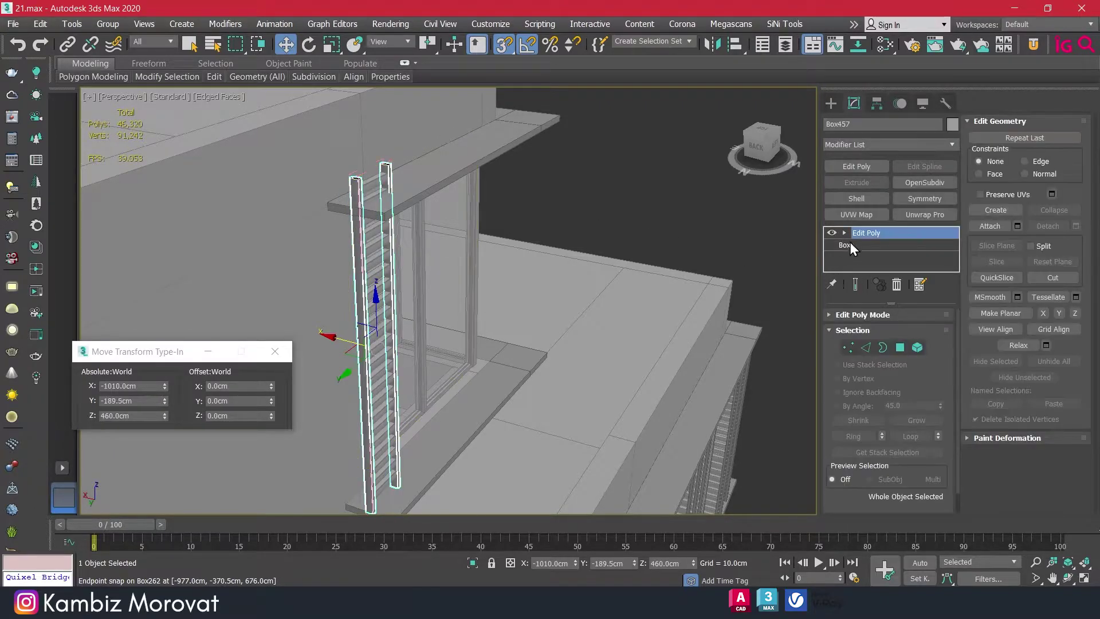
click(847, 350)
drag(303, 124, 475, 249)
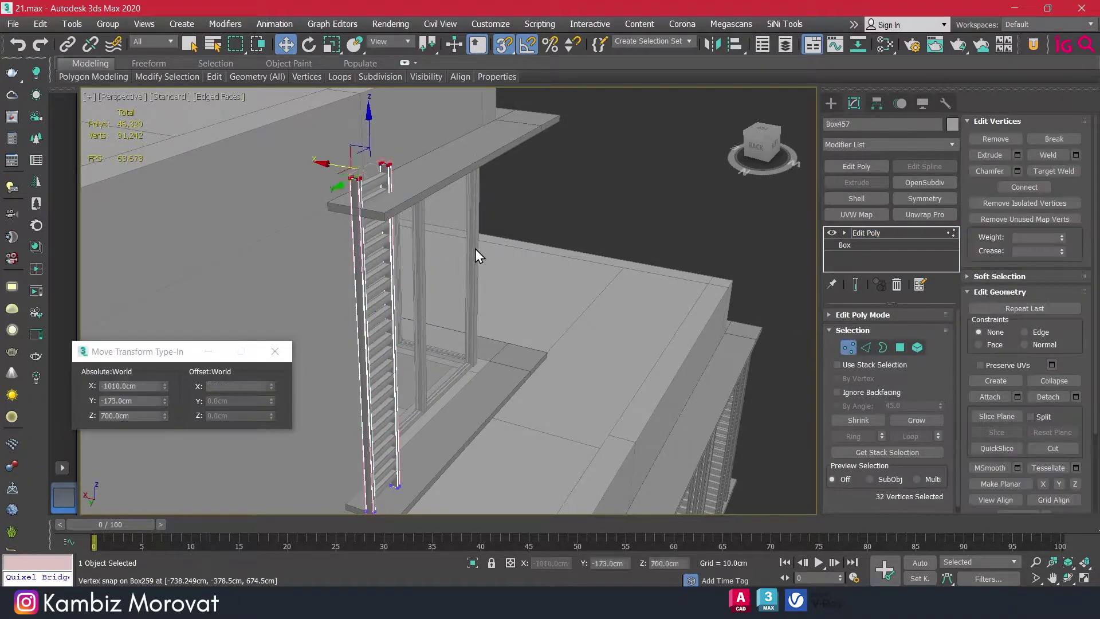
click(846, 347)
- Delete the top two slat elements of Box456 in the Left view
click(375, 320)
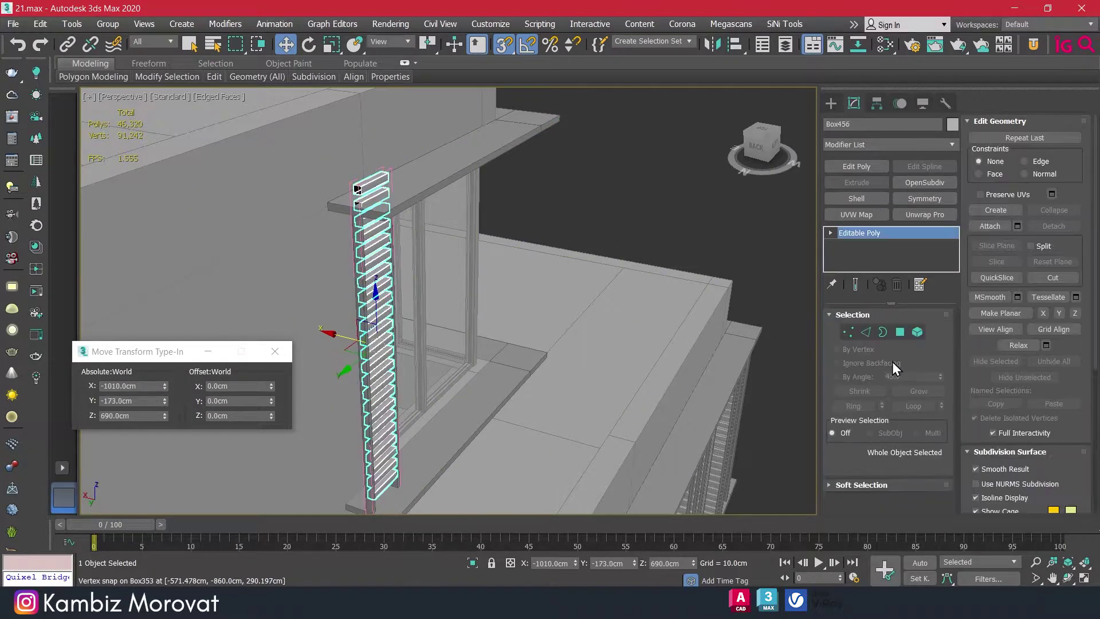
click(917, 332)
alt+middle_drag(516, 258, 382, 166)
key(l)
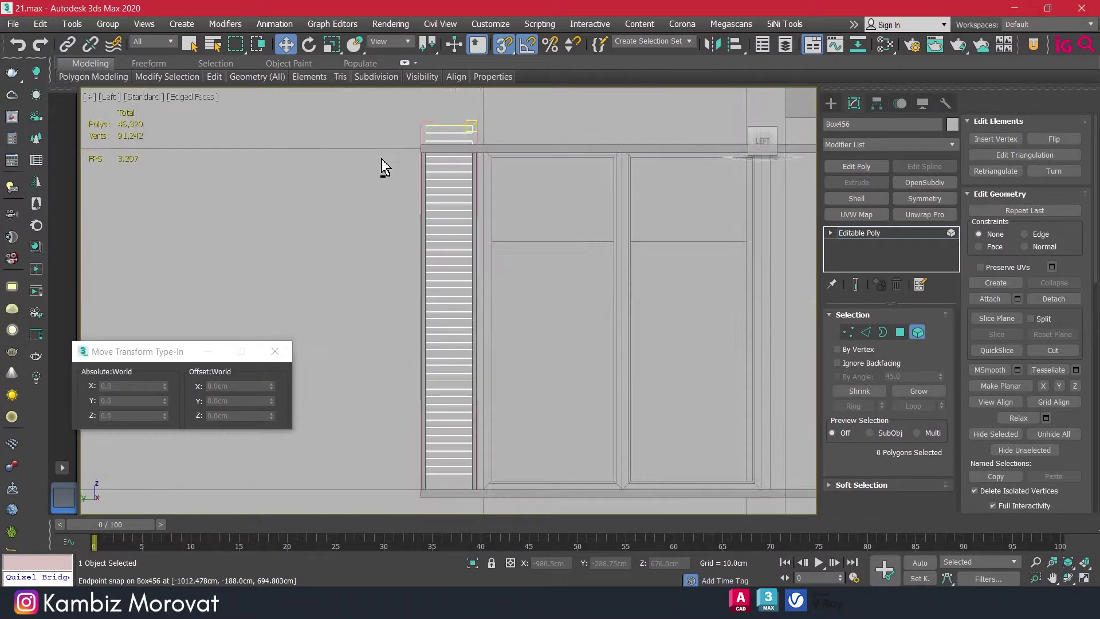
key(F3)
scroll(406, 105, up, 3)
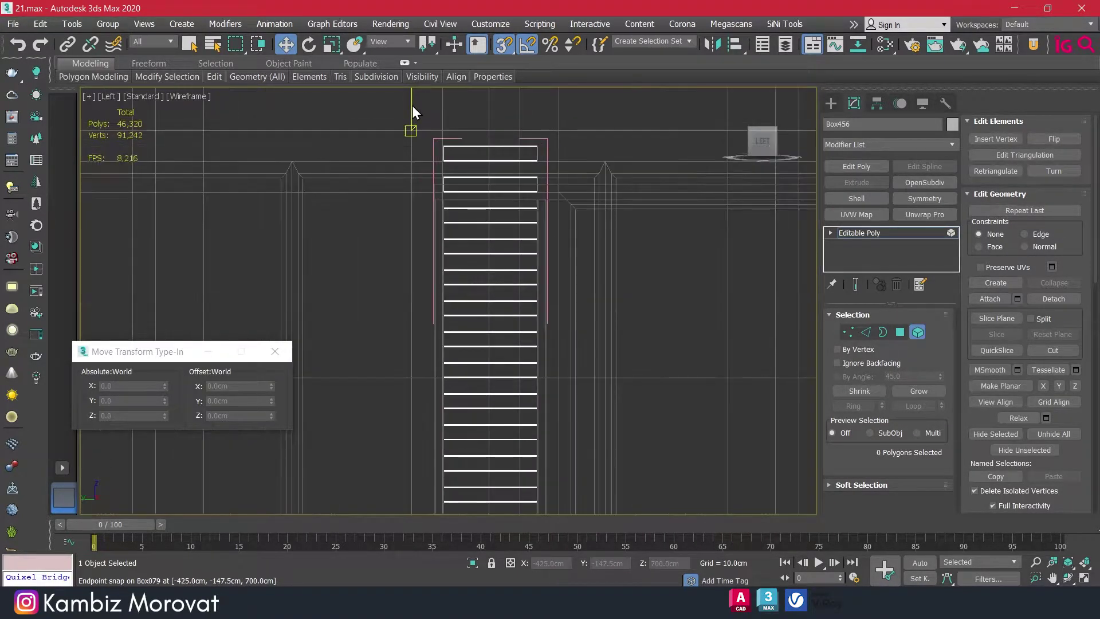
drag(413, 105, 599, 189)
key(F3)
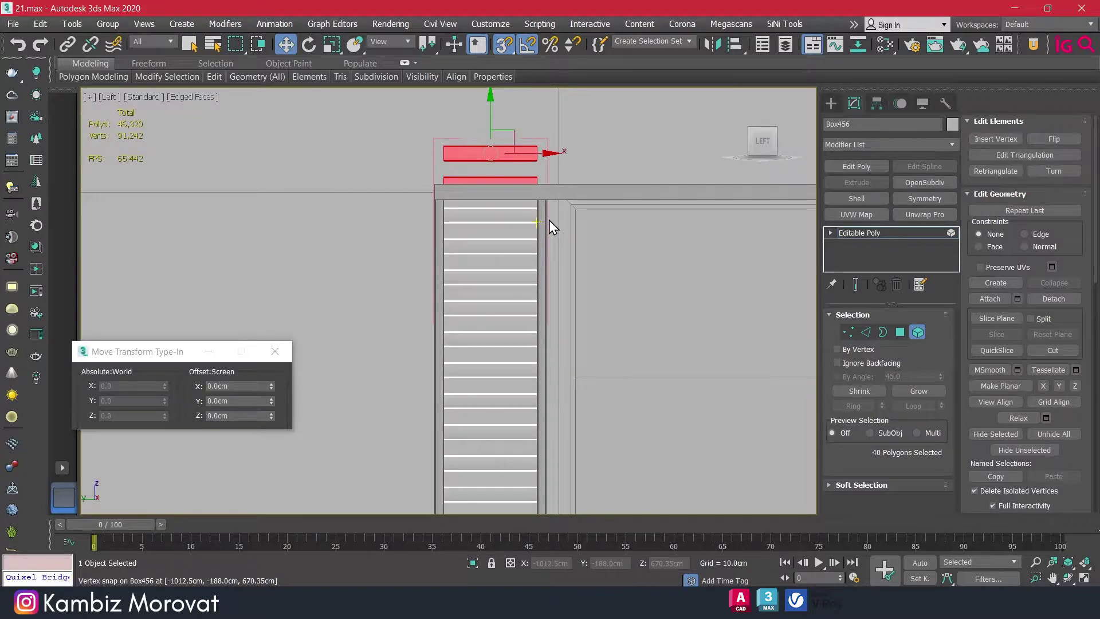
key(Delete)
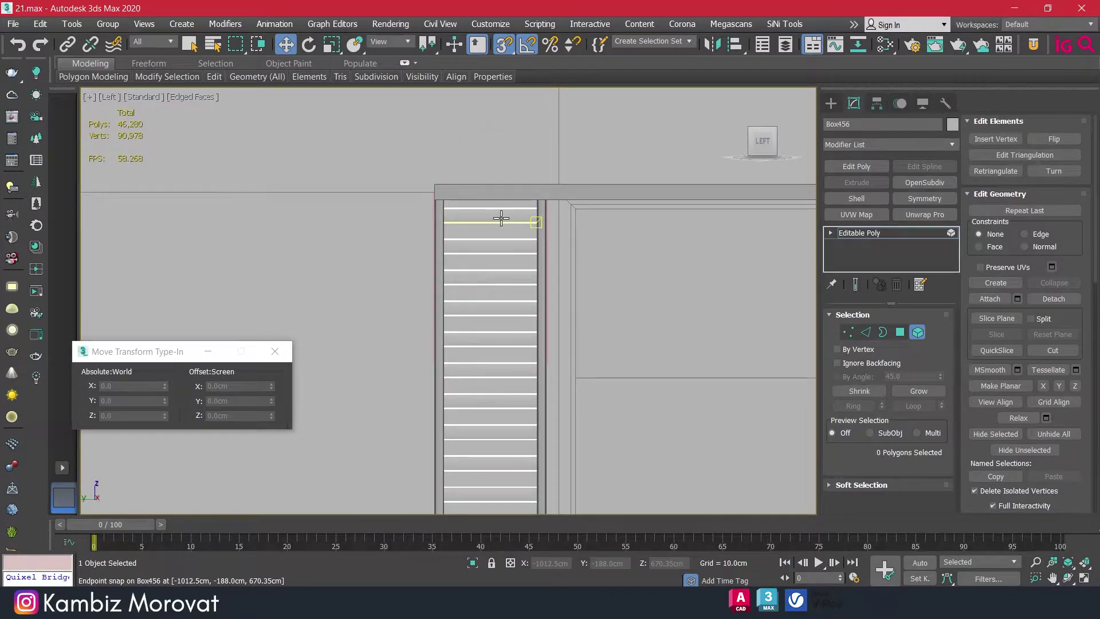
- Select all remaining slats and offset them vertically by 5
scroll(412, 186, down, 5)
scroll(400, 245, down, 1)
scroll(418, 238, up, 1)
scroll(409, 246, up, 1)
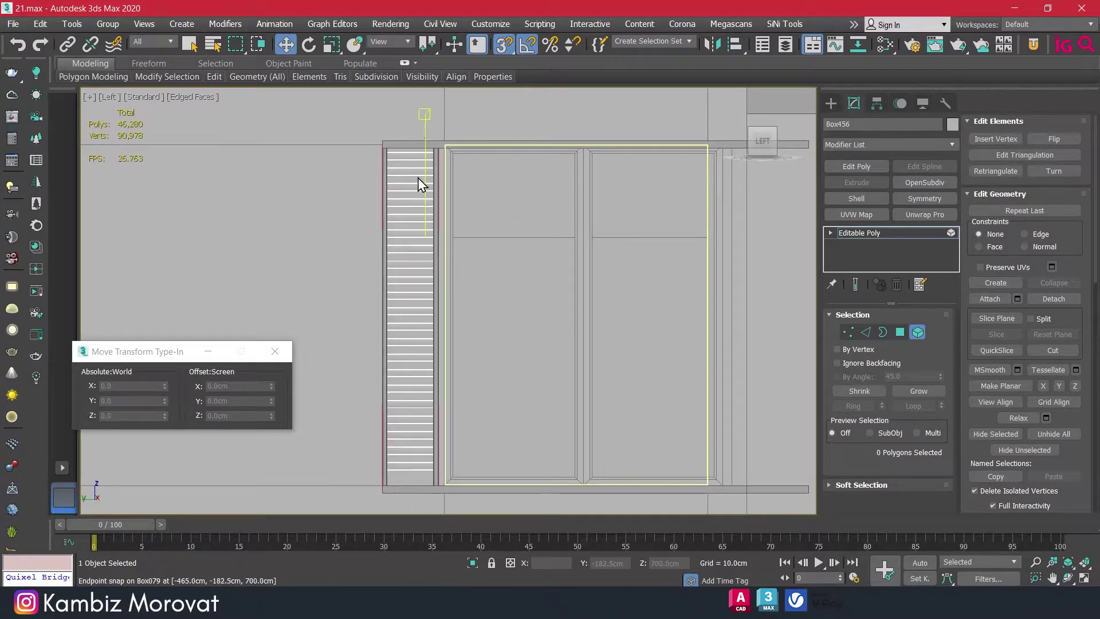
click(416, 479)
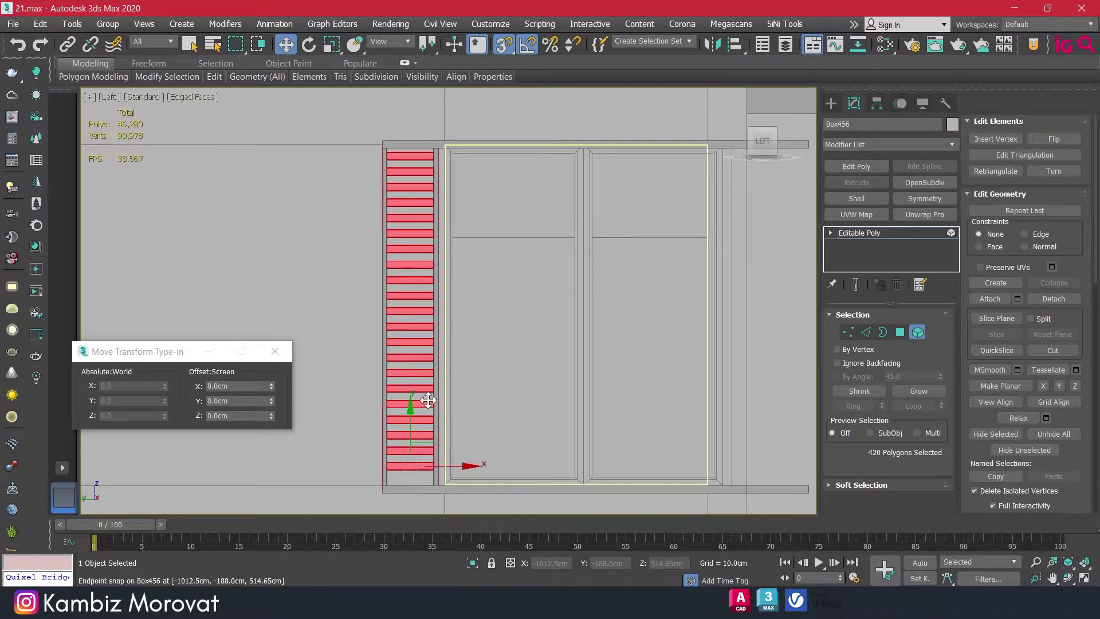
click(245, 401)
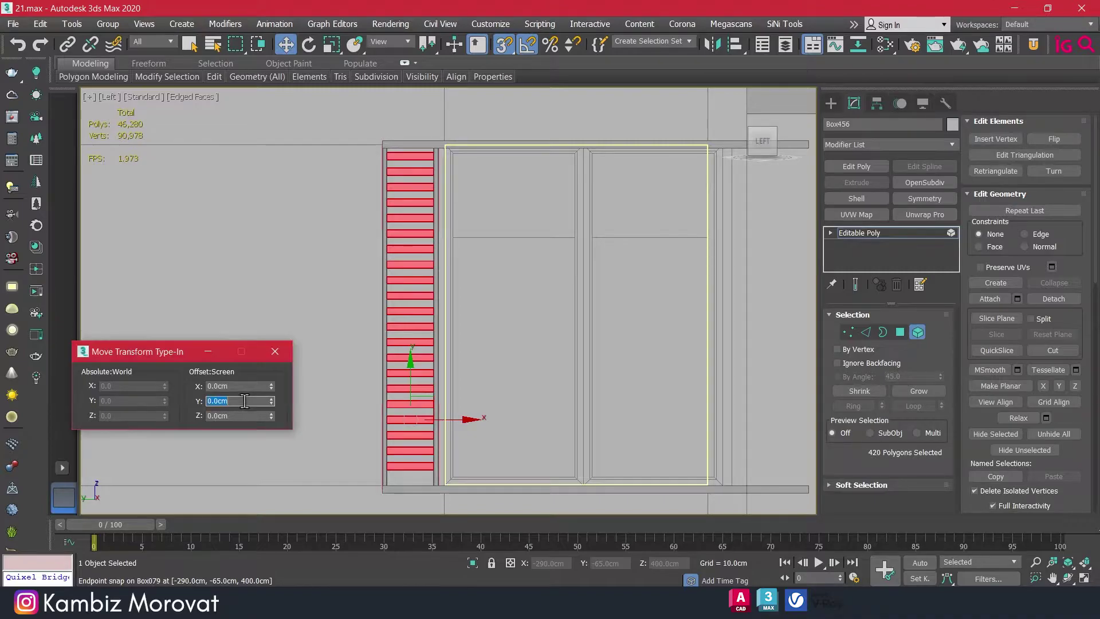
text(-5)
key(Return)
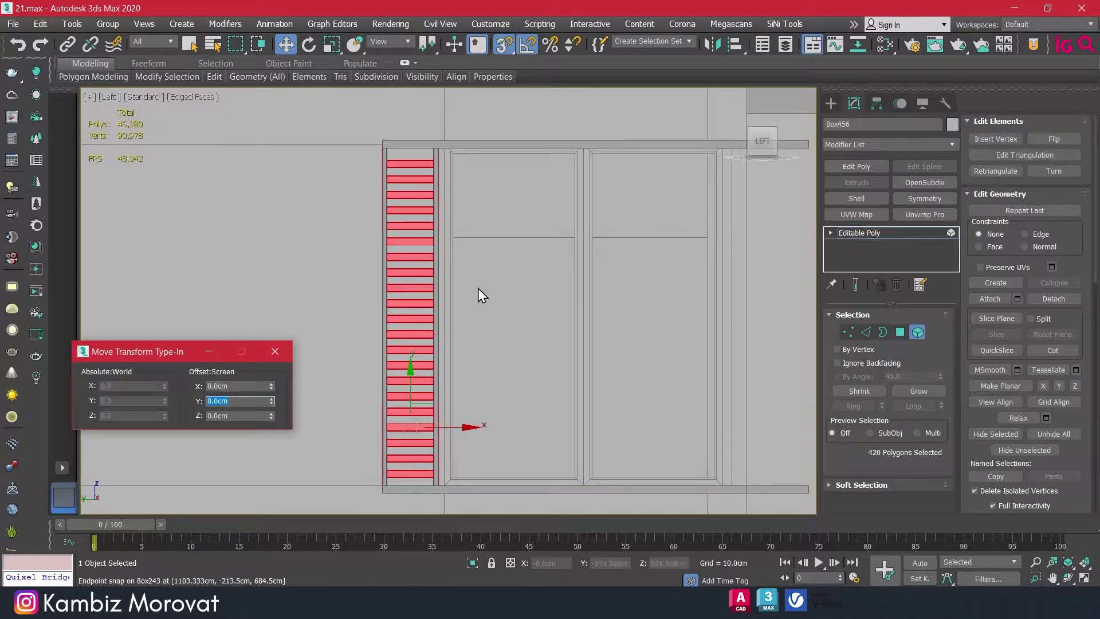
- Snap the remaining slats up to align with the top of the frame
text(sss)
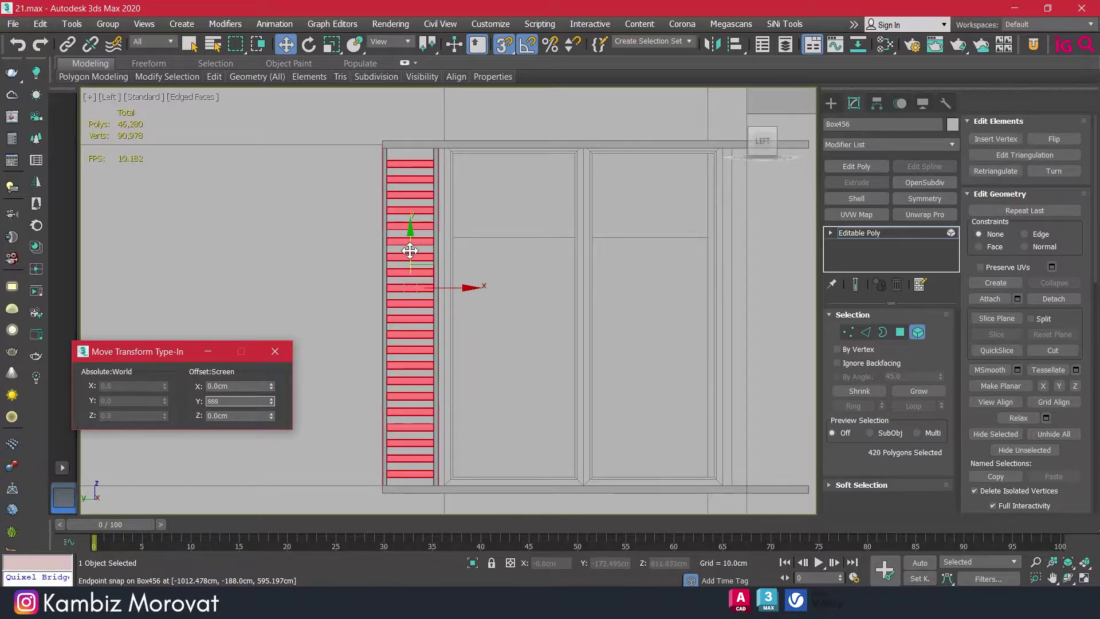
drag(411, 250, 410, 256)
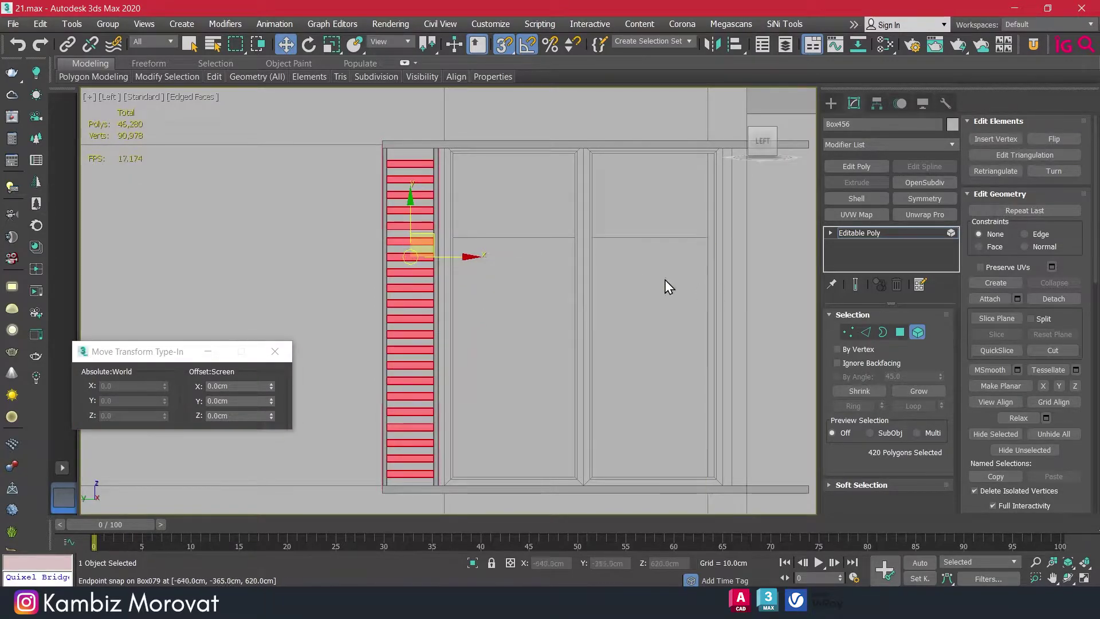
drag(418, 201, 414, 198)
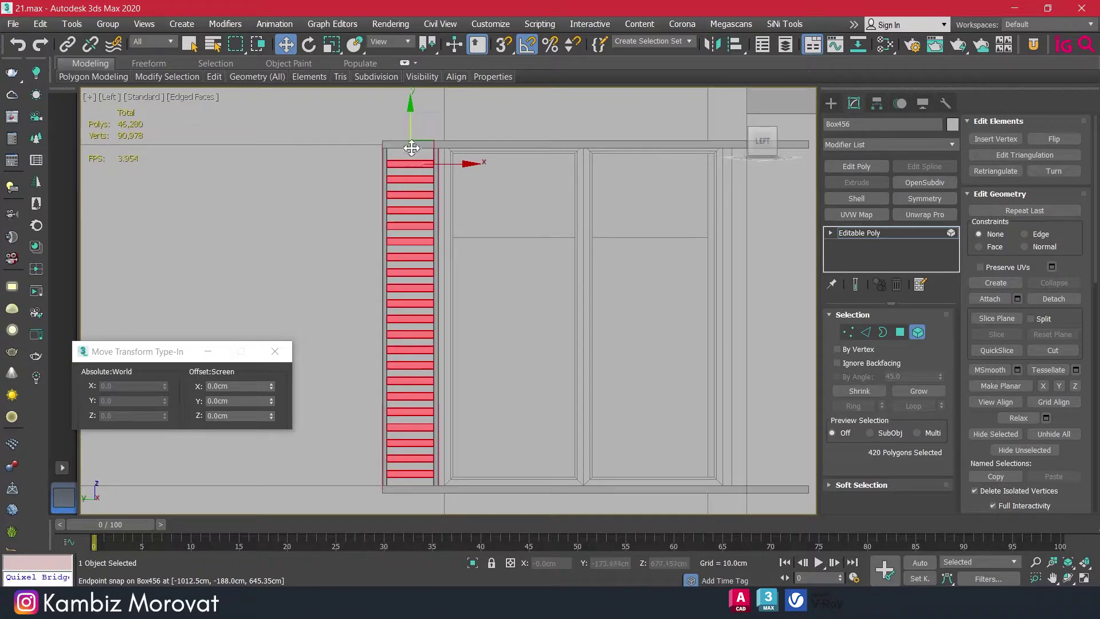
drag(410, 127, 412, 125)
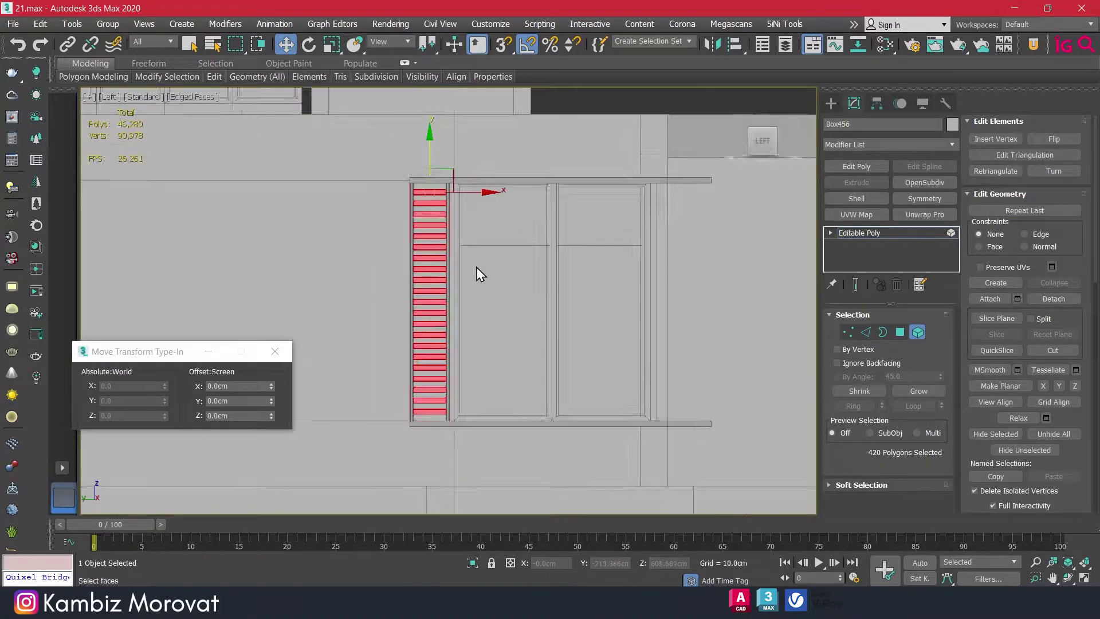
scroll(476, 267, down, 4)
middle_drag(606, 318, 496, 319)
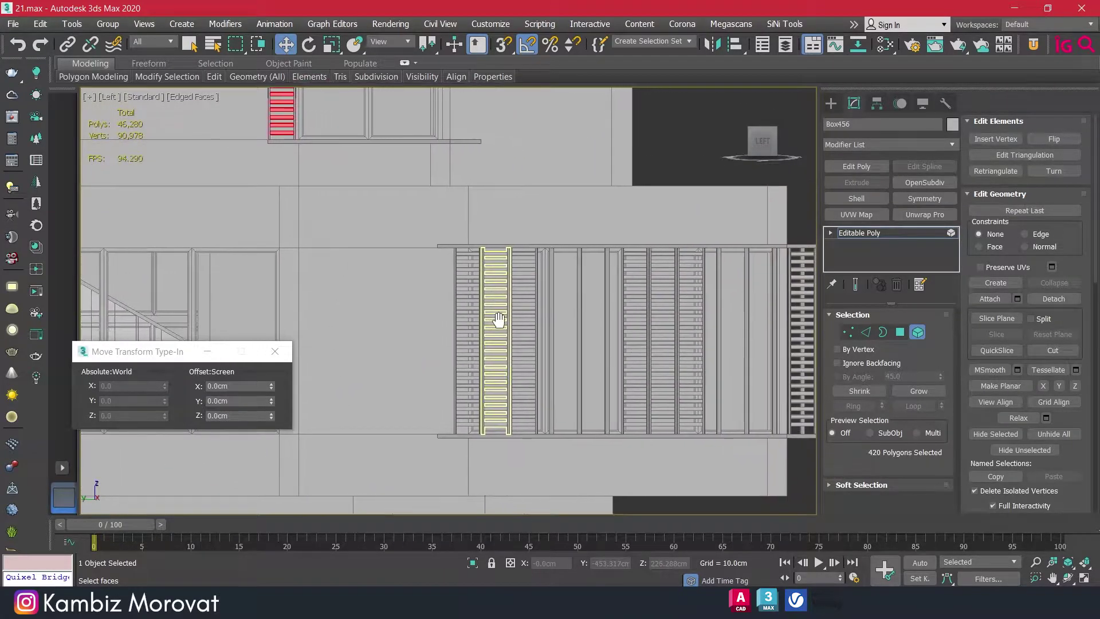
key(5)
scroll(630, 333, down, 2)
- Select louver group Group132 and position it at X -1145, Y -413, Z 200 cm
click(720, 344)
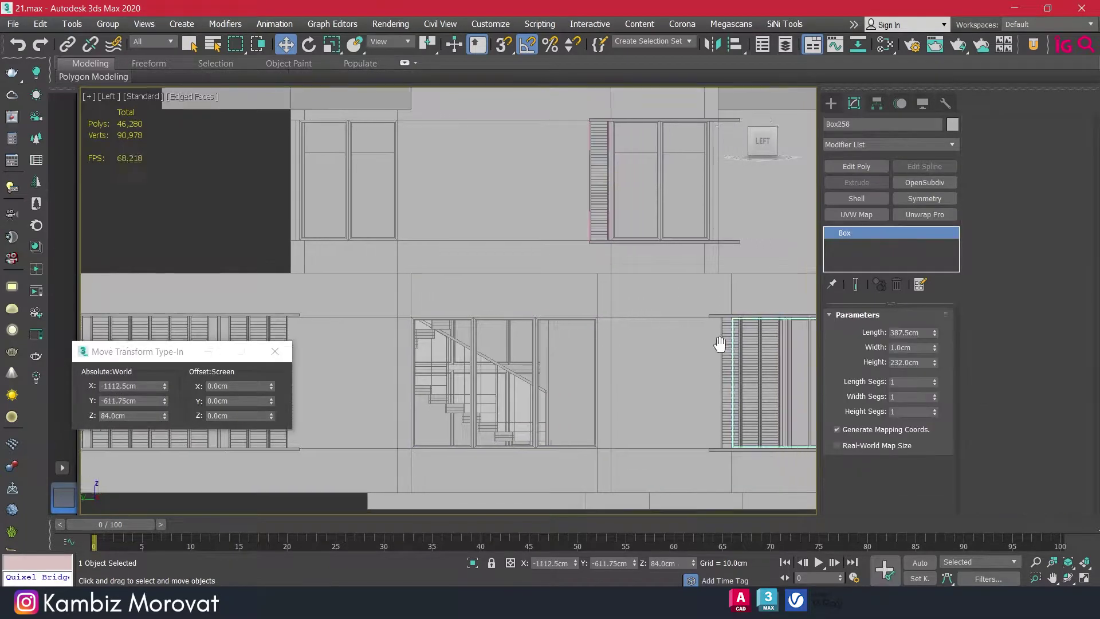
scroll(719, 344, up, 3)
click(634, 280)
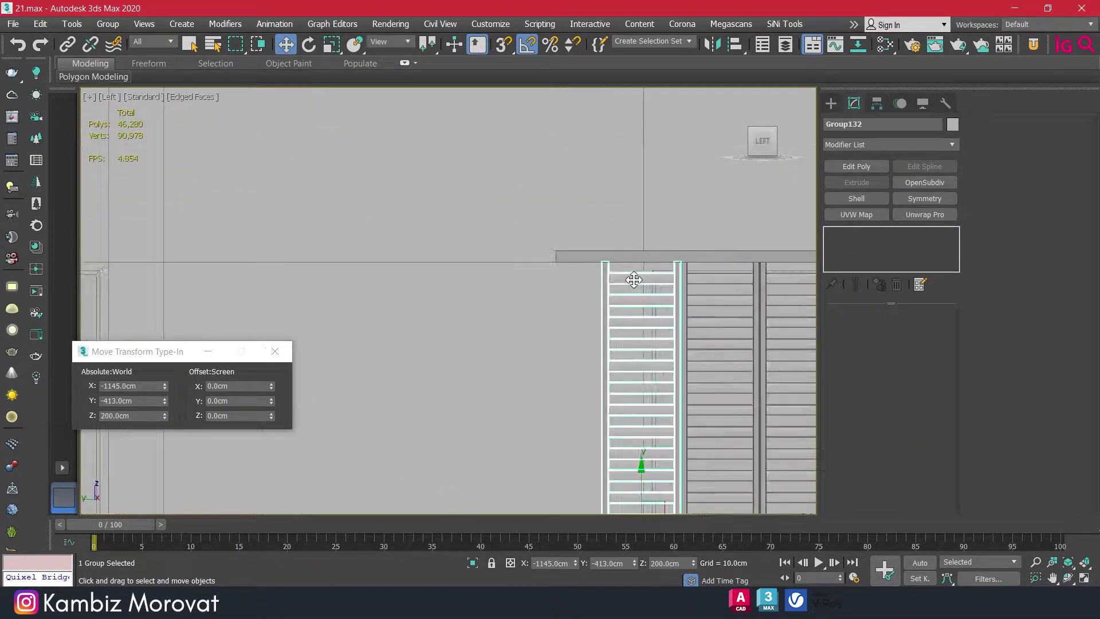
scroll(634, 279, down, 3)
mouse_move(701, 315)
middle_down()
mouse_move(541, 206)
mouse_move(771, 194)
mouse_move(419, 283)
middle_up()
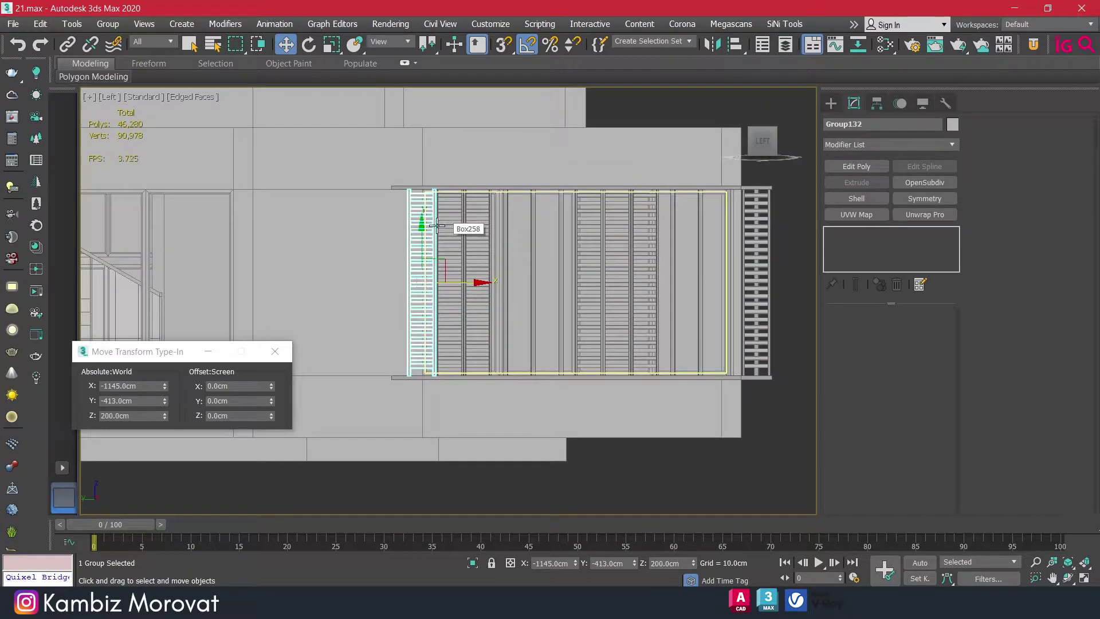
scroll(458, 257, down, 2)
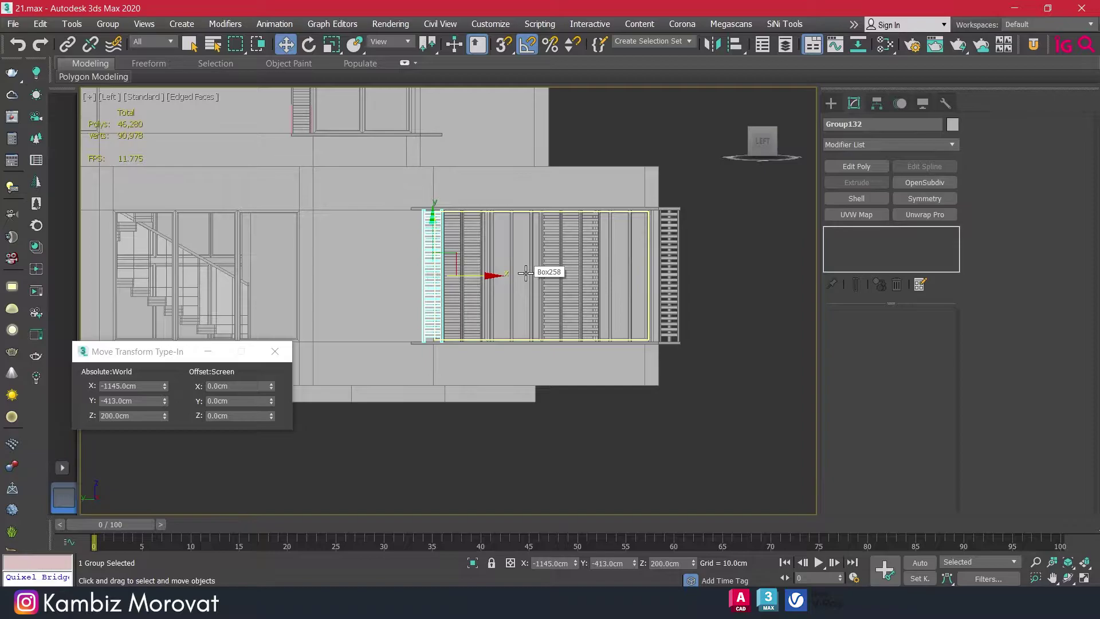
- Check Group132's placement from the Top view, zoomed out
key(t)
scroll(515, 272, down, 2)
scroll(462, 312, down, 2)
- Select the 33 louver screen groups in Top view, excluding the two L-shaped wall pieces
scroll(474, 321, down, 1)
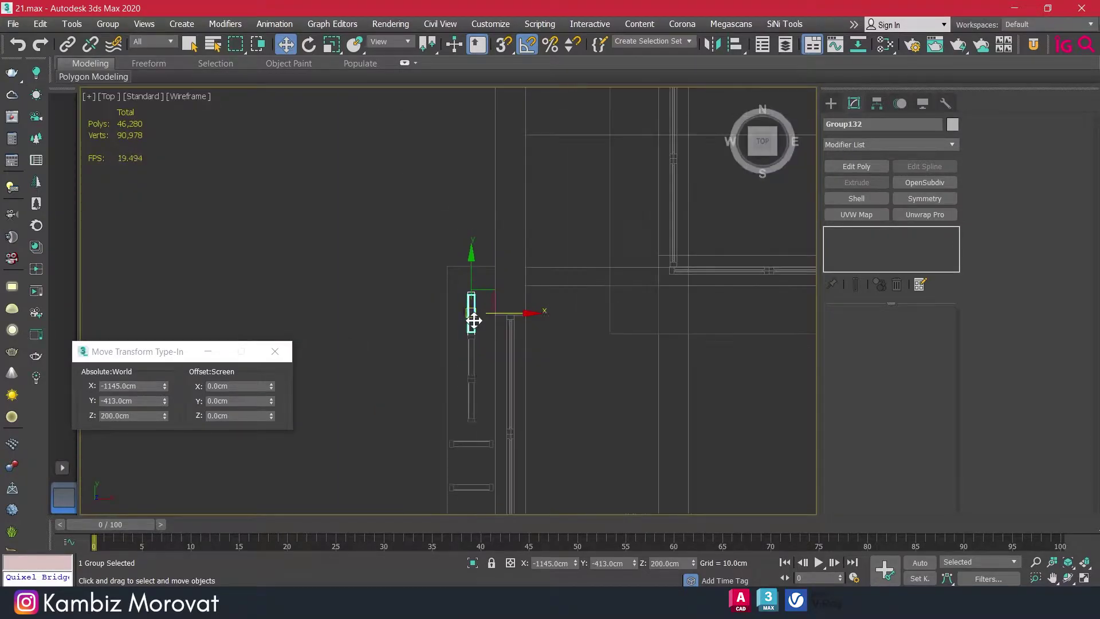
scroll(474, 320, down, 3)
middle_drag(475, 314, 437, 165)
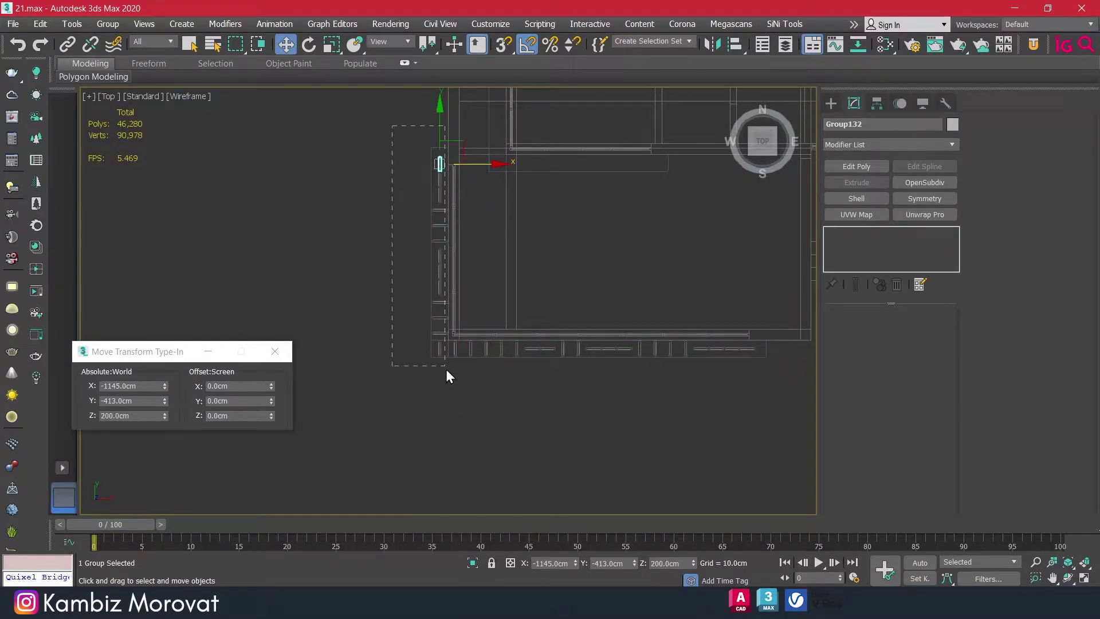
drag(446, 383, 445, 384)
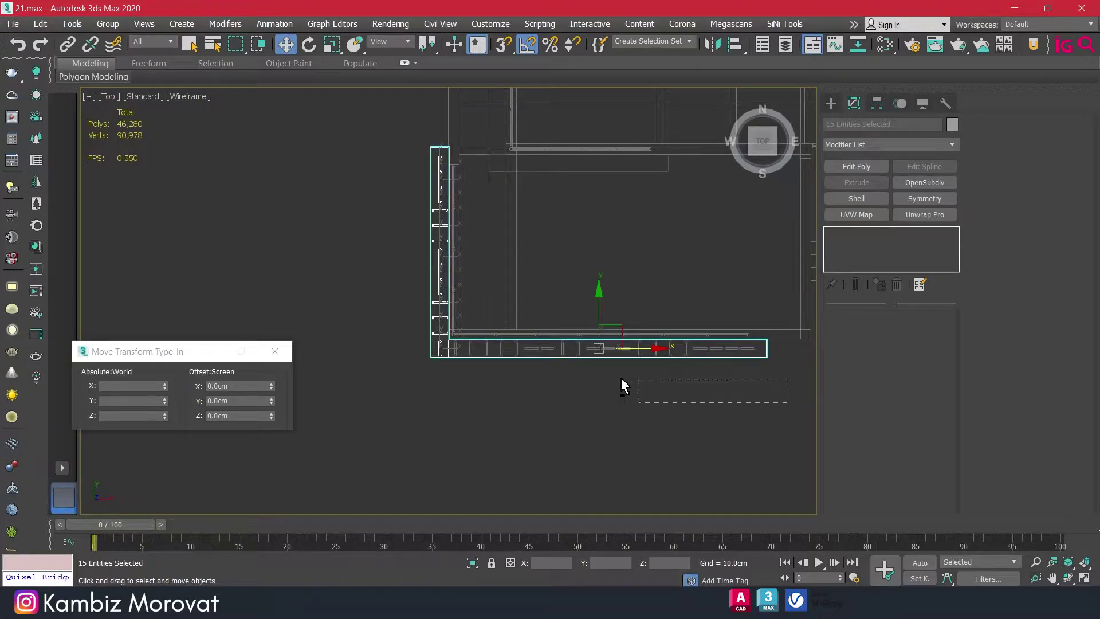
alt+drag(406, 347, 408, 348)
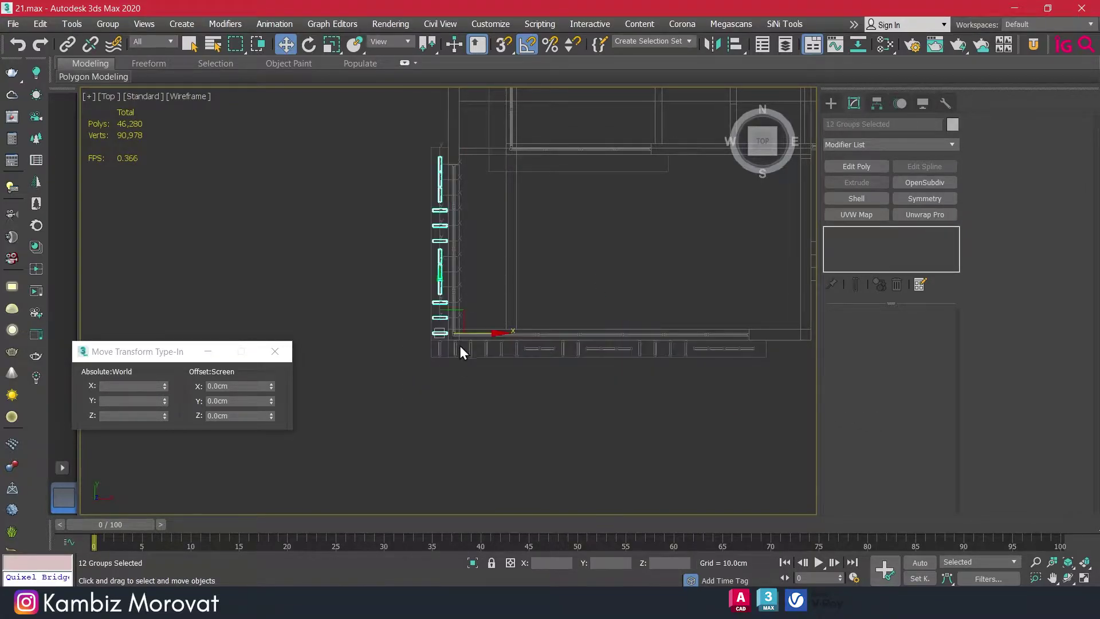
middle_drag(521, 373, 446, 373)
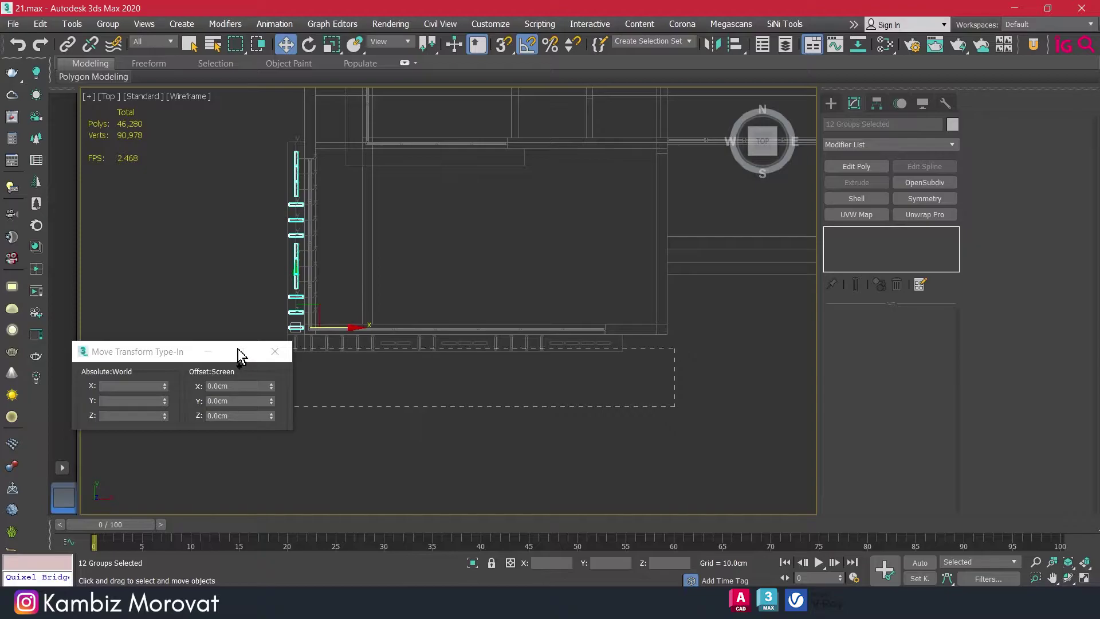
ctrl+drag(233, 344, 235, 347)
scroll(572, 401, up, 2)
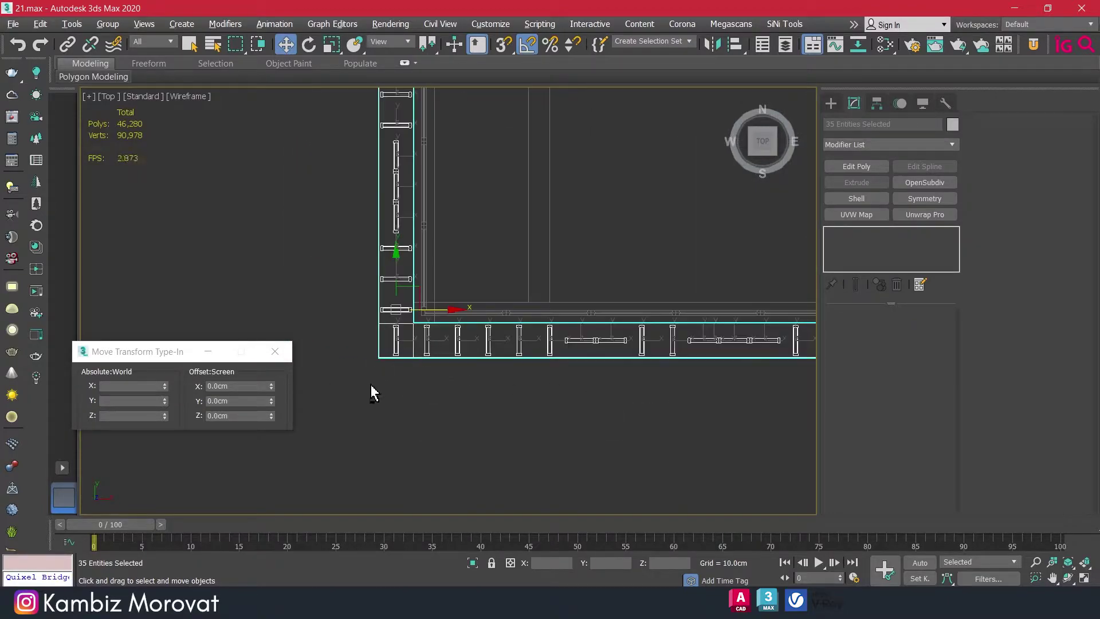
alt+drag(368, 349, 369, 352)
- Isolate the louver groups and show them in Perspective with edged faces
key(alt+q)
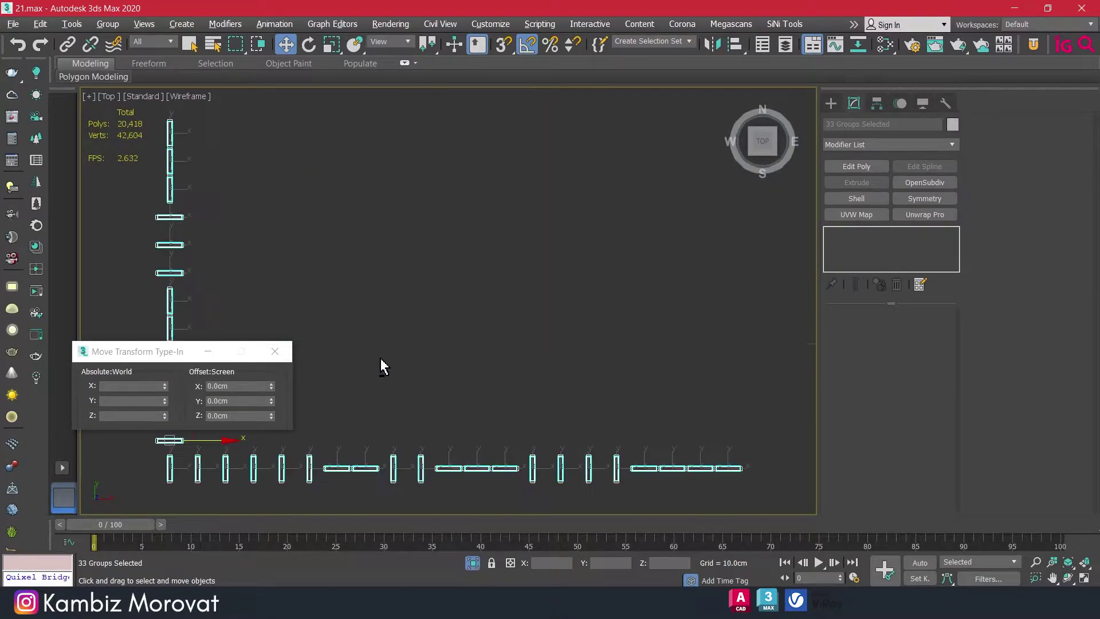
key(p)
mouse_move(503, 374)
alt+middle_down()
mouse_move(550, 322)
mouse_move(568, 229)
mouse_move(442, 365)
alt+middle_up()
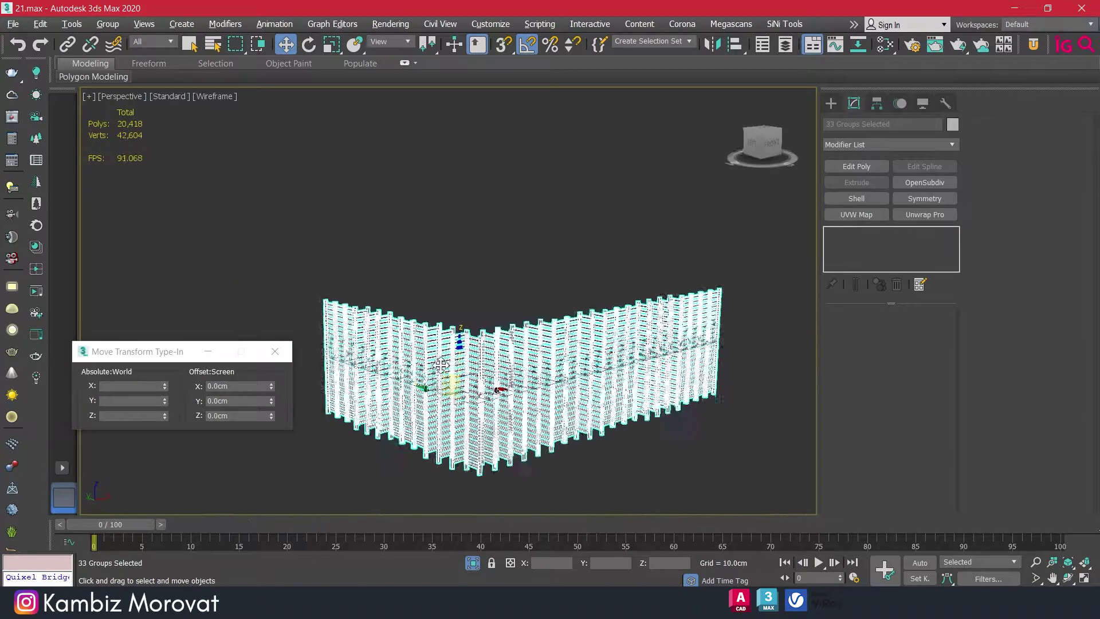
key(F4)
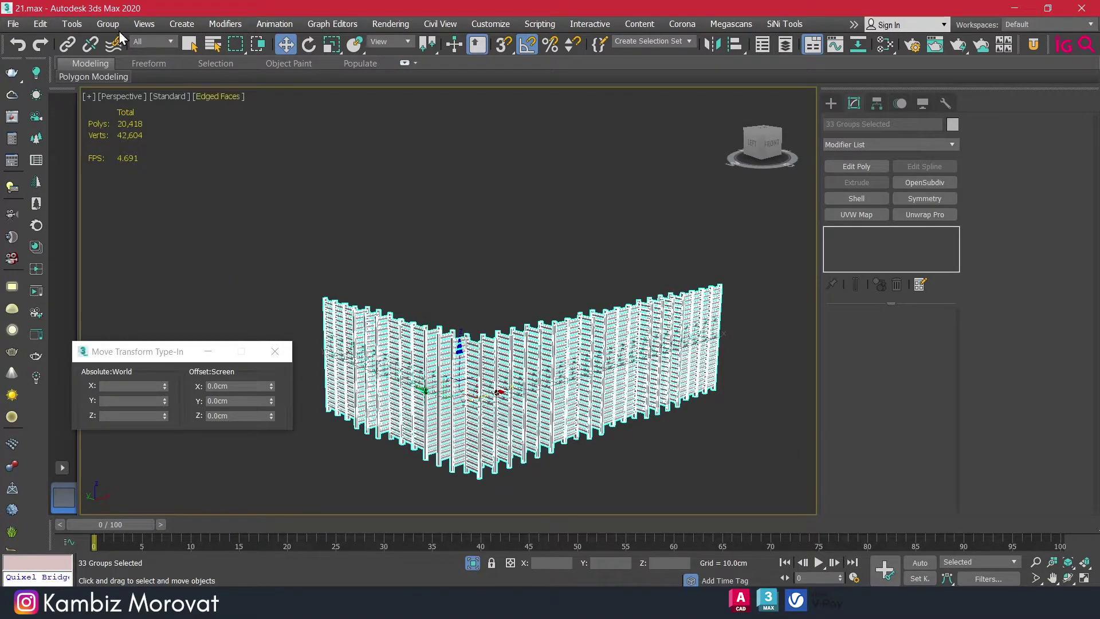
- Open all nested louver groups recursively and select one slat rack
click(108, 23)
click(126, 95)
alt+middle_drag(401, 358, 473, 358)
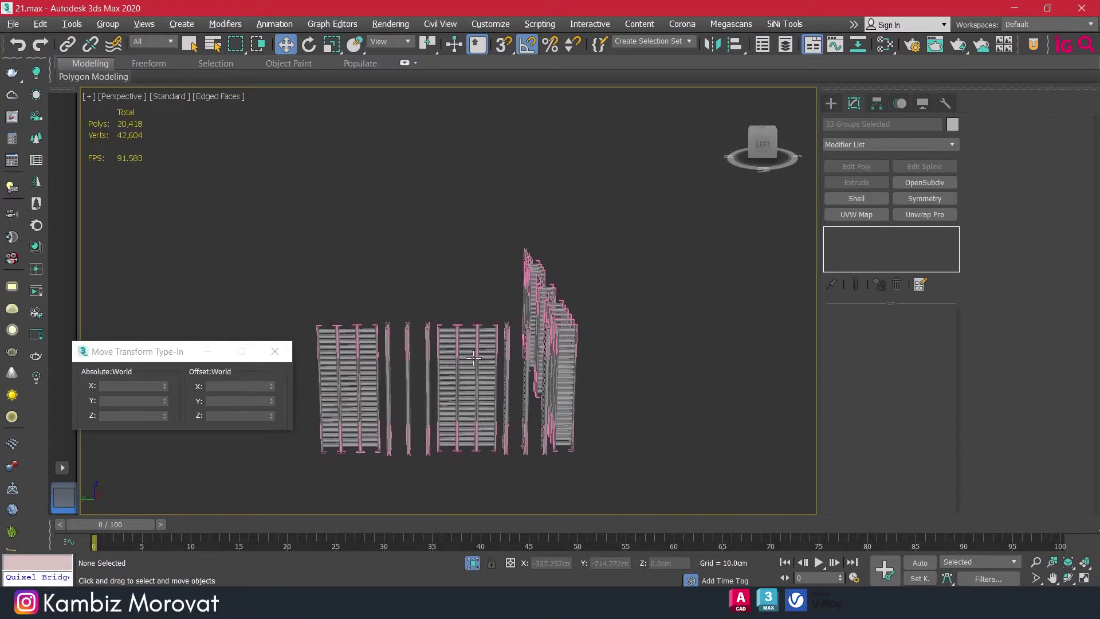
scroll(441, 321, up, 3)
scroll(406, 282, up, 2)
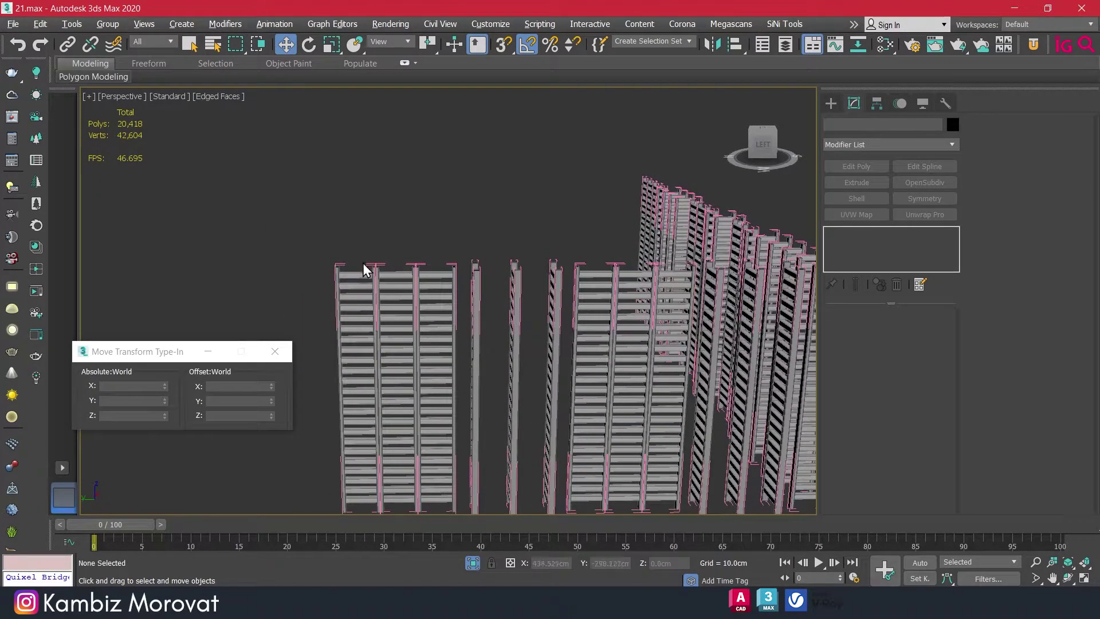
click(385, 475)
- From a top view, select the extra vertical and horizontal bars along the first stretch of panels
key(t)
scroll(475, 367, down, 5)
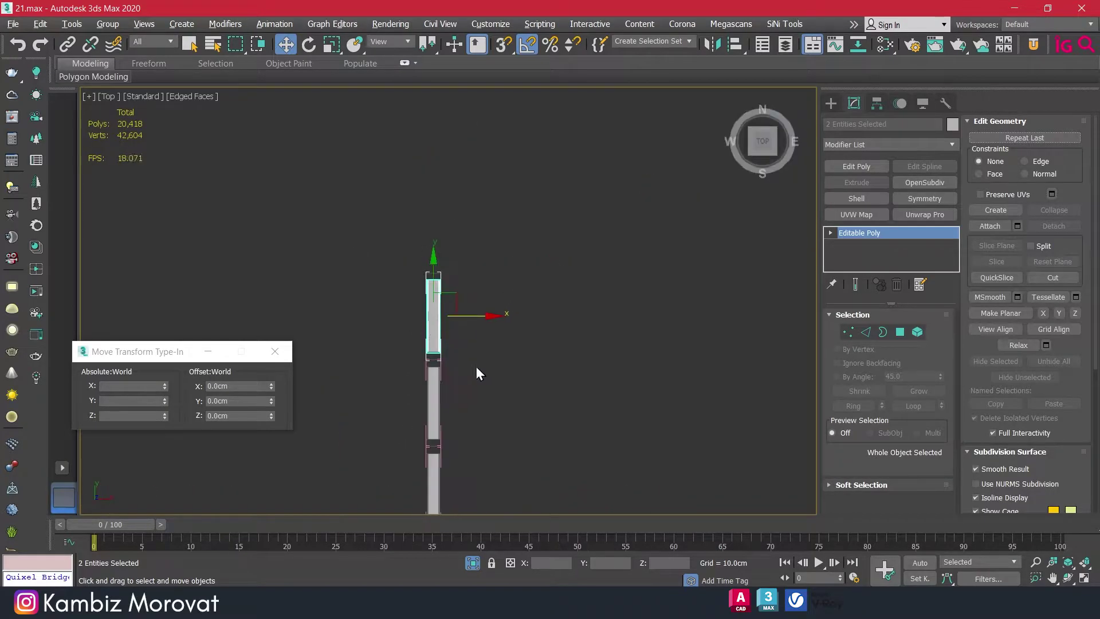
drag(388, 282, 401, 287)
middle_drag(506, 320, 466, 217)
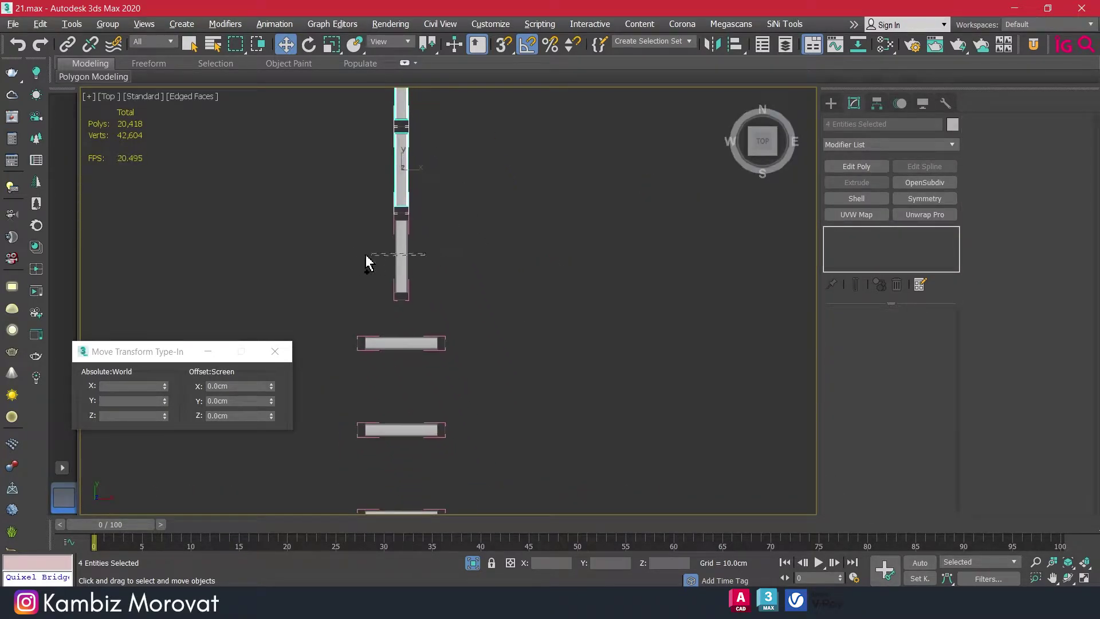
ctrl+drag(367, 262, 367, 263)
middle_drag(449, 301, 437, 213)
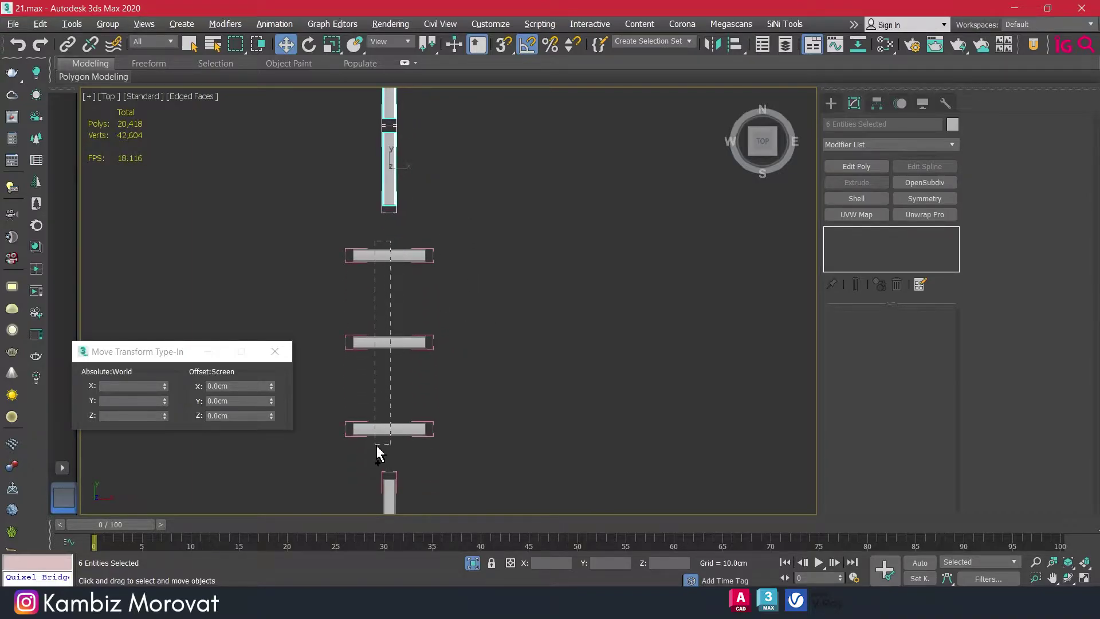
middle_drag(378, 452, 449, 295)
ctrl+drag(410, 290, 355, 321)
ctrl+drag(403, 361, 341, 404)
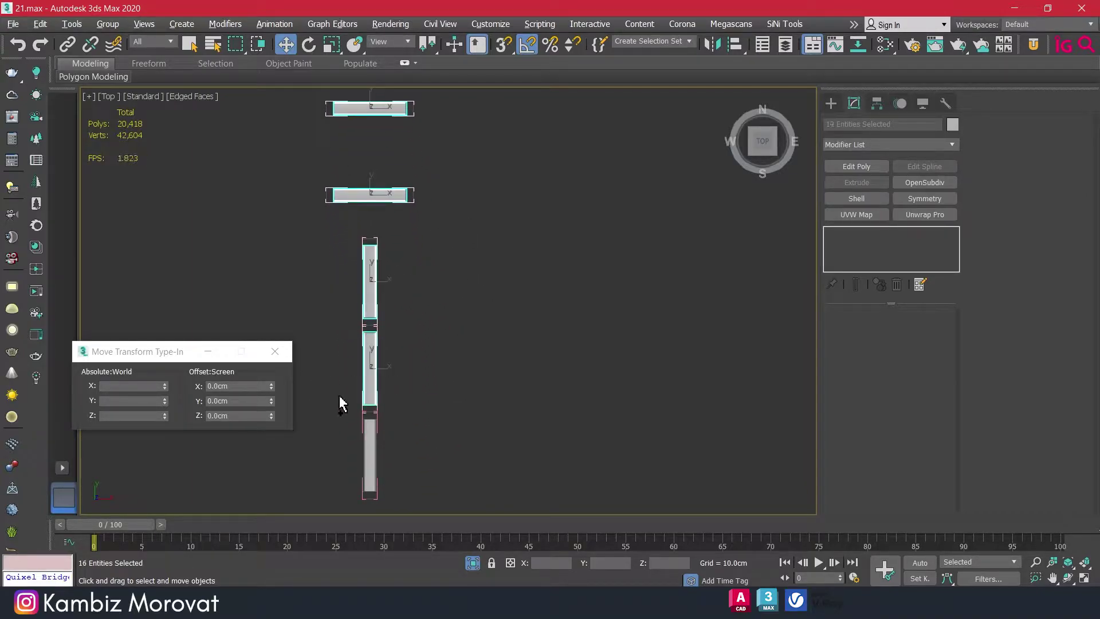
middle_drag(323, 458, 417, 245)
ctrl+drag(368, 238, 326, 258)
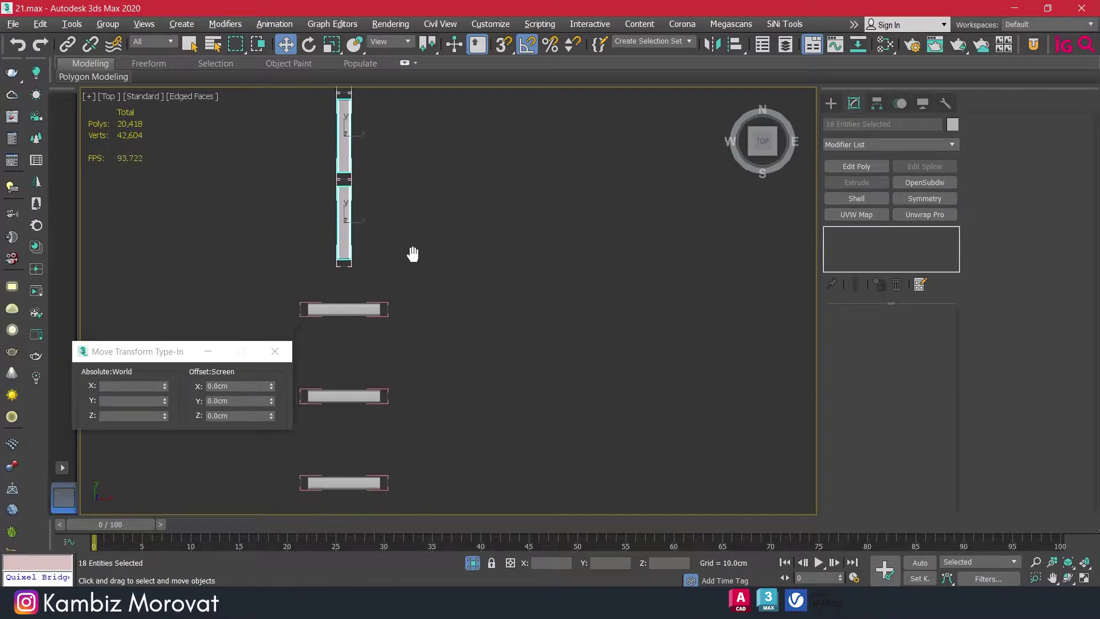
middle_drag(344, 303, 389, 235)
ctrl+drag(391, 332, 393, 442)
middle_drag(393, 441, 447, 270)
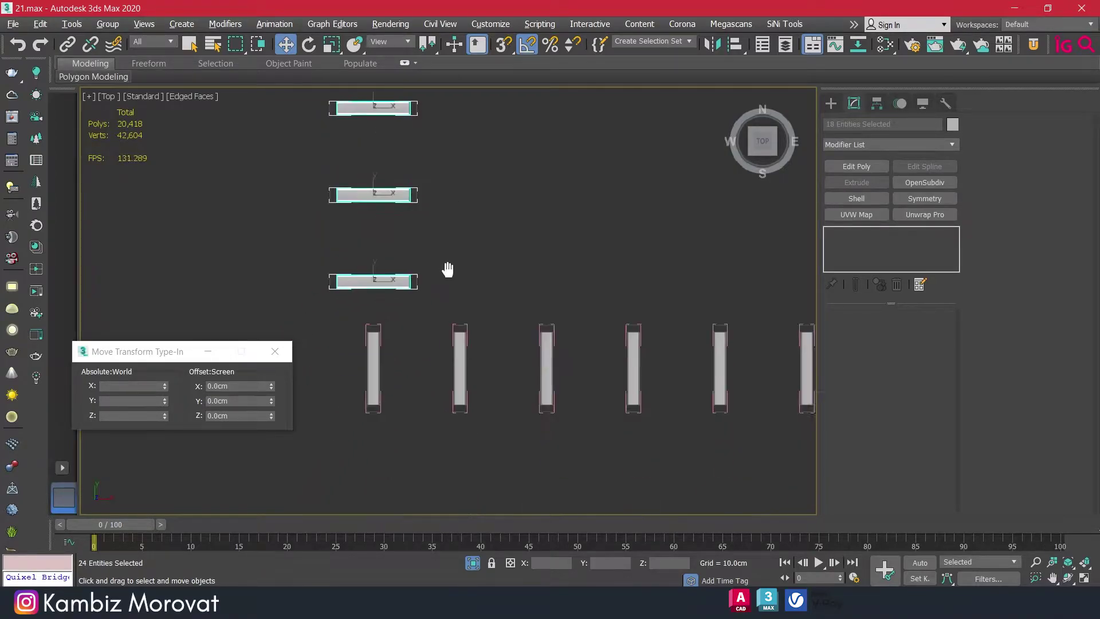
ctrl+drag(318, 304, 318, 301)
middle_drag(605, 303, 384, 290)
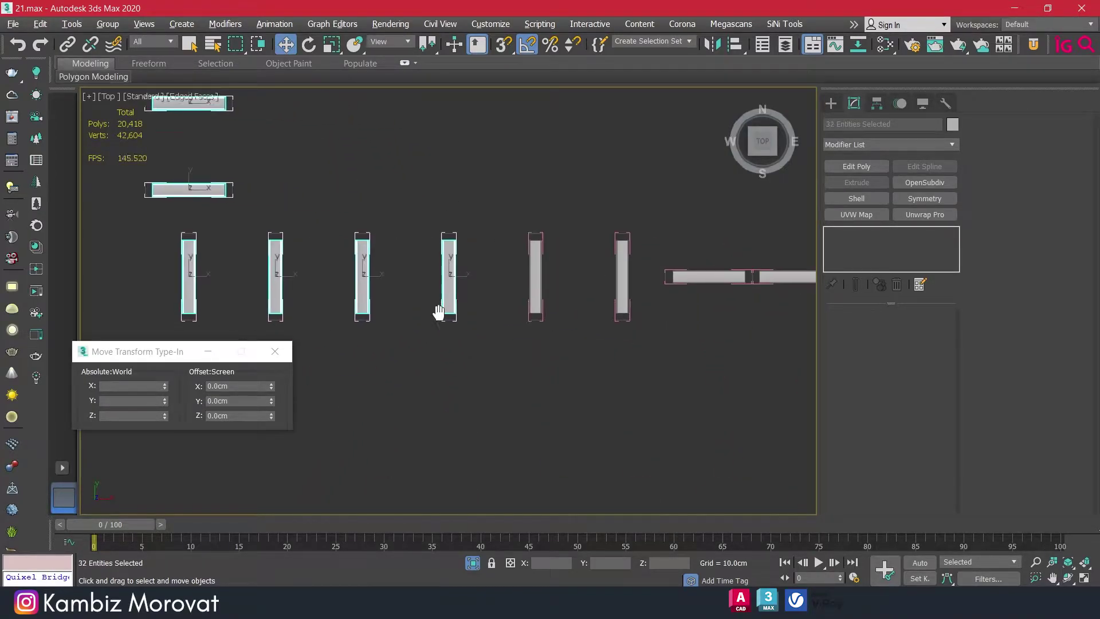
- Add the remaining extra vertical and horizontal bars further left to the selection
ctrl+drag(427, 278, 292, 282)
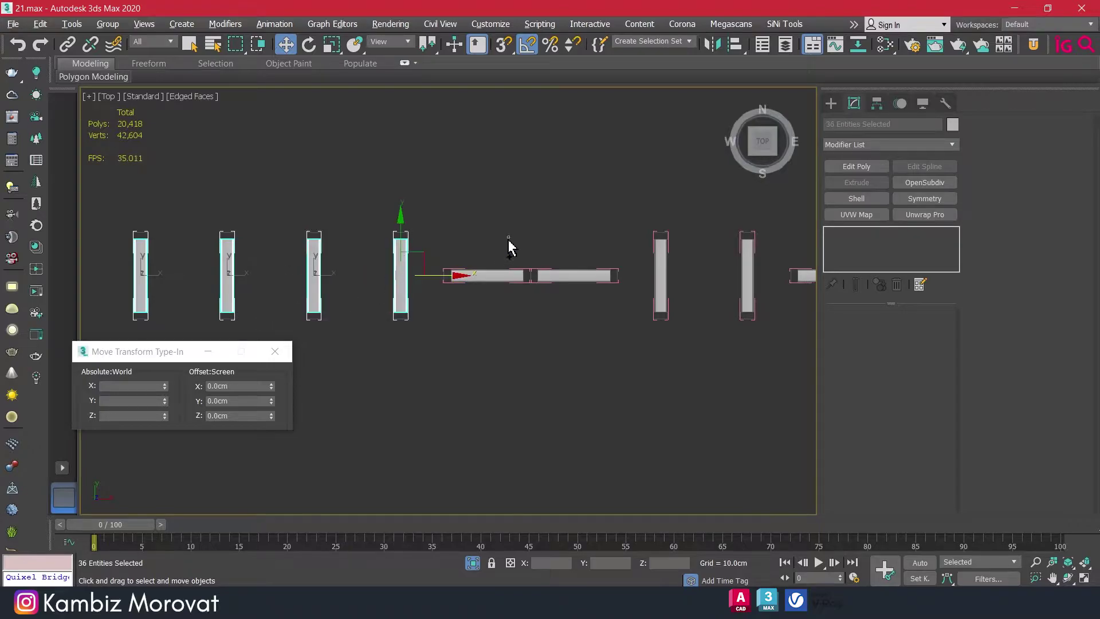
ctrl+drag(494, 247, 495, 321)
ctrl+drag(574, 244, 579, 315)
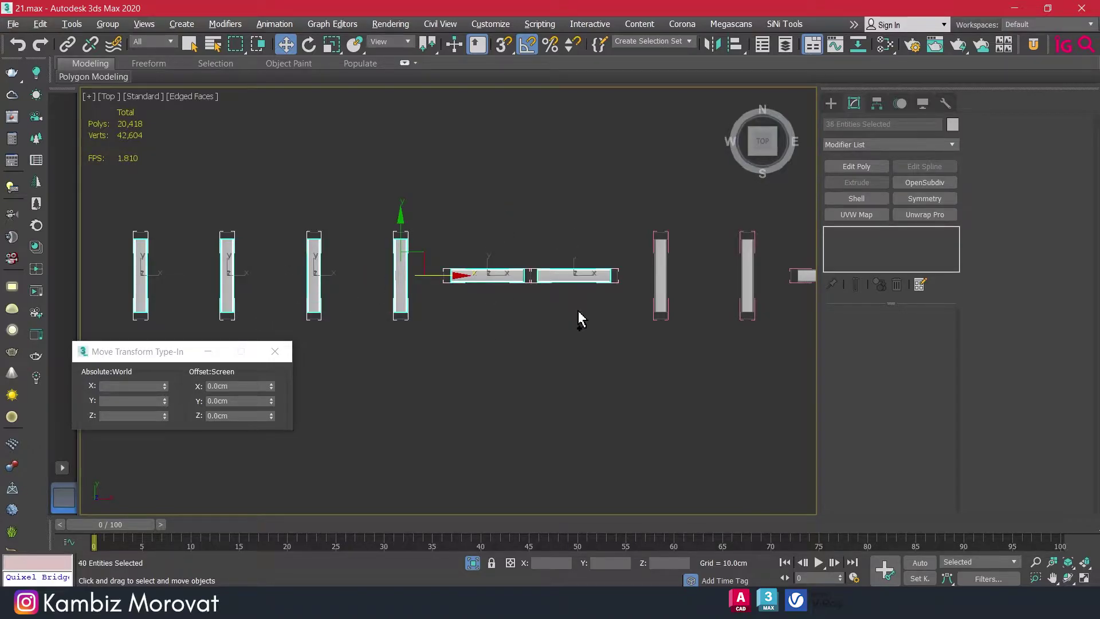
middle_drag(579, 315, 443, 300)
ctrl+drag(427, 278, 404, 284)
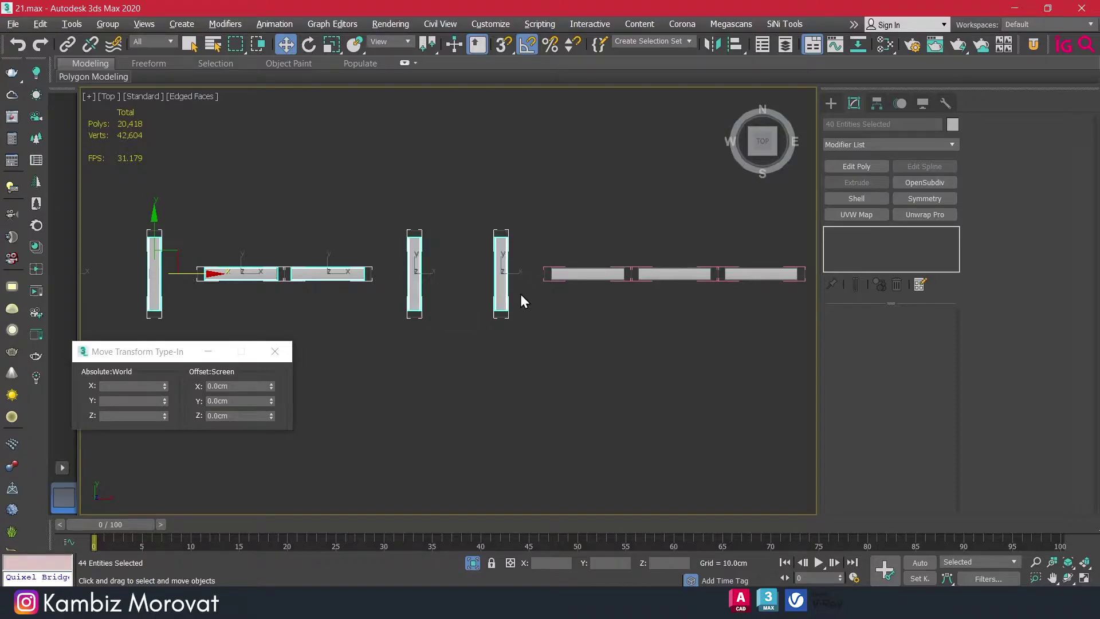
middle_drag(521, 300, 330, 289)
ctrl+drag(370, 293, 367, 297)
ctrl+drag(461, 232, 456, 306)
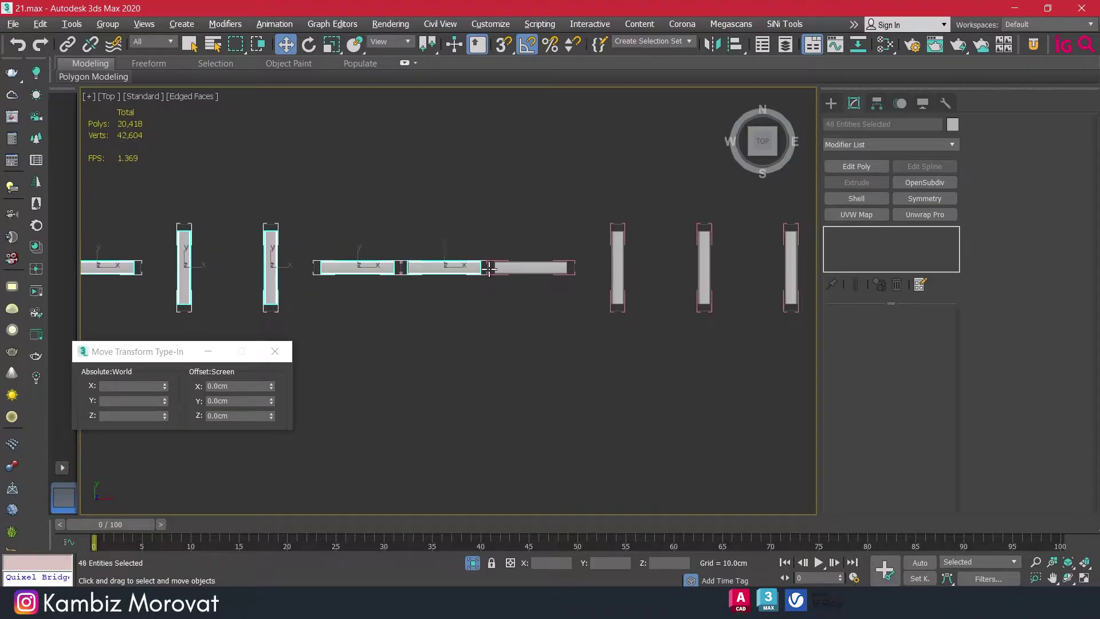
ctrl+drag(527, 240, 533, 289)
middle_drag(785, 274, 532, 269)
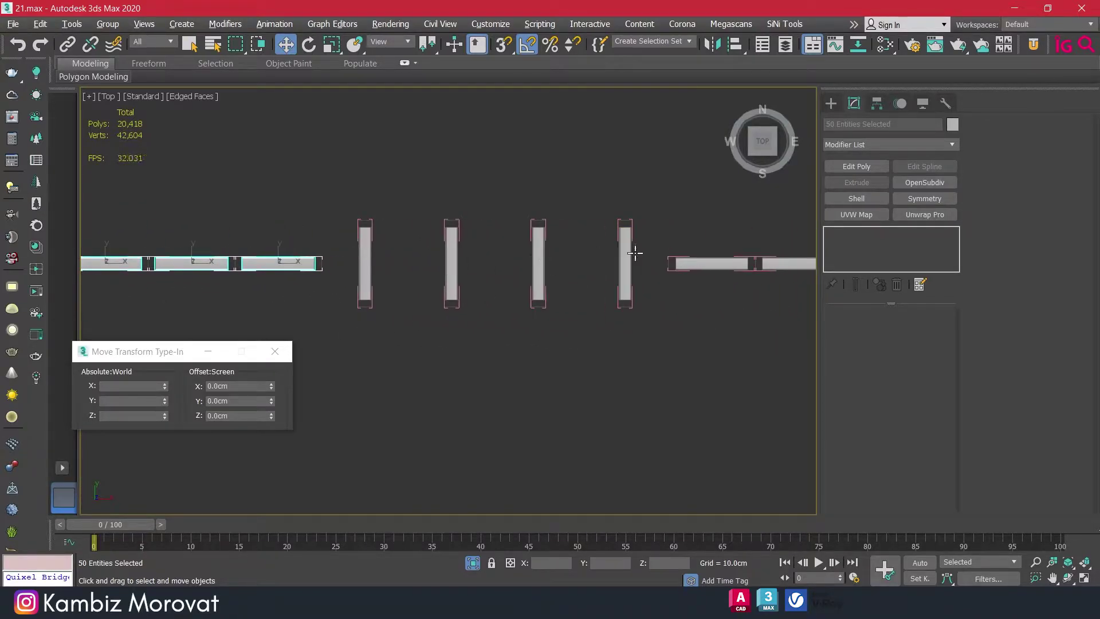
ctrl+drag(644, 258, 342, 274)
middle_drag(614, 300, 409, 246)
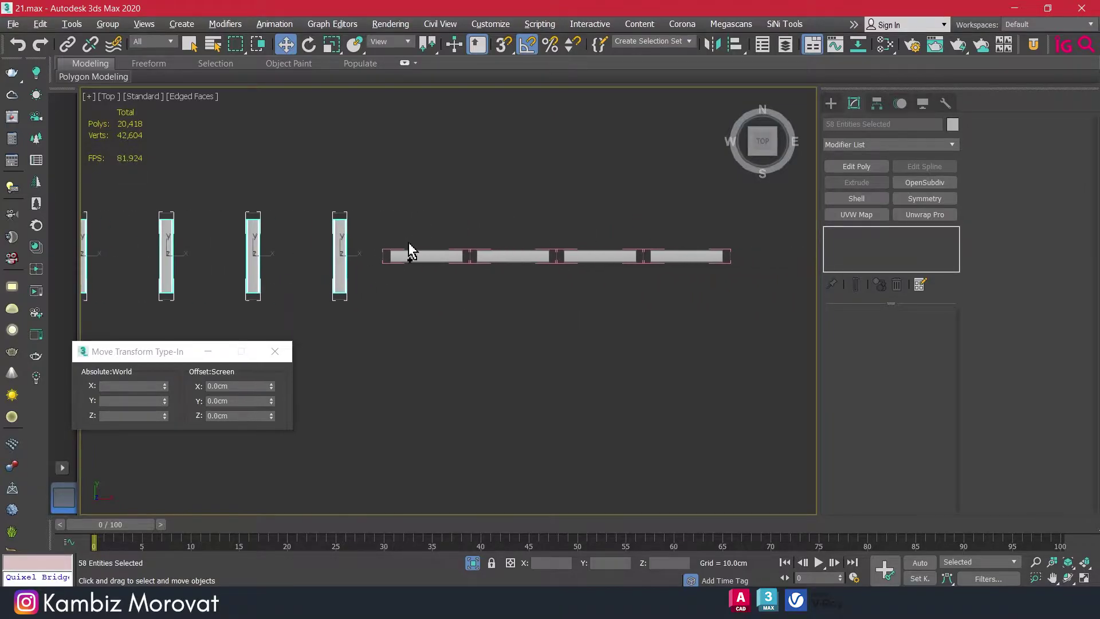
ctrl+drag(432, 226, 440, 292)
ctrl+drag(518, 216, 518, 295)
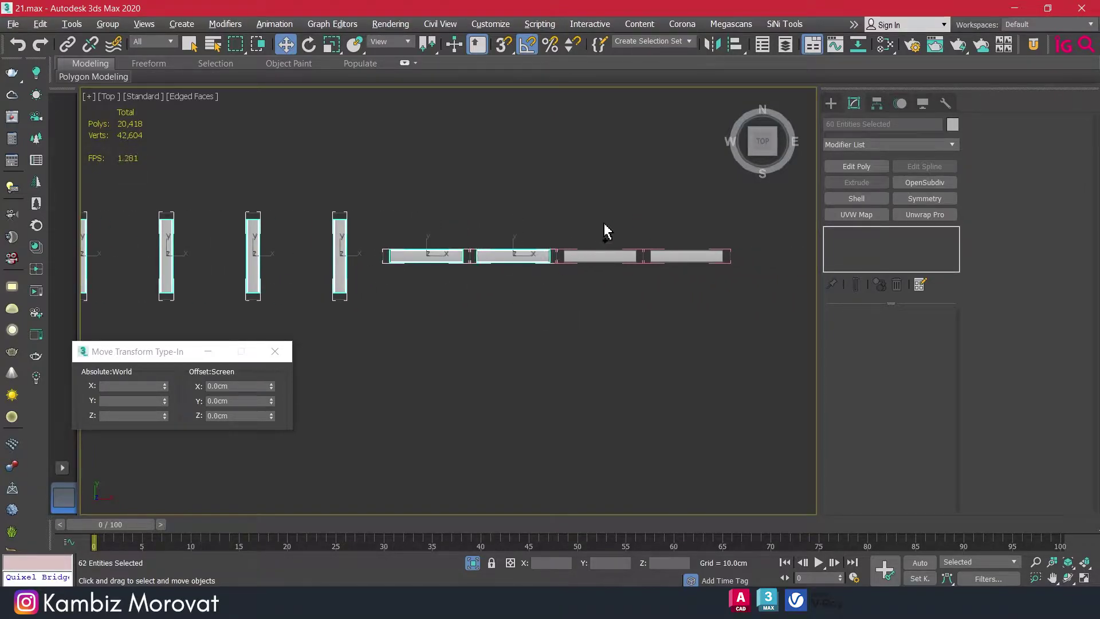
ctrl+drag(605, 228, 603, 312)
ctrl+drag(673, 225, 680, 344)
- Delete the 66 selected louver pieces and select the louver column at the right end
scroll(623, 349, down, 3)
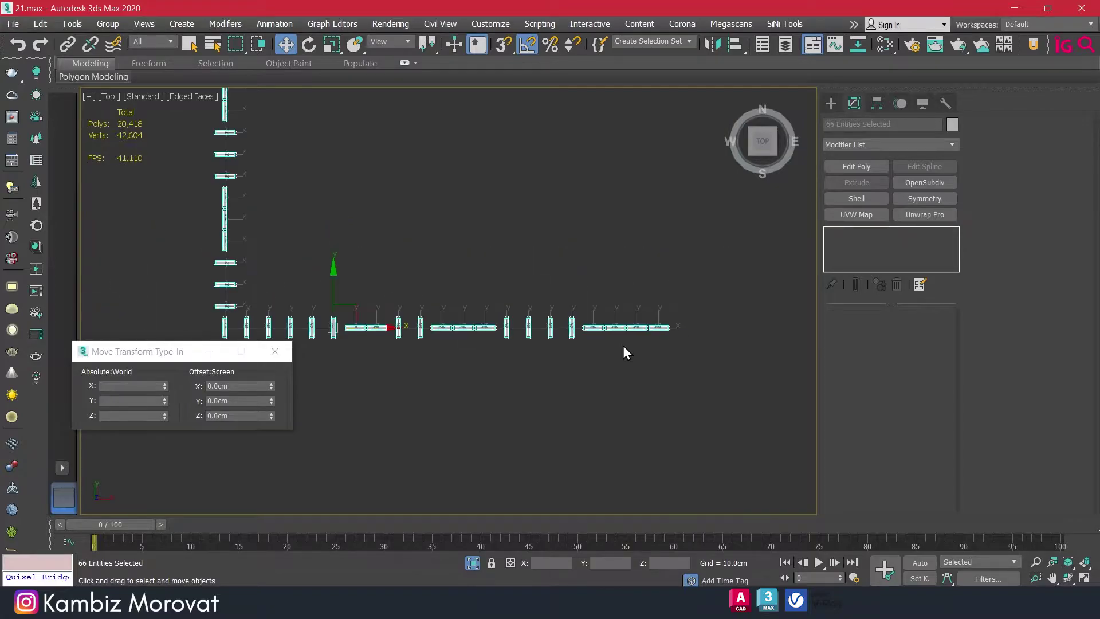
alt+middle_drag(381, 319, 429, 252)
scroll(429, 252, up, 3)
key(Delete)
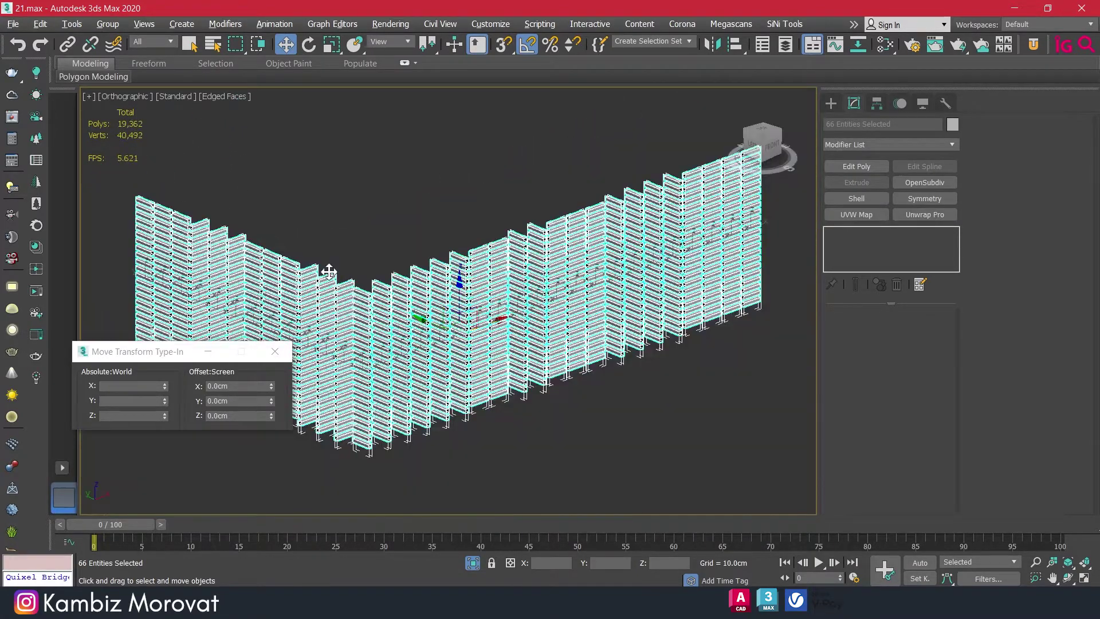
scroll(692, 293, up, 2)
click(649, 132)
scroll(649, 132, up, 3)
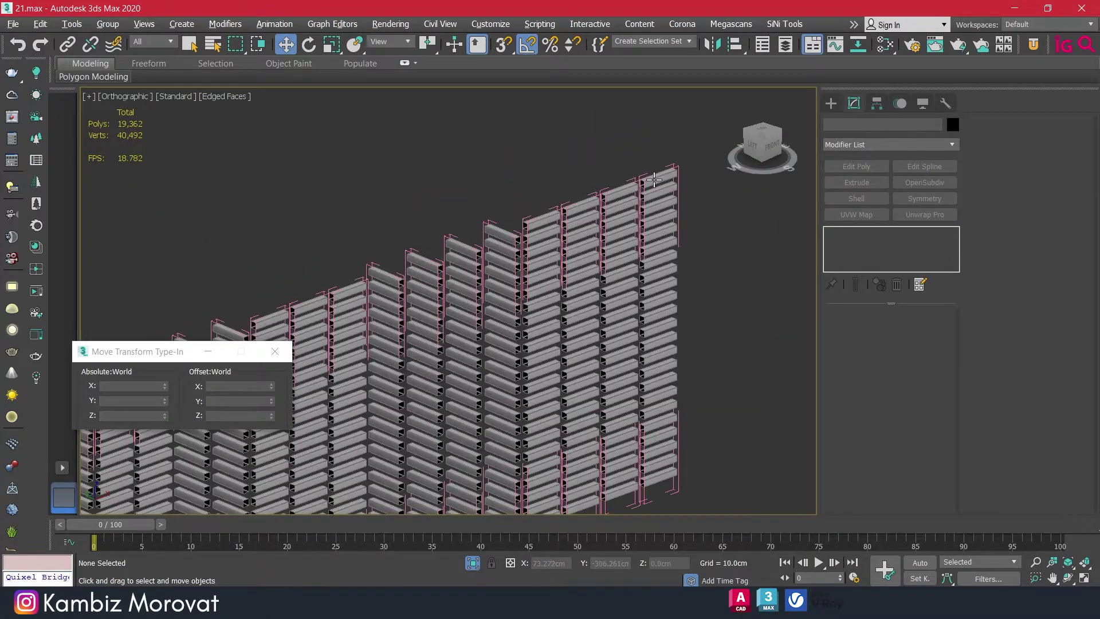
click(657, 181)
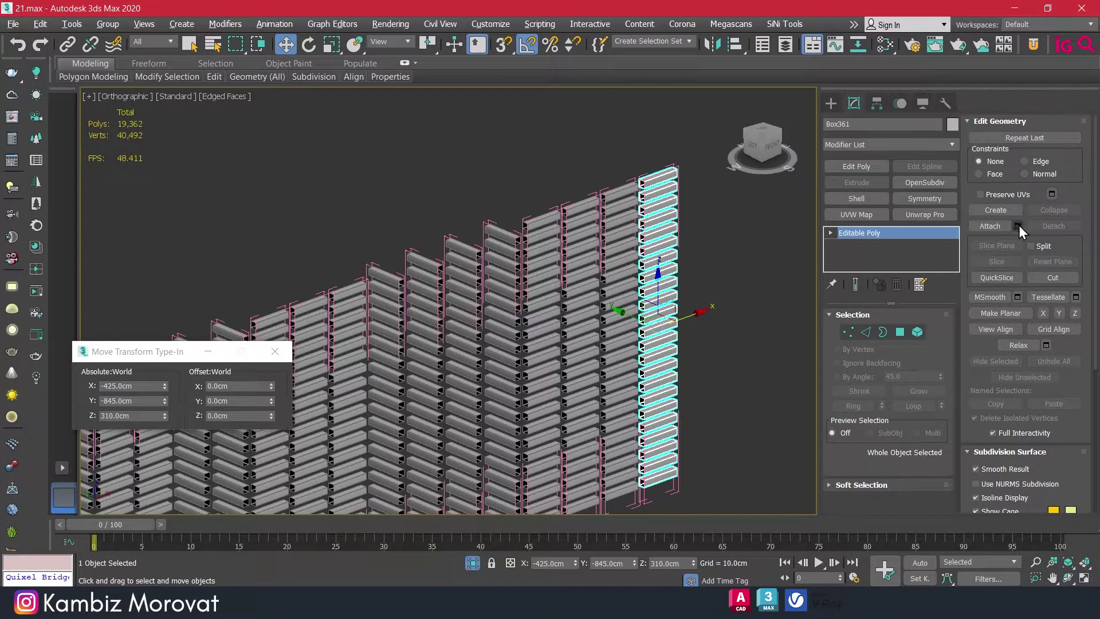
click(1018, 226)
click(80, 94)
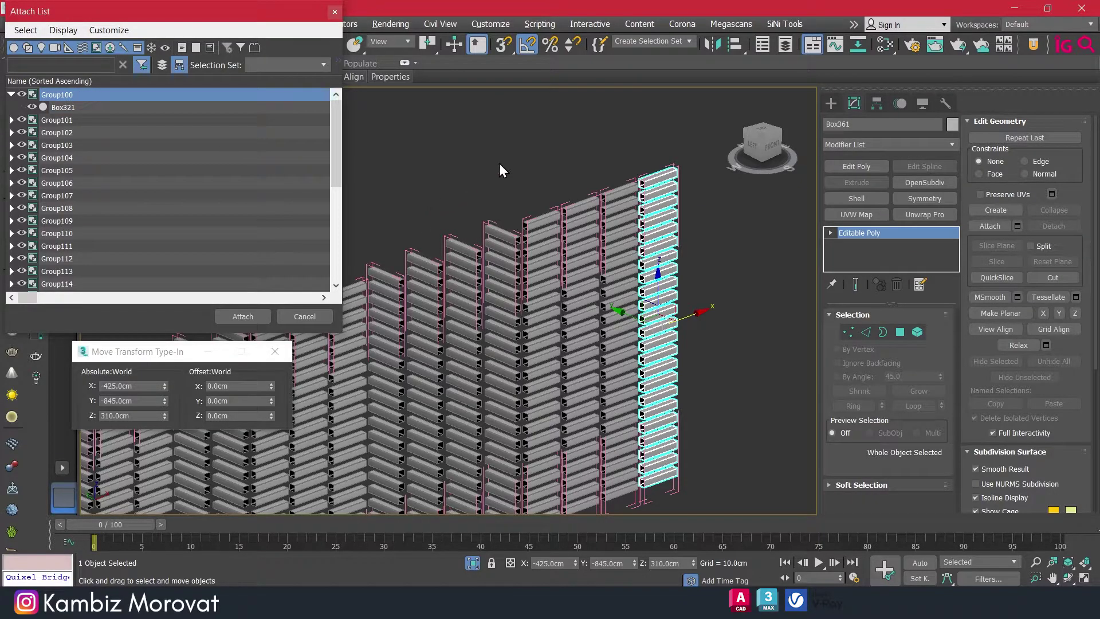
click(312, 317)
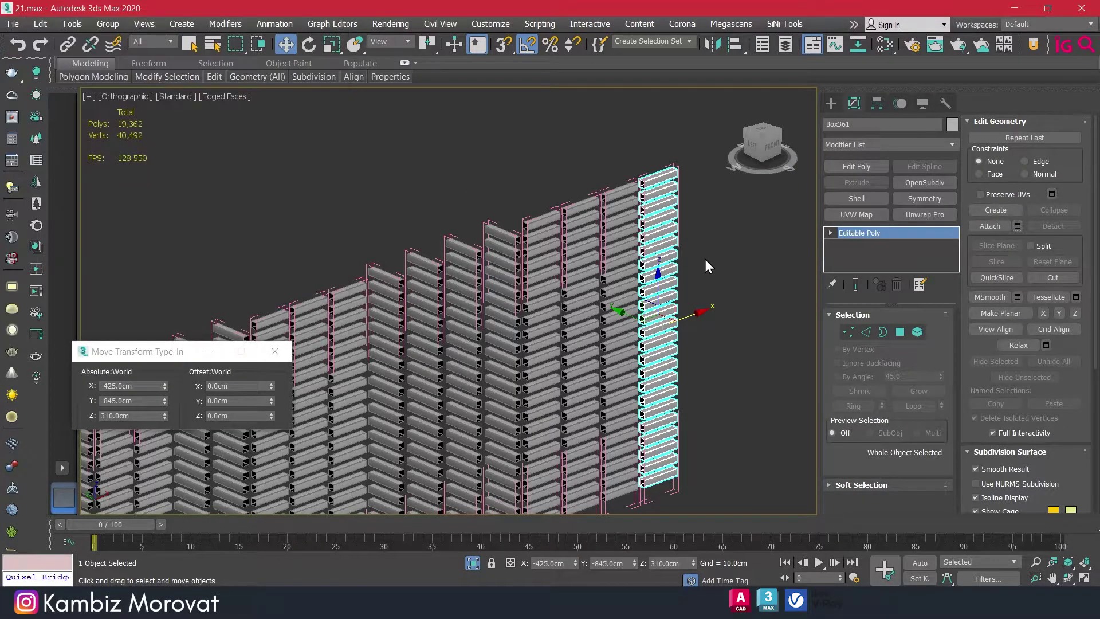
click(705, 259)
scroll(572, 258, down, 3)
mouse_move(532, 257)
middle_down()
mouse_move(552, 256)
mouse_move(298, 246)
mouse_move(427, 172)
mouse_move(300, 173)
middle_up()
scroll(327, 232, up, 2)
scroll(327, 232, up, 2)
scroll(327, 232, up, 2)
scroll(327, 232, down, 3)
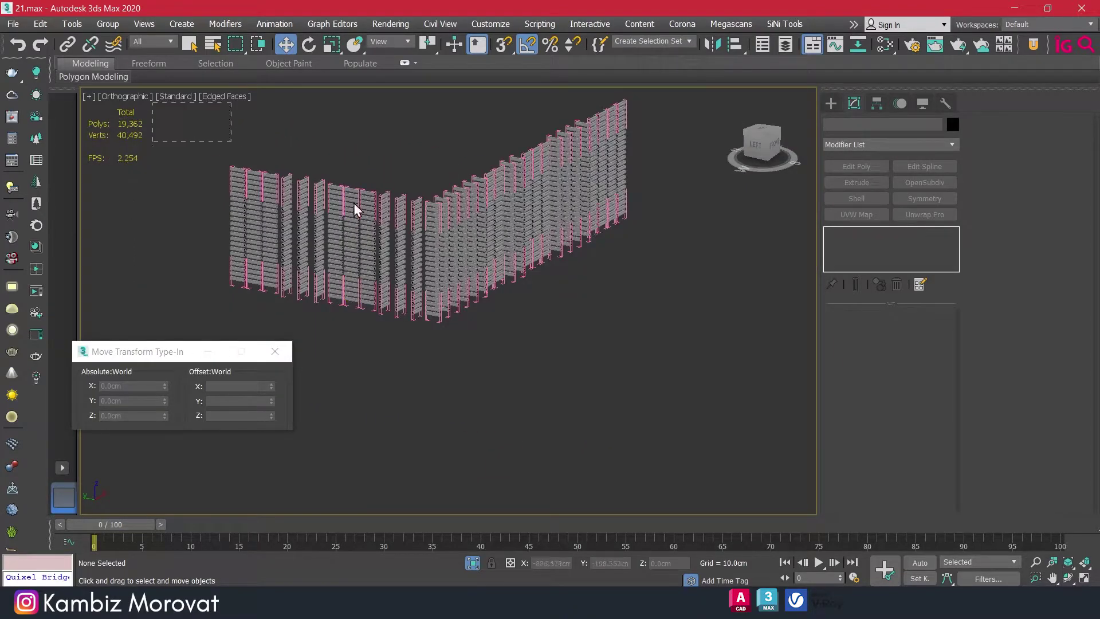
- Close and ungroup all 33 louver groups
key(ctrl+a)
click(108, 24)
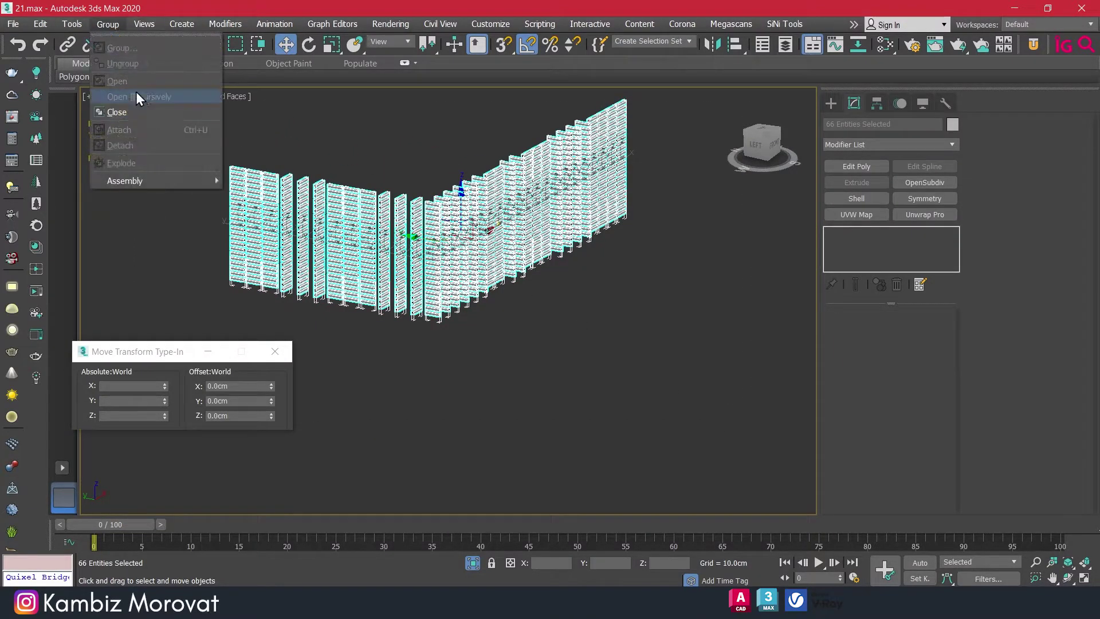
click(130, 110)
click(108, 24)
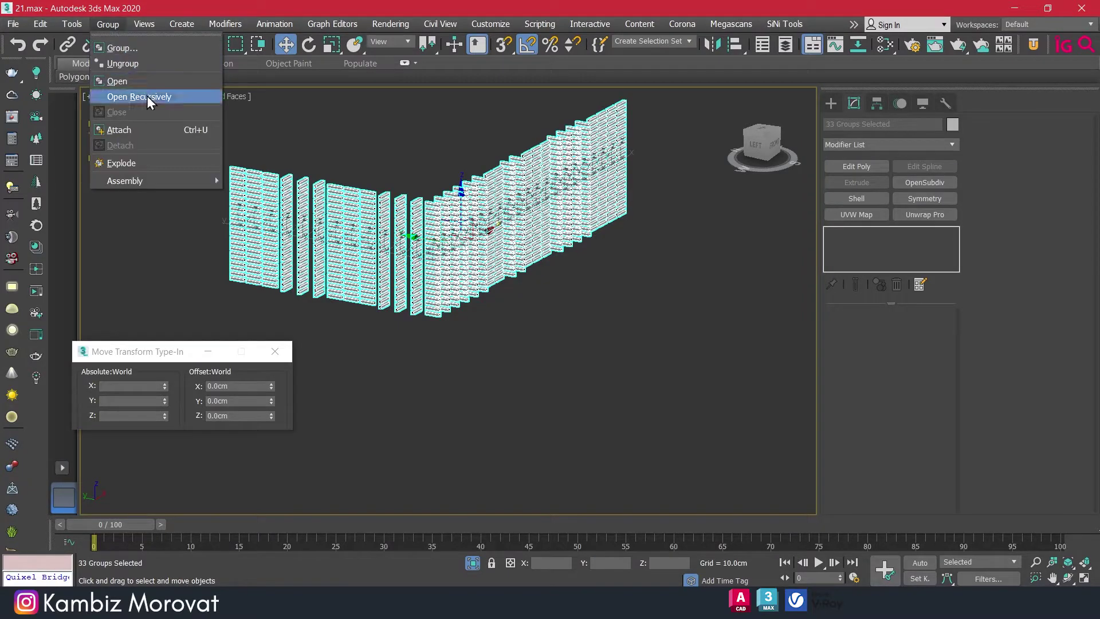
click(140, 64)
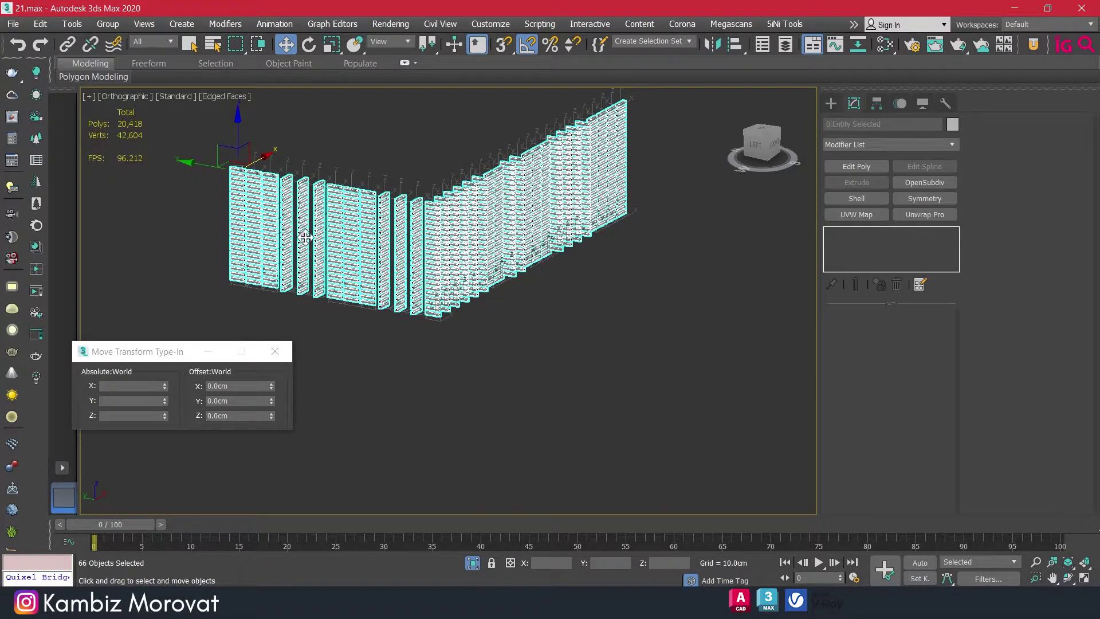
- Attach every slat box to Box384 via the Attach List, then enter Element mode
click(504, 357)
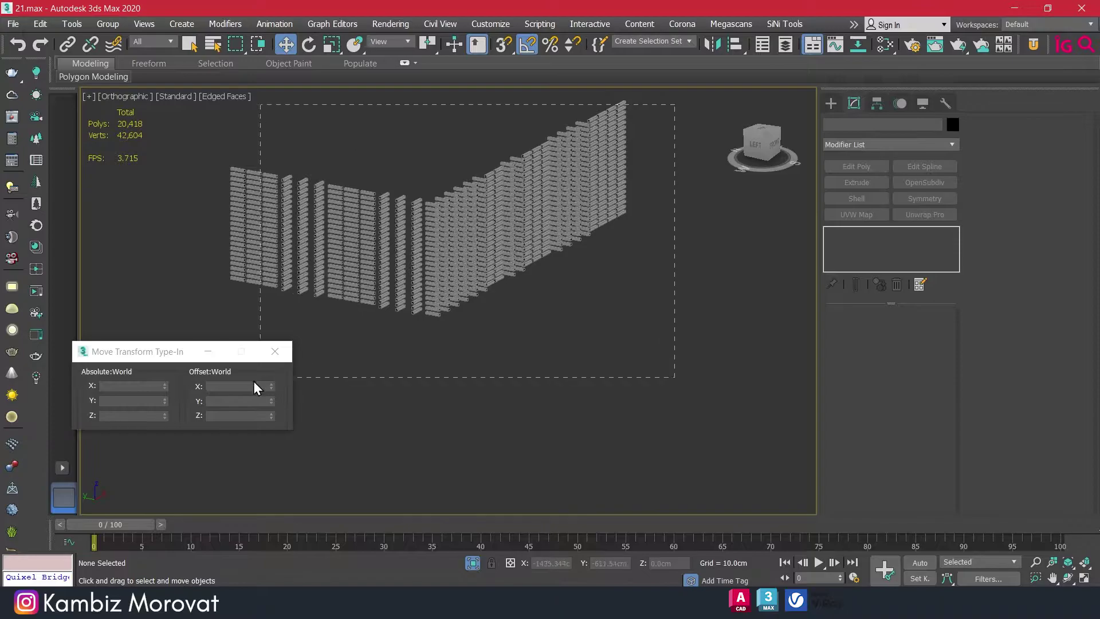
drag(254, 381, 219, 370)
click(237, 230)
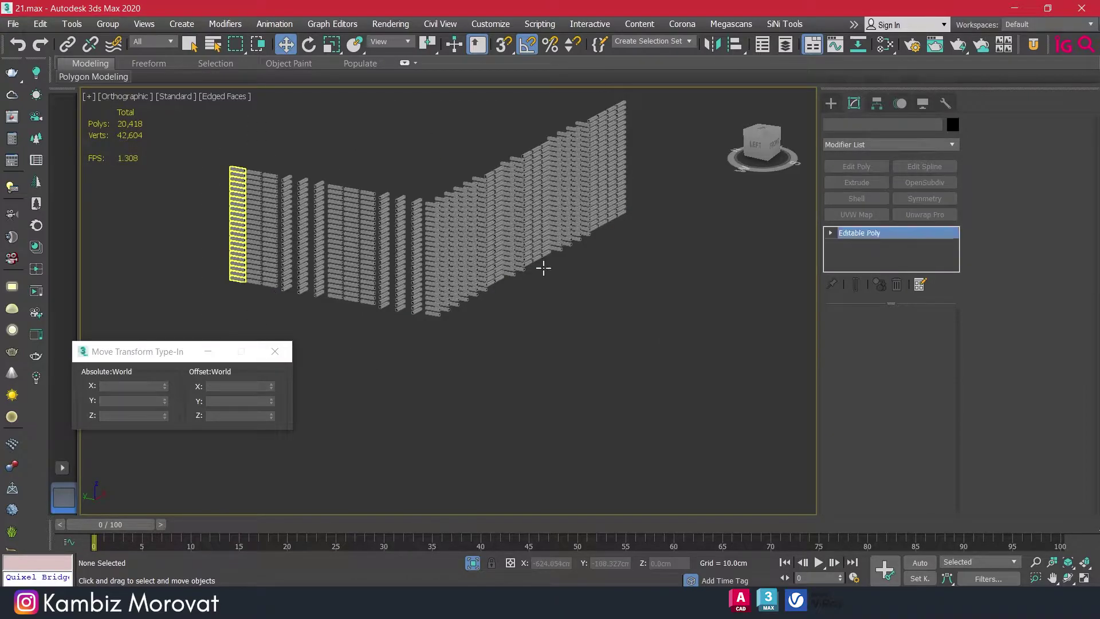
key(h)
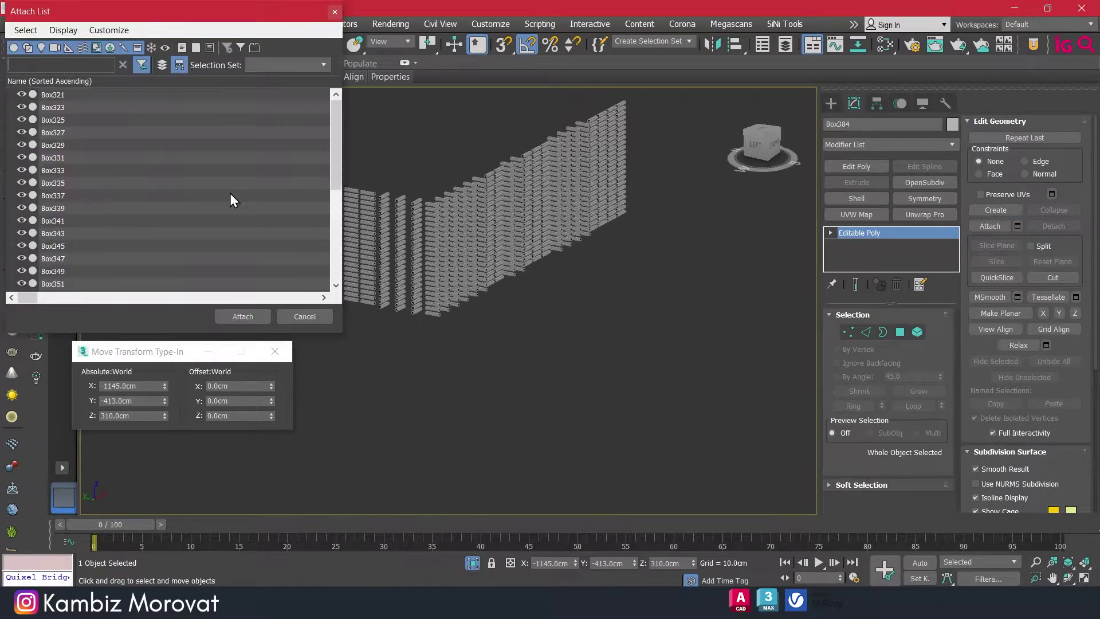
scroll(74, 189, down, 5)
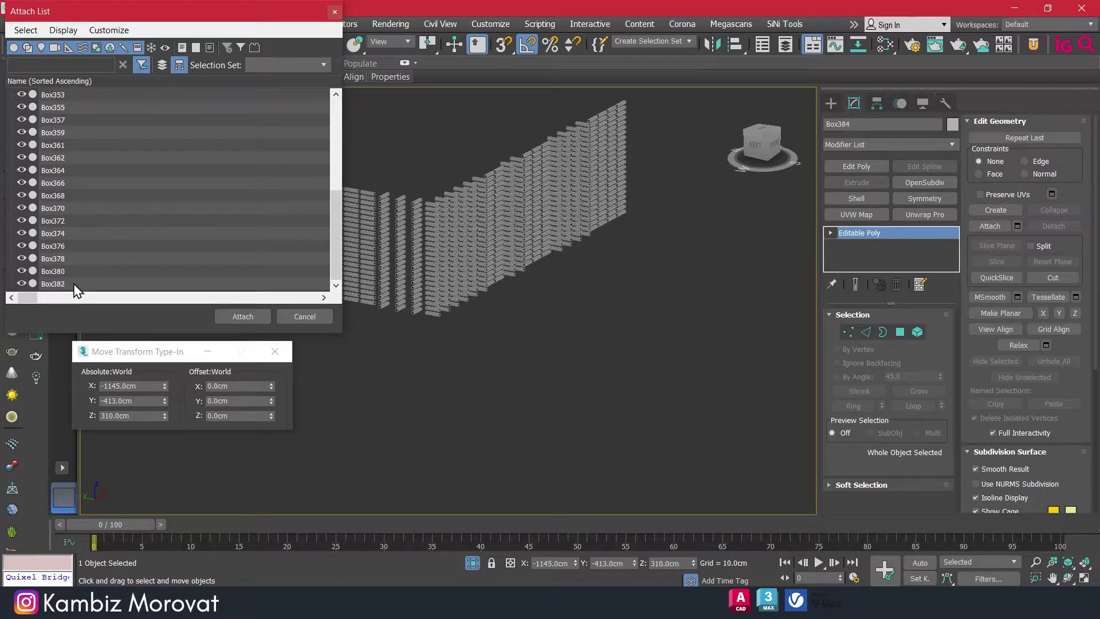
key(ctrl+a)
click(246, 320)
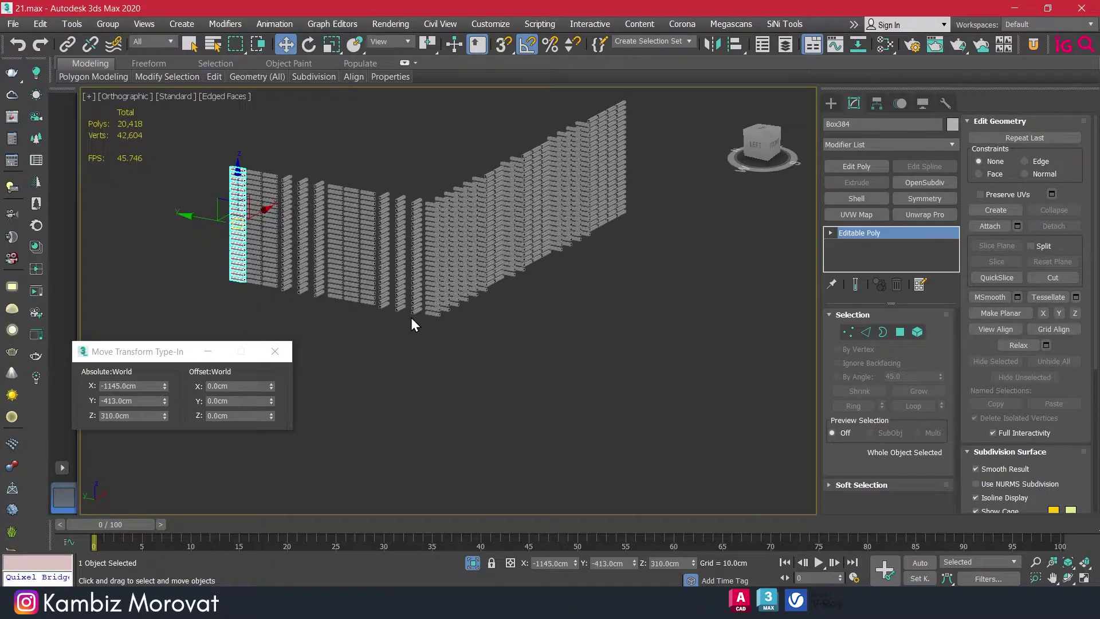
click(917, 333)
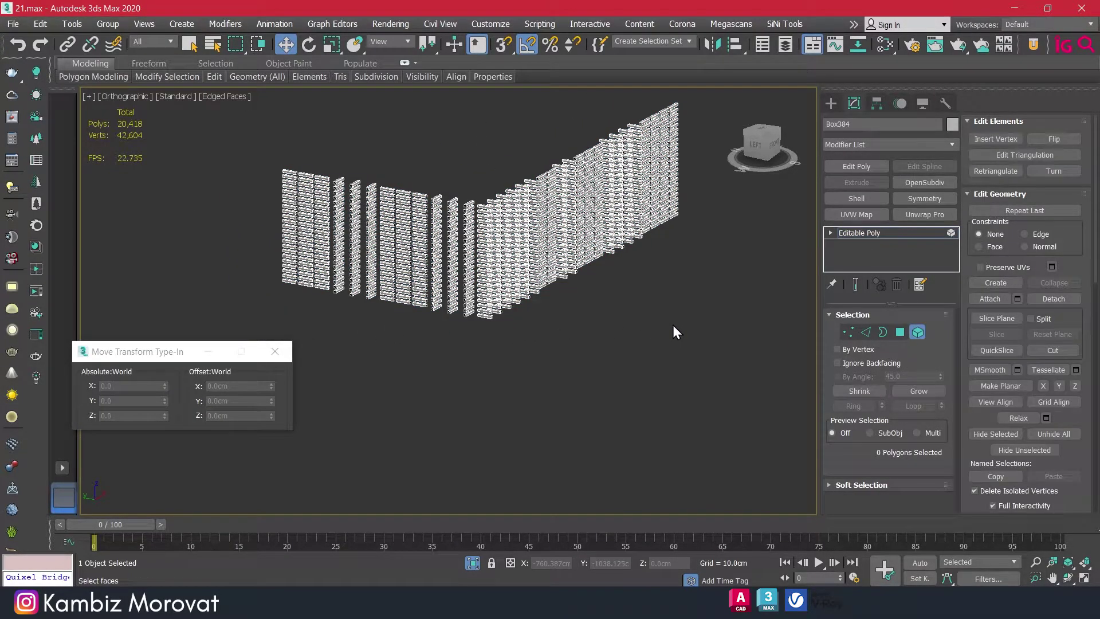
- In Front view, select the bottom row of slats across every column
key(f)
key(z)
scroll(566, 387, down, 2)
middle_drag(671, 400, 704, 344)
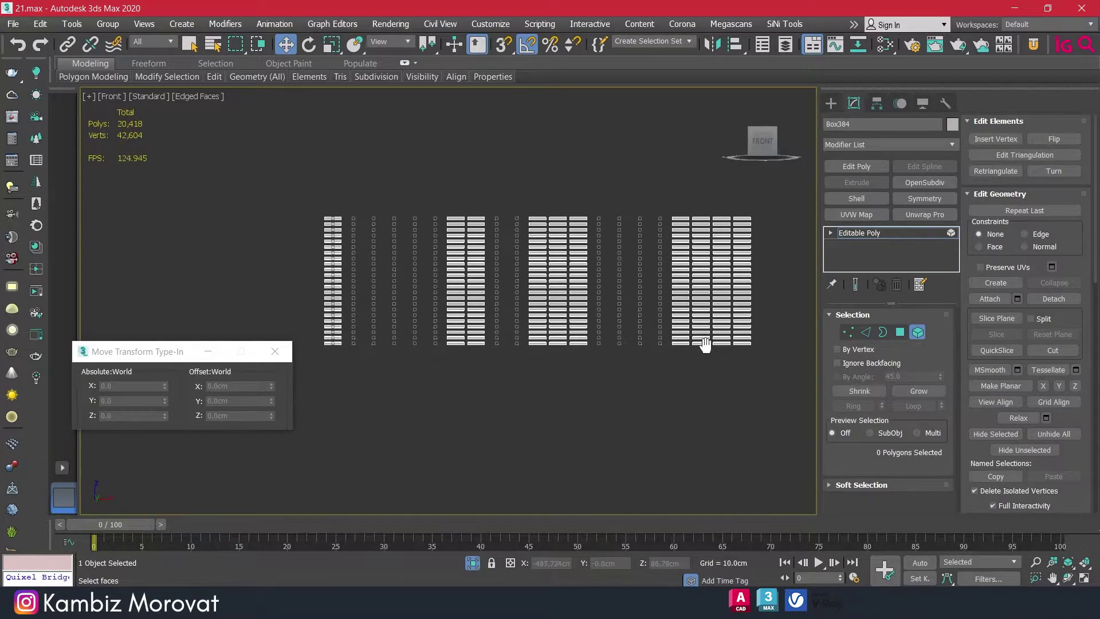
drag(307, 369, 308, 367)
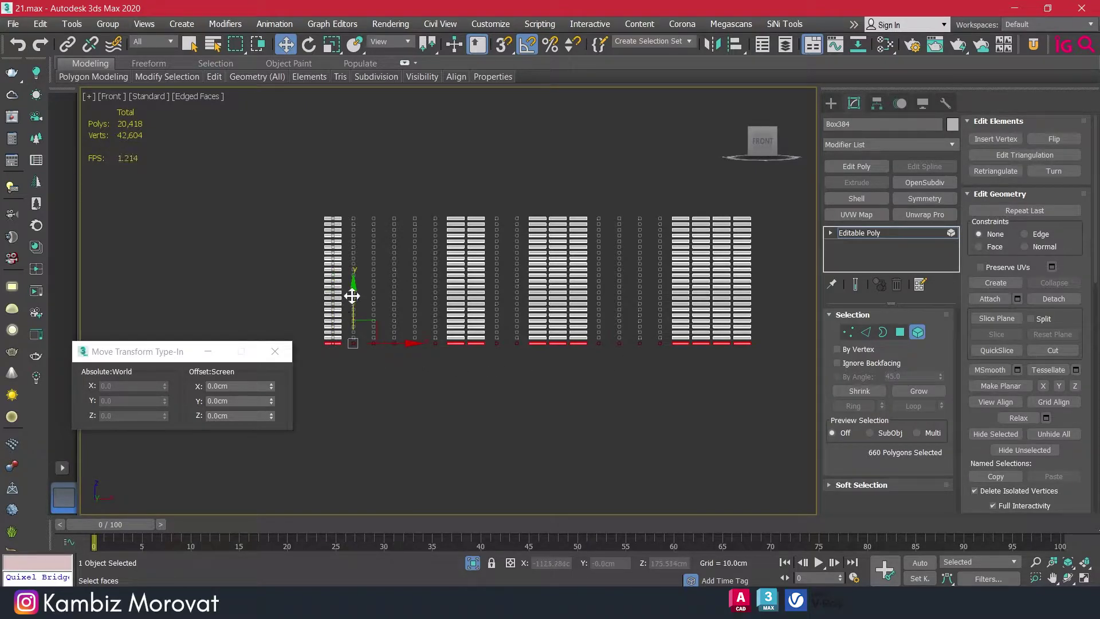
- Clone the bottom slats downward as elements, adjust the strip, and unhide the house
shift+drag(353, 296, 352, 308)
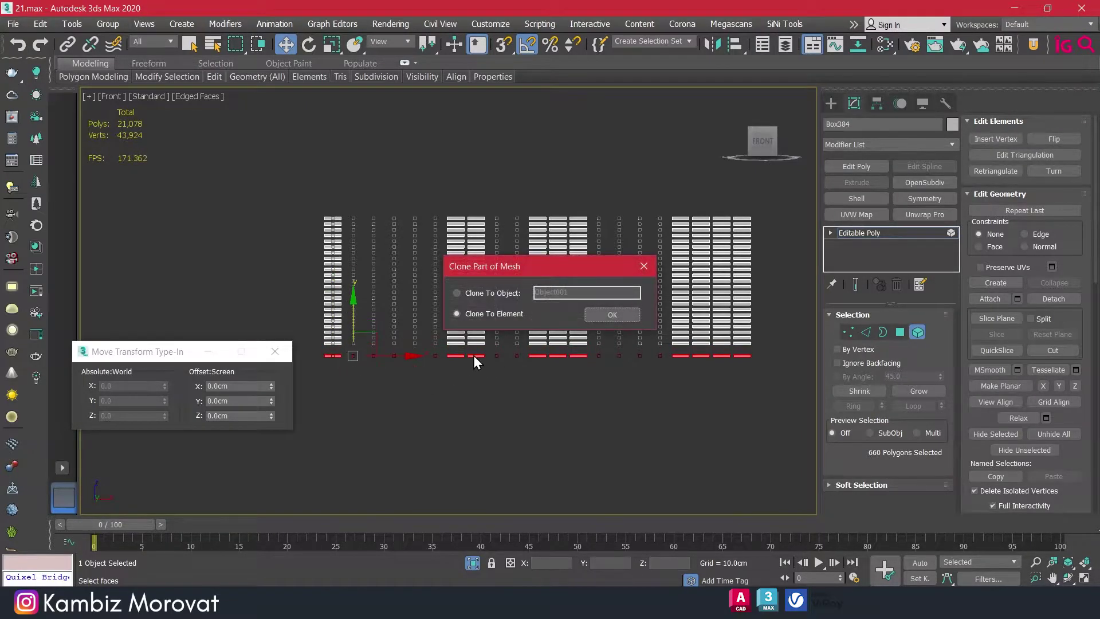
click(612, 315)
scroll(704, 317, up, 5)
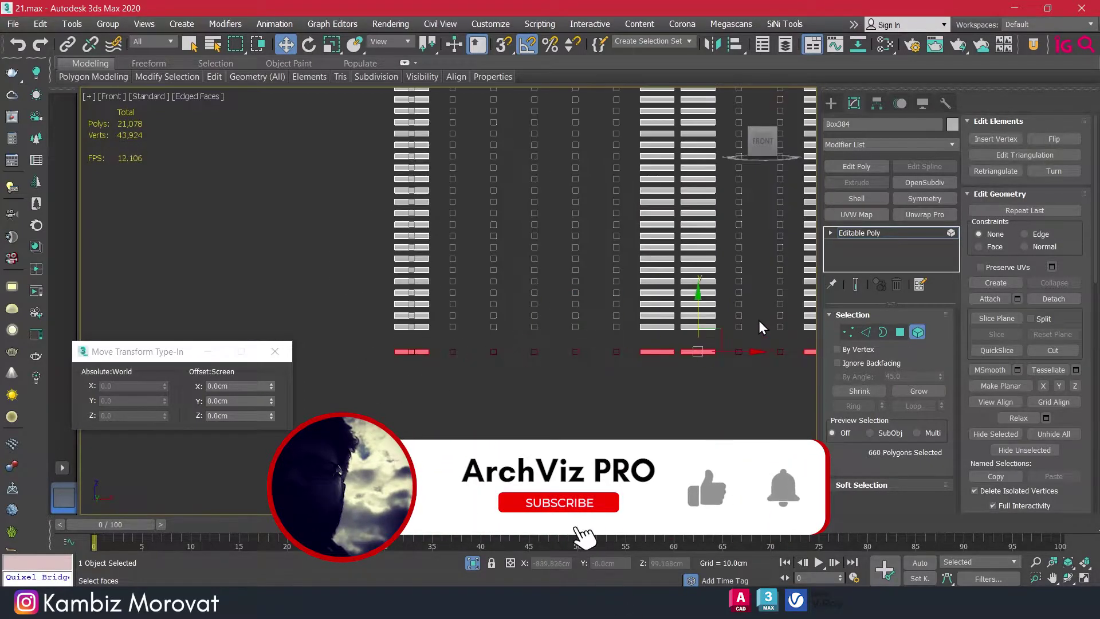
drag(704, 315, 710, 296)
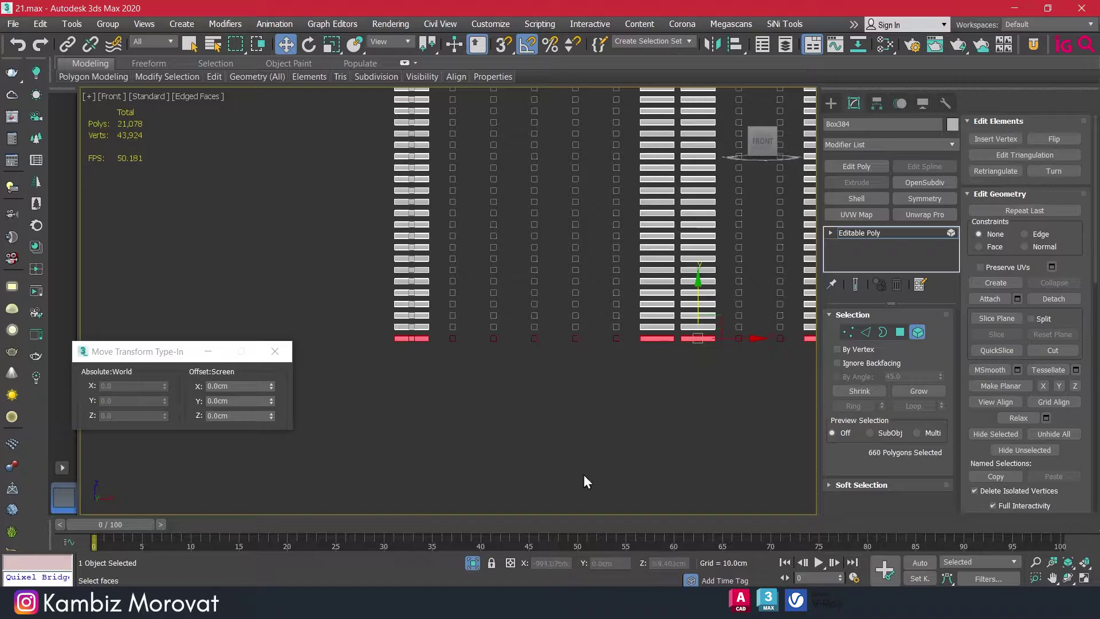
click(474, 565)
- Raise the copied slat strip along Z onto the ledge beneath the louvers
scroll(478, 326, down, 2)
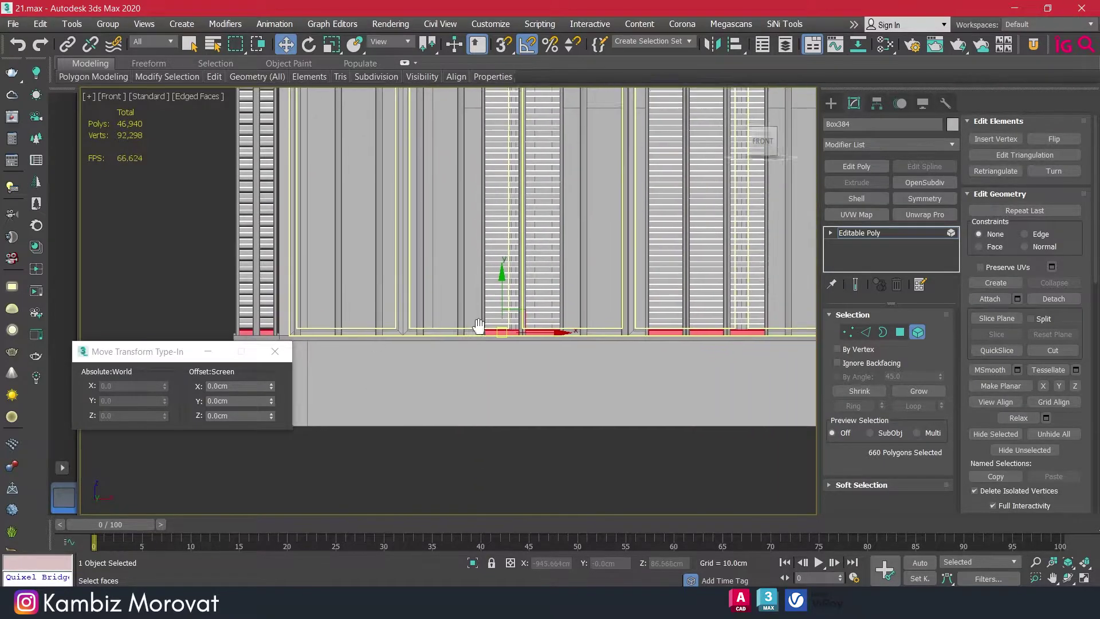
scroll(528, 346, down, 3)
alt+middle_drag(530, 346, 596, 369)
scroll(484, 349, up, 5)
scroll(485, 348, up, 1)
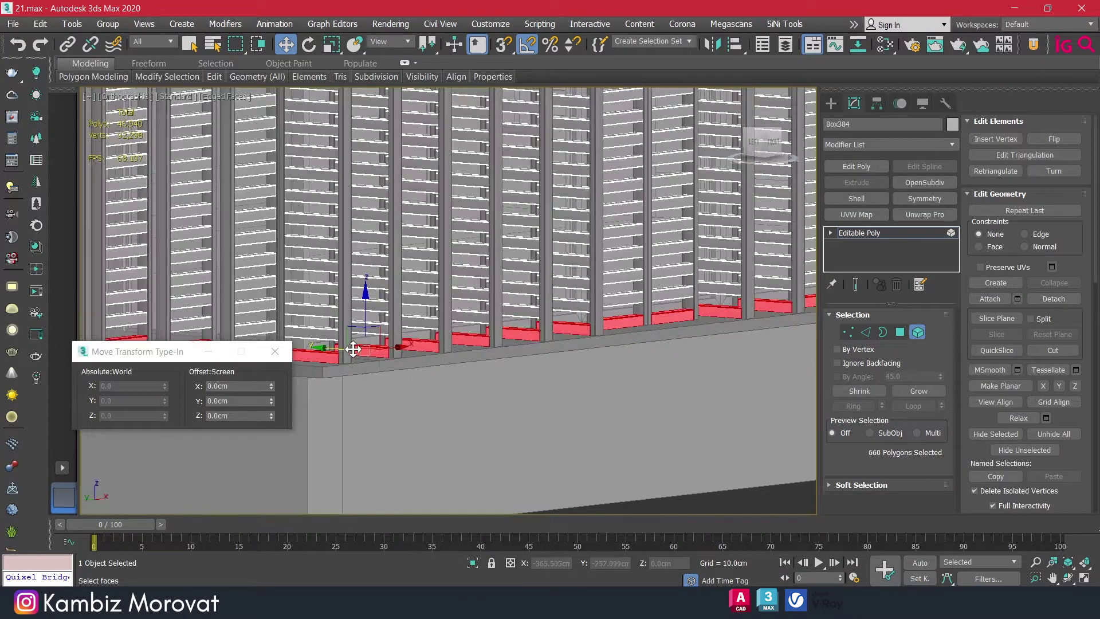
scroll(485, 348, up, 2)
scroll(437, 338, up, 3)
scroll(437, 339, up, 2)
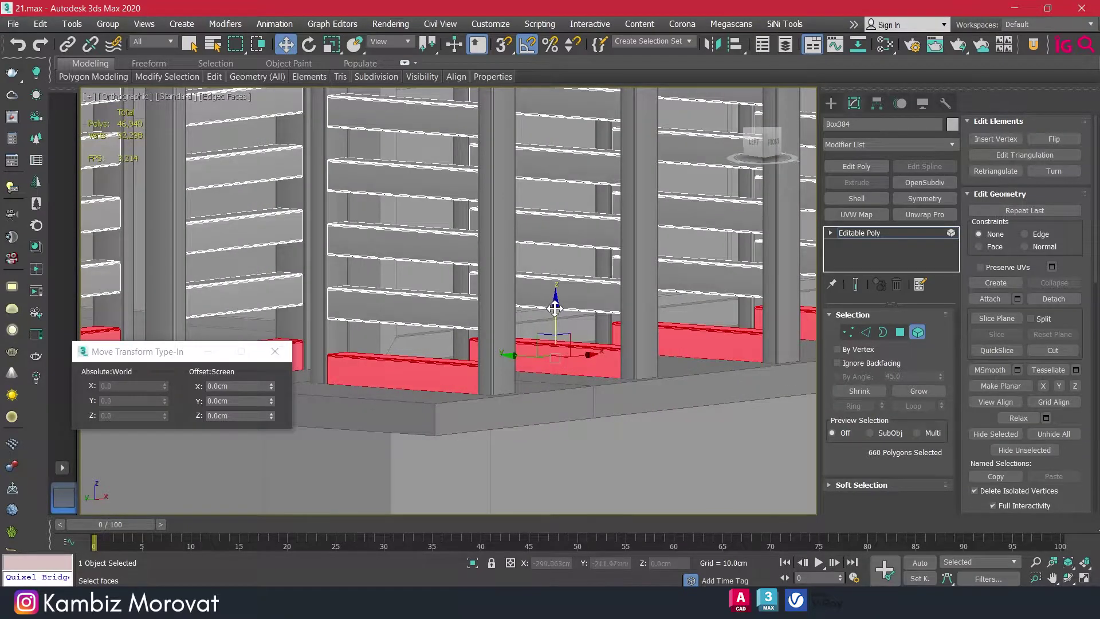
drag(555, 307, 573, 296)
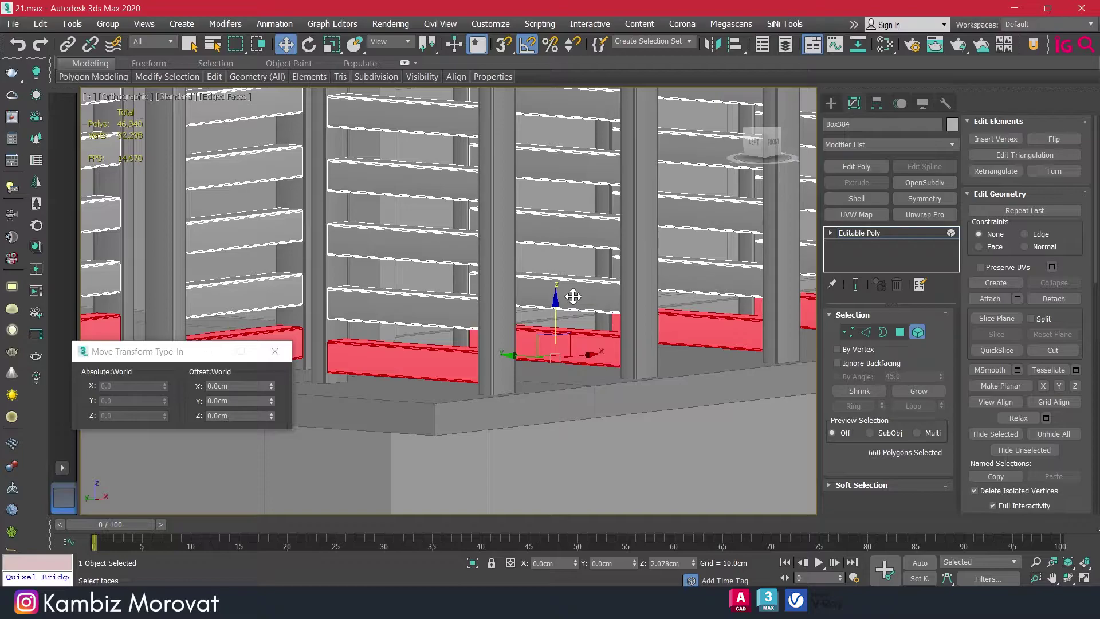
scroll(493, 364, down, 4)
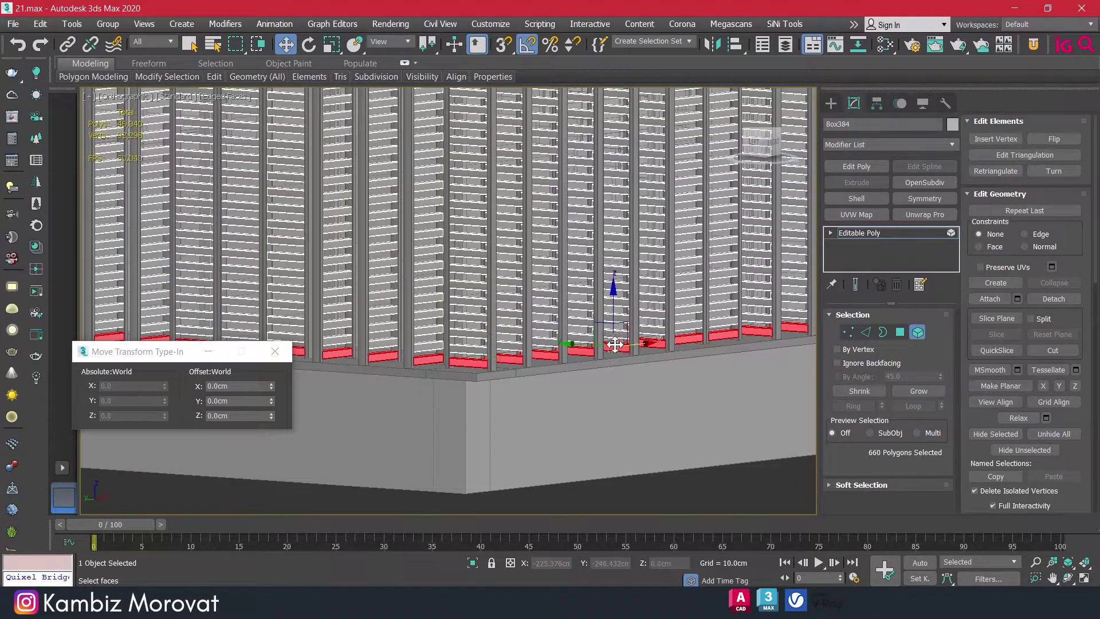
scroll(514, 342, up, 2)
drag(662, 290, 668, 294)
- Check the wall's bottom edge, exit Element mode and select the Group165 louver column
scroll(669, 294, down, 3)
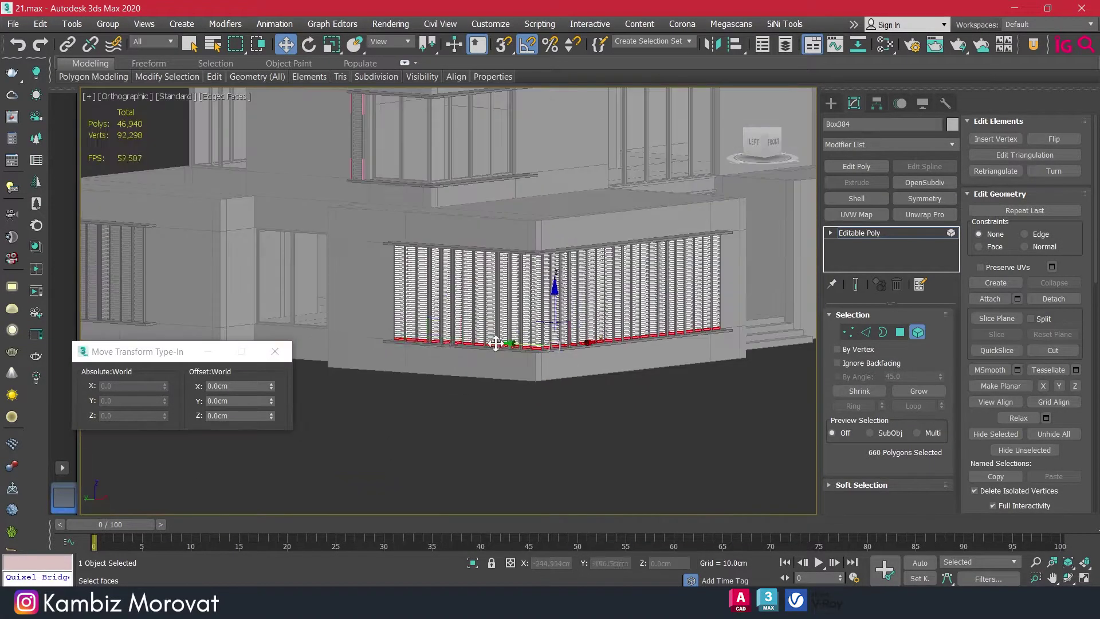
mouse_move(669, 294)
alt+middle_down()
mouse_move(516, 321)
mouse_move(400, 318)
alt+middle_up()
scroll(521, 353, up, 4)
scroll(524, 353, down, 2)
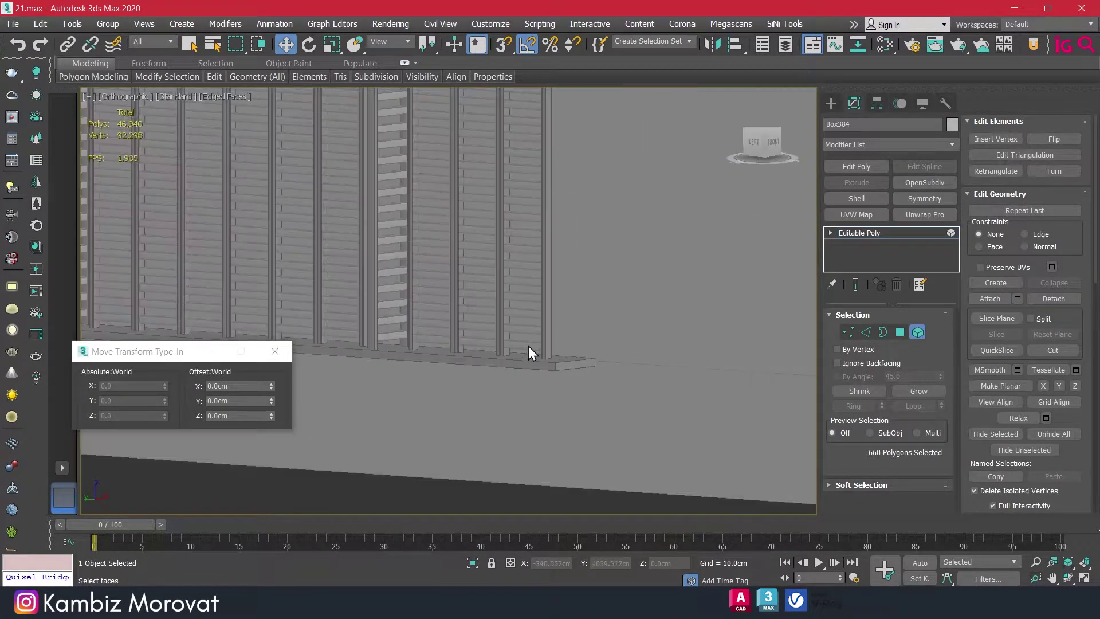
scroll(529, 346, down, 2)
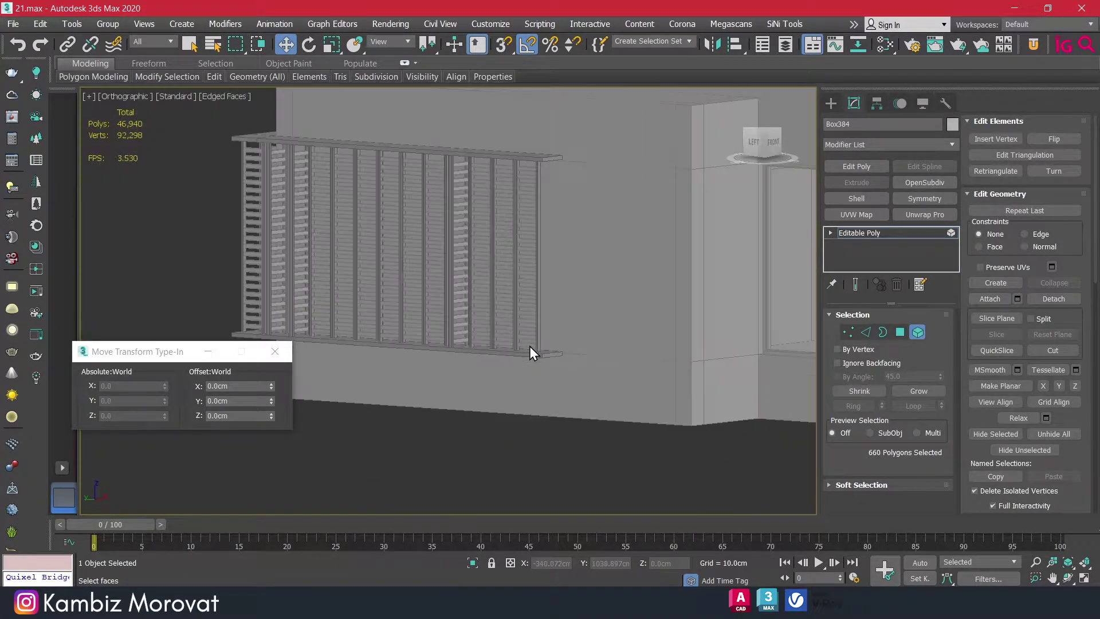
click(917, 332)
click(527, 252)
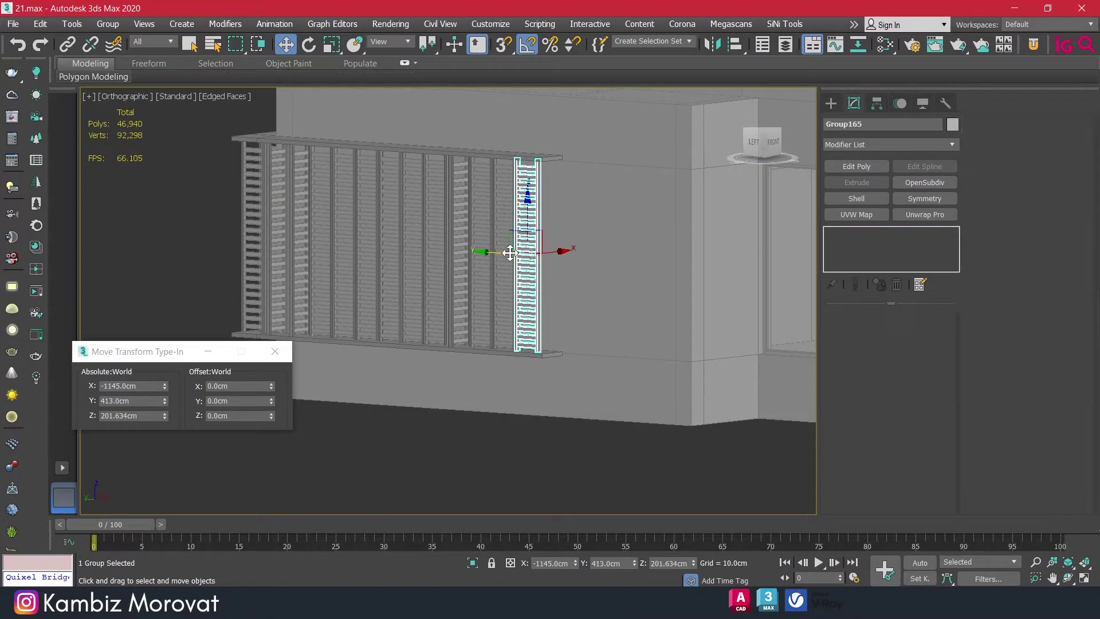
- In a top wireframe view, select the louver assemblies along the left and top walls
ctrl+click(503, 251)
key(t)
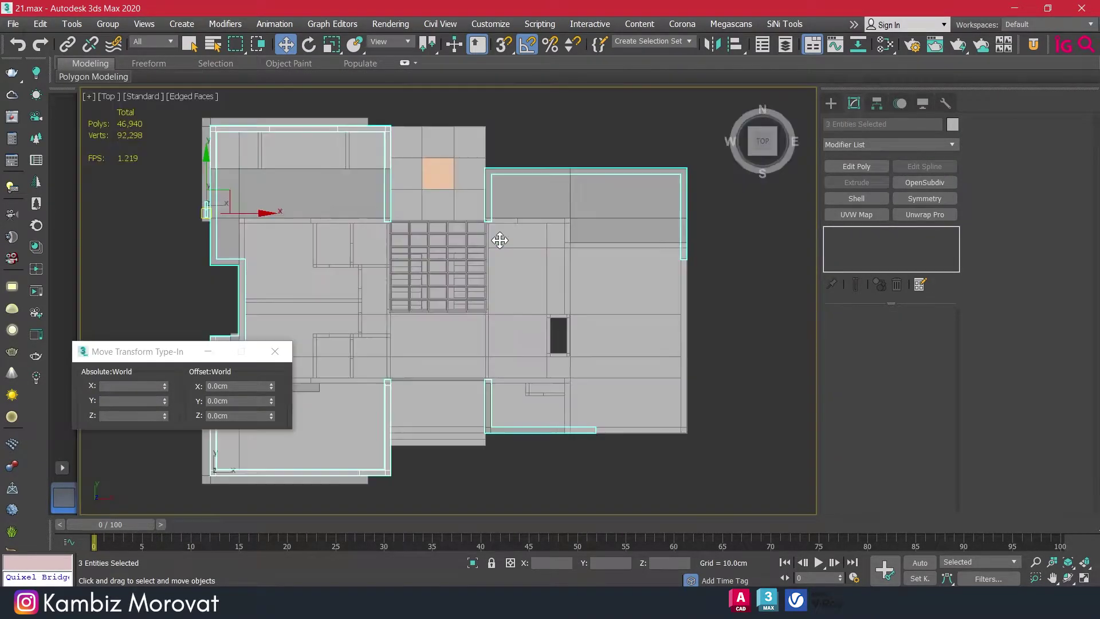
key(F3)
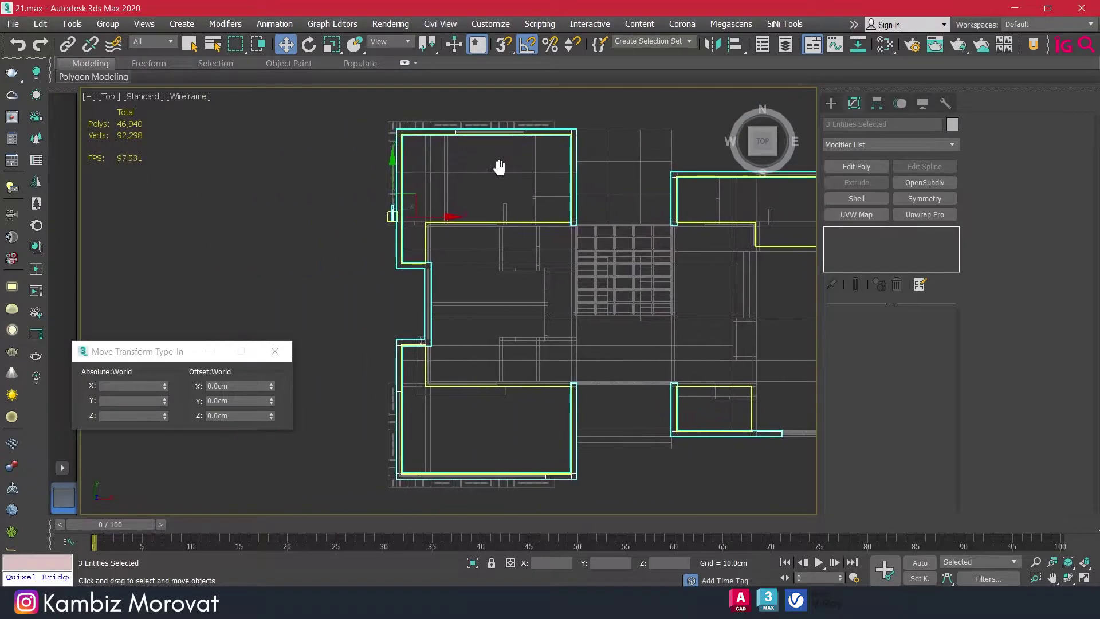
scroll(374, 242, up, 5)
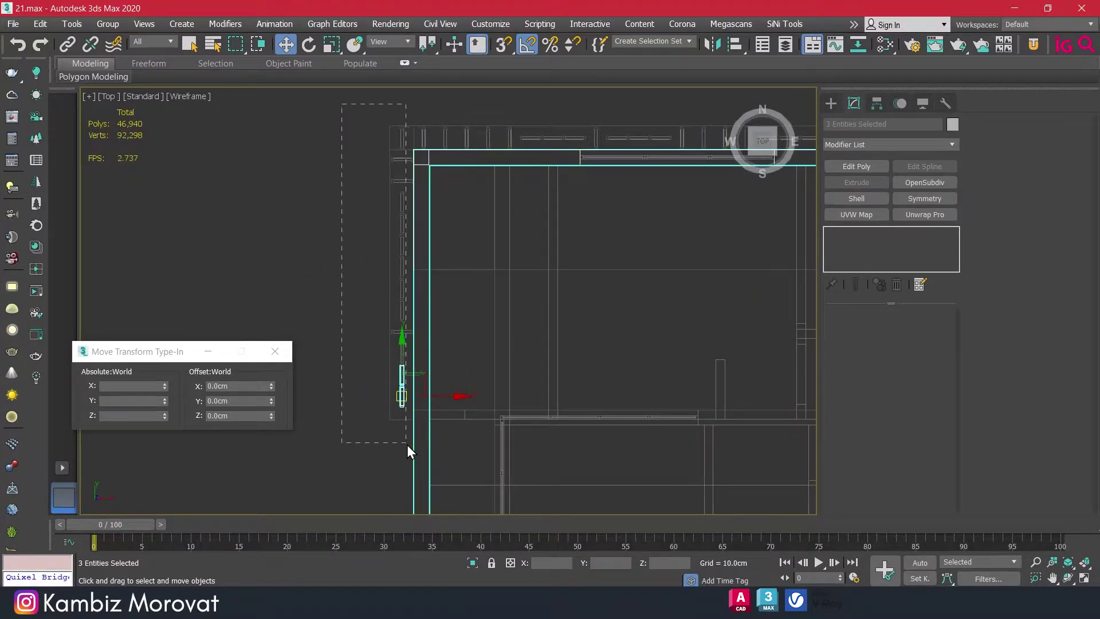
ctrl+drag(407, 445, 408, 445)
middle_drag(411, 450, 438, 197)
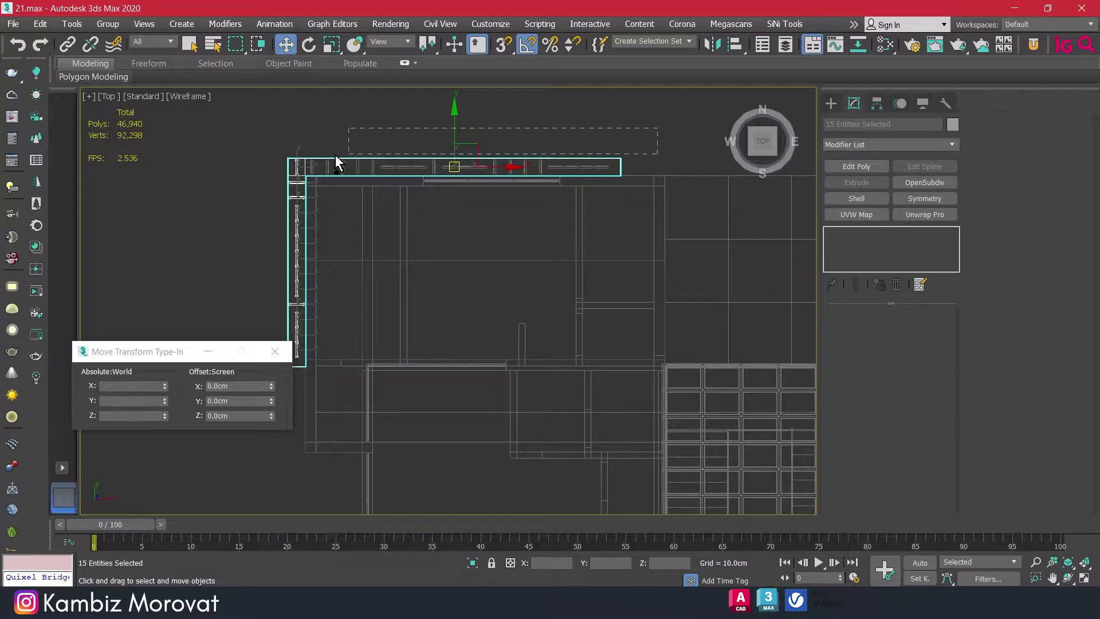
ctrl+drag(250, 173, 298, 195)
- Isolate the selected louver groups and select all of them
key(alt+q)
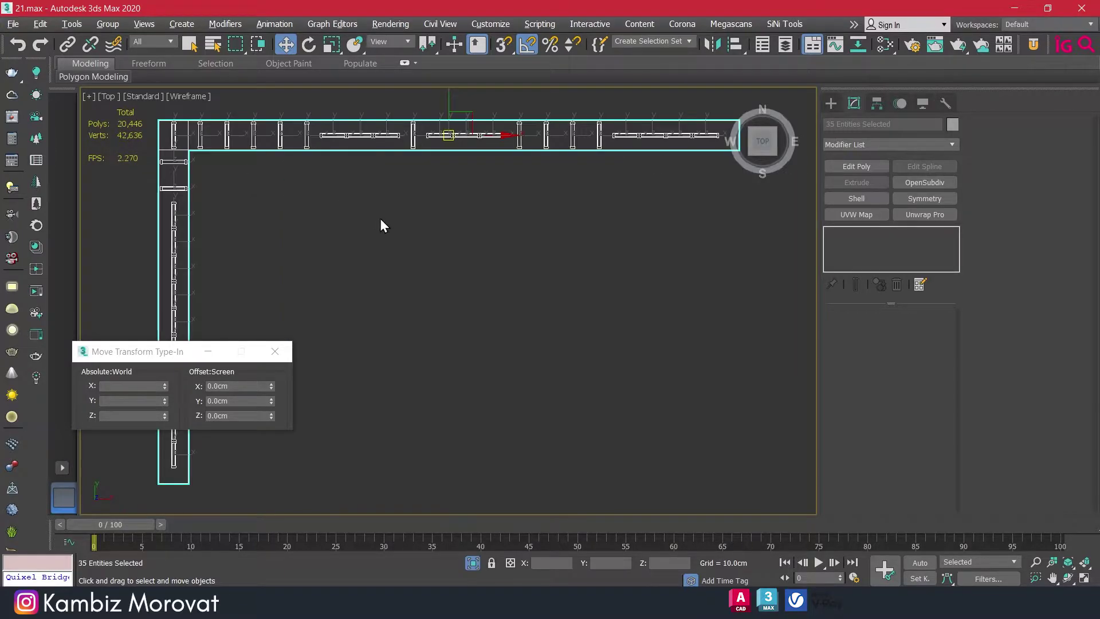
key(ctrl+a)
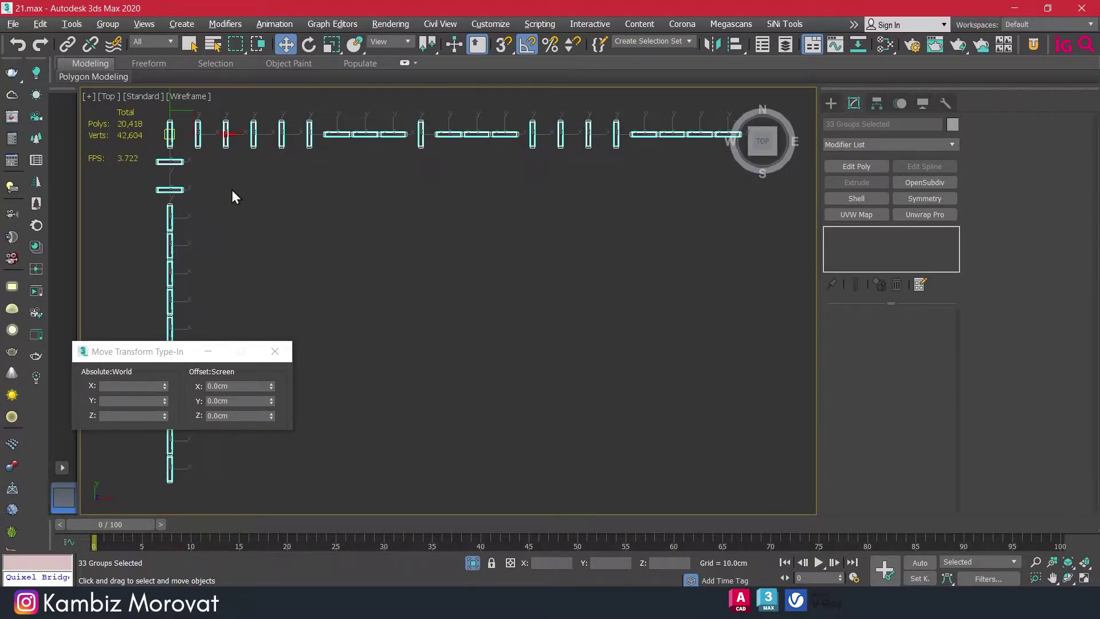
middle_drag(232, 190, 357, 170)
scroll(421, 221, down, 2)
middle_drag(423, 221, 461, 223)
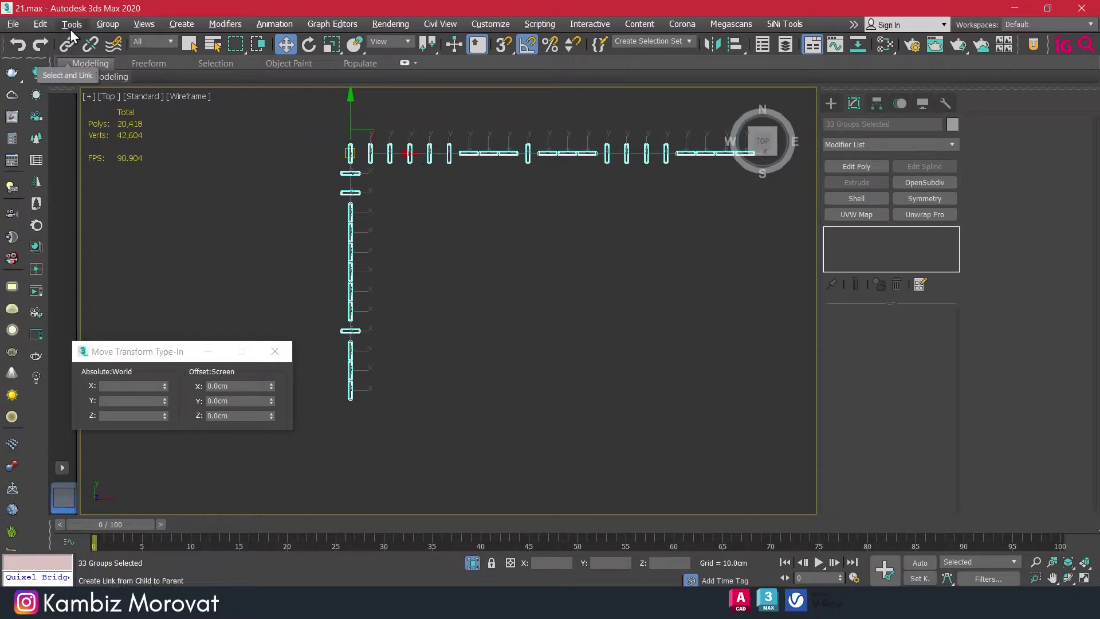
- Ungroup the louver assemblies and start selecting slat panels from Box452 along the left wall
click(108, 24)
click(132, 65)
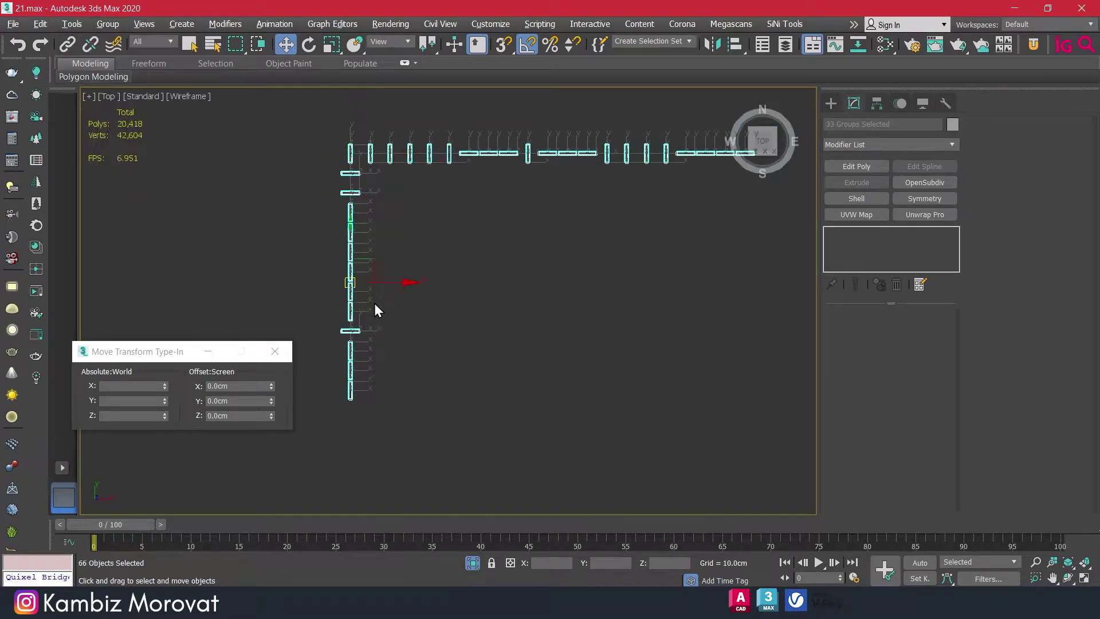
click(374, 304)
scroll(369, 383, up, 3)
click(342, 401)
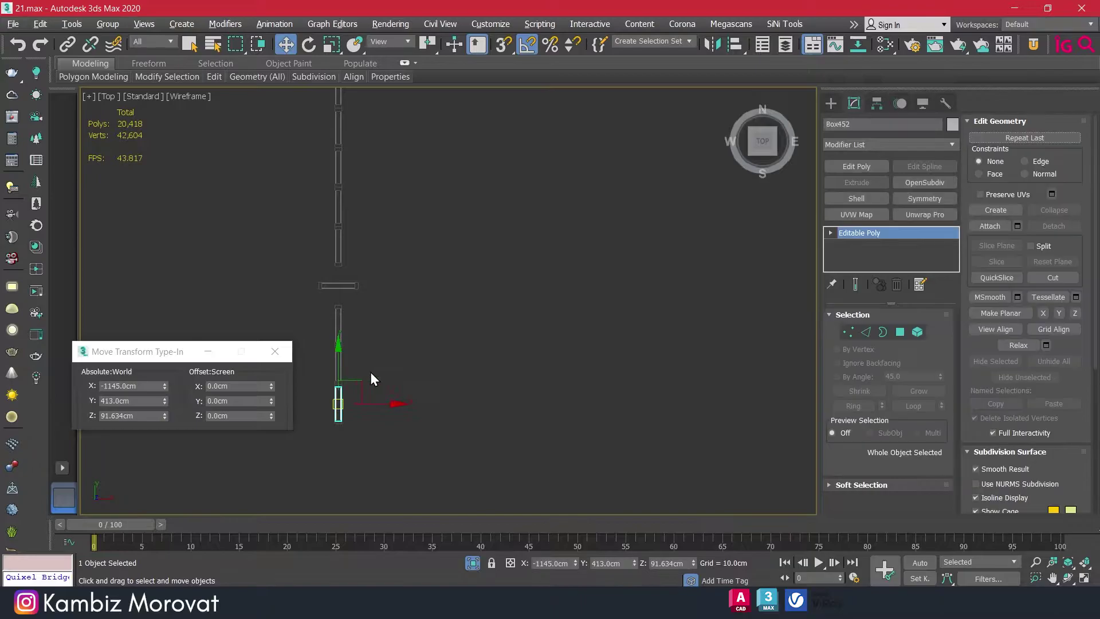
scroll(379, 370, up, 2)
drag(319, 360, 351, 298)
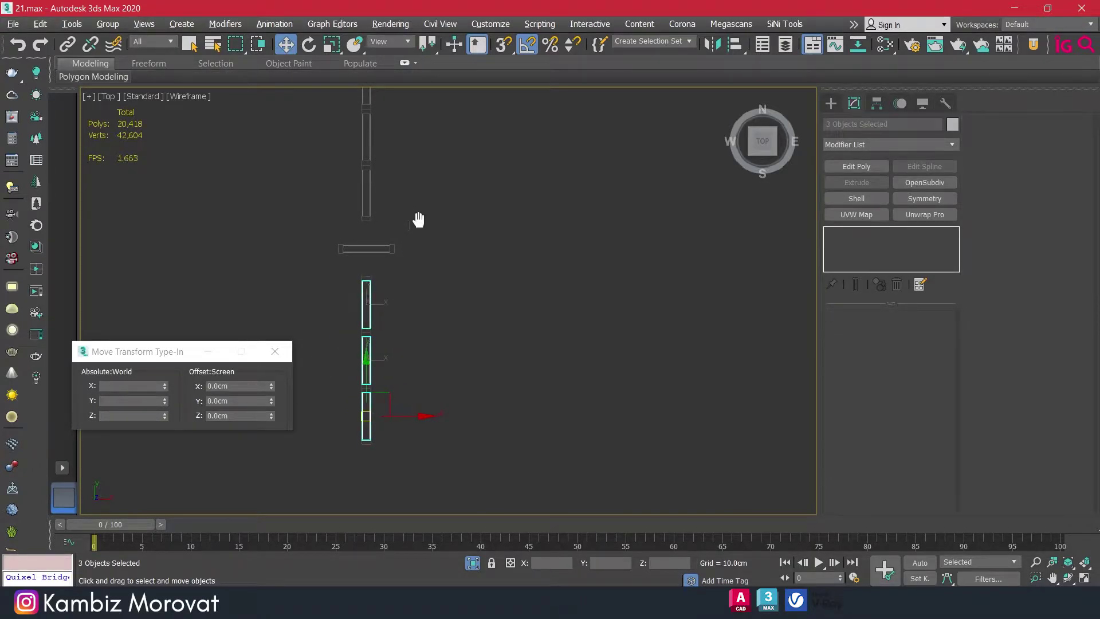
middle_drag(373, 247, 364, 309)
ctrl+click(358, 313)
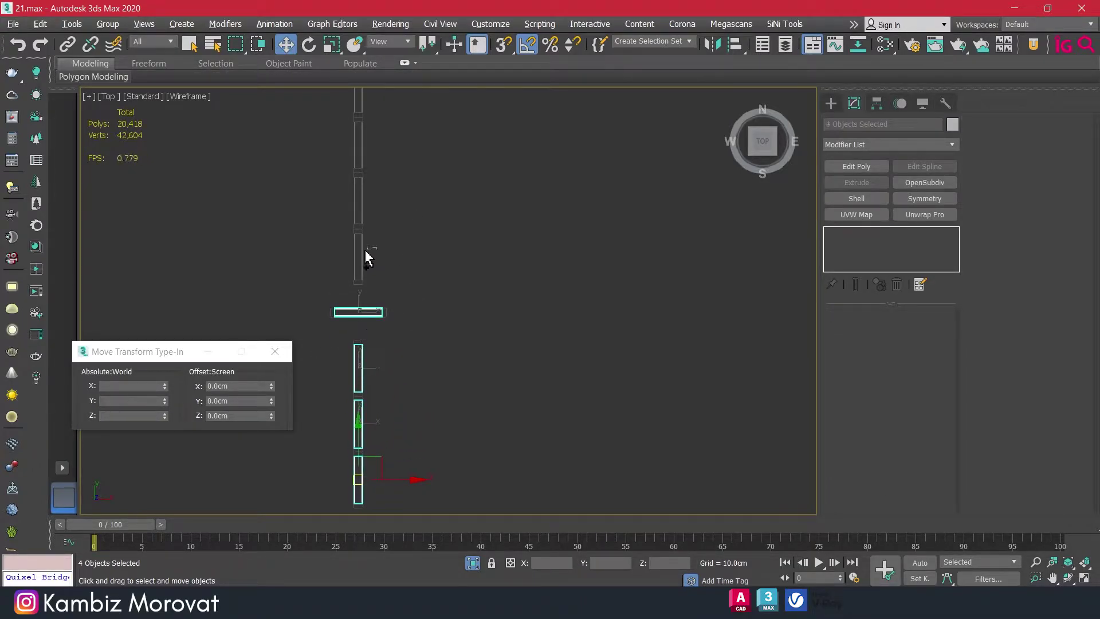
ctrl+click(359, 256)
ctrl+click(358, 202)
- Add the remaining left-wall panels and six vertical panels on the top wall
middle_drag(392, 176, 389, 288)
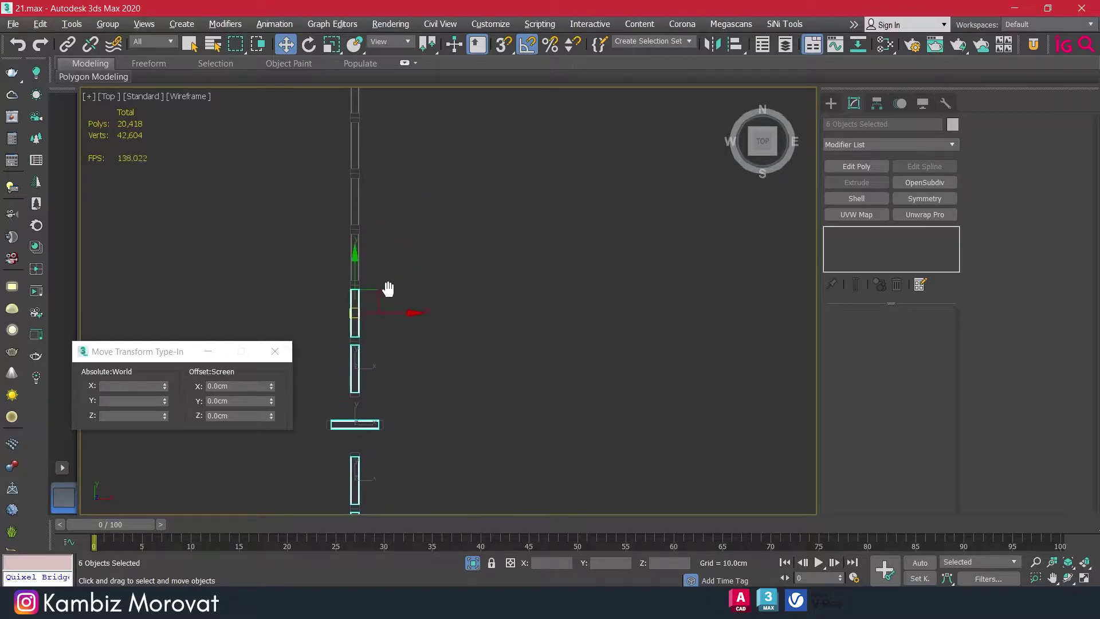
ctrl+click(355, 255)
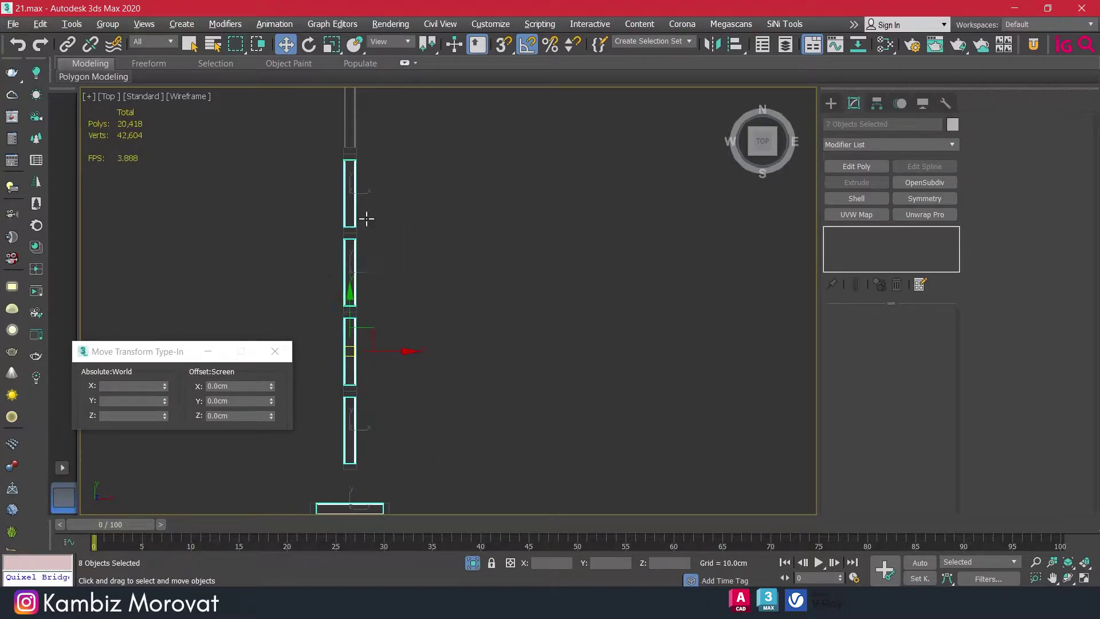
middle_drag(367, 219, 417, 325)
ctrl+drag(297, 273, 295, 193)
middle_drag(373, 184, 359, 307)
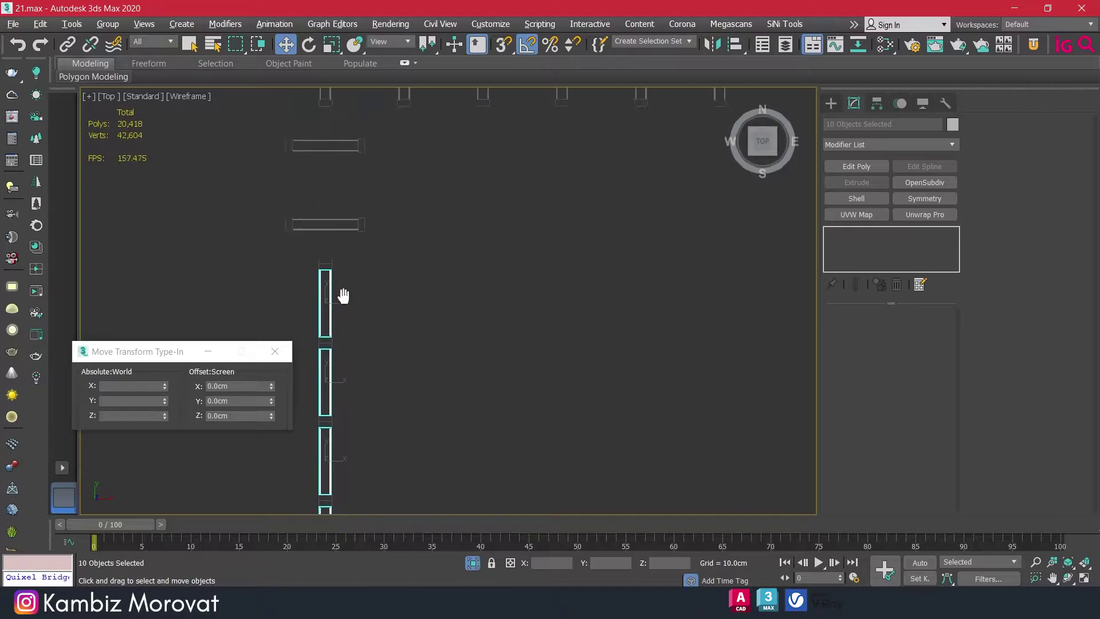
ctrl+drag(320, 251, 344, 151)
middle_drag(609, 145, 495, 230)
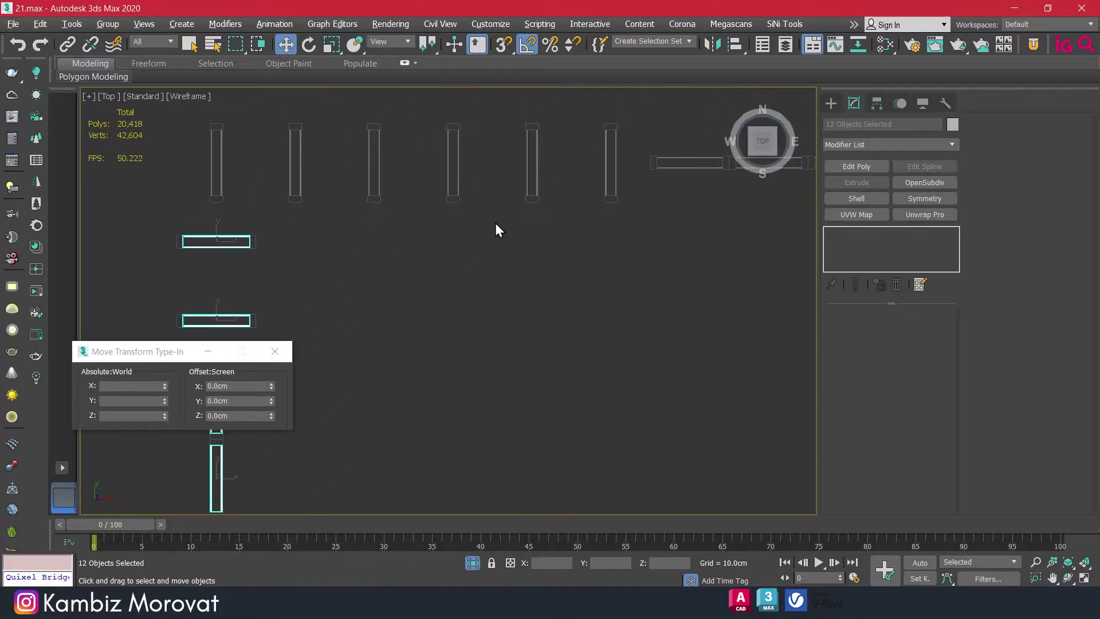
ctrl+drag(167, 172, 166, 172)
middle_drag(586, 157, 294, 233)
- Add further horizontal and vertical panels along the top wall to the selection
ctrl+click(316, 247)
ctrl+drag(378, 289, 380, 289)
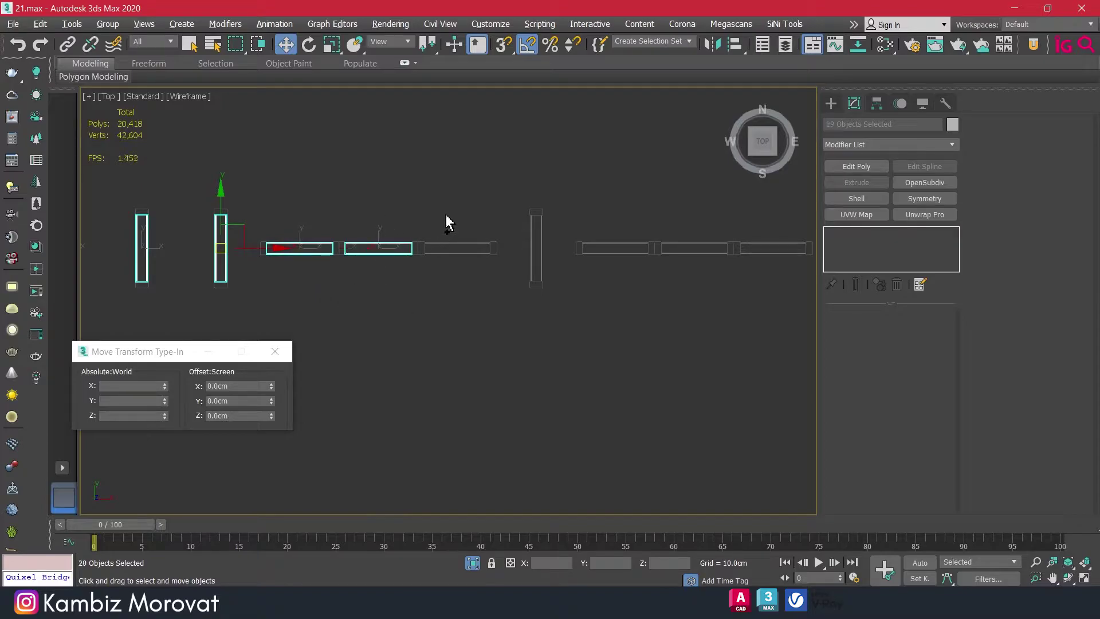
ctrl+drag(447, 221, 454, 309)
ctrl+click(525, 258)
middle_drag(593, 290, 412, 290)
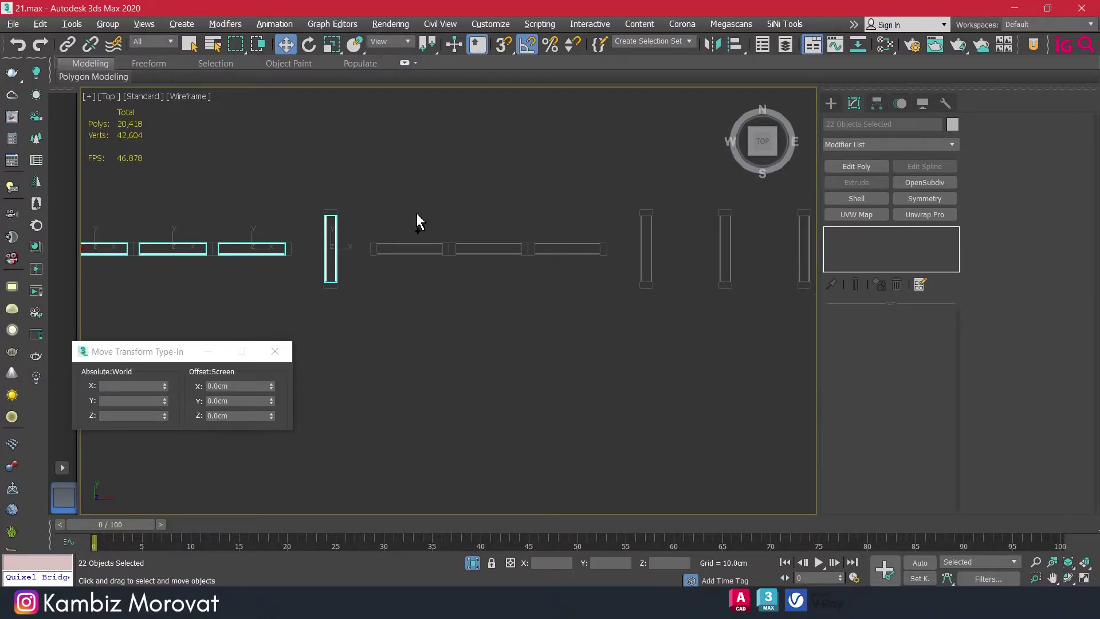
ctrl+drag(504, 201, 496, 301)
ctrl+drag(422, 201, 401, 309)
ctrl+drag(567, 184, 550, 329)
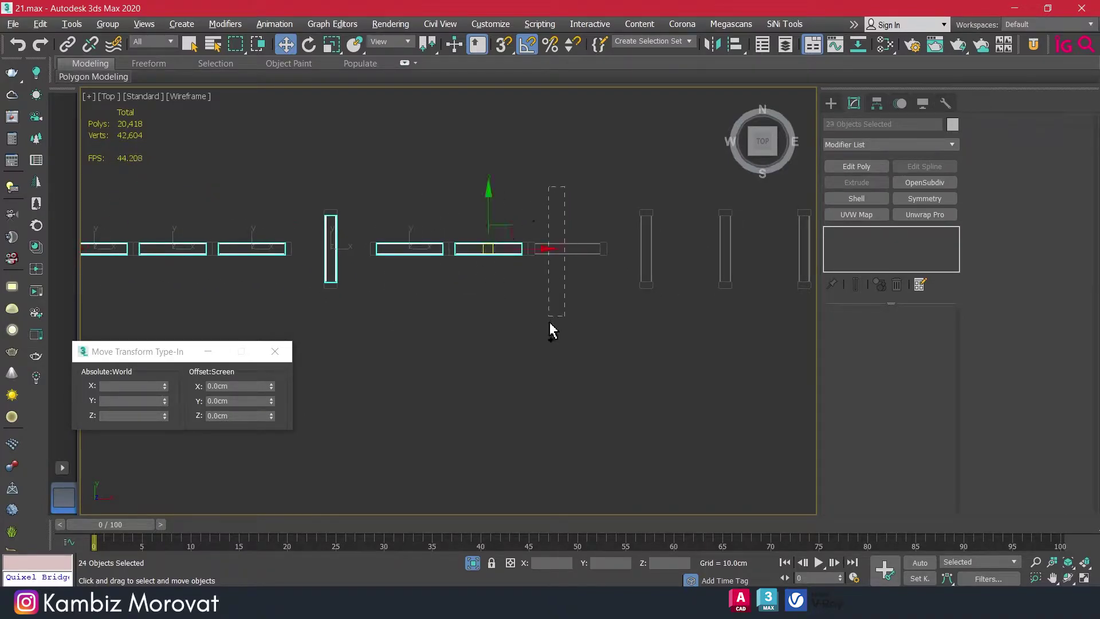
middle_drag(563, 332, 231, 334)
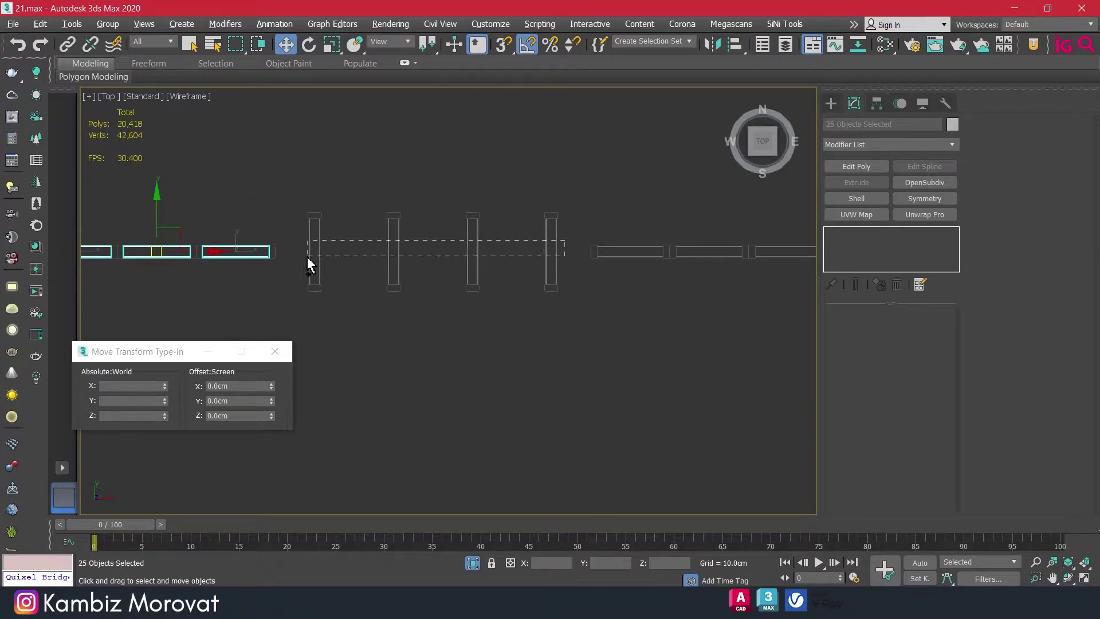
ctrl+drag(308, 265, 565, 277)
middle_drag(566, 278, 365, 278)
- Add the last horizontal panels at the top wall's end and view them in Perspective
ctrl+drag(351, 221, 363, 305)
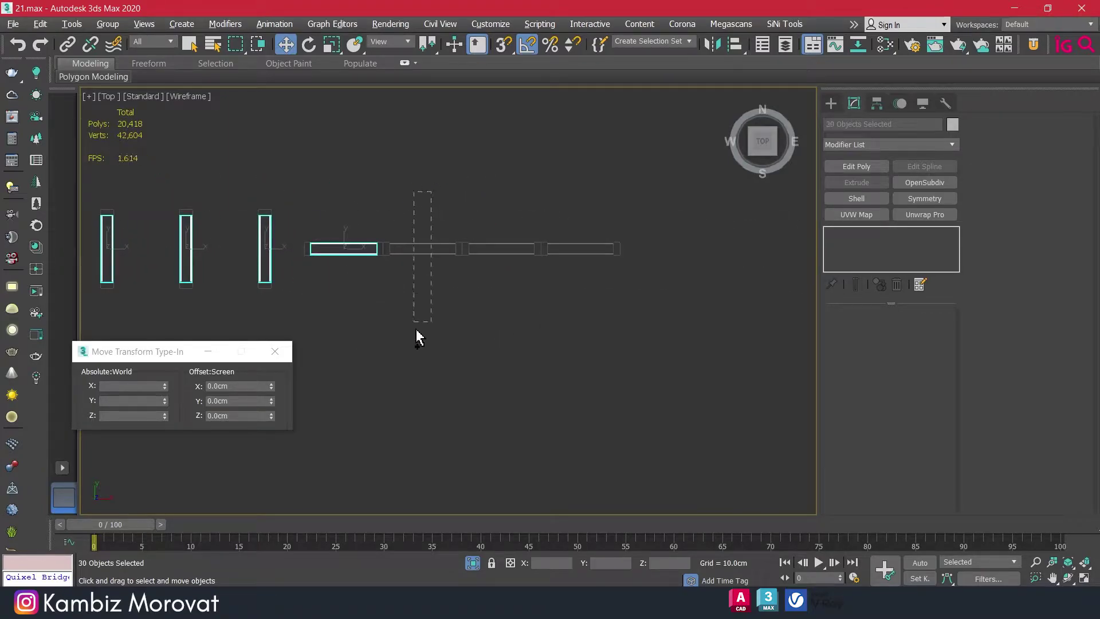
ctrl+drag(432, 192, 417, 337)
ctrl+drag(496, 217, 516, 281)
ctrl+drag(584, 200, 570, 361)
scroll(475, 350, down, 5)
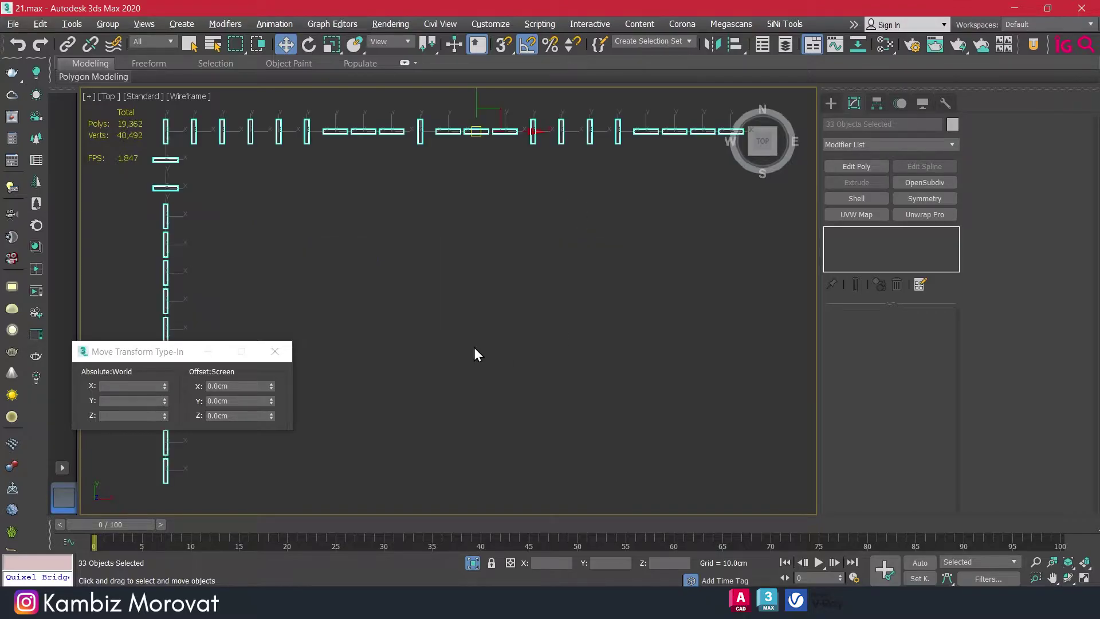
key(p)
mouse_move(474, 348)
alt+middle_down()
mouse_move(445, 320)
mouse_move(496, 256)
alt+middle_up()
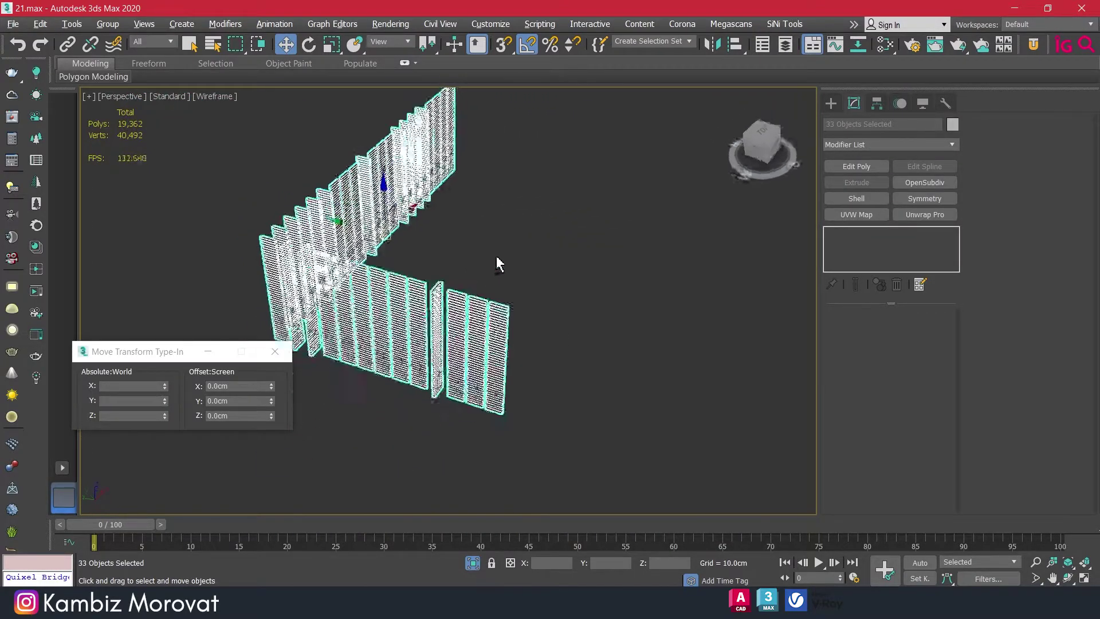
- Attach every listed Box slat panel to Box452, then enter Element mode
click(534, 248)
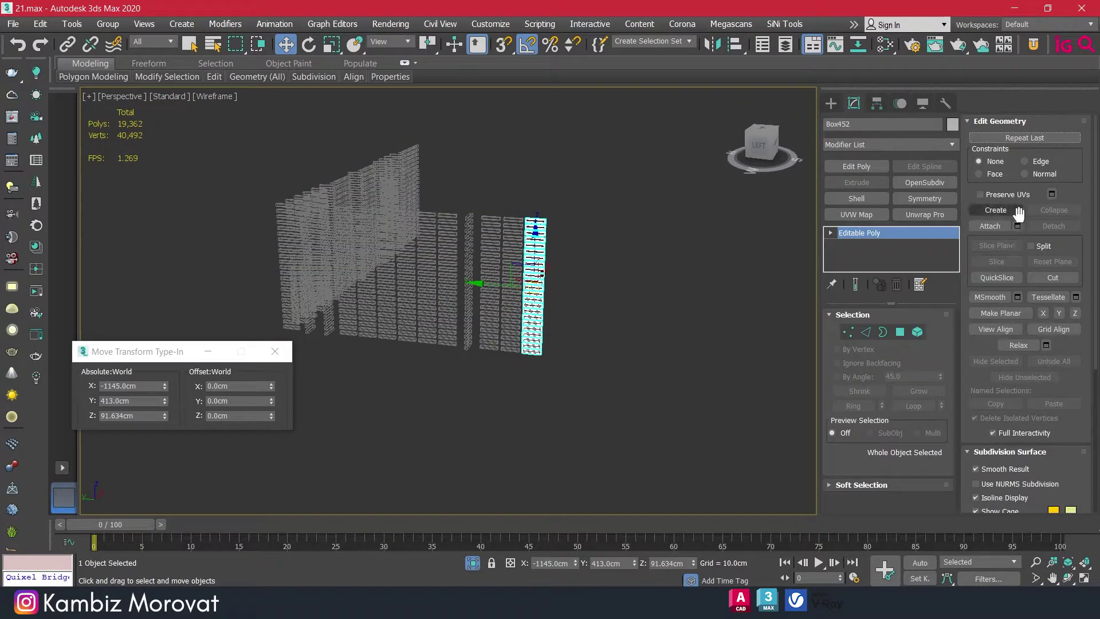
click(1018, 226)
click(143, 94)
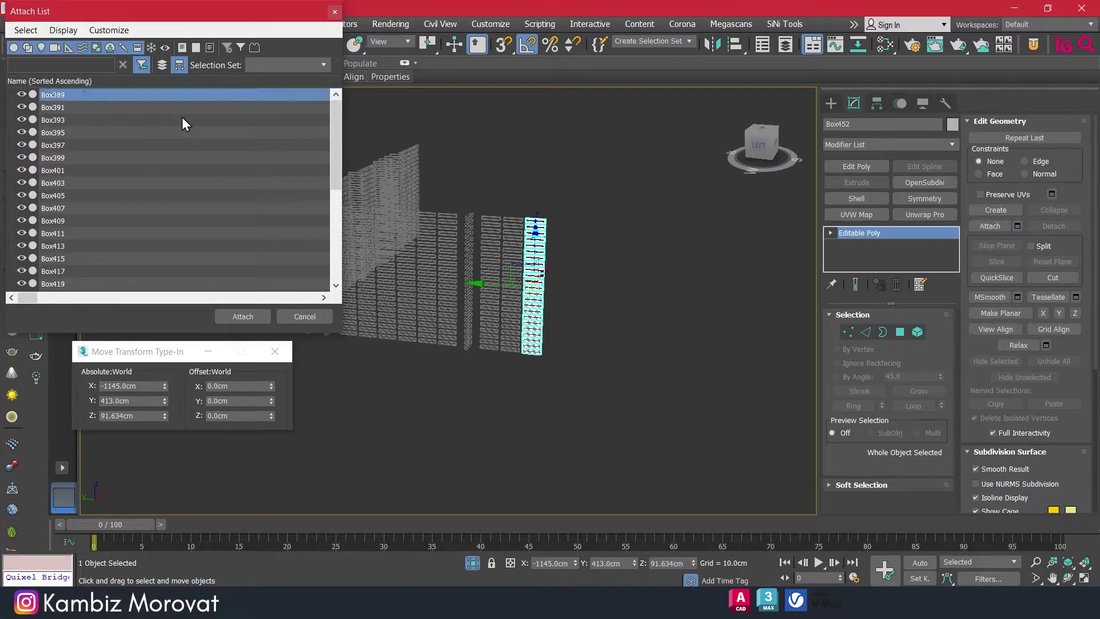
drag(338, 129, 338, 232)
shift+click(263, 283)
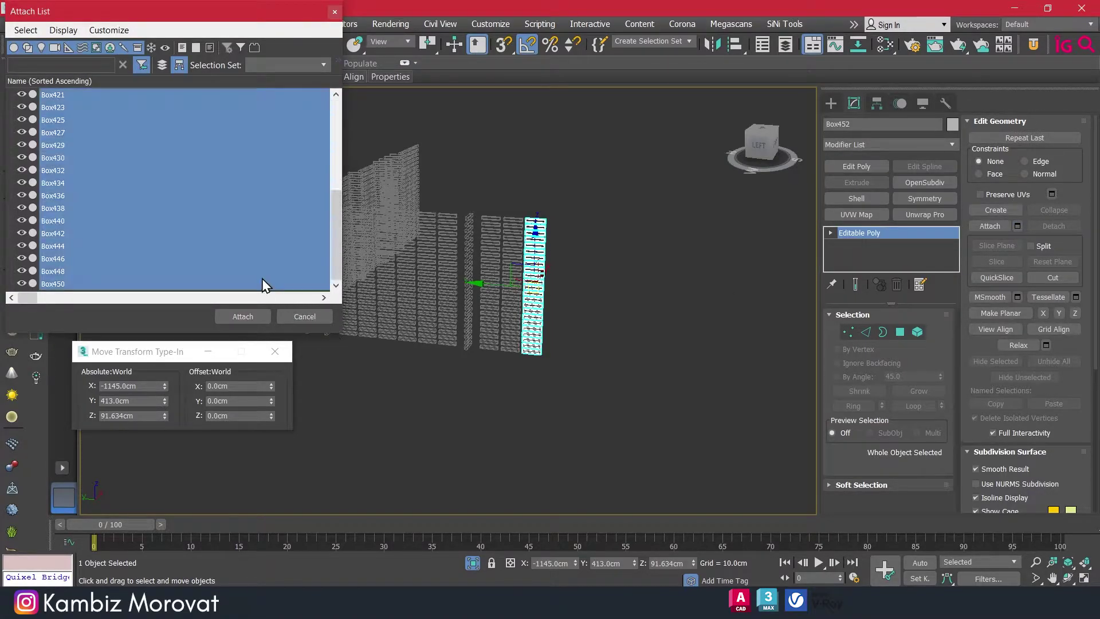
click(261, 316)
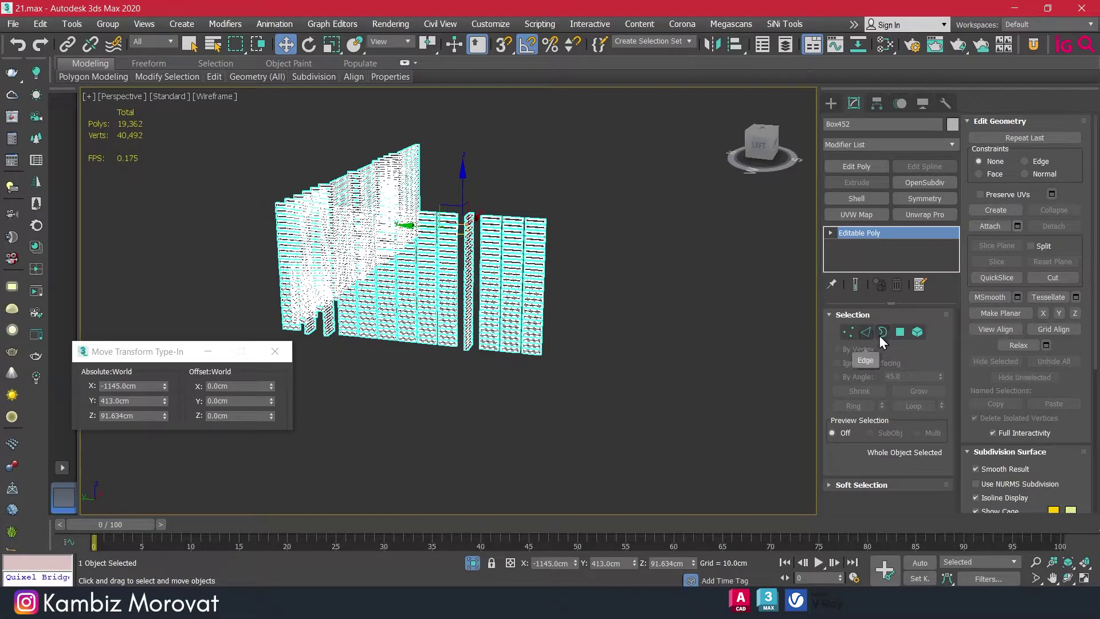
click(917, 332)
key(f)
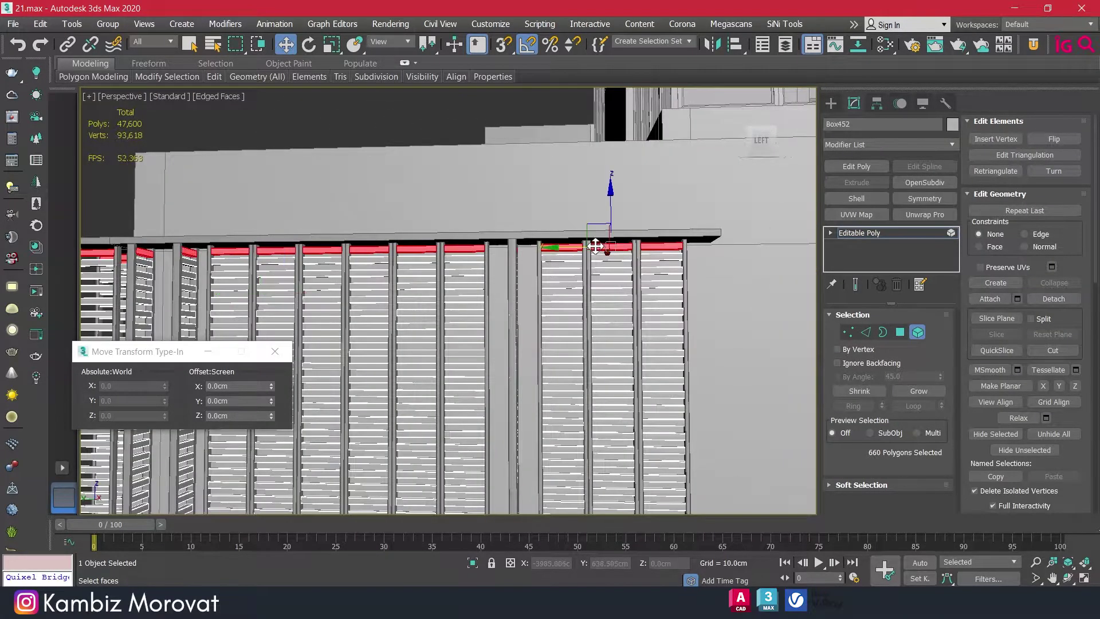
- Nudge the Box452 slat wall's top strip 6 cm up along Z, then exit element editing
scroll(596, 247, up, 2)
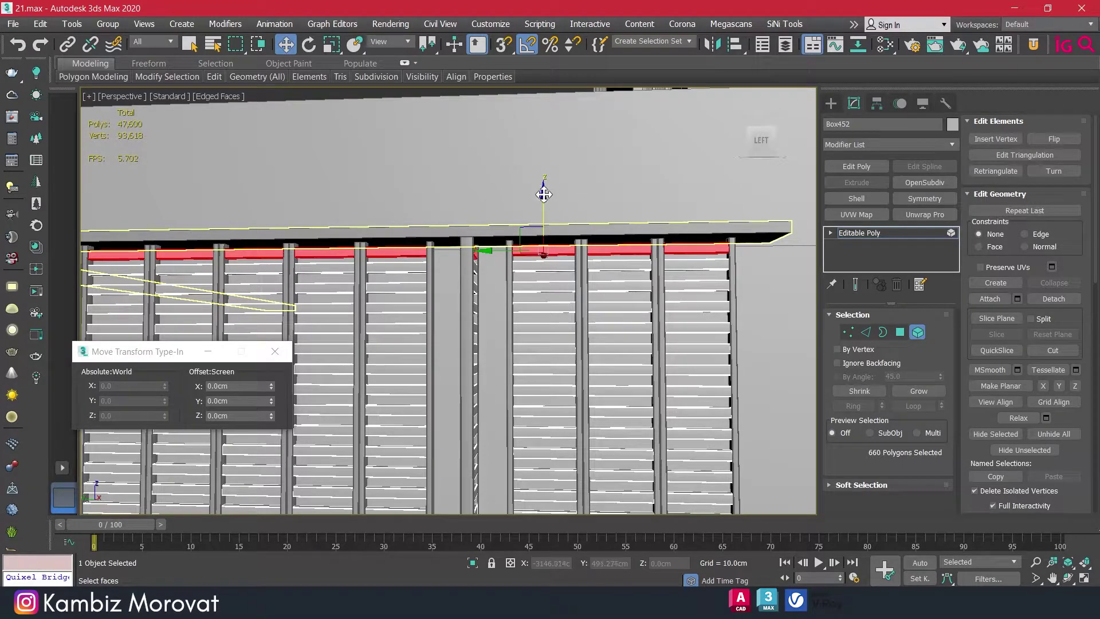
drag(543, 195, 544, 195)
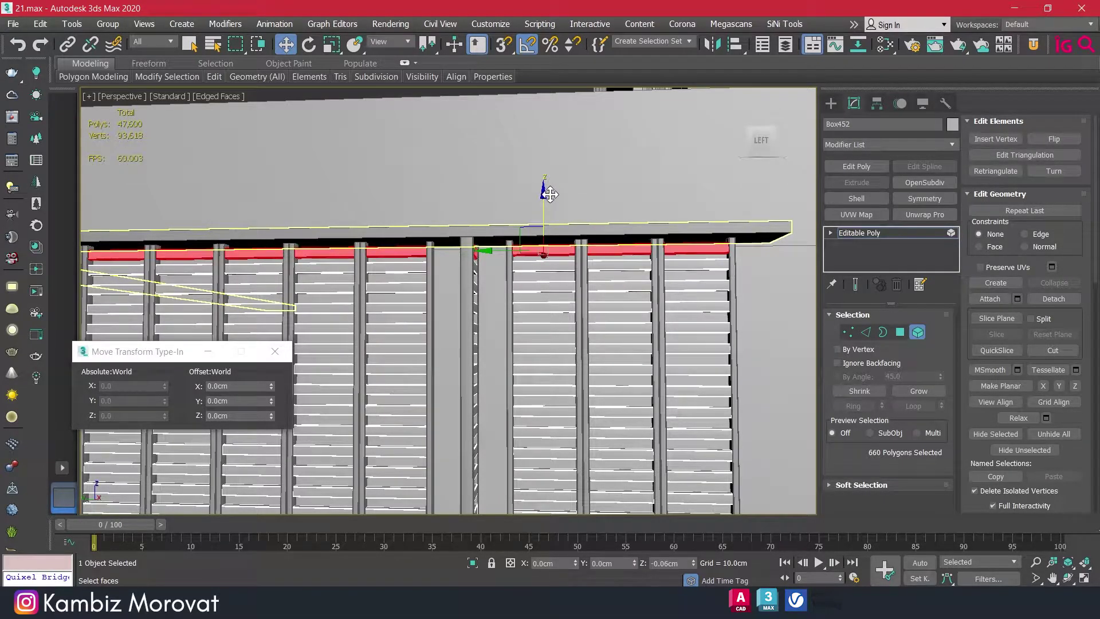
scroll(550, 195, down, 2)
alt+middle_drag(550, 195, 578, 240)
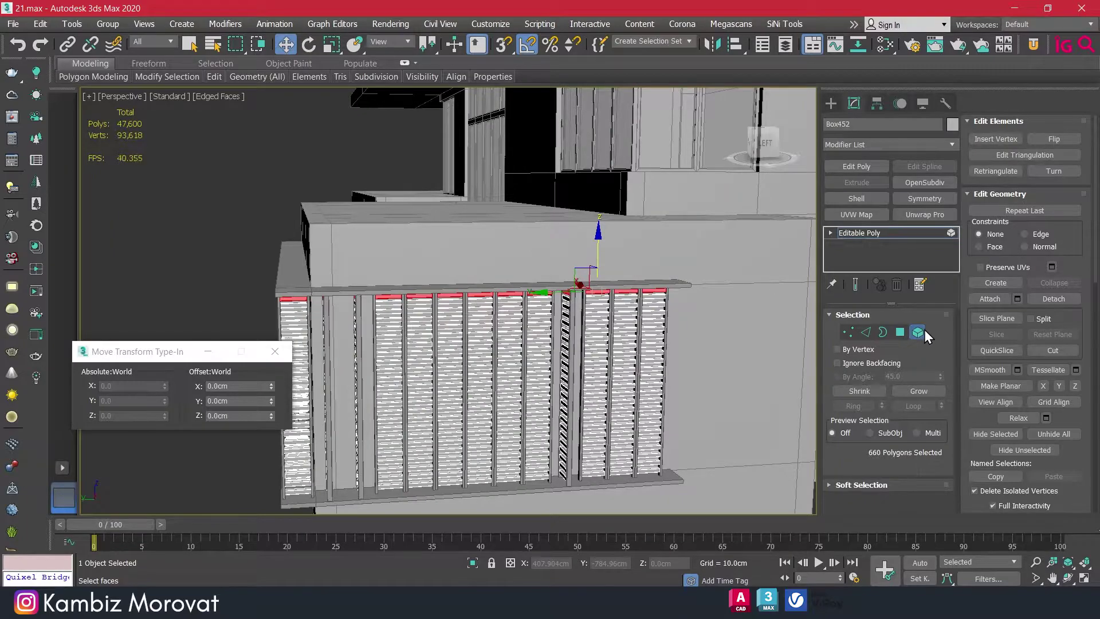
click(917, 332)
- Orbit out to the whole building and select the slat panel beside the upper-floor window
scroll(459, 257, down, 3)
mouse_move(401, 252)
alt+middle_down()
mouse_move(457, 255)
mouse_move(465, 152)
alt+middle_up()
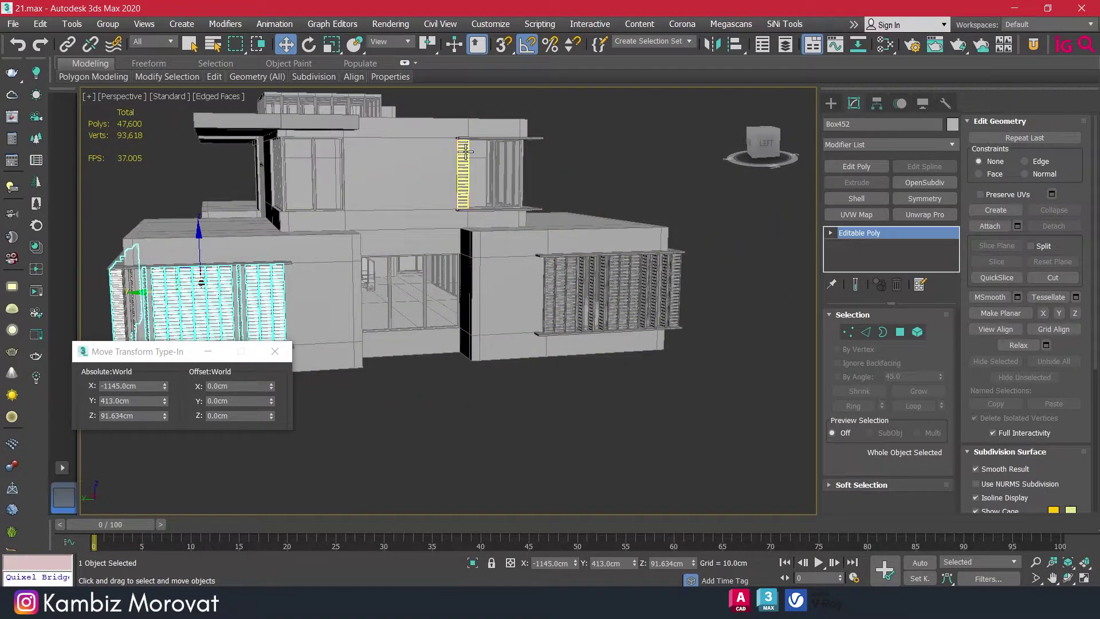
click(465, 152)
scroll(461, 154, up, 3)
- Close the slat panel's open group and look down at it
click(107, 23)
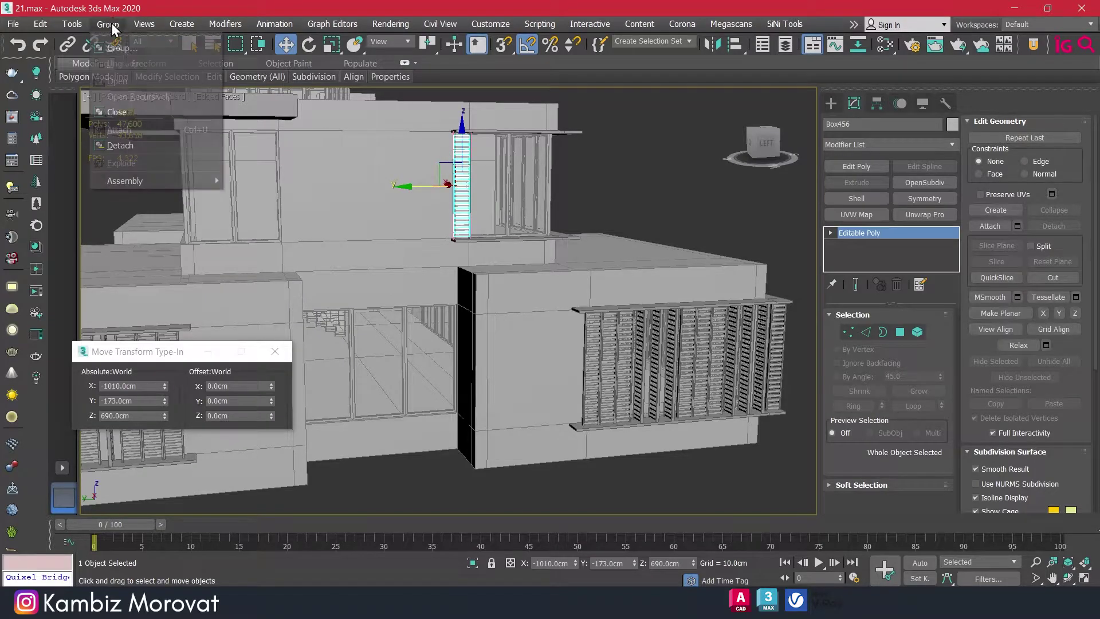
click(123, 111)
scroll(471, 172, up, 3)
scroll(471, 171, up, 3)
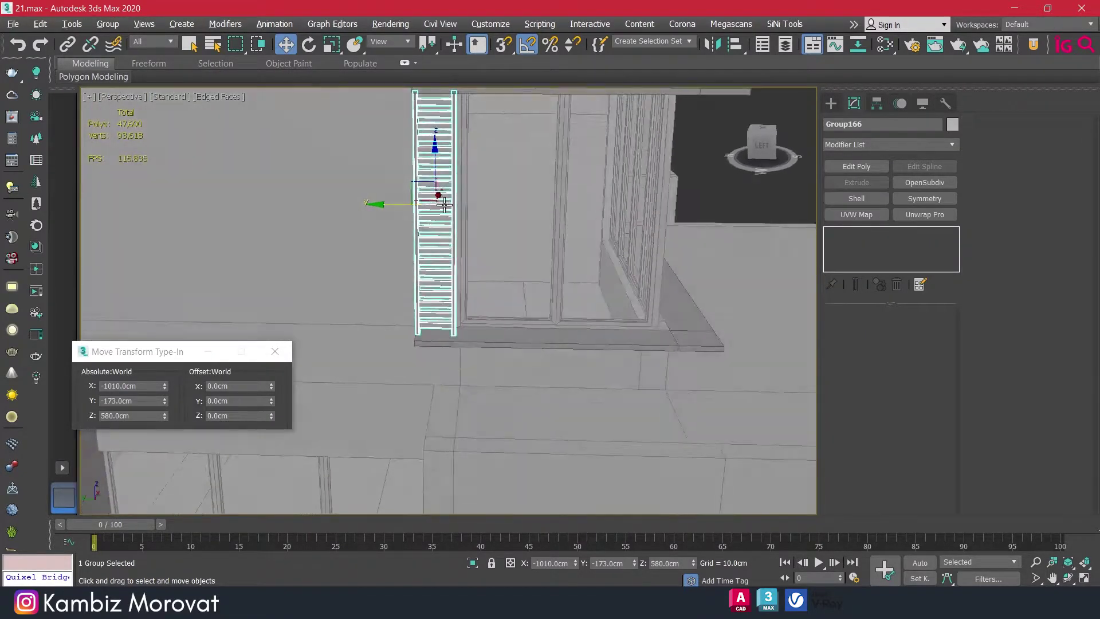
mouse_move(471, 172)
alt+middle_down()
mouse_move(416, 239)
mouse_move(474, 139)
alt+middle_up()
- Snap Group166 to the window ledge midpoint at Y -410cm with 3D Snaps, then turn snapping off
key(s)
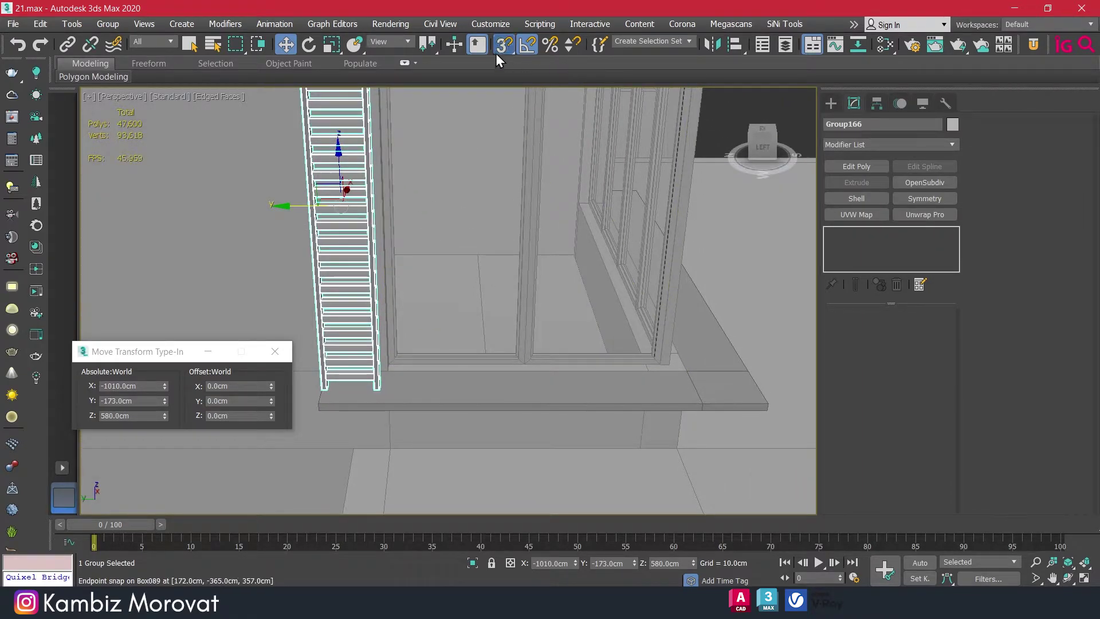
right_click(504, 44)
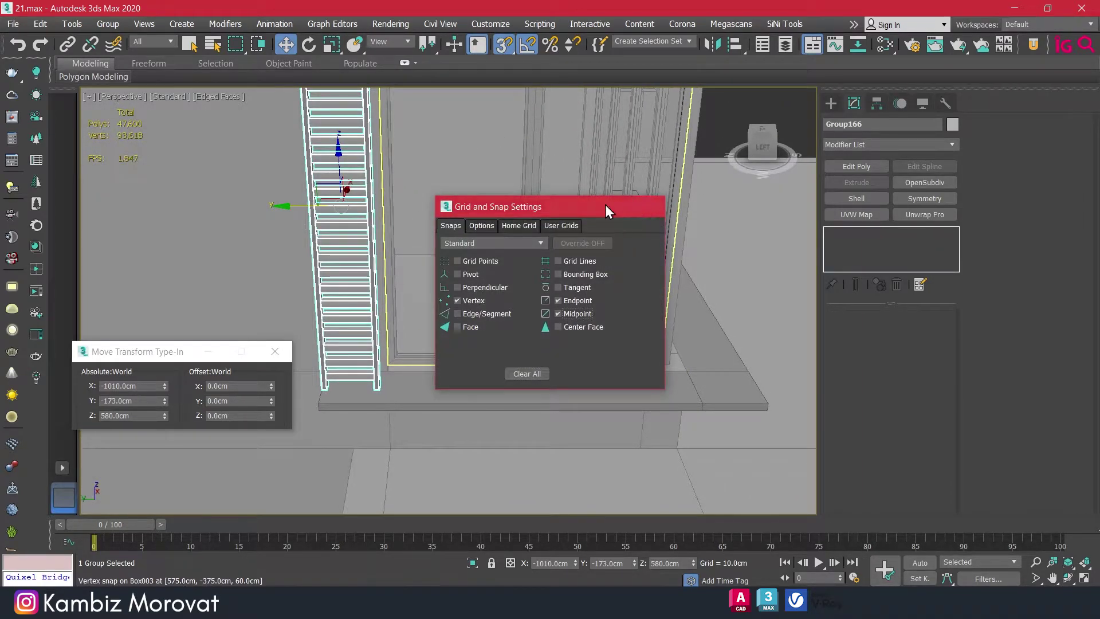
click(654, 206)
drag(341, 205, 722, 366)
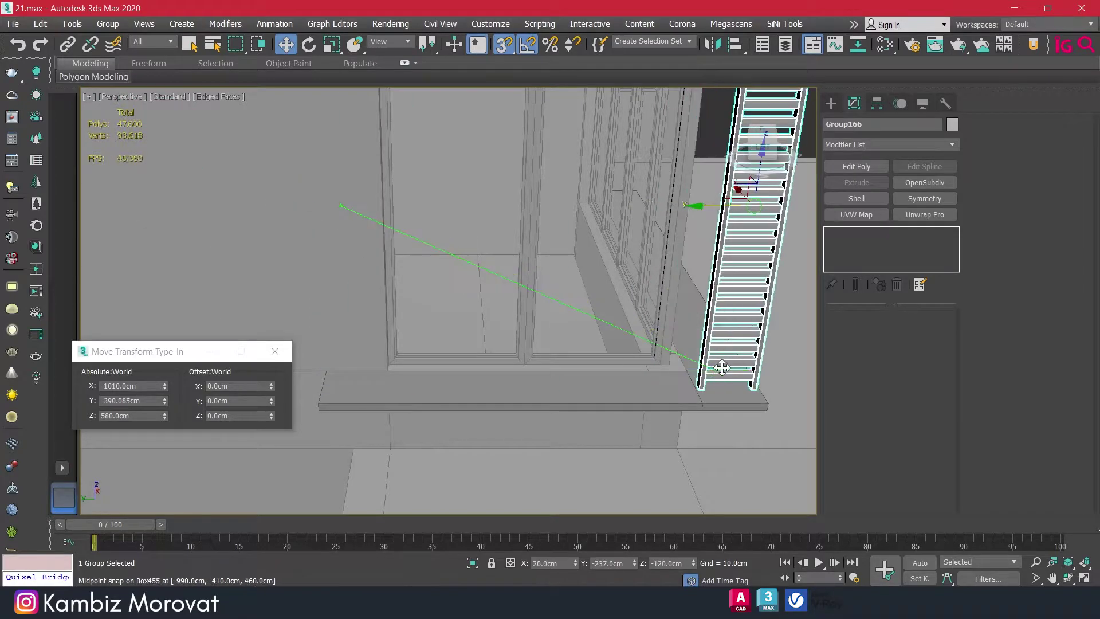
scroll(722, 367, down, 3)
alt+middle_drag(573, 286, 516, 201)
key(s)
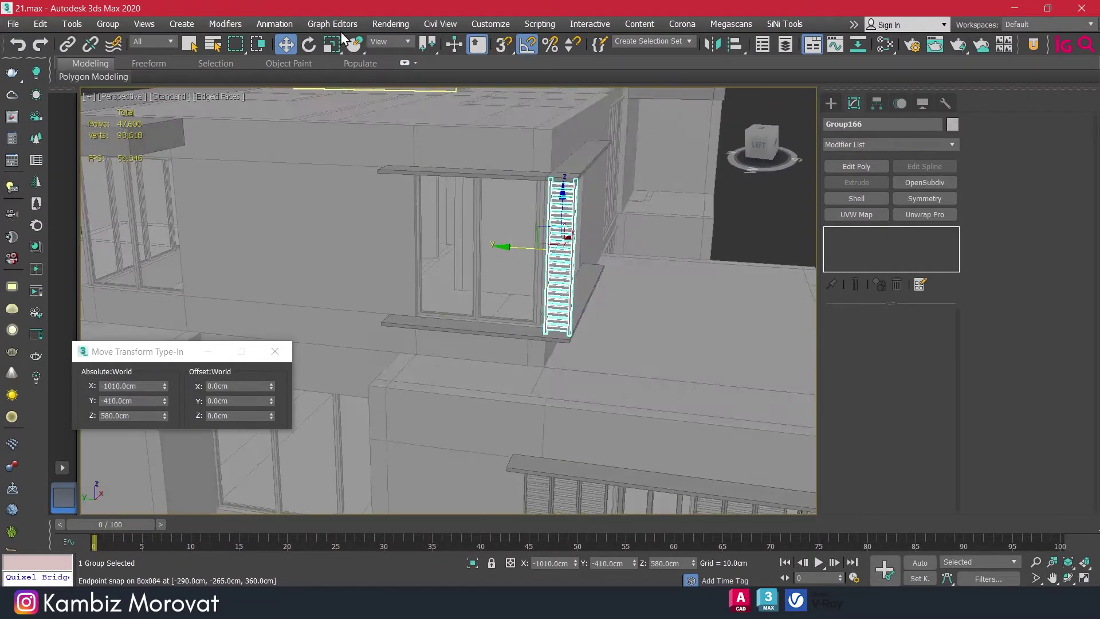
click(72, 24)
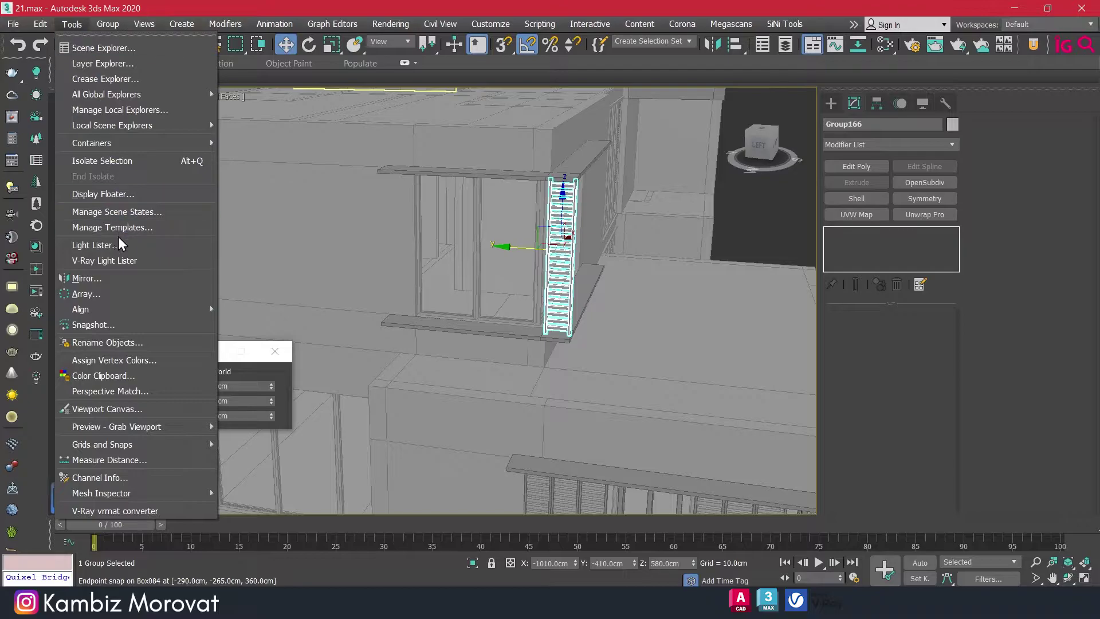
- Array the slat panel into 7 copies spaced 36 cm along Y
click(103, 294)
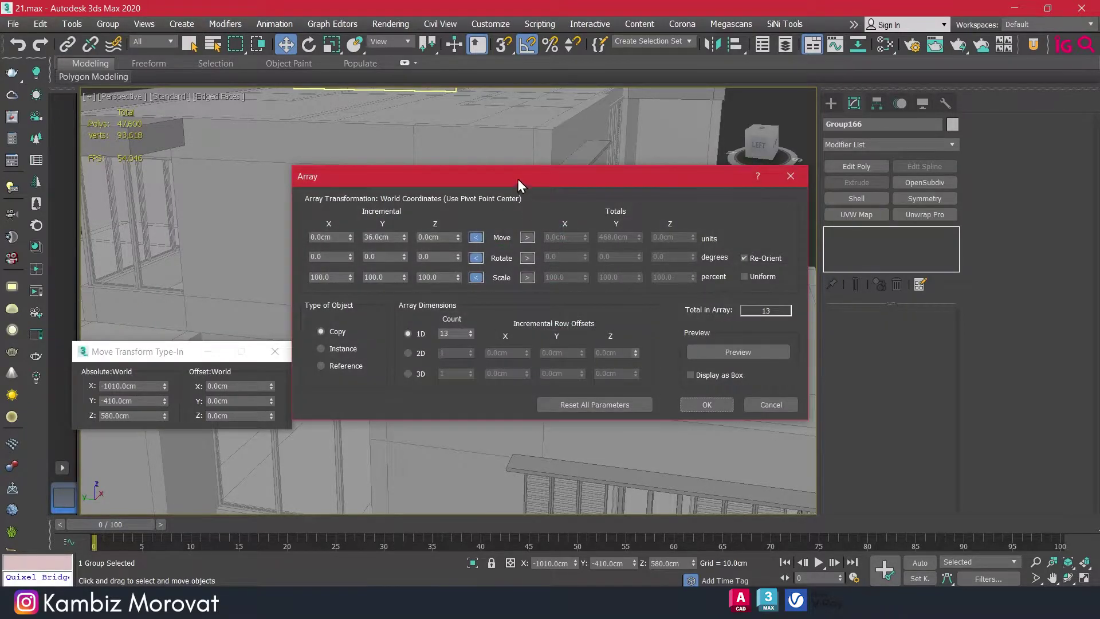
drag(518, 179, 794, 162)
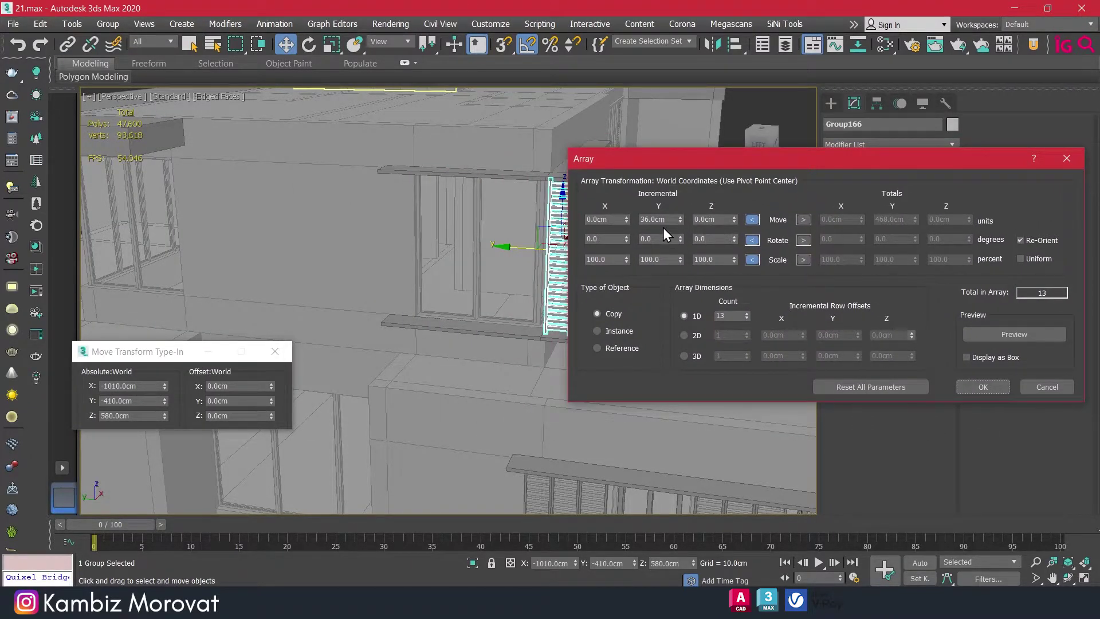
click(999, 333)
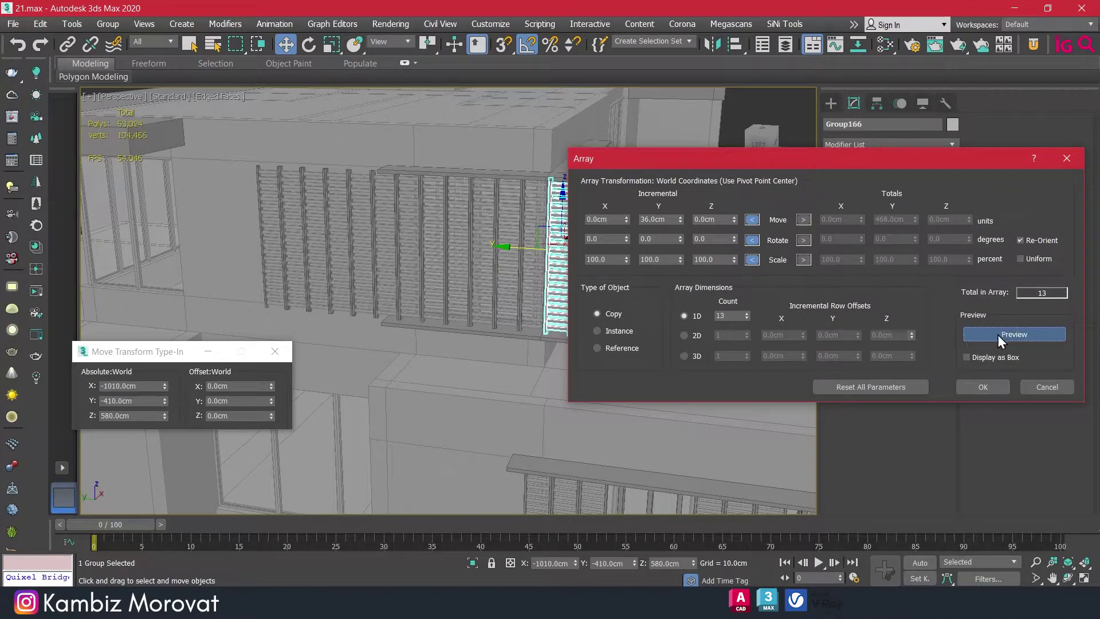
drag(747, 320, 747, 318)
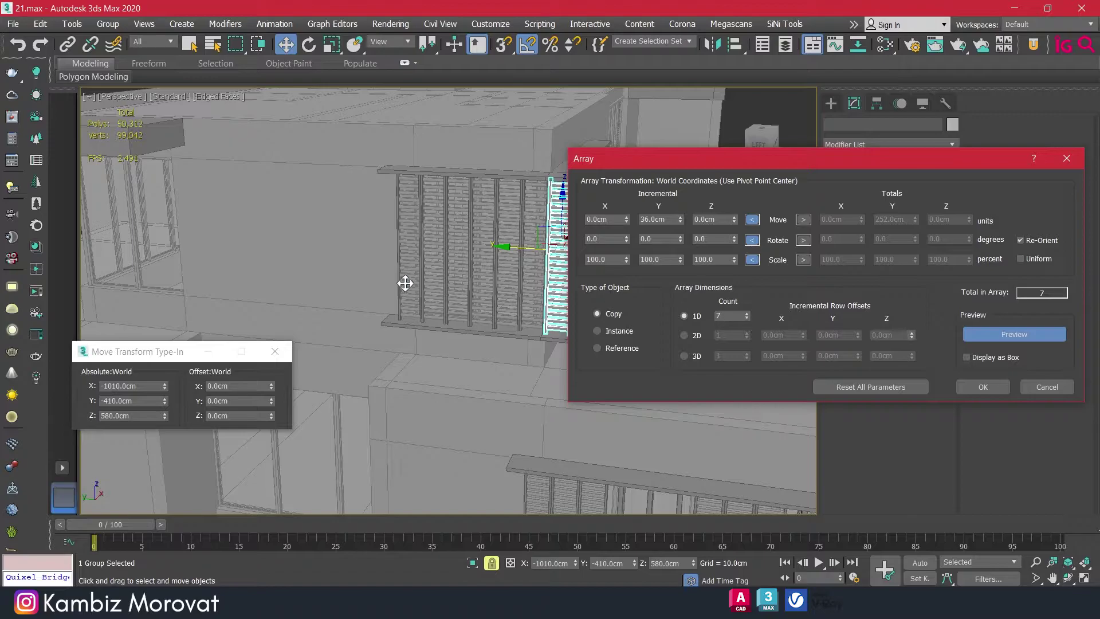
alt+middle_drag(405, 282, 455, 262)
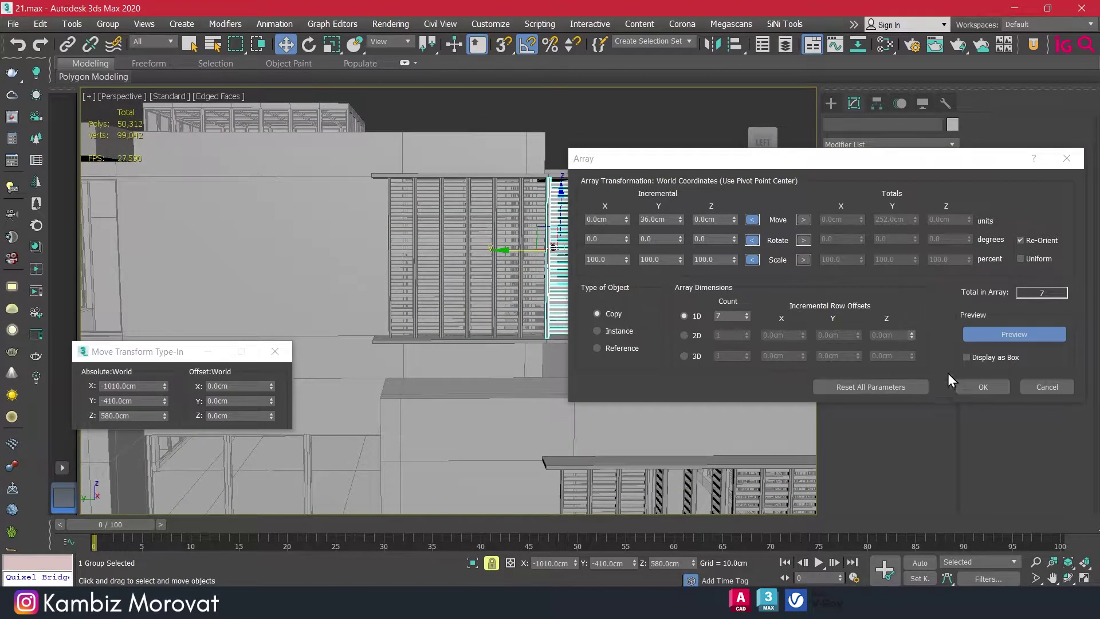
click(970, 383)
- Reselect the original slat panel group and switch to Select and Rotate
mouse_move(595, 316)
alt+middle_down()
mouse_move(531, 287)
mouse_move(499, 304)
mouse_move(435, 261)
mouse_move(417, 263)
mouse_move(389, 349)
mouse_move(392, 338)
alt+middle_up()
scroll(531, 287, up, 5)
click(378, 264)
key(e)
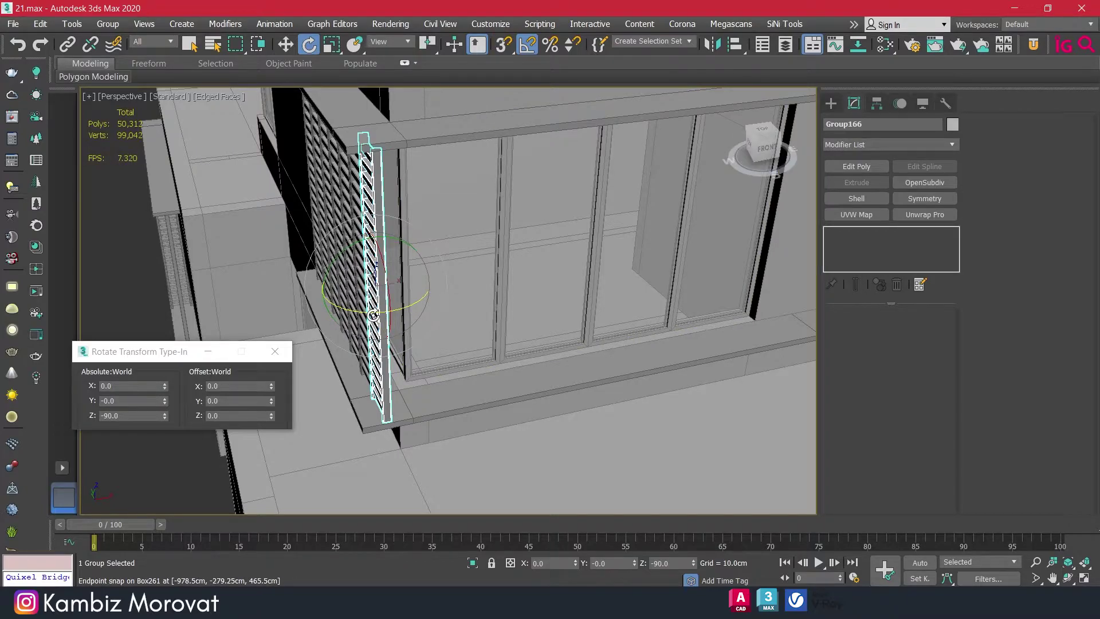
- Rotate Group166 90° about Z to face across the window end, then return to Select and Move
drag(373, 315, 425, 309)
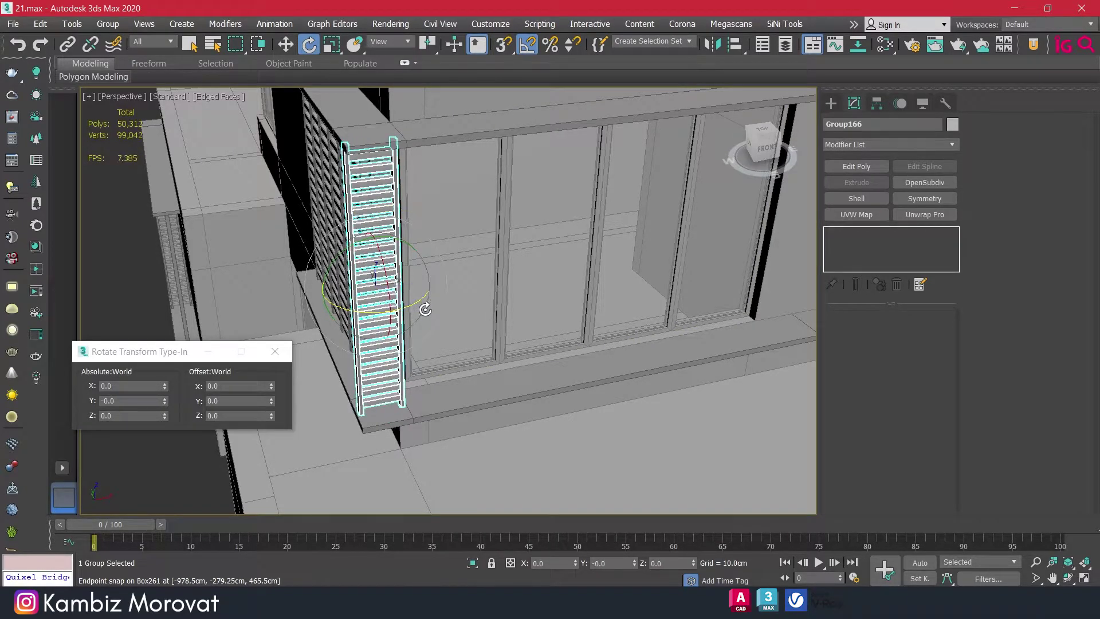
scroll(427, 318, down, 3)
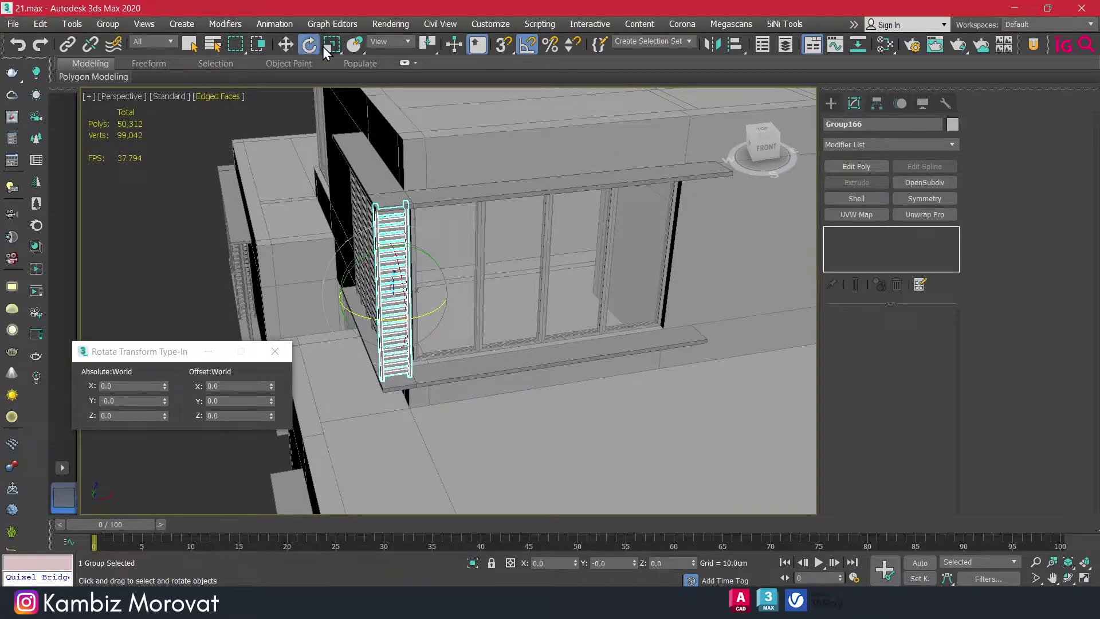
click(277, 44)
click(72, 24)
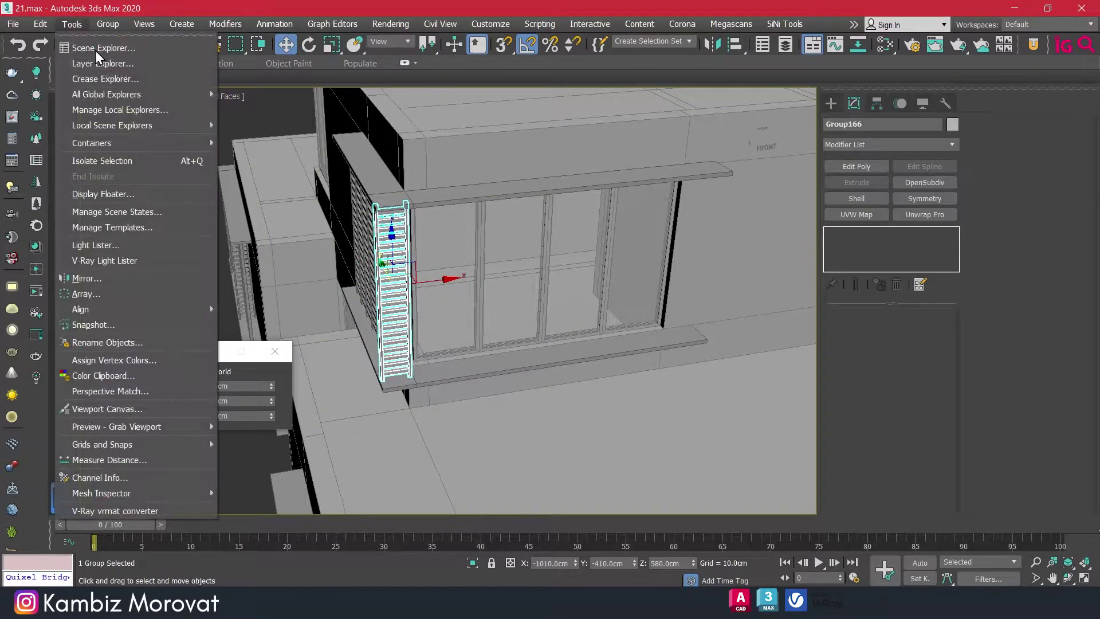
- Array the rotated panel into 11 copies spaced 36 cm along X across the front window
click(138, 294)
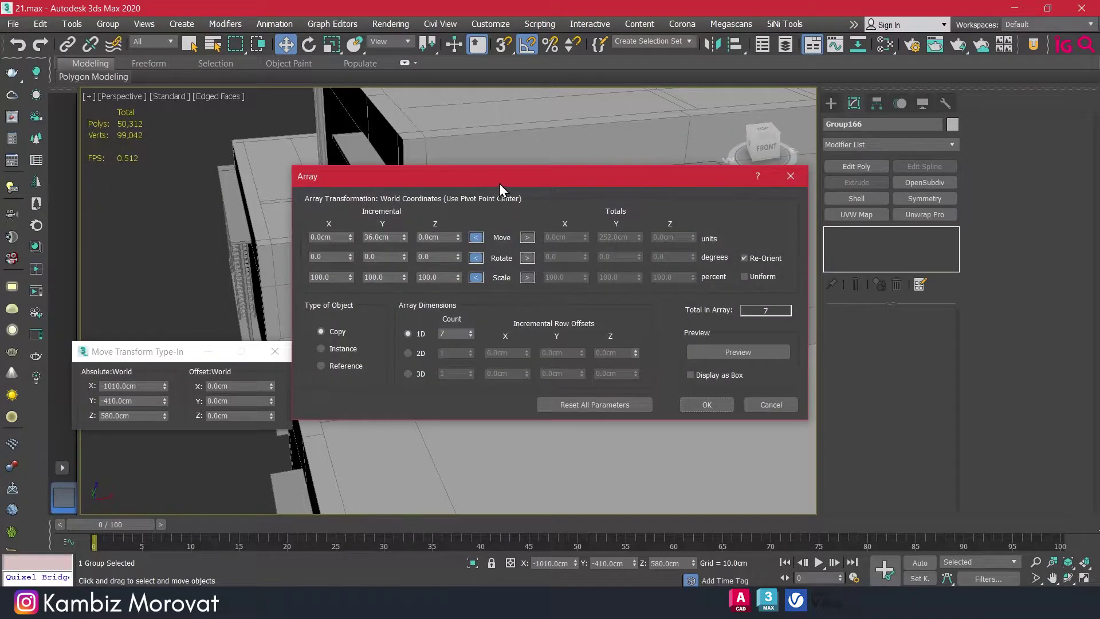
drag(499, 184, 716, 171)
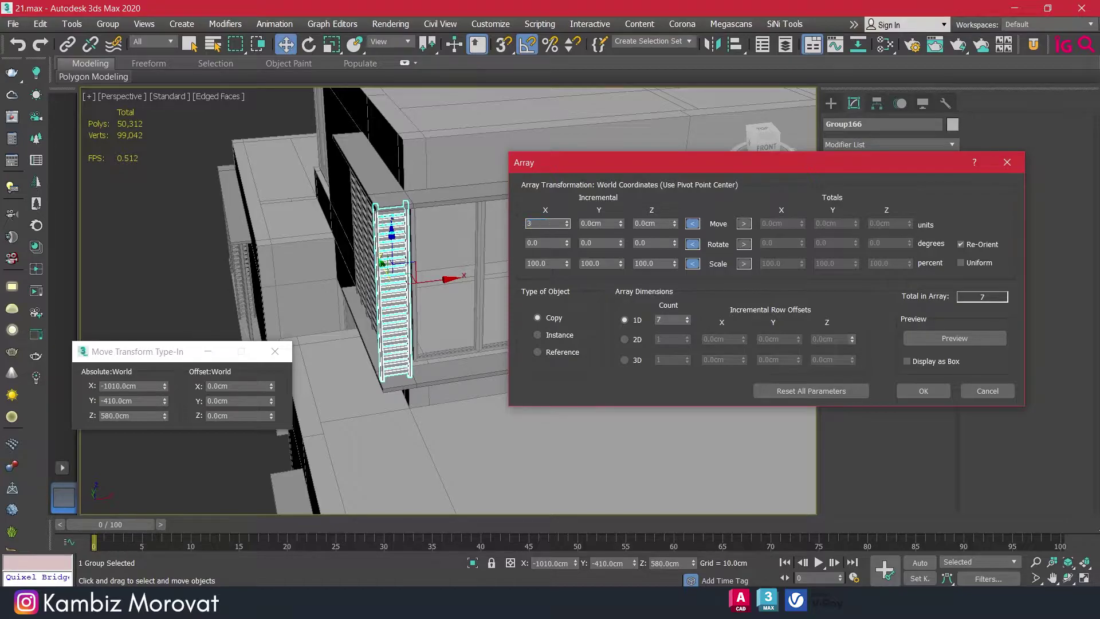
click(912, 338)
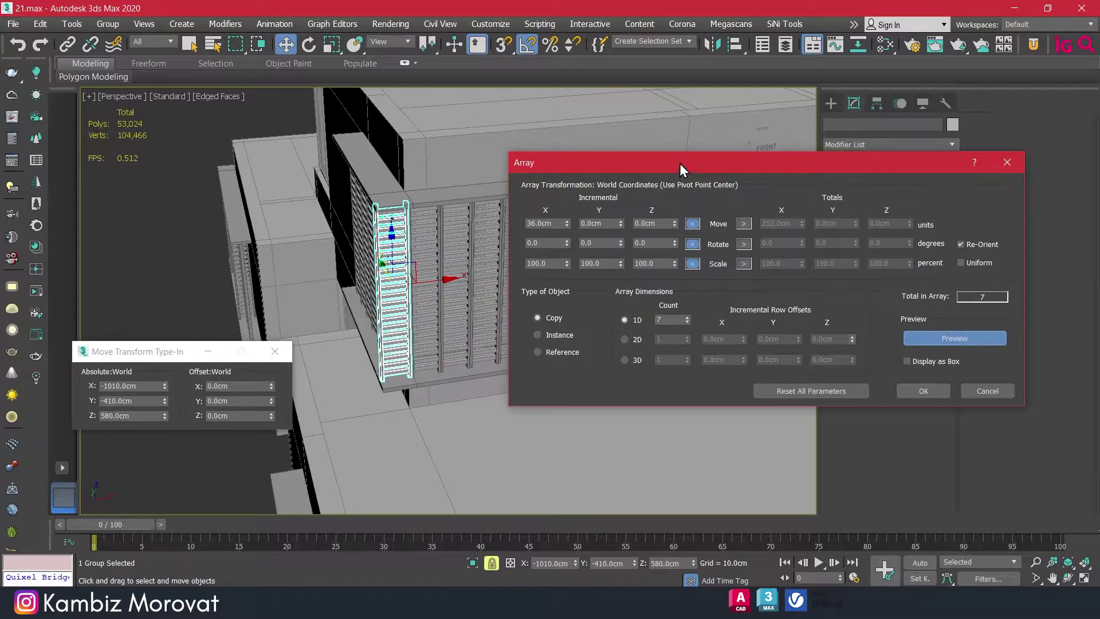
drag(680, 163, 566, 329)
double_click(564, 486)
text(10)
key(Return)
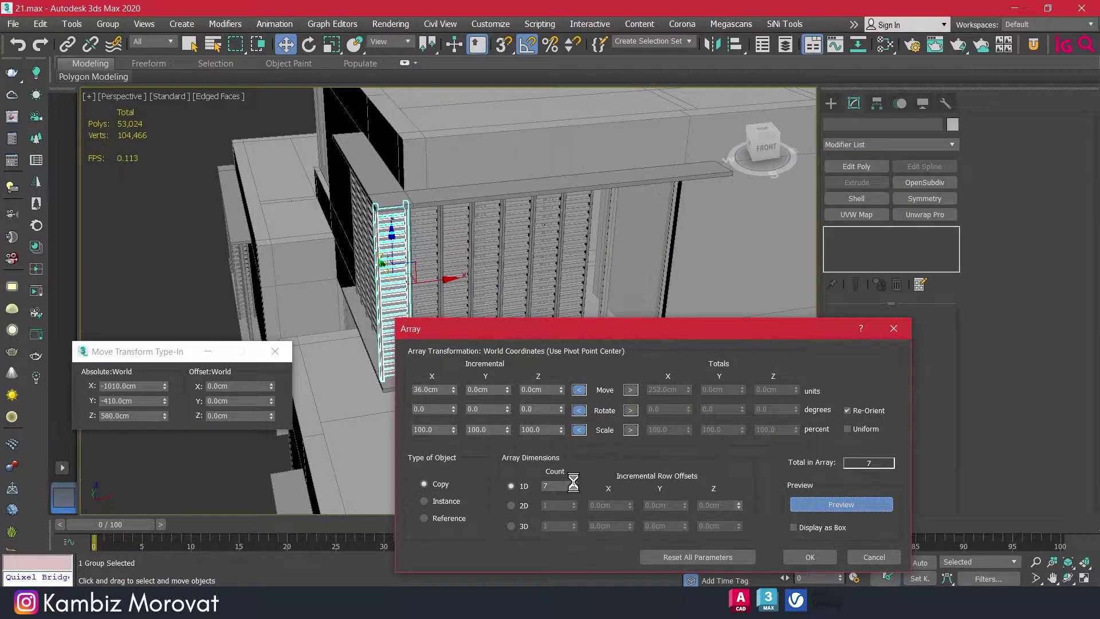
alt+middle_drag(672, 288, 696, 200)
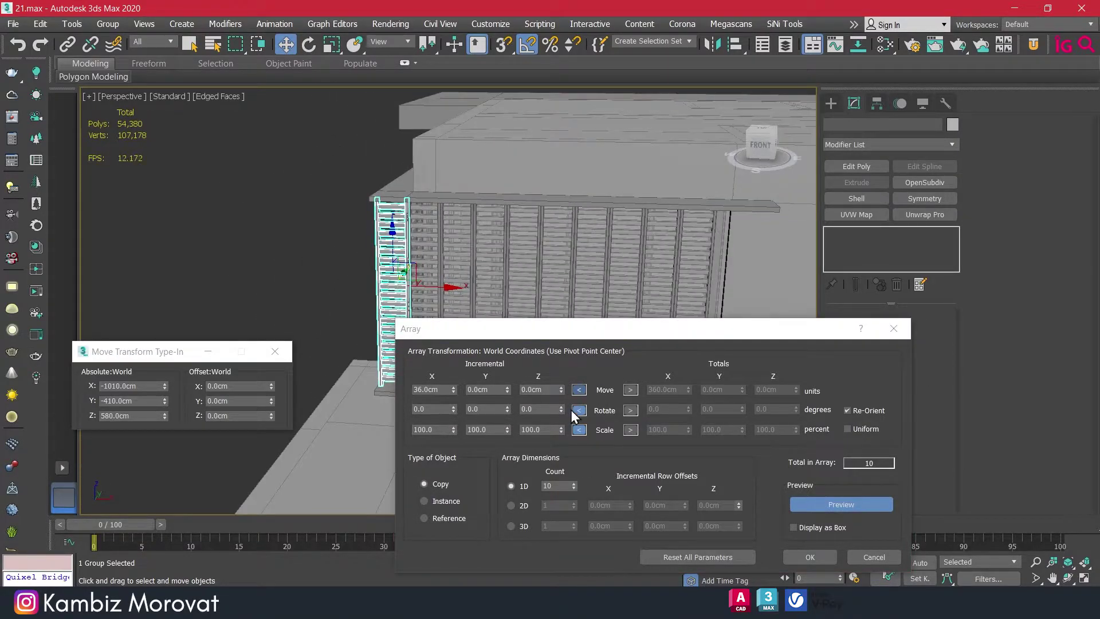
click(574, 484)
middle_drag(630, 275, 556, 218)
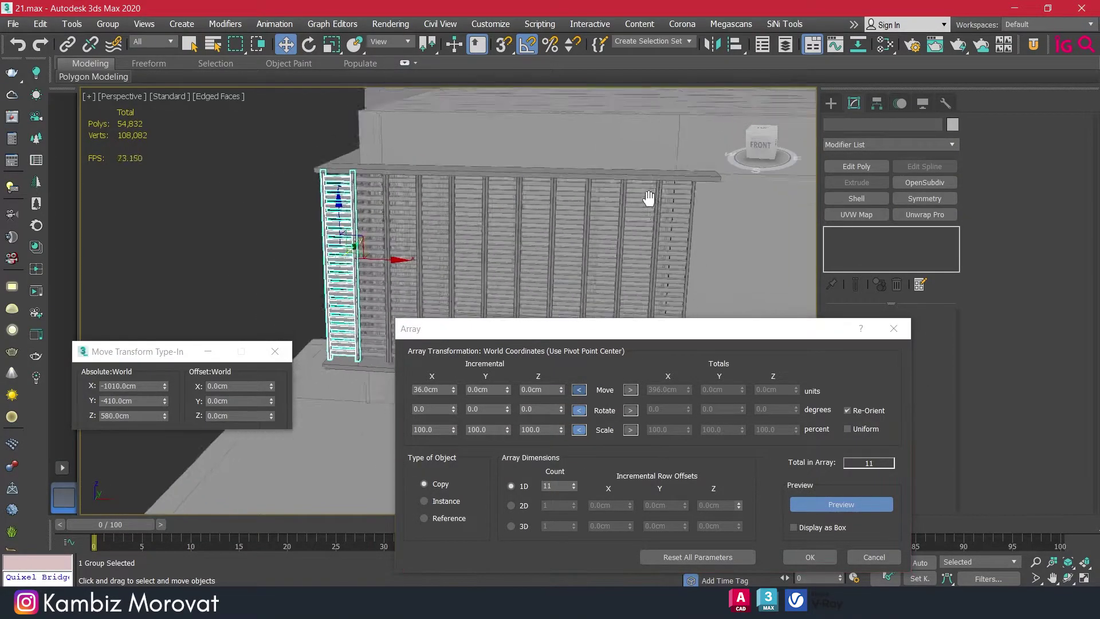
click(803, 555)
- Select the slat panels of the new front row one by one
alt+middle_drag(716, 373, 642, 306)
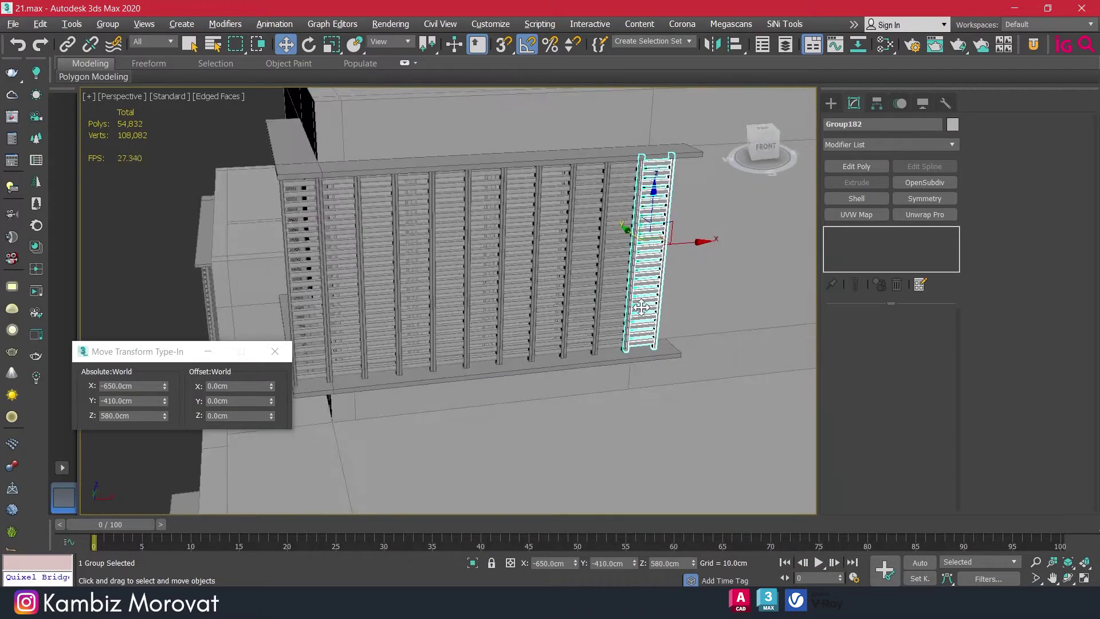
ctrl+click(615, 299)
click(609, 281)
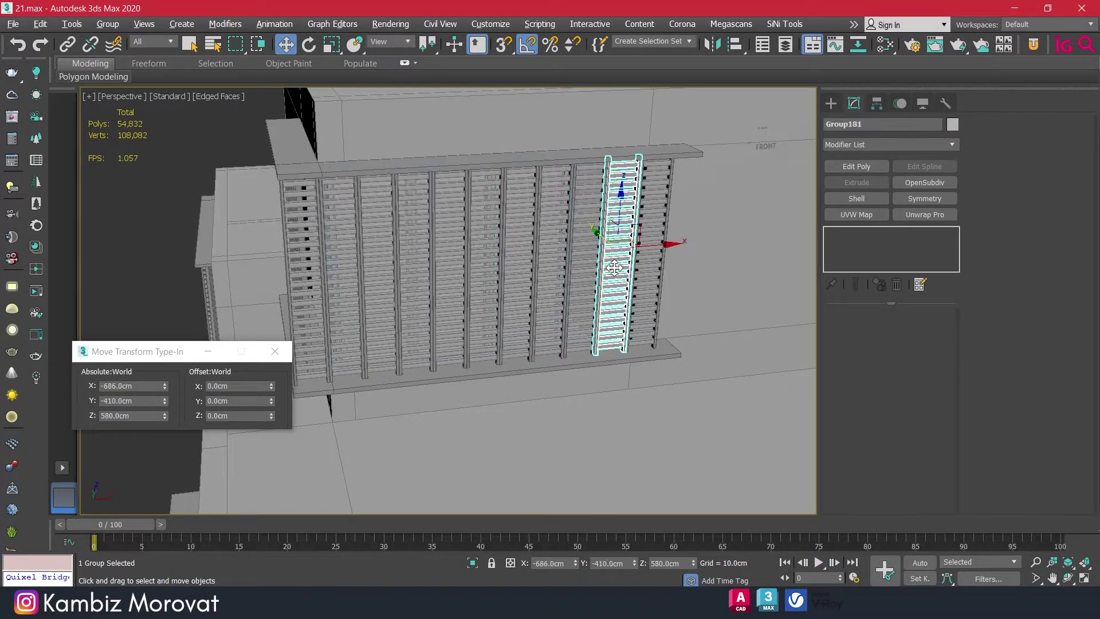
ctrl+click(581, 241)
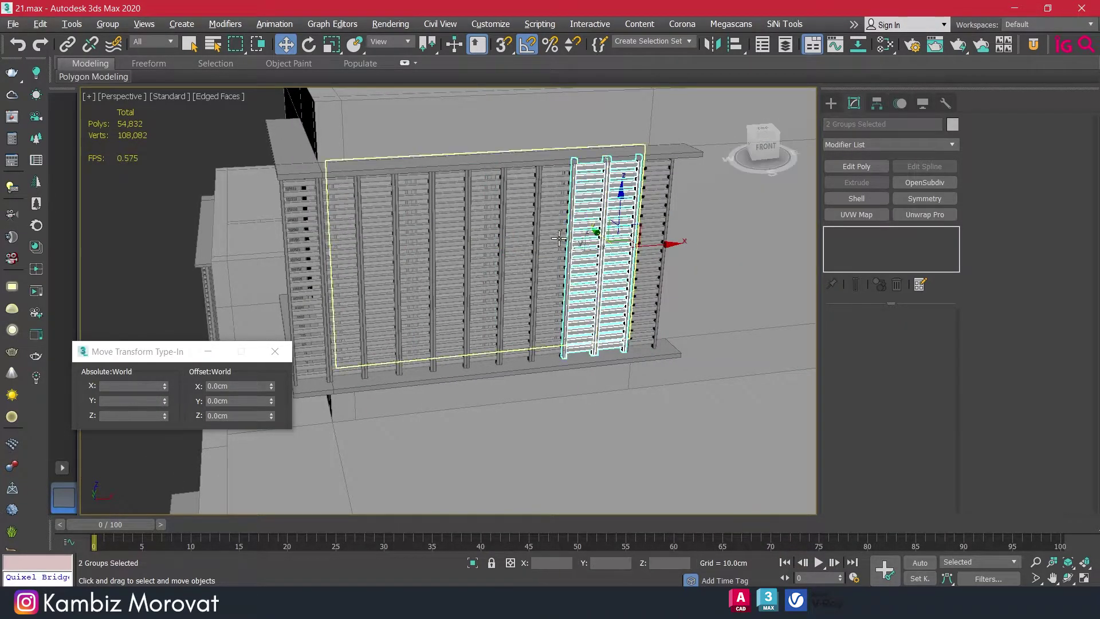
ctrl+click(511, 238)
ctrl+click(449, 241)
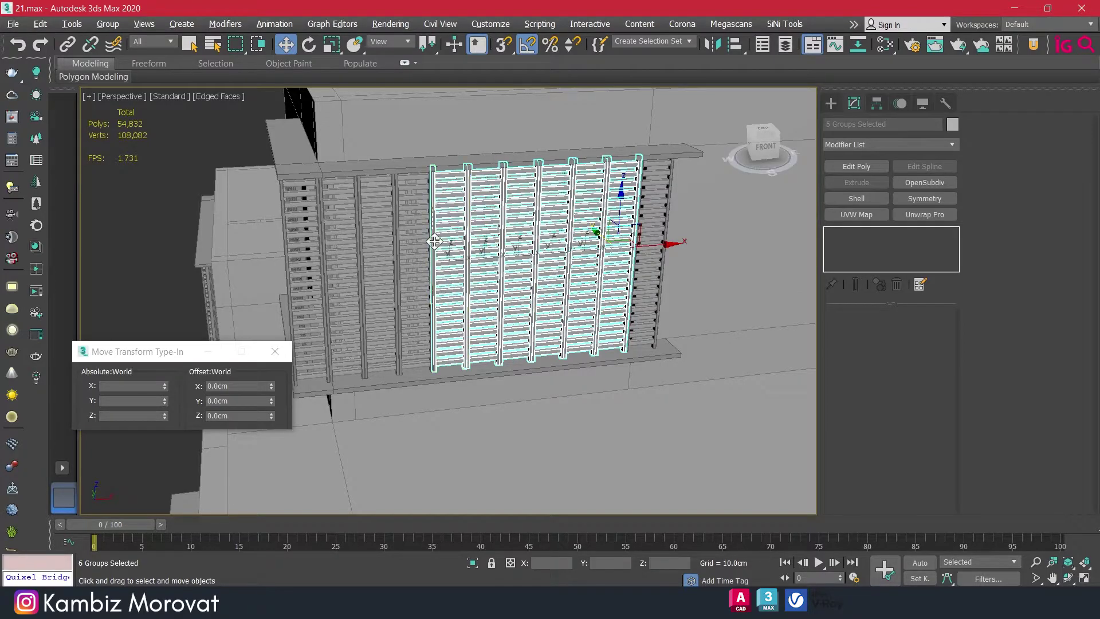
key(q)
ctrl+click(418, 245)
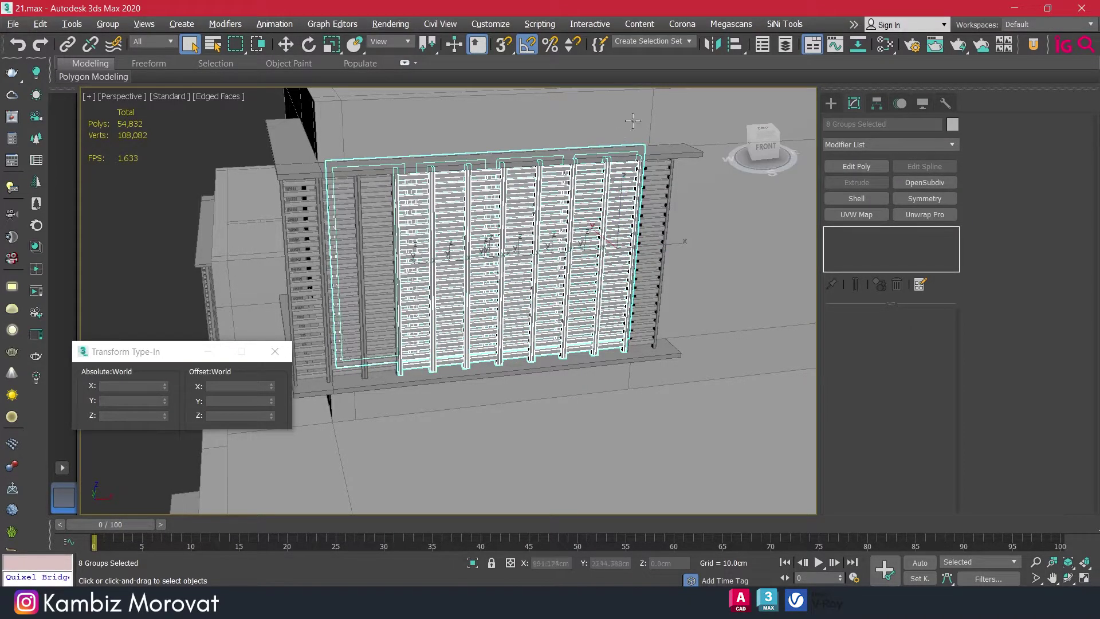
- Drop the large screen group from the selection and add the side-face ladder panels
alt+drag(636, 116, 582, 152)
ctrl+click(373, 229)
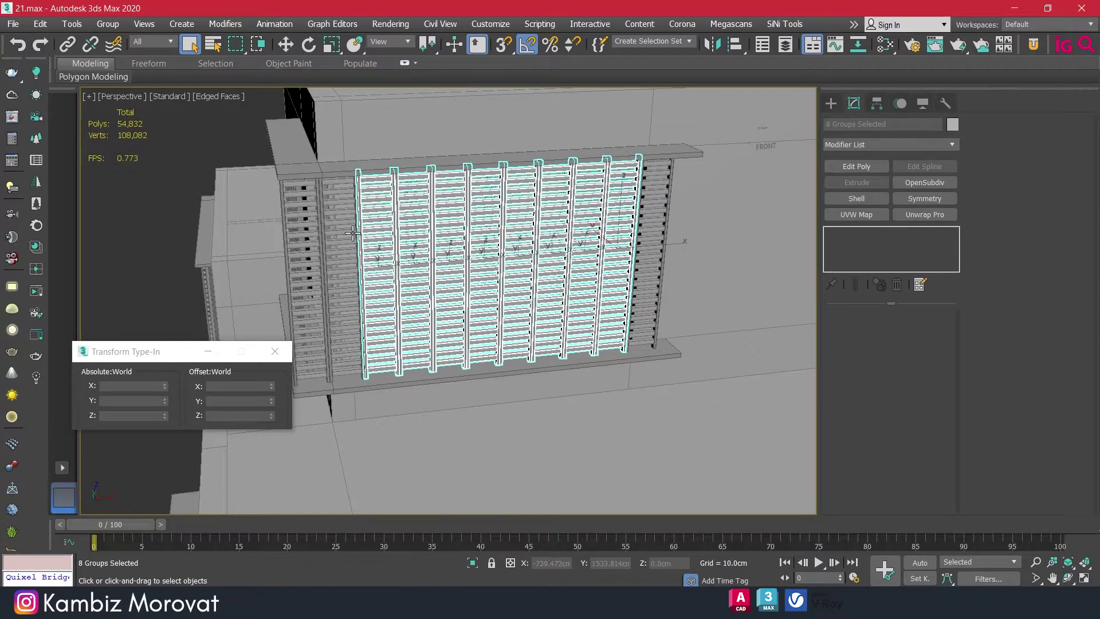
ctrl+click(345, 232)
ctrl+click(308, 229)
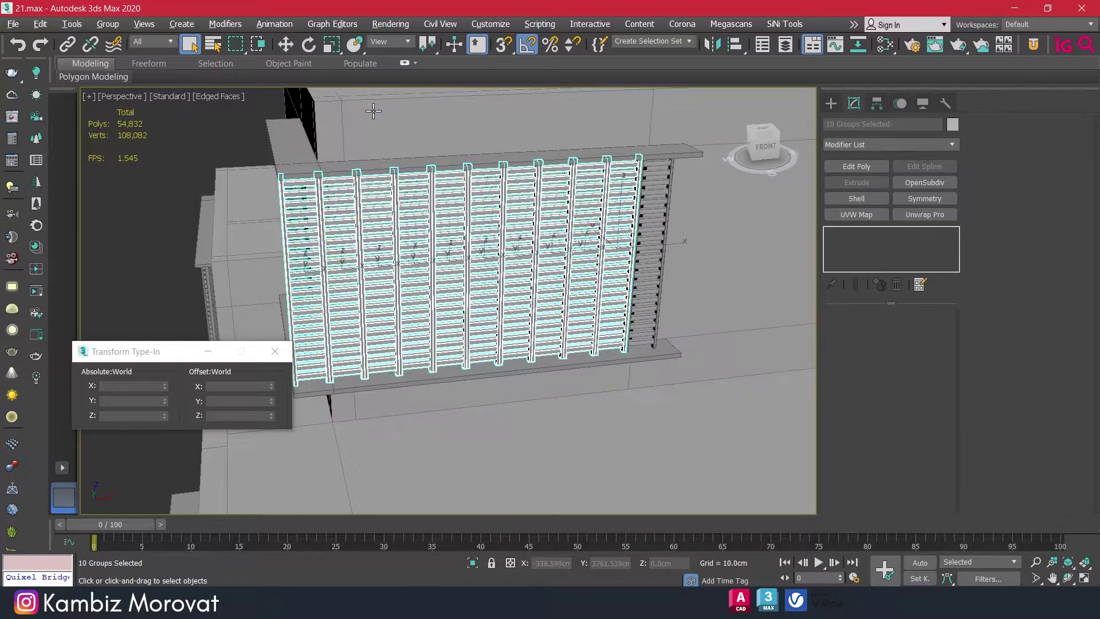
alt+middle_drag(306, 220, 547, 259)
ctrl+click(547, 259)
ctrl+click(502, 258)
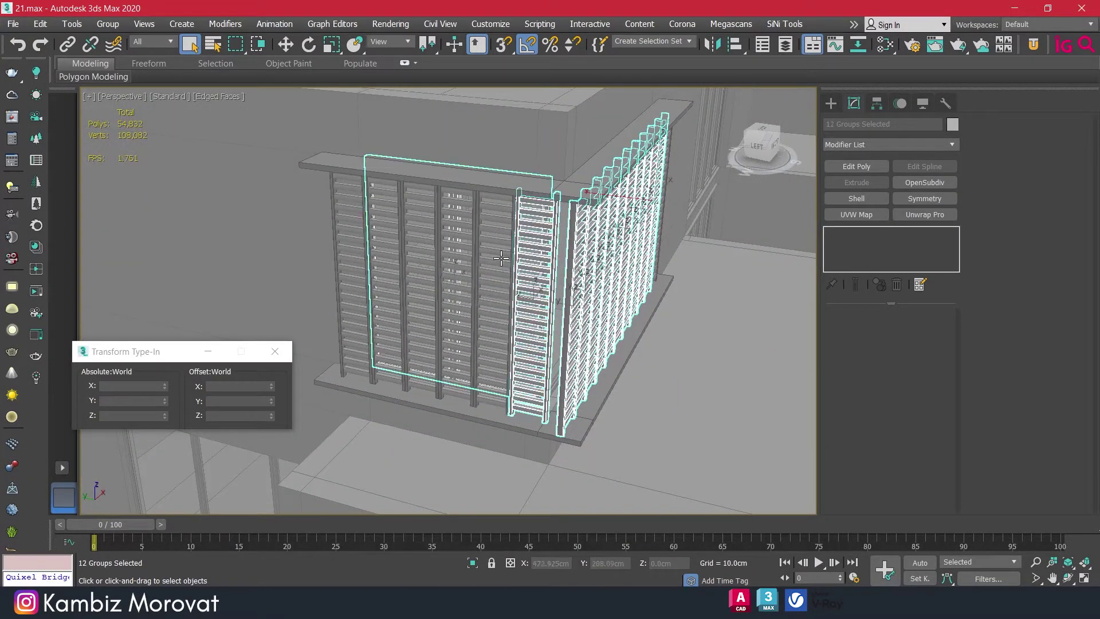
ctrl+click(444, 248)
ctrl+click(396, 243)
- Add the remaining ladder panels, deselect the top box group, and isolate the selection
ctrl+click(352, 241)
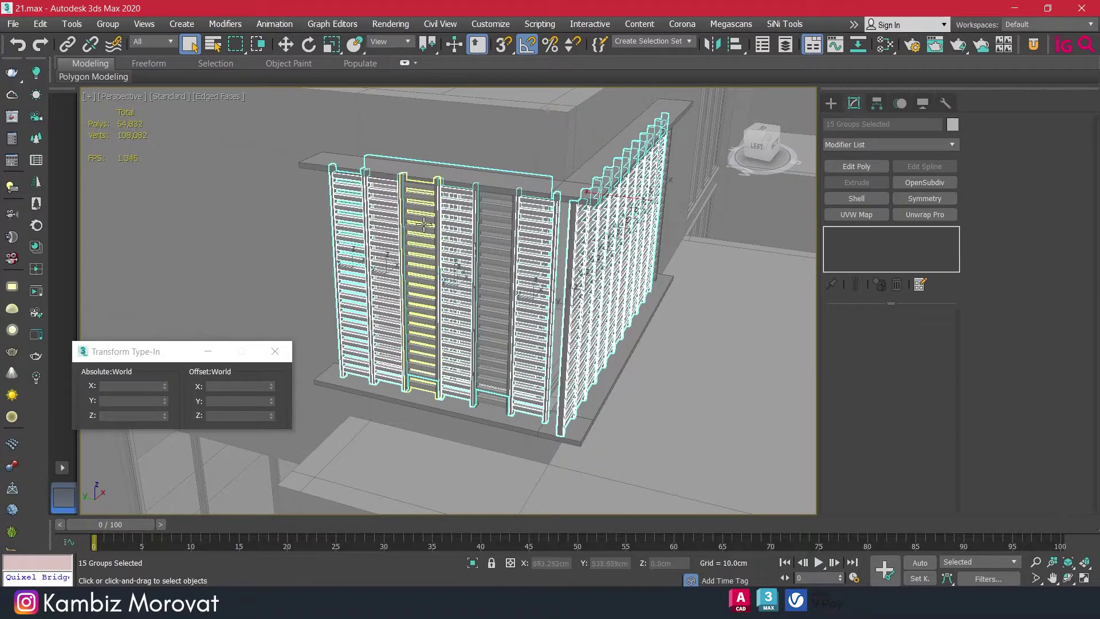
ctrl+click(421, 223)
ctrl+click(486, 200)
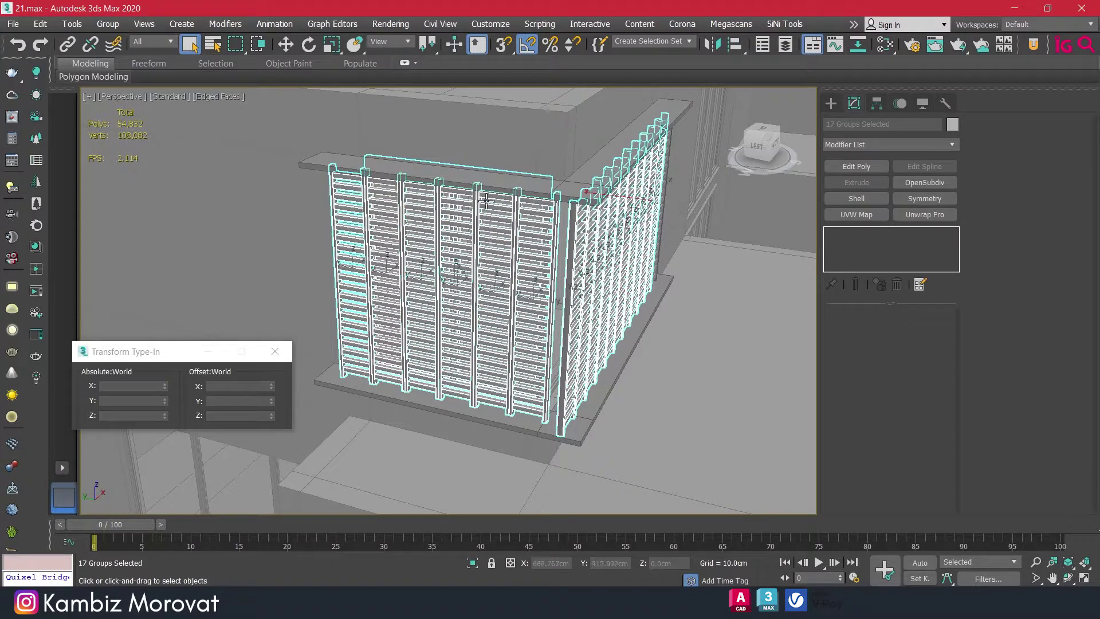
alt+click(518, 188)
key(alt+q)
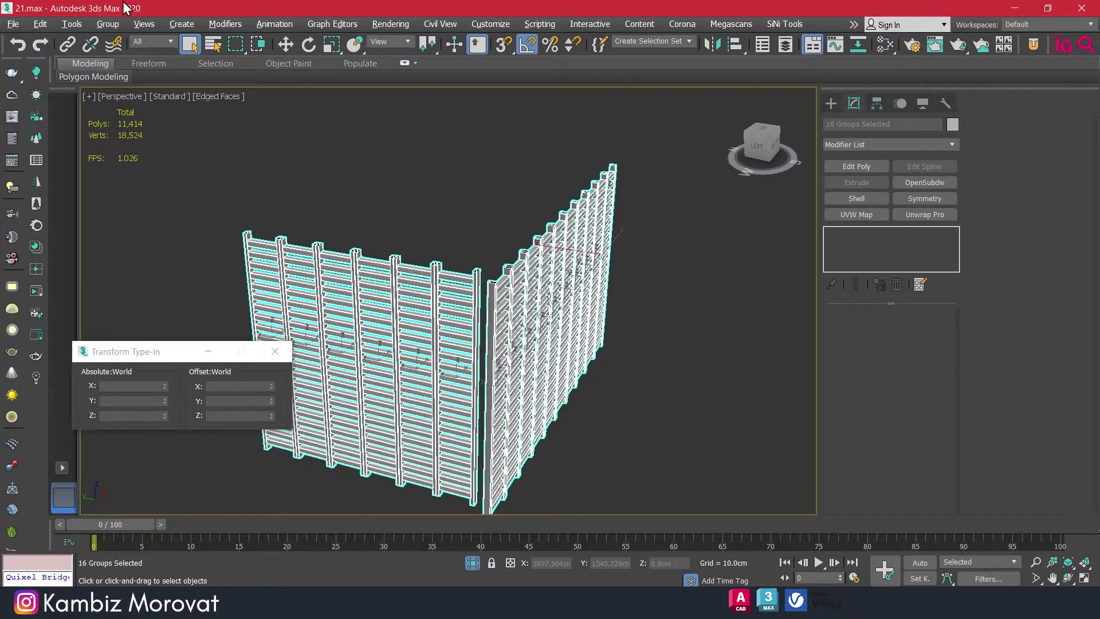
- Ungroup the louver panels and frame them in Top view before picking slat sets
click(108, 24)
click(144, 92)
scroll(385, 199, down, 3)
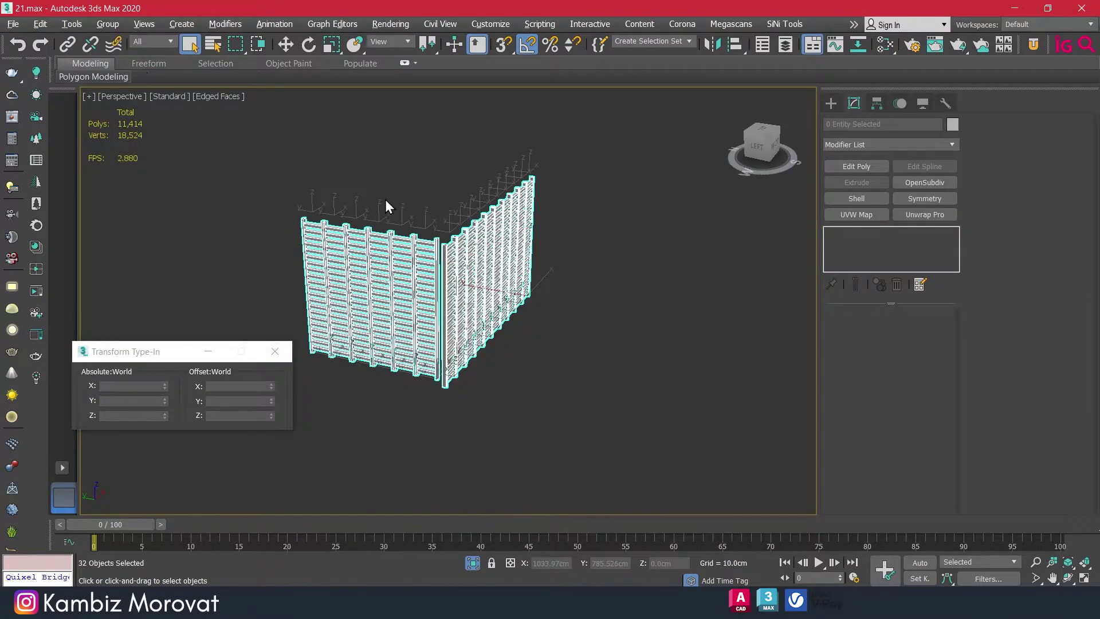
key(t)
key(z)
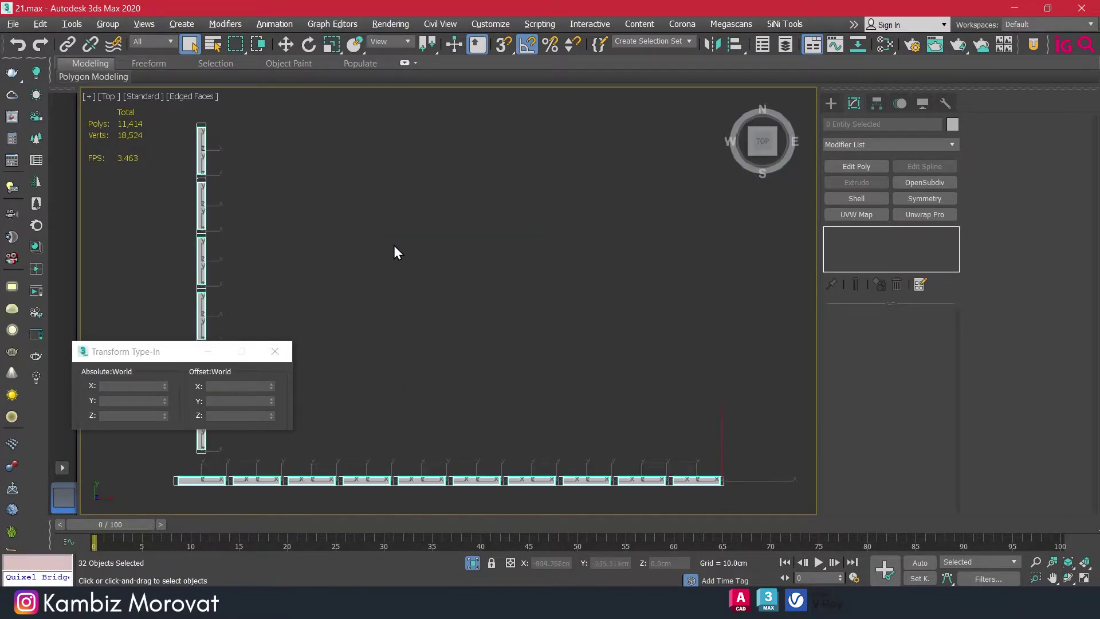
click(748, 143)
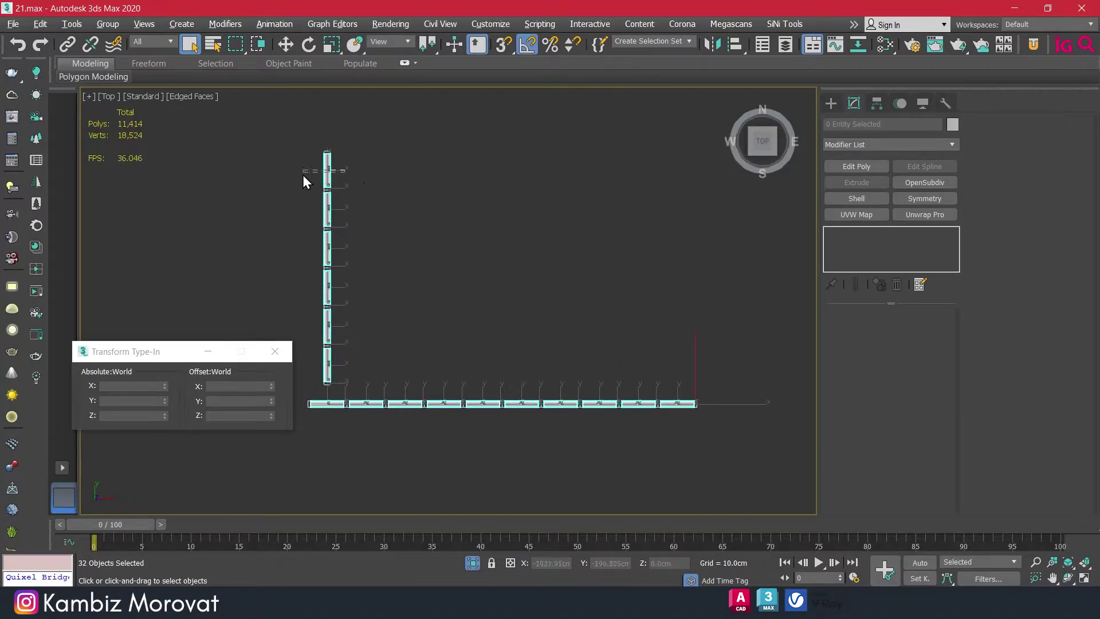
click(304, 173)
ctrl+click(352, 211)
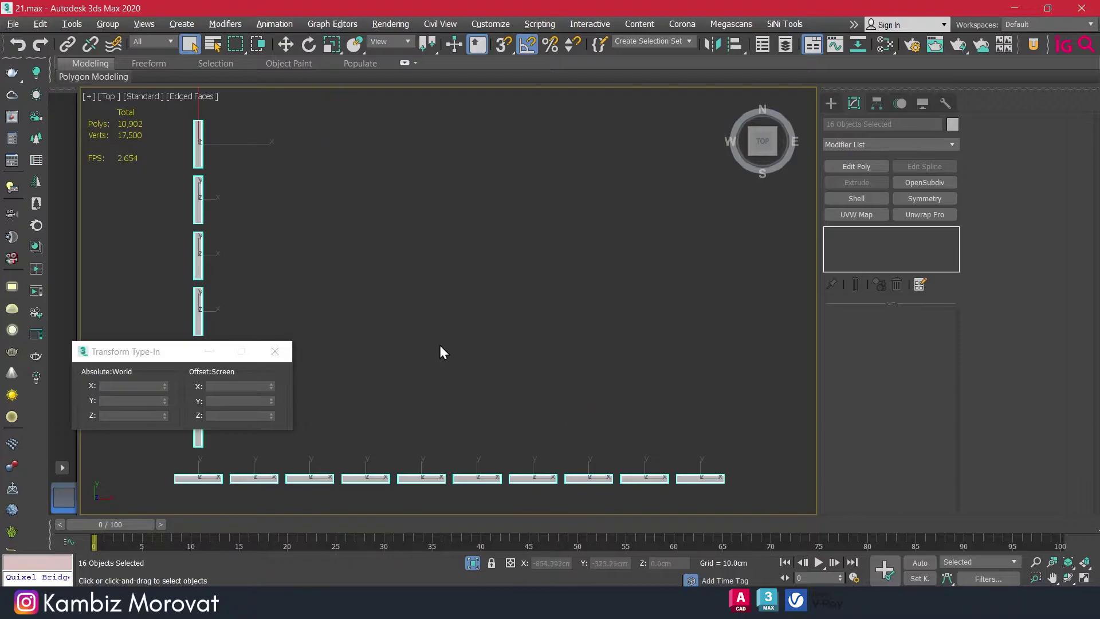
alt+middle_drag(442, 350, 437, 221)
- Attach Box456 through Box486 to Box468 and exit isolation to show the whole house
key(p)
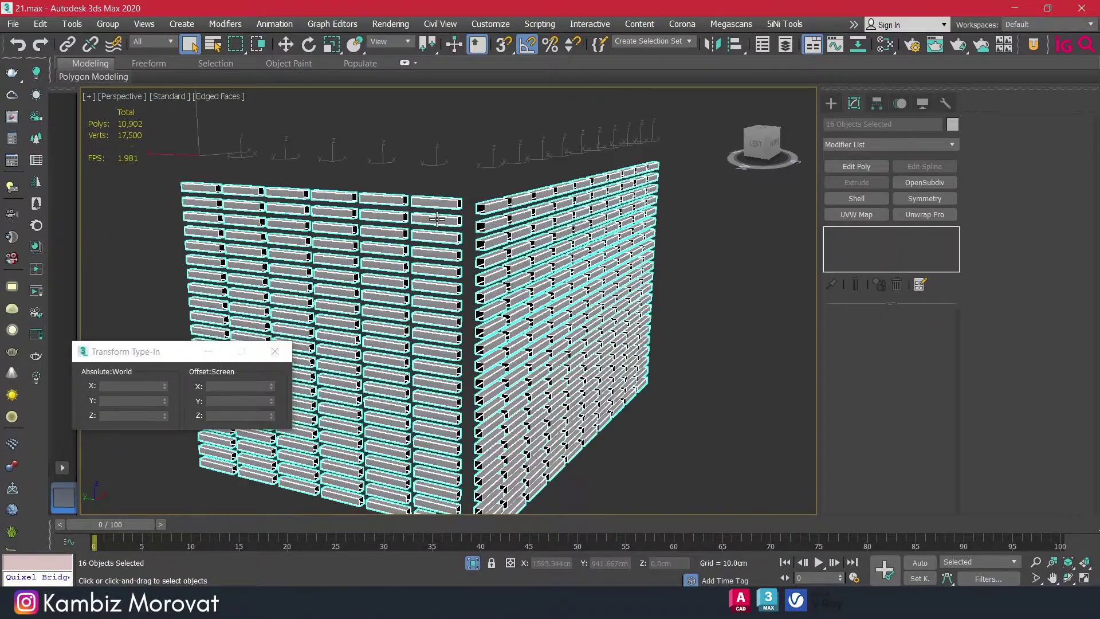
click(265, 200)
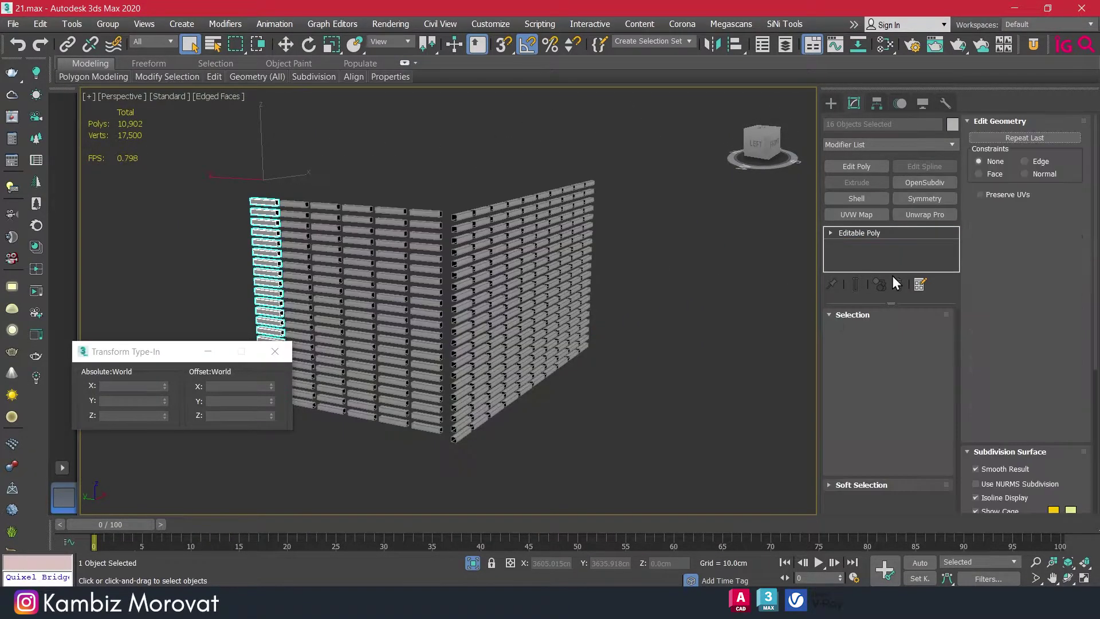
click(1018, 227)
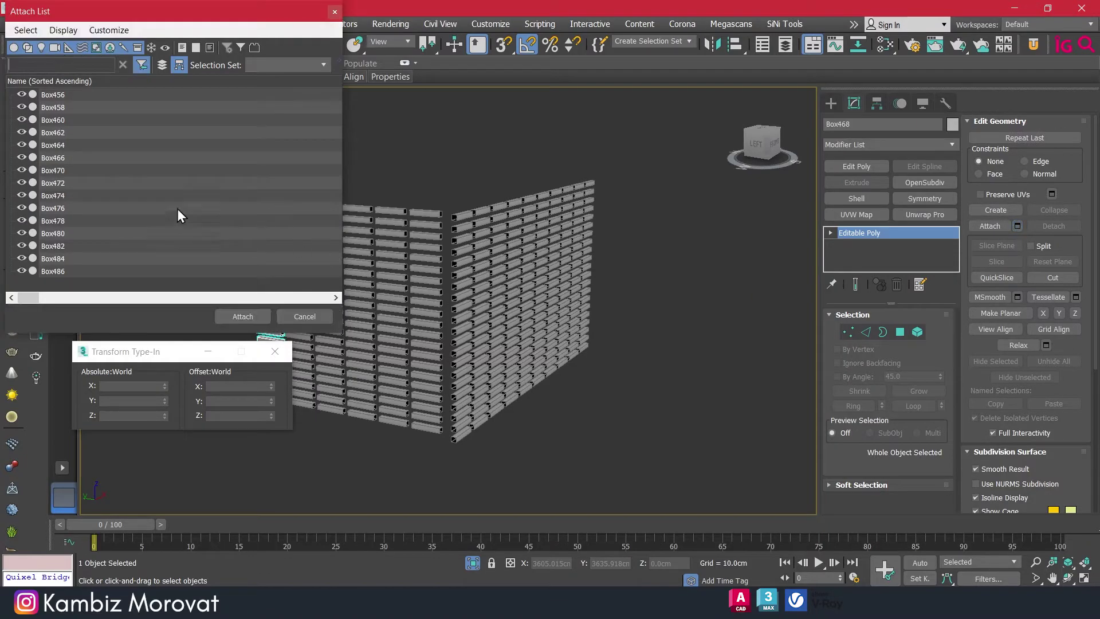
drag(77, 92, 78, 278)
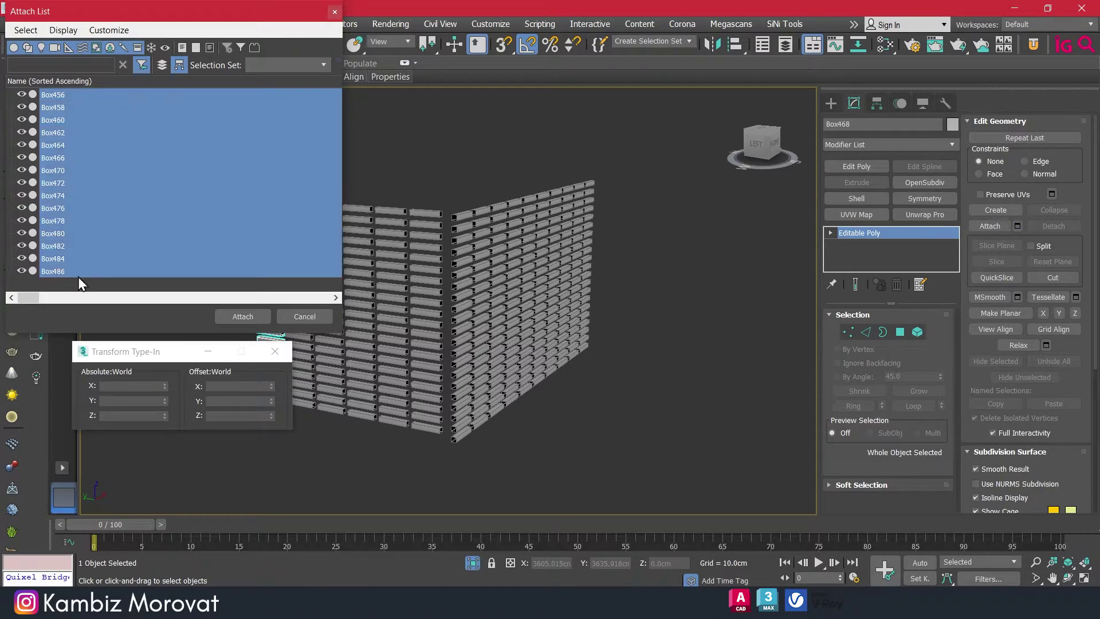
click(243, 317)
right_click(657, 285)
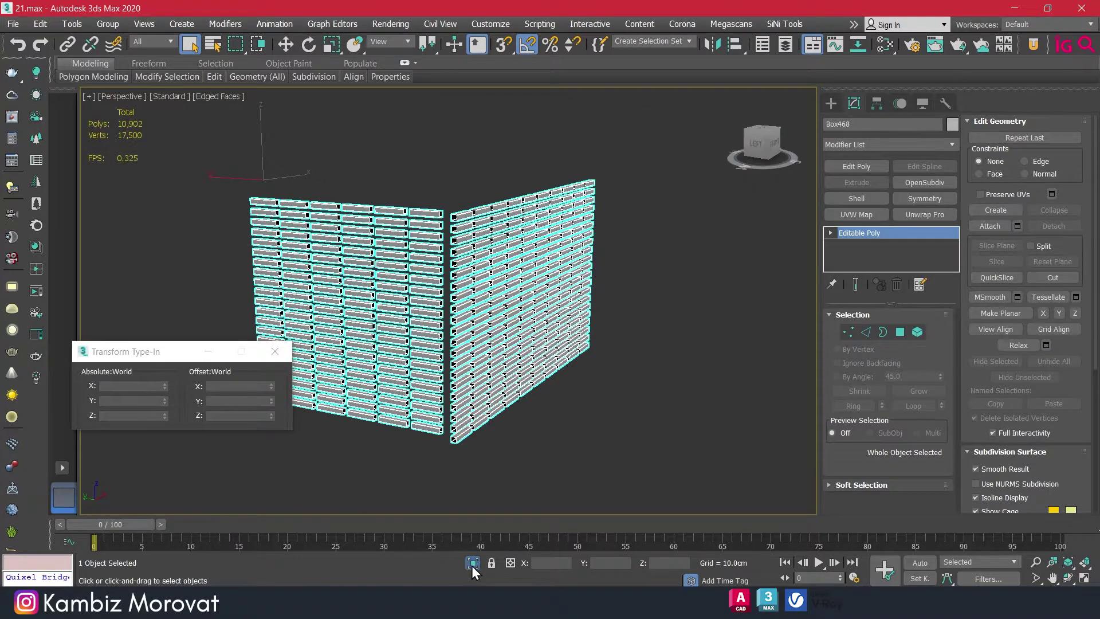
click(472, 565)
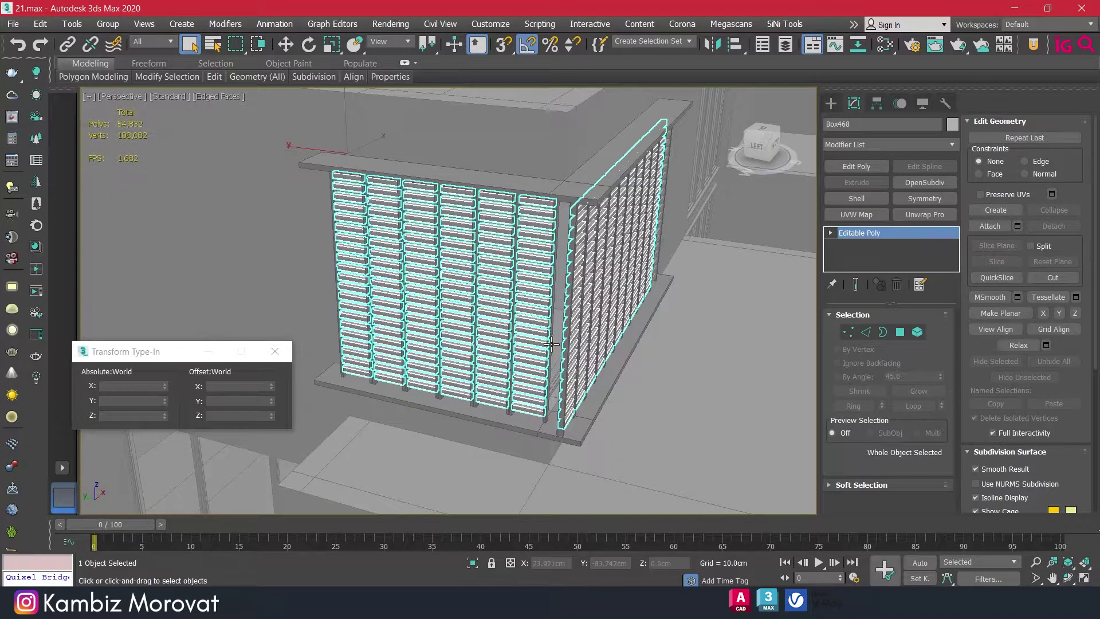
- Select post Box459 and attach the front-screen posts to it
click(542, 419)
scroll(447, 447, up, 5)
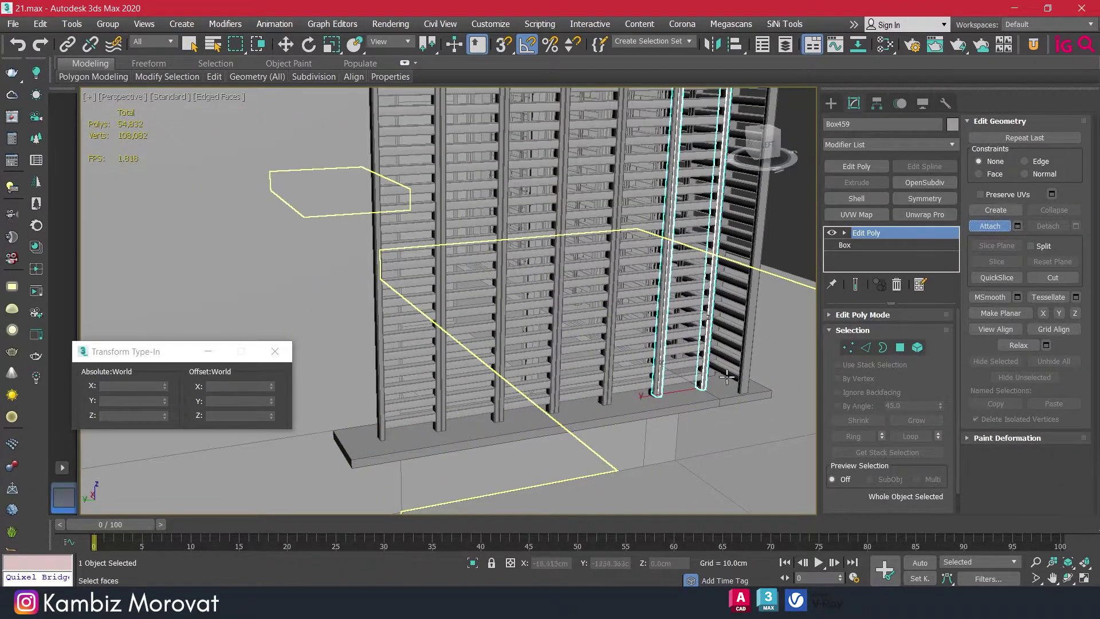
click(612, 396)
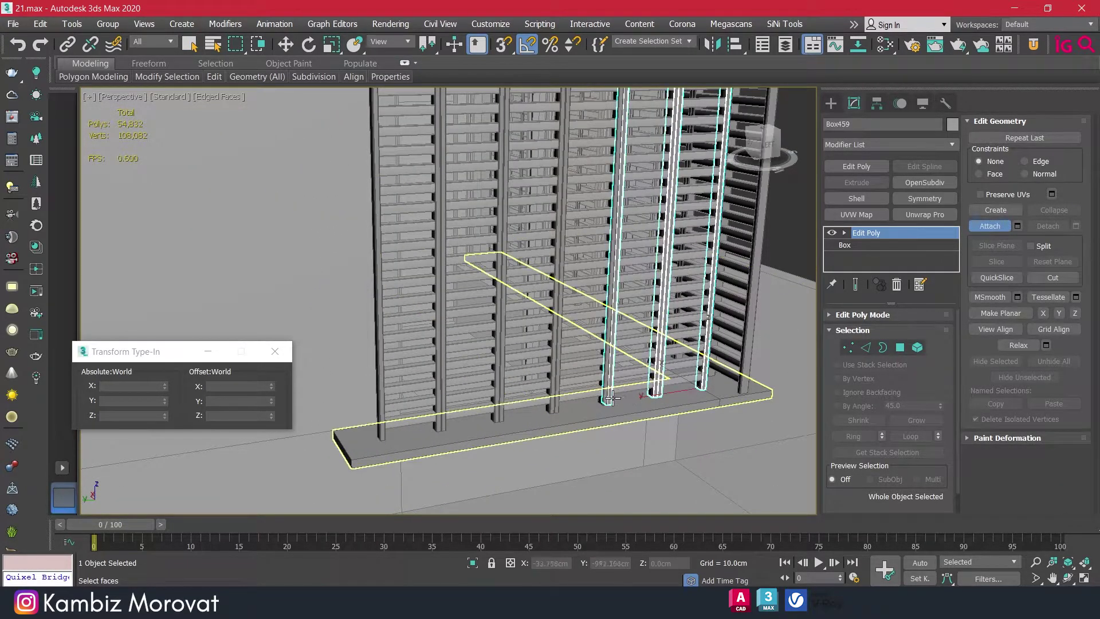
click(552, 408)
click(497, 417)
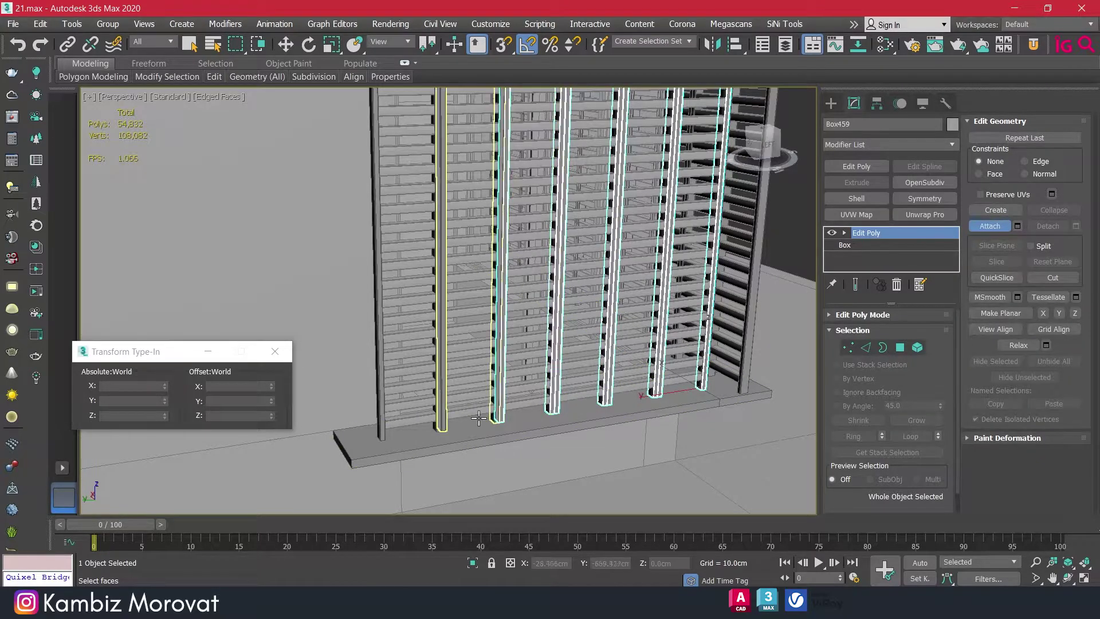
click(441, 424)
click(381, 434)
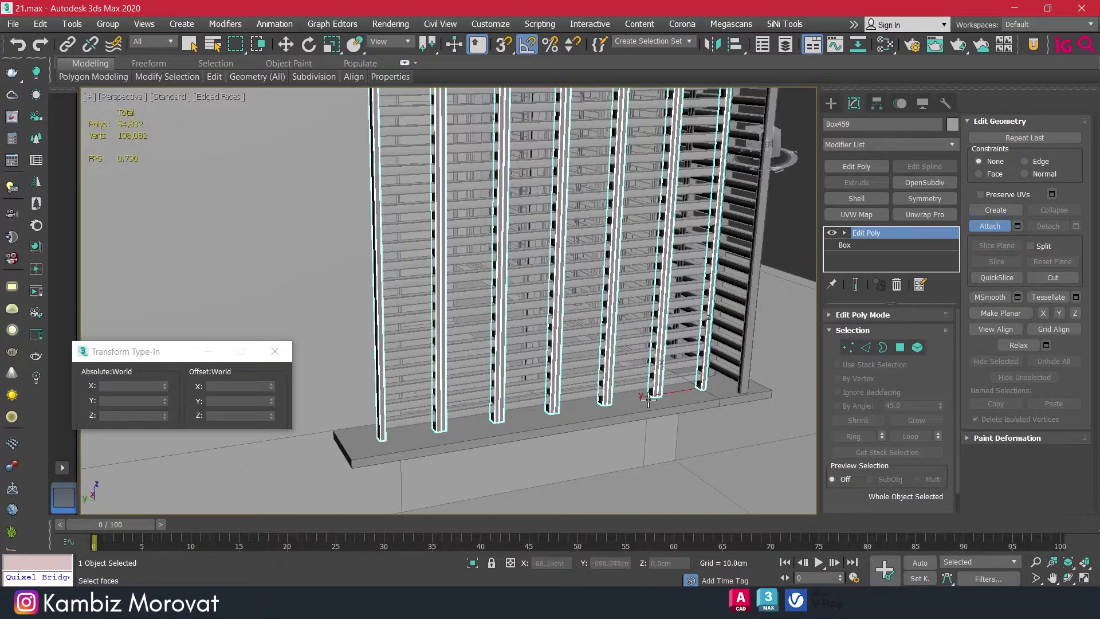
mouse_move(648, 398)
alt+middle_down()
mouse_move(487, 398)
mouse_move(615, 491)
mouse_move(593, 356)
mouse_move(504, 363)
mouse_move(469, 352)
alt+middle_up()
- Attach the remaining side-screen posts to Box459, then return to Select and Move and frame the screen
click(615, 491)
click(593, 355)
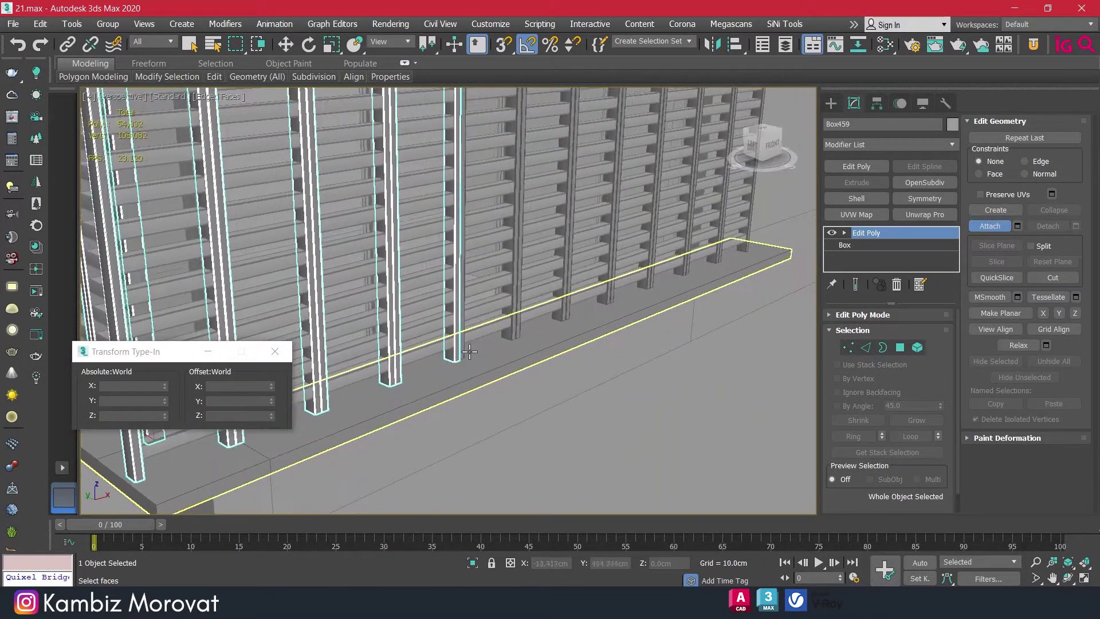
click(514, 332)
click(563, 314)
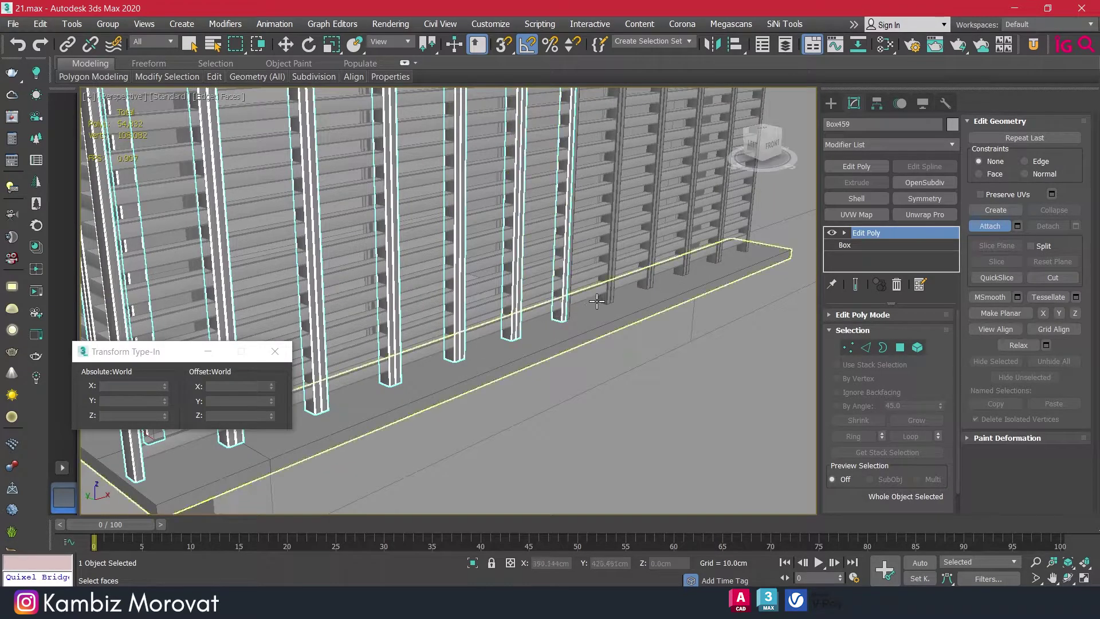
click(609, 286)
click(650, 275)
click(683, 264)
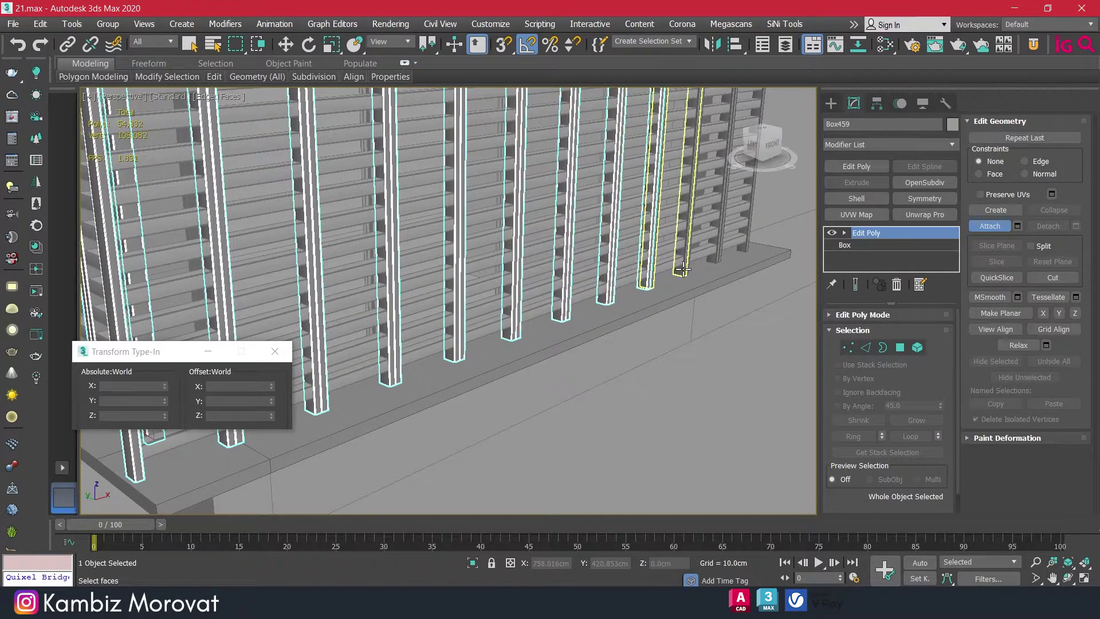
click(717, 263)
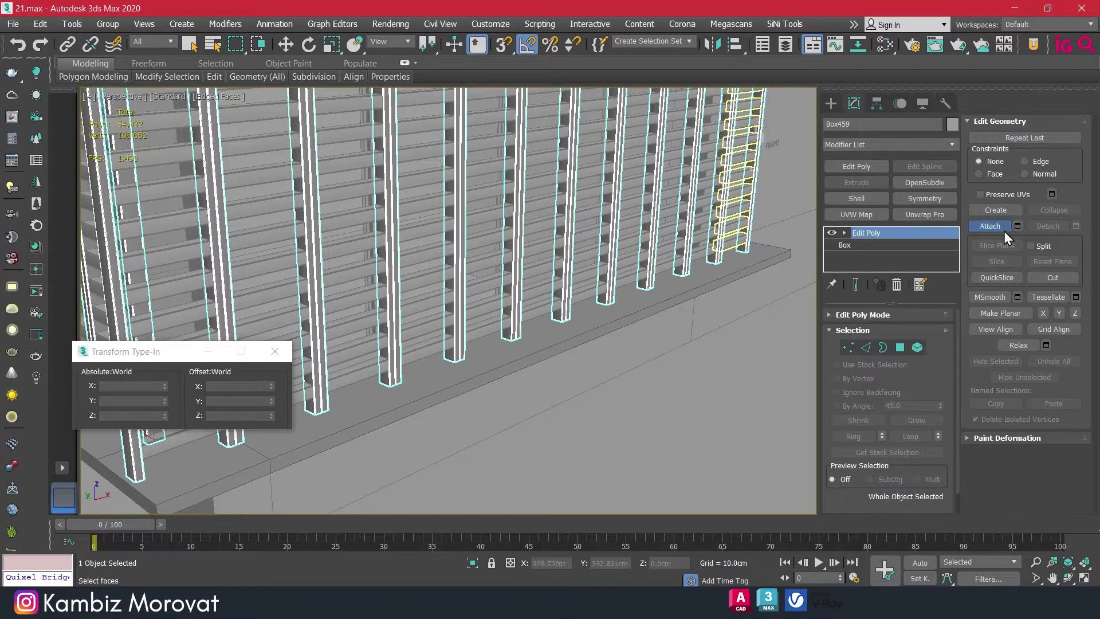
key(w)
key(z)
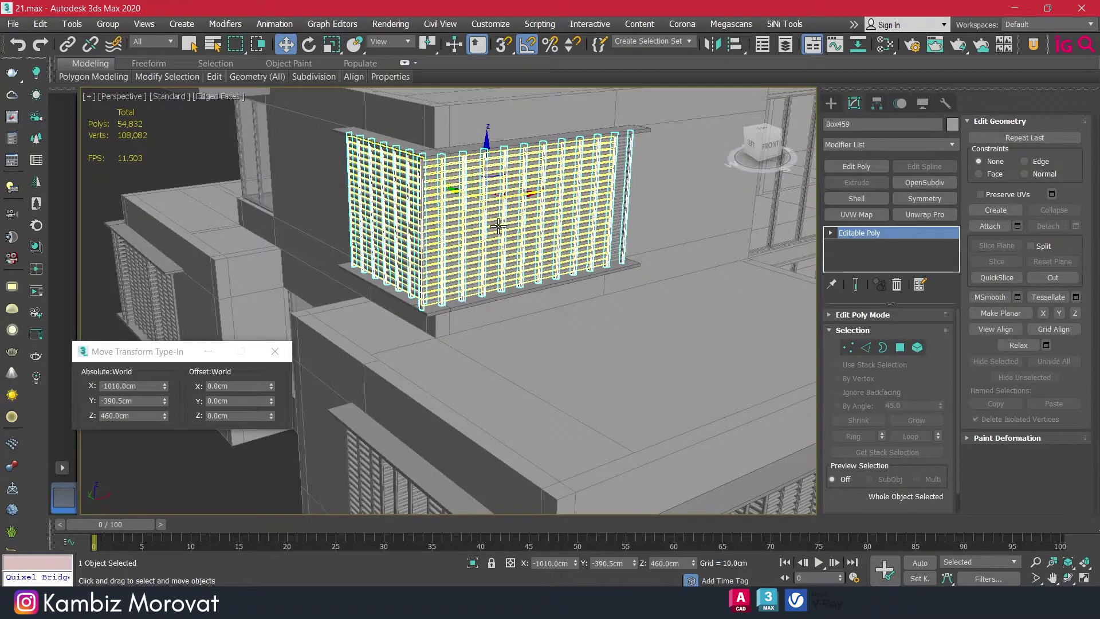
- Add slat object Box468 to the selection with posts Box459, trying and cancelling a sideways move
ctrl+click(427, 209)
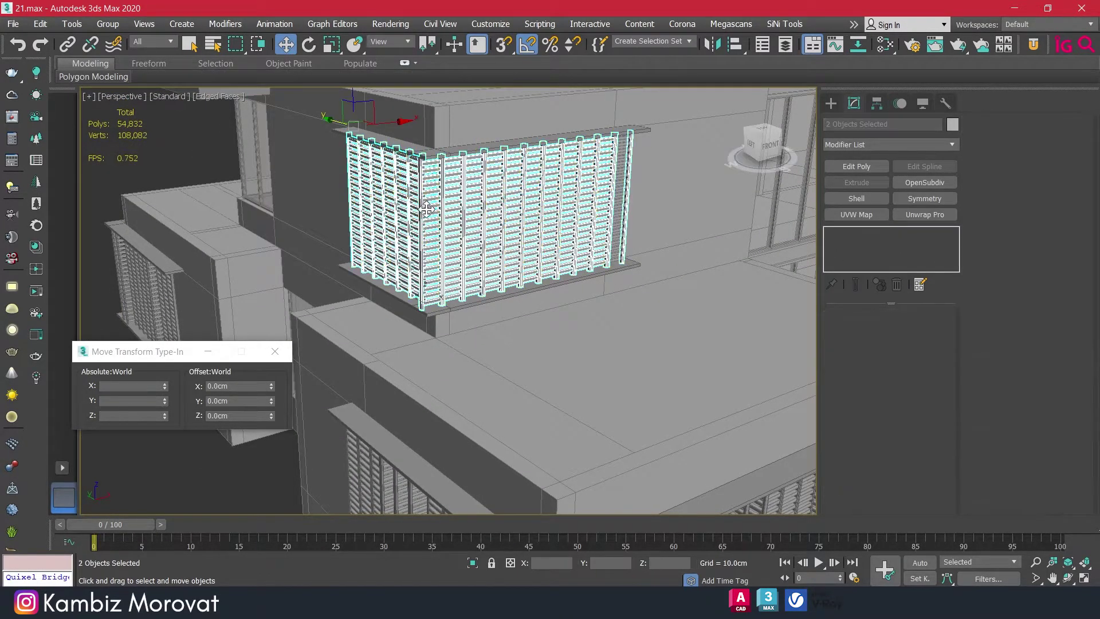
mouse_move(426, 209)
alt+middle_down()
mouse_move(670, 197)
mouse_move(613, 196)
mouse_move(571, 159)
alt+middle_up()
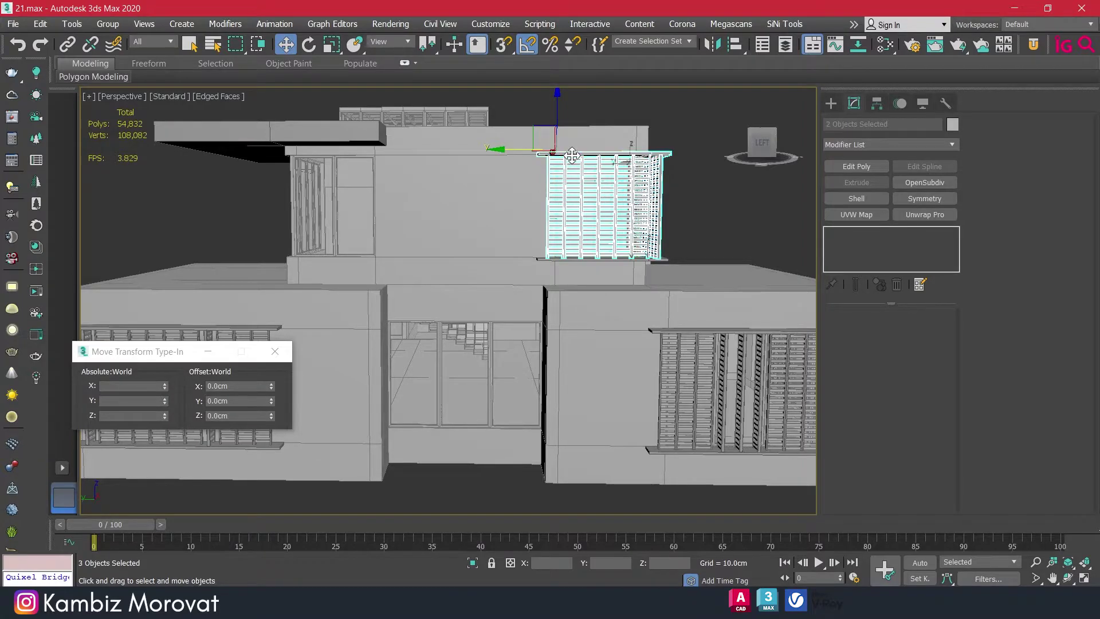
alt+middle_drag(563, 259, 541, 202)
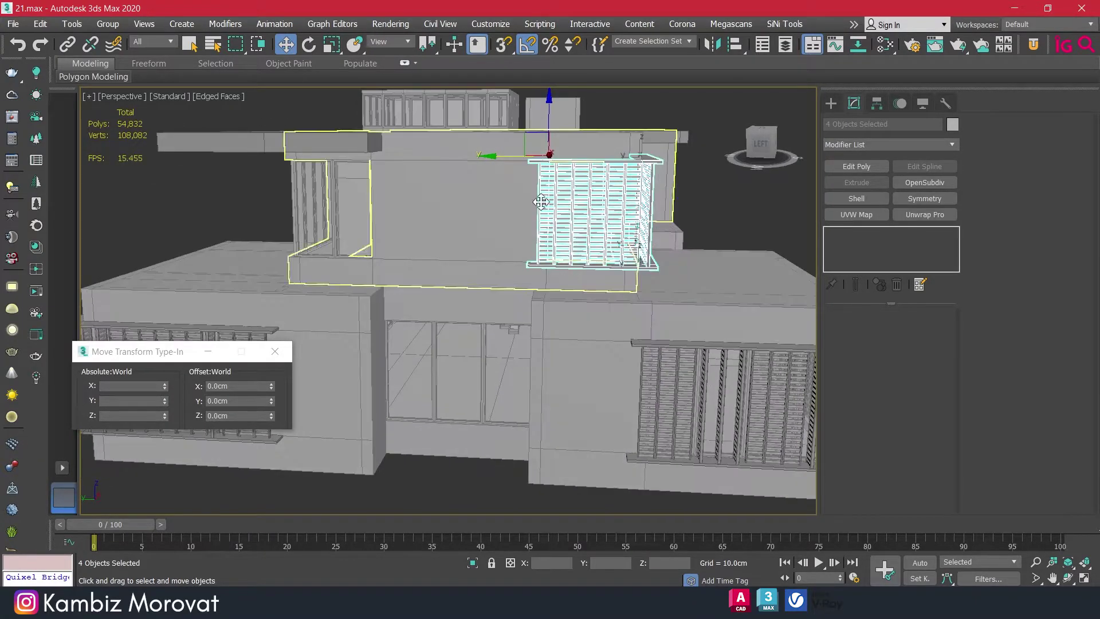
drag(503, 151, 730, 191)
right_click(730, 191)
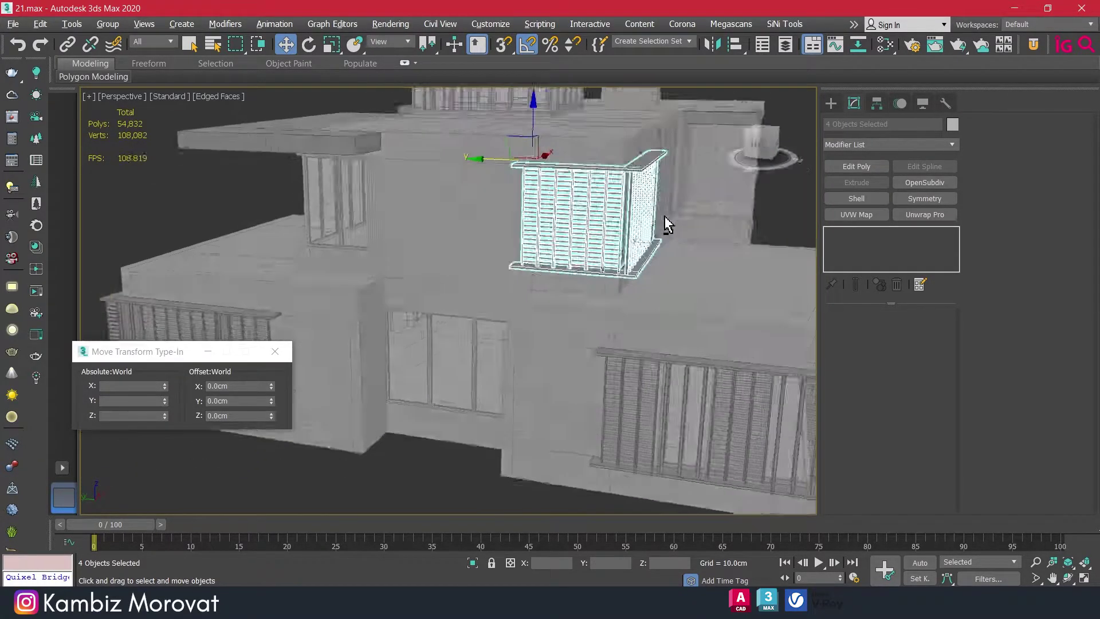
mouse_move(665, 216)
alt+middle_down()
mouse_move(625, 228)
mouse_move(462, 152)
mouse_move(720, 228)
mouse_move(532, 227)
alt+middle_up()
- Pick slat panel Box468, then abandon the Attach operation in favour of Move
key(z)
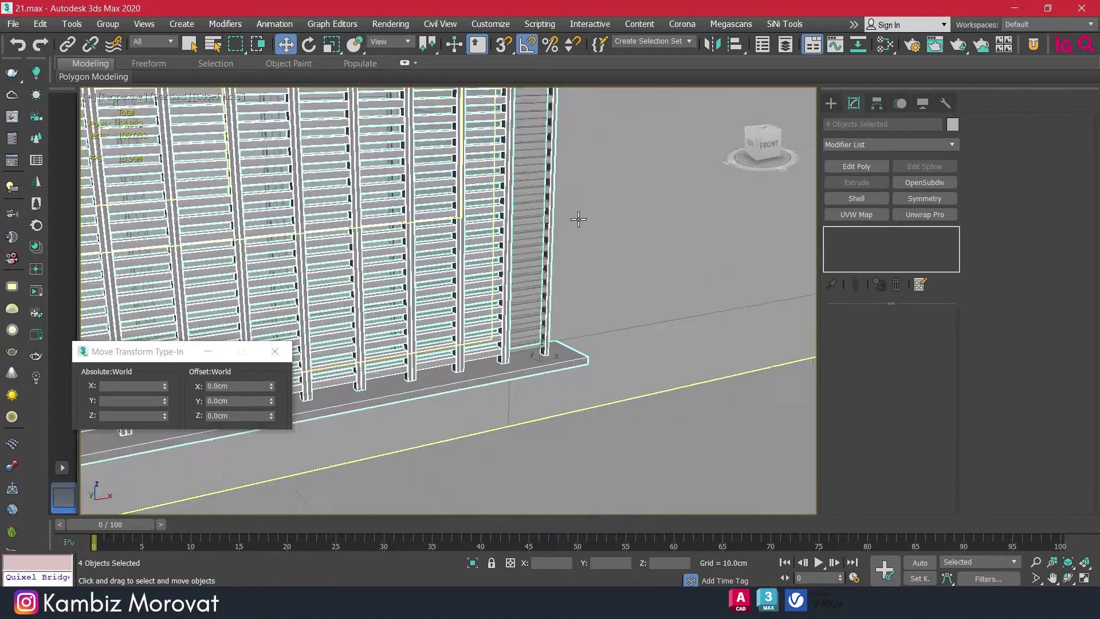
click(494, 237)
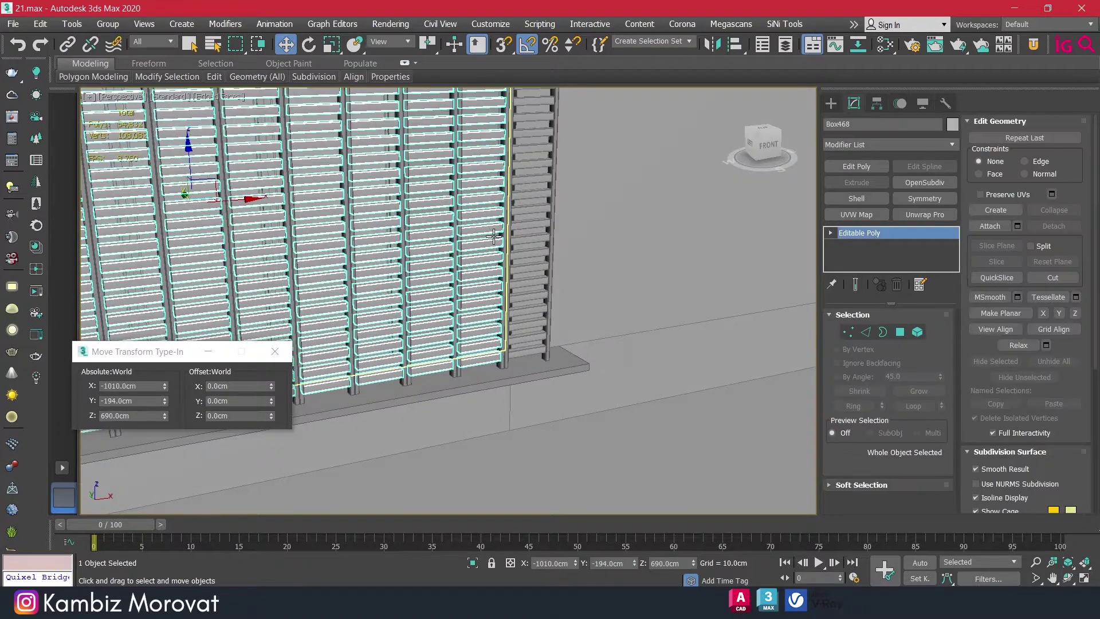
click(989, 226)
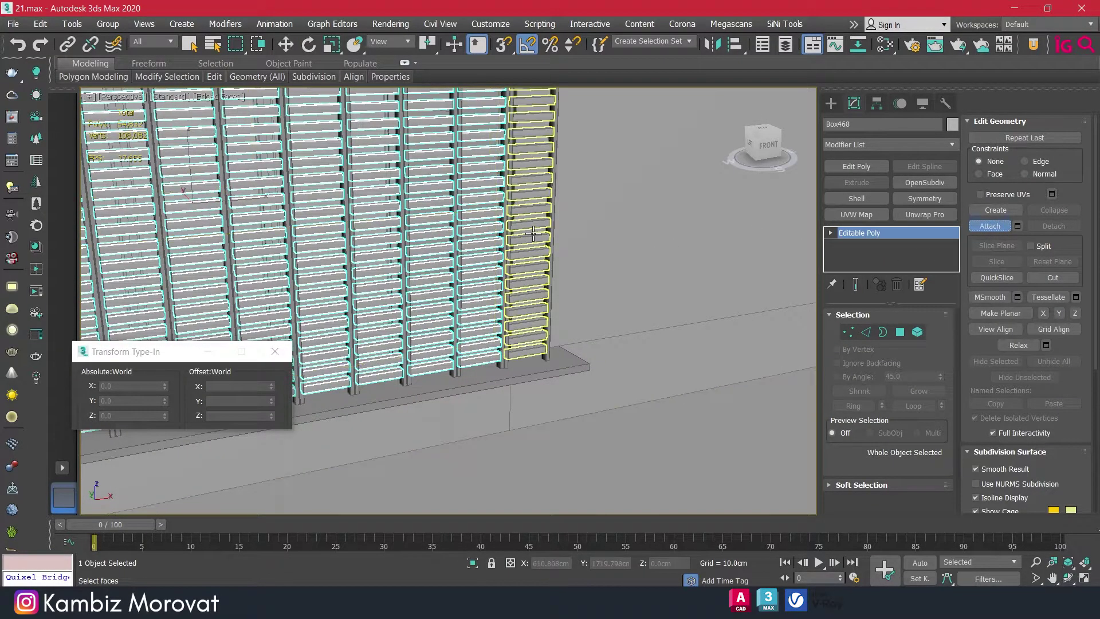
key(w)
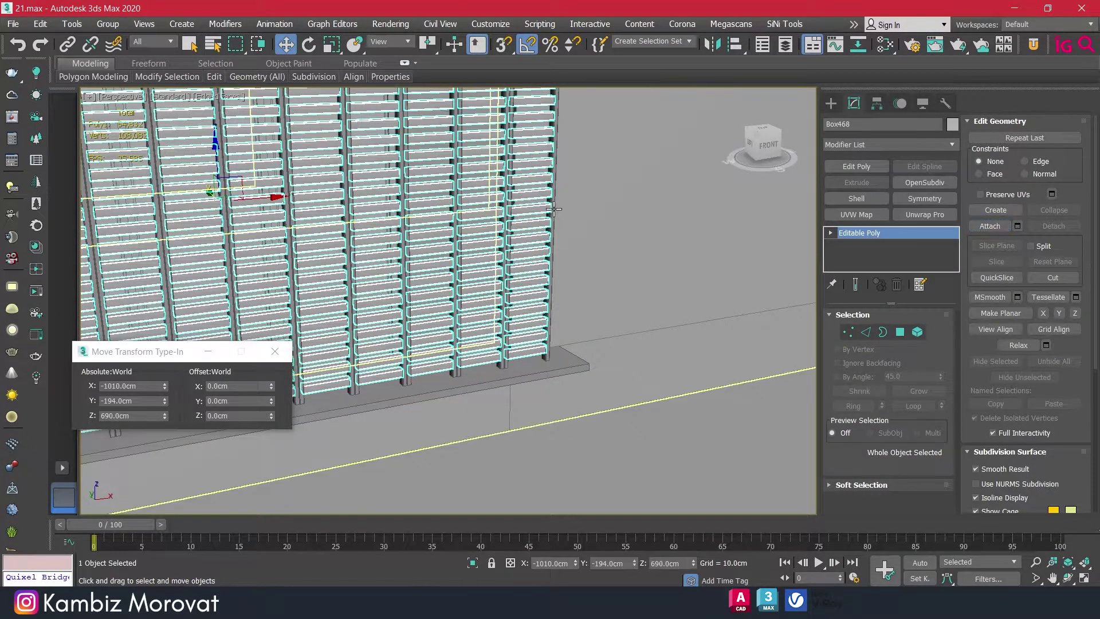
- Select two screen panels with the bottom and top ledges, undoing a stray wall pick
ctrl+click(534, 335)
ctrl+click(539, 356)
key(z)
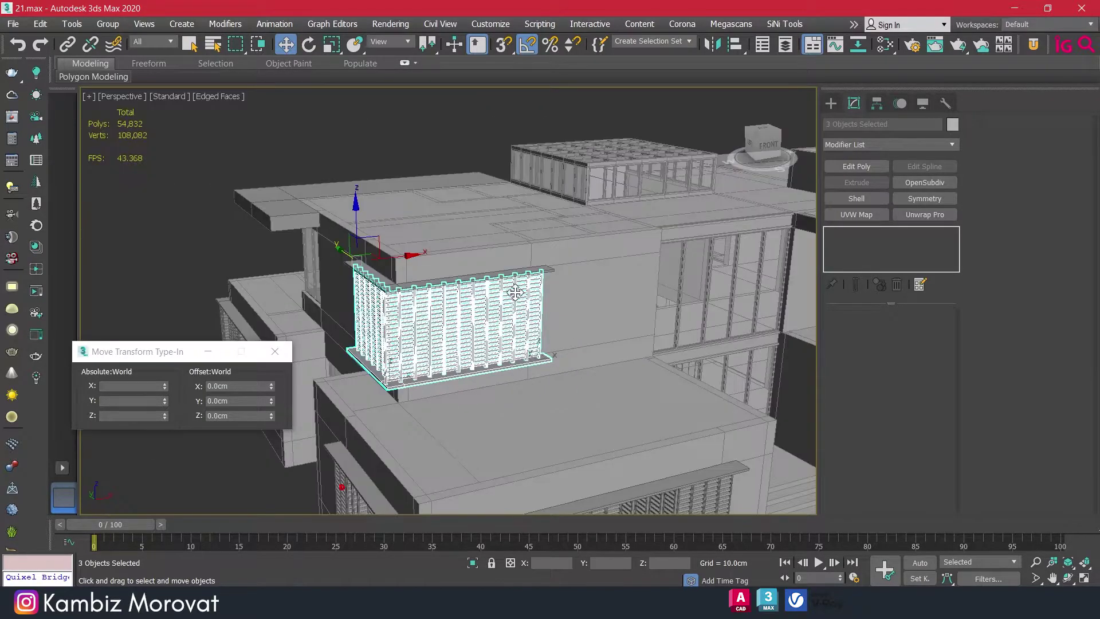
ctrl+click(510, 283)
alt+middle_drag(510, 283, 396, 277)
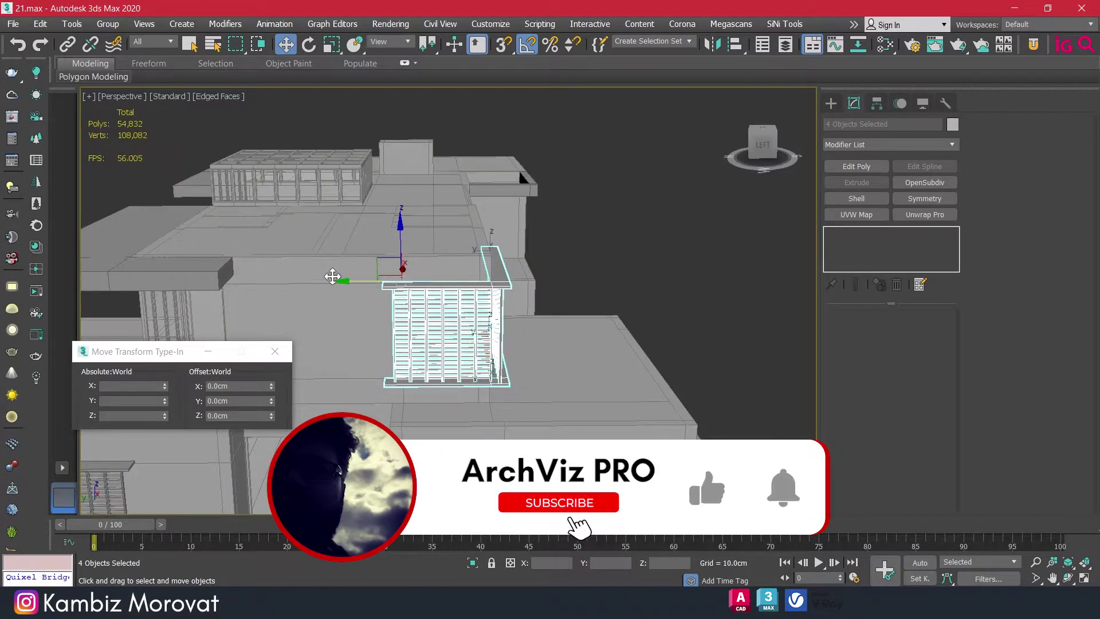
click(345, 283)
key(ctrl+z)
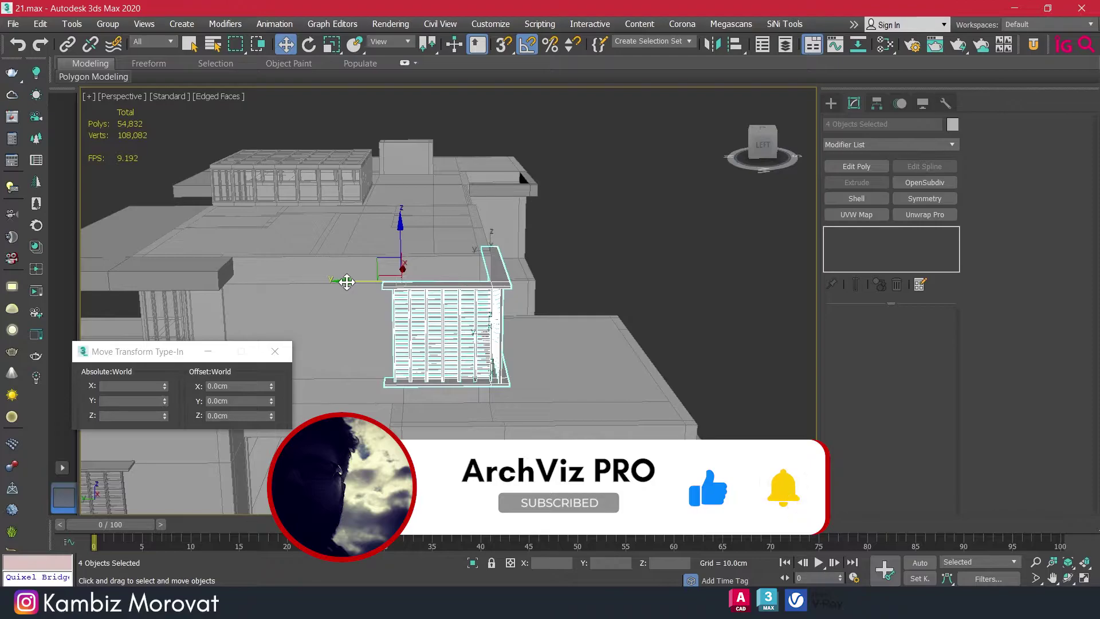
alt+middle_drag(345, 283, 544, 297)
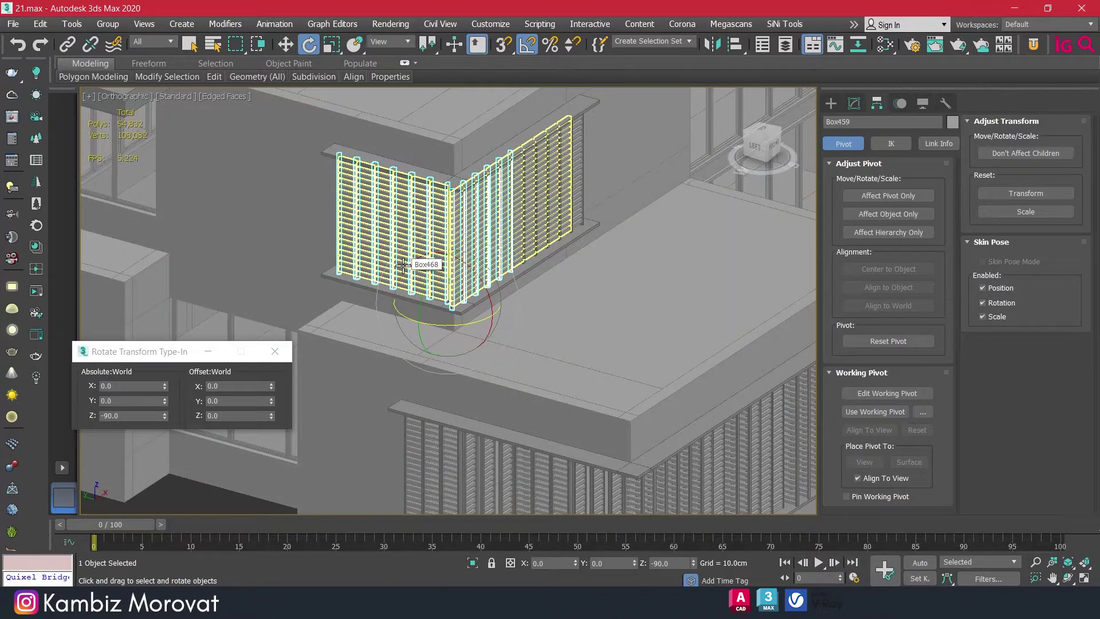
- Isolate slat panel Box468 with Alt+Q, then restore the rest of the building
click(403, 265)
key(alt+q)
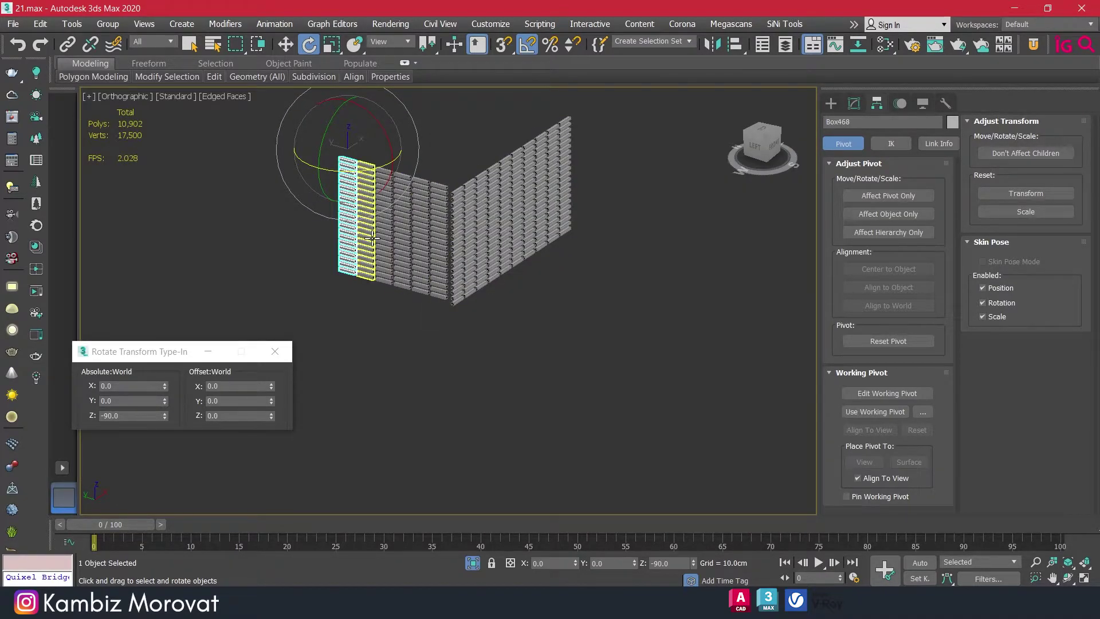
click(472, 563)
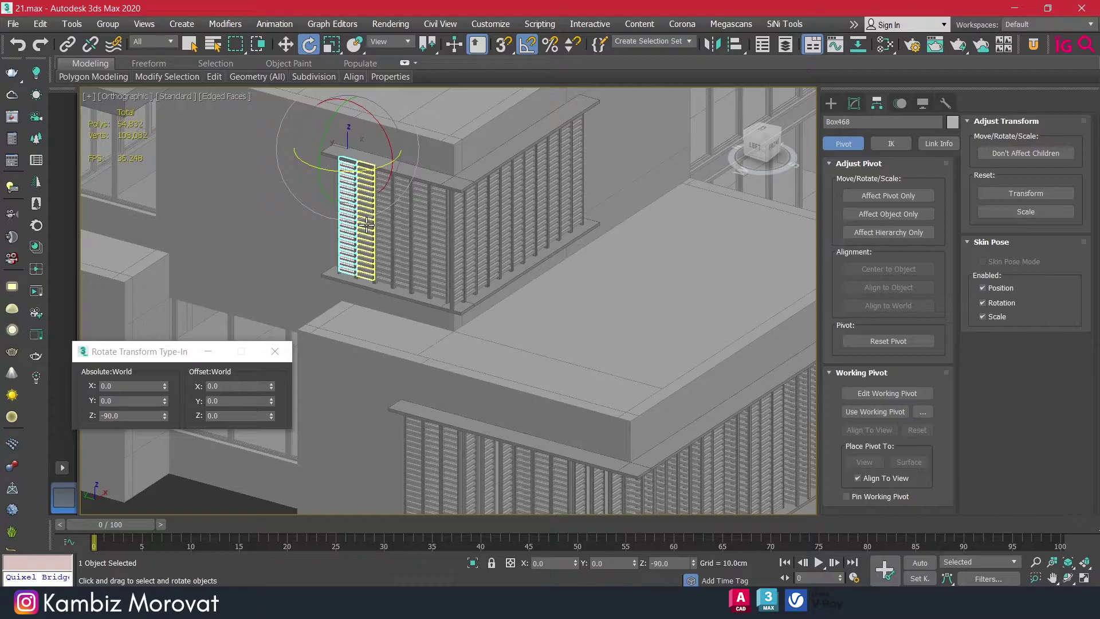
scroll(366, 225, up, 5)
alt+middle_drag(366, 225, 357, 237)
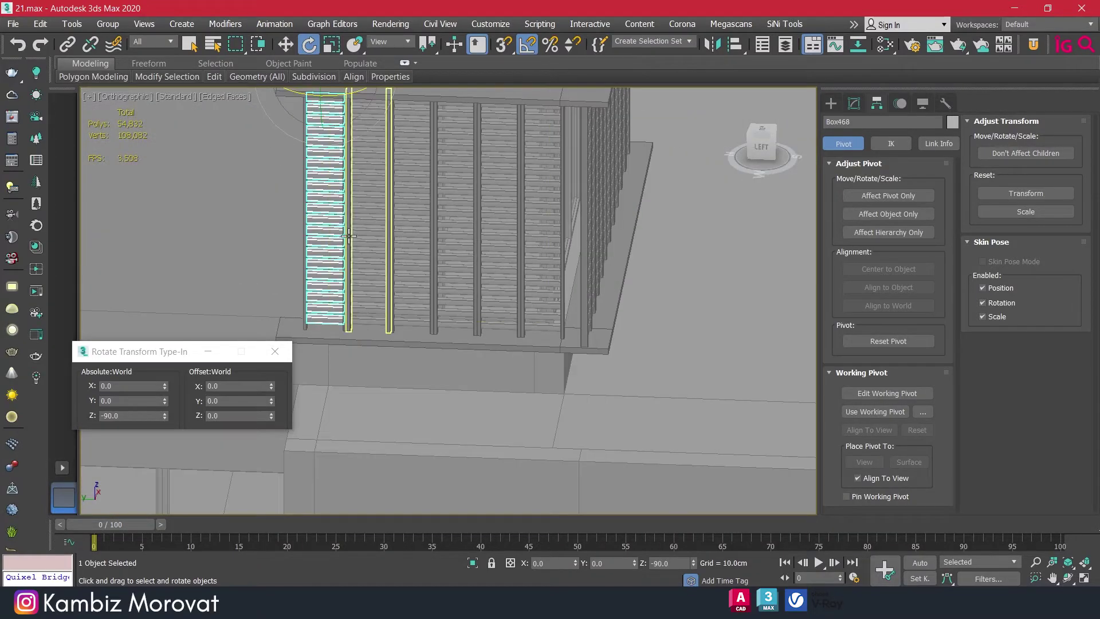
- Add the first run of slat panels to the selection from the side view
ctrl+click(366, 235)
ctrl+click(414, 226)
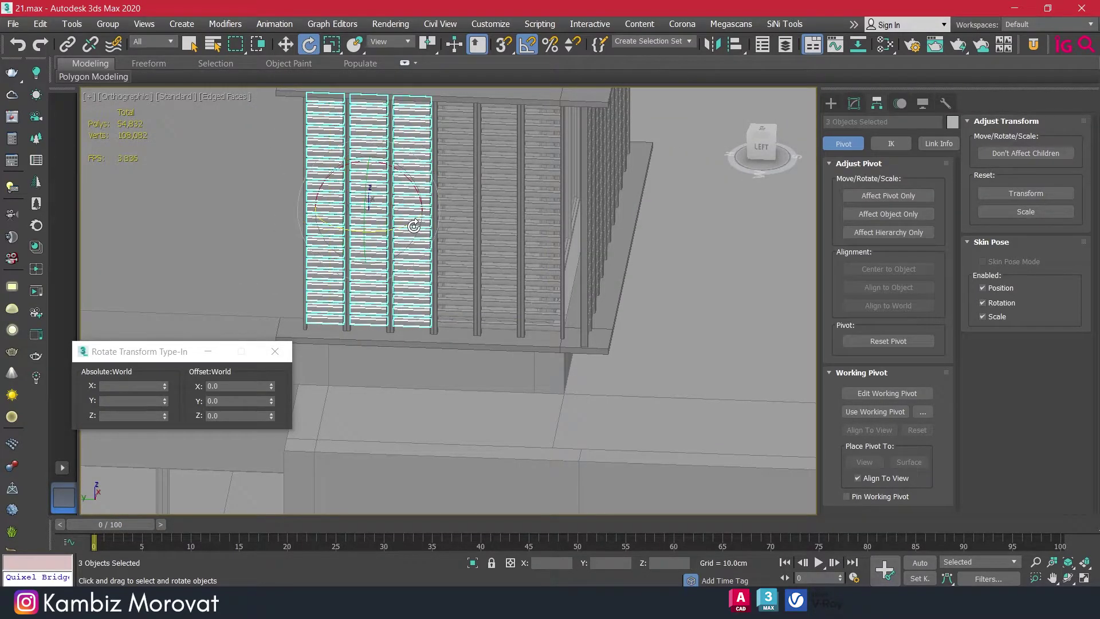
key(q)
ctrl+click(456, 226)
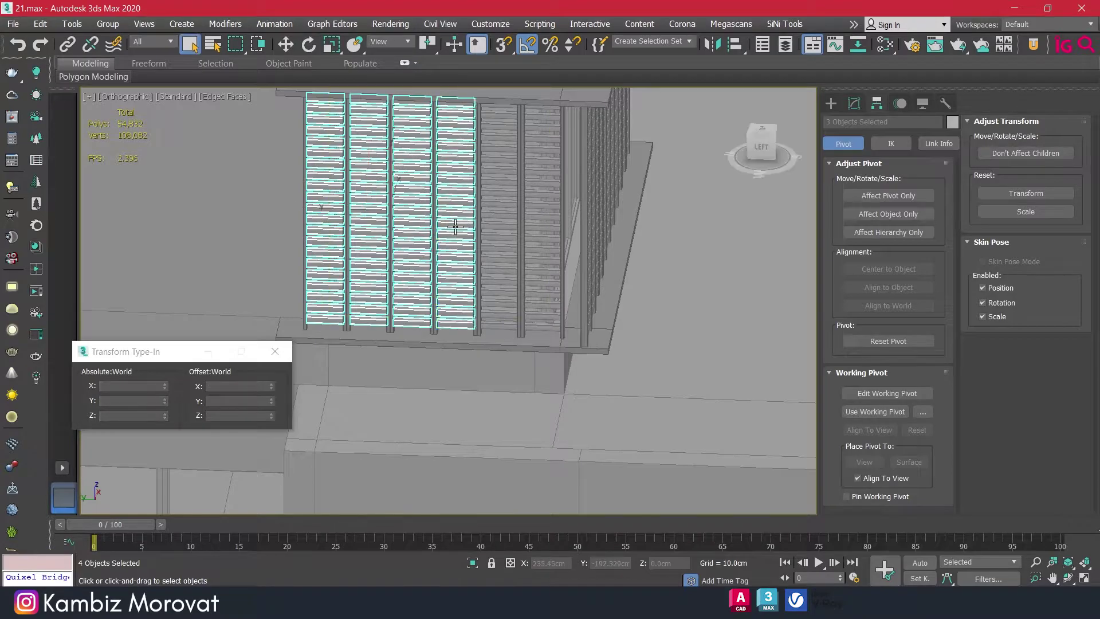
ctrl+click(496, 224)
ctrl+click(534, 229)
alt+middle_drag(569, 231, 493, 246)
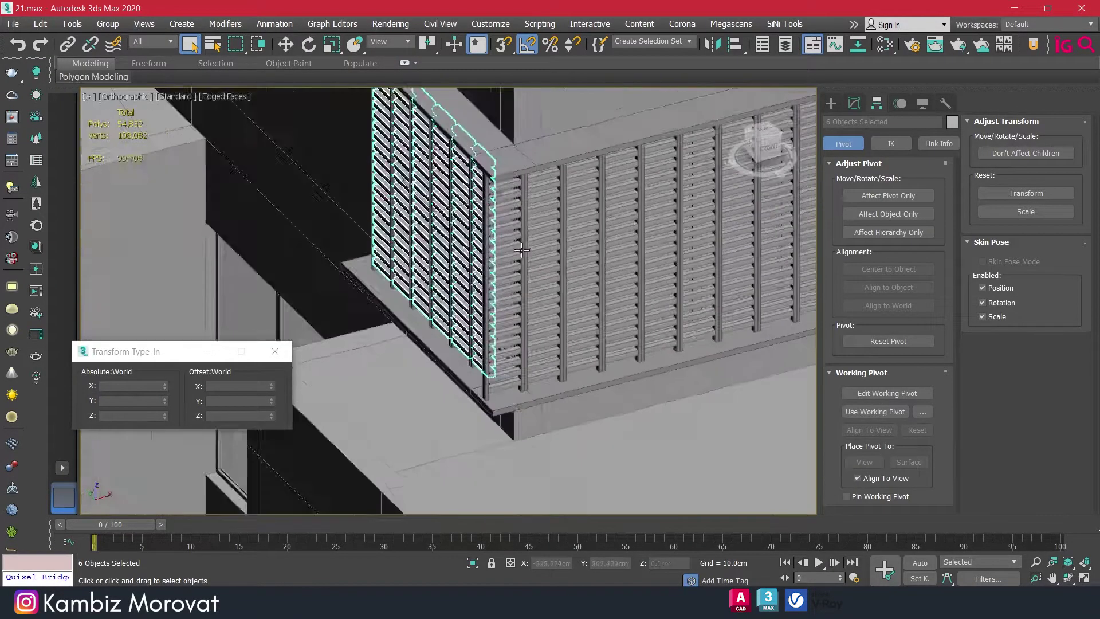
- Add the remaining slat panels along the screen's front face to the selection
ctrl+click(481, 287)
ctrl+click(517, 292)
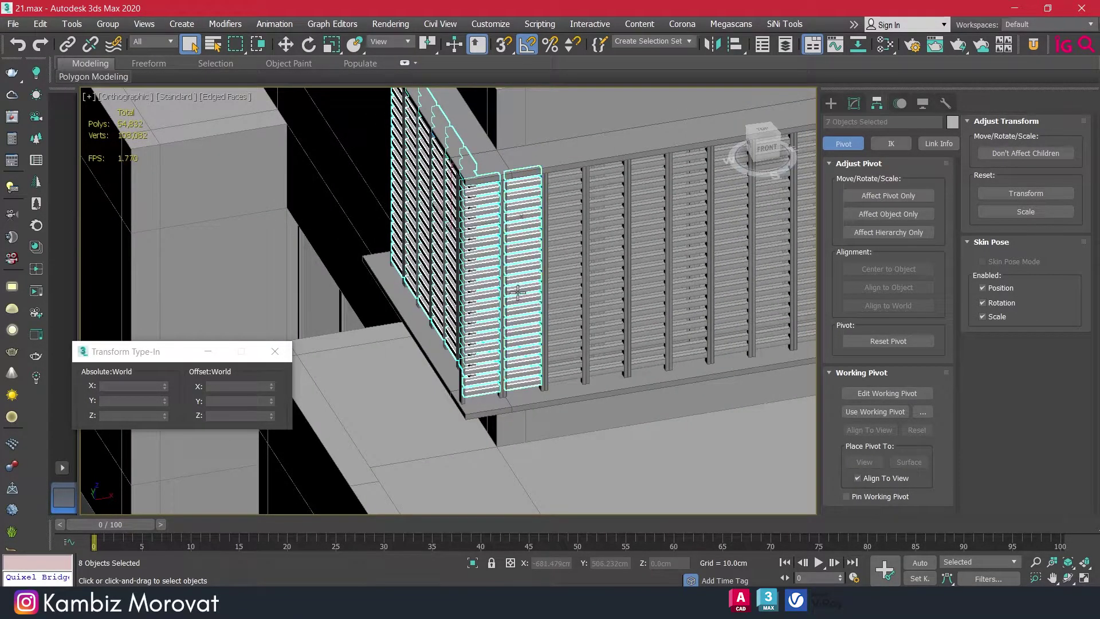
ctrl+click(557, 285)
ctrl+click(607, 280)
middle_drag(647, 275, 518, 267)
ctrl+click(518, 266)
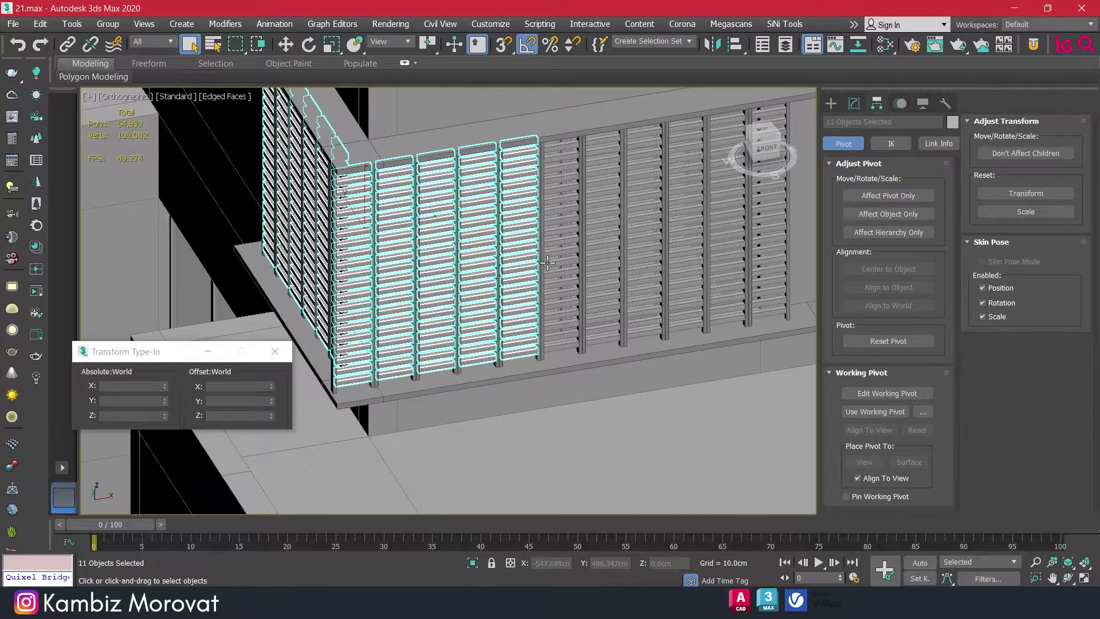
ctrl+click(603, 255)
ctrl+click(648, 256)
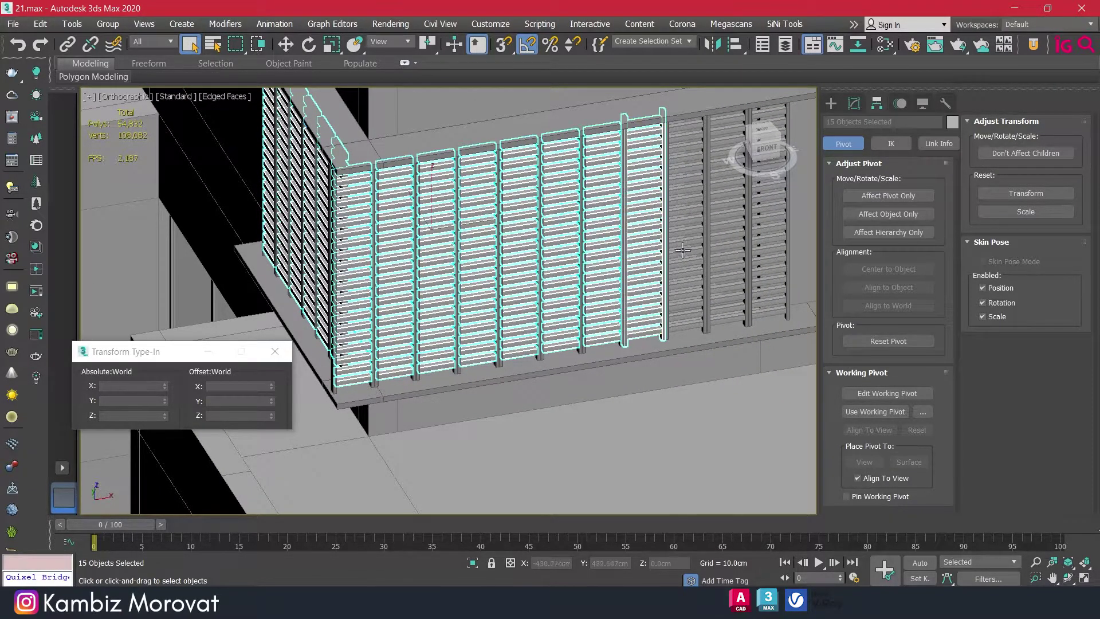
ctrl+click(683, 250)
ctrl+click(726, 241)
ctrl+click(759, 234)
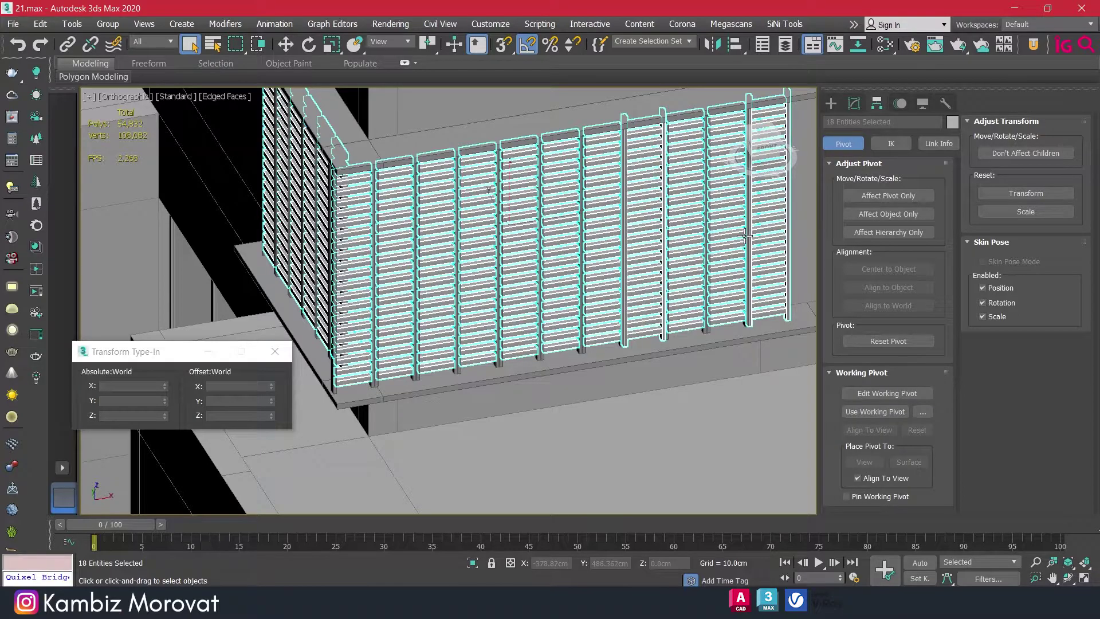
- Add the vertical posts and the base slab under the railing to the selection
ctrl+click(708, 326)
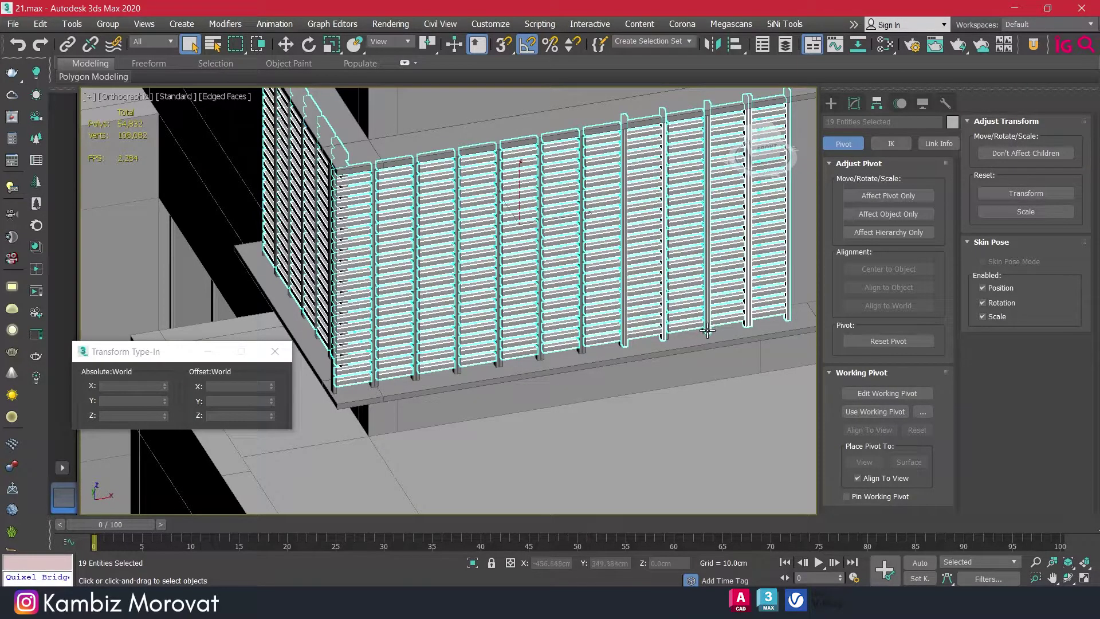
ctrl+click(666, 335)
ctrl+click(641, 346)
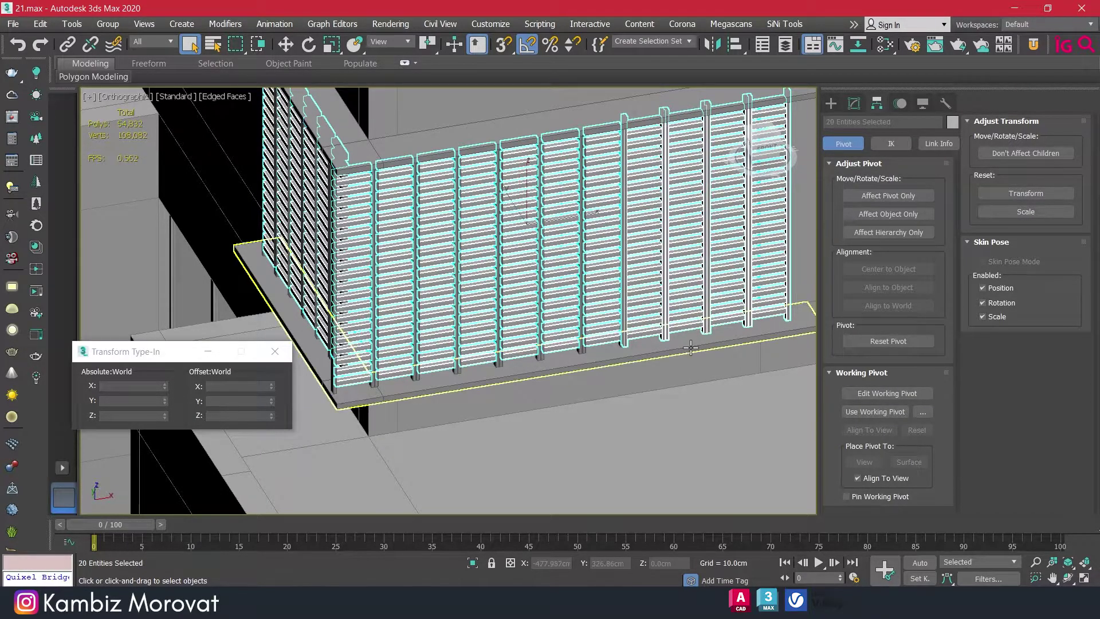
ctrl+click(619, 343)
scroll(619, 344, up, 2)
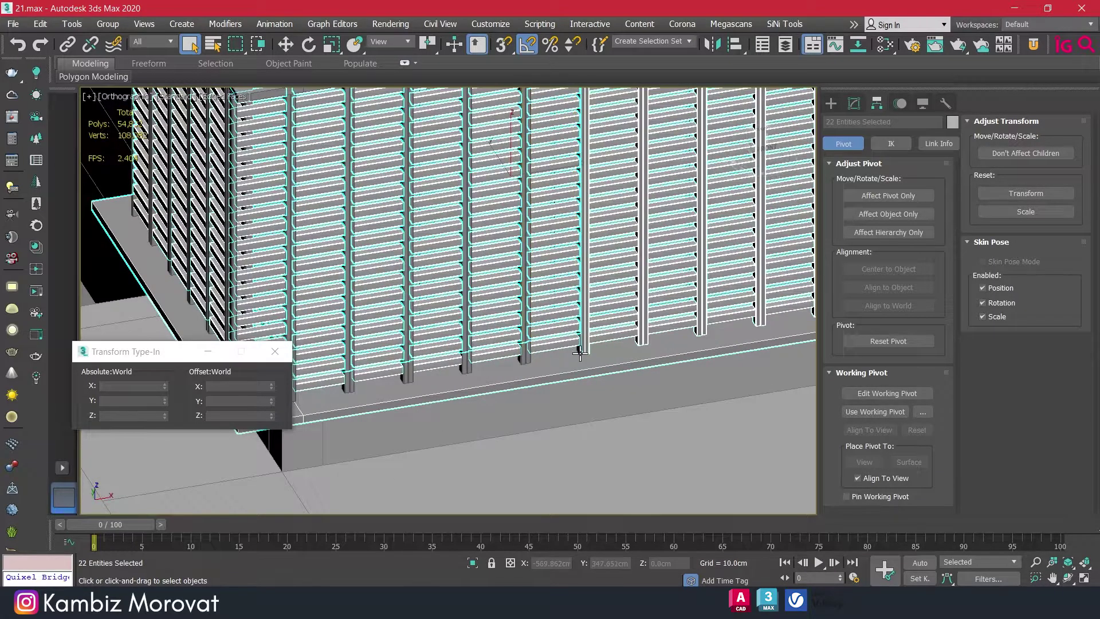
ctrl+click(531, 358)
ctrl+click(469, 370)
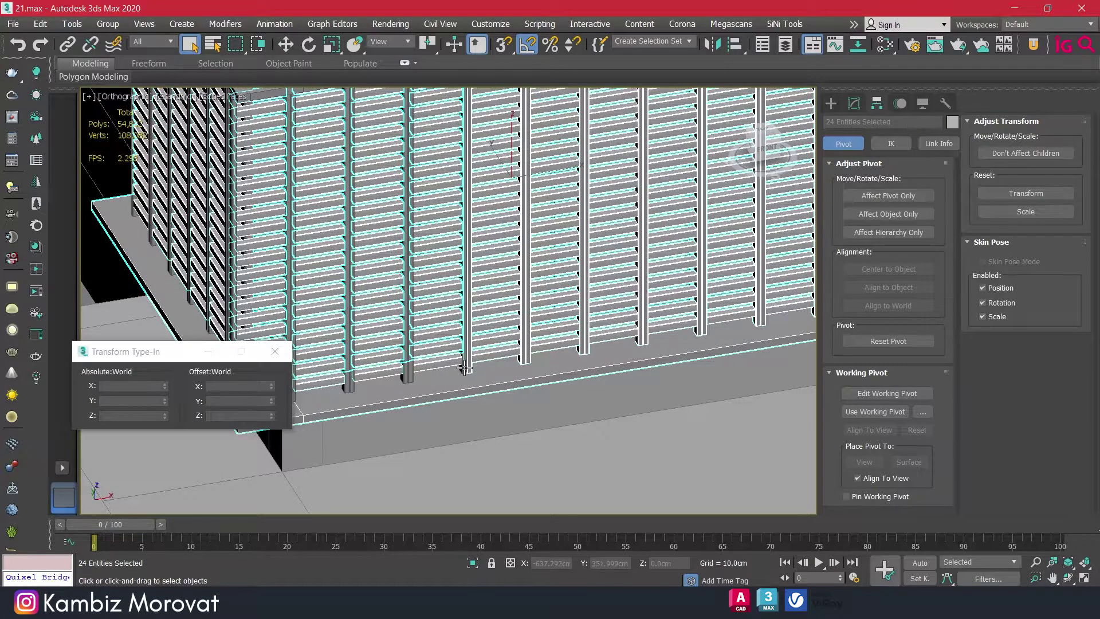
ctrl+click(403, 378)
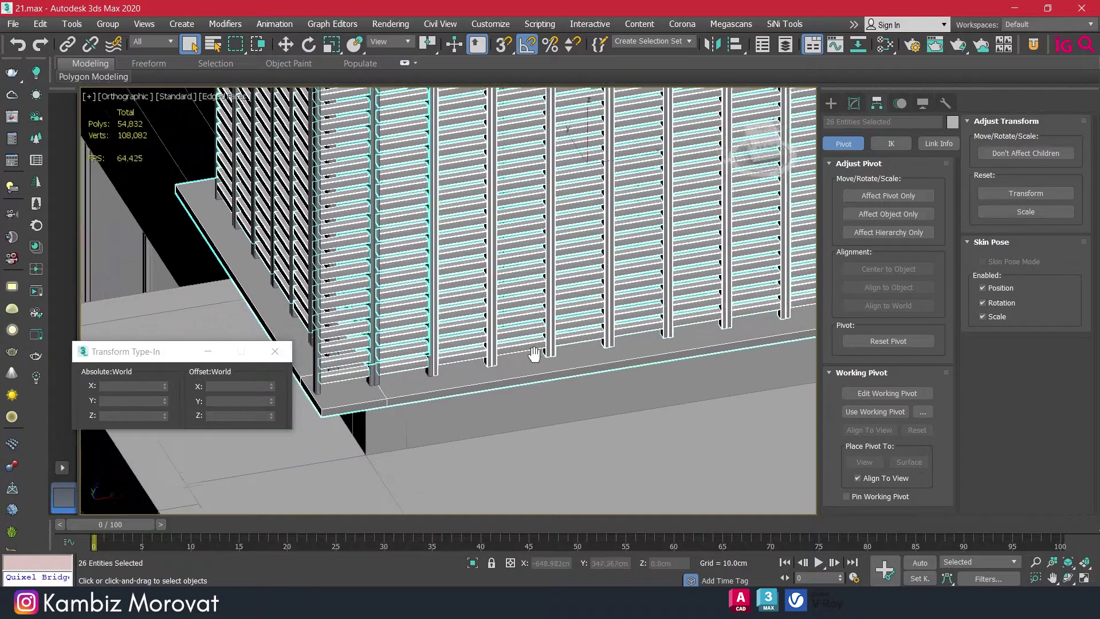
middle_drag(518, 369, 556, 347)
ctrl+click(500, 355)
ctrl+click(453, 363)
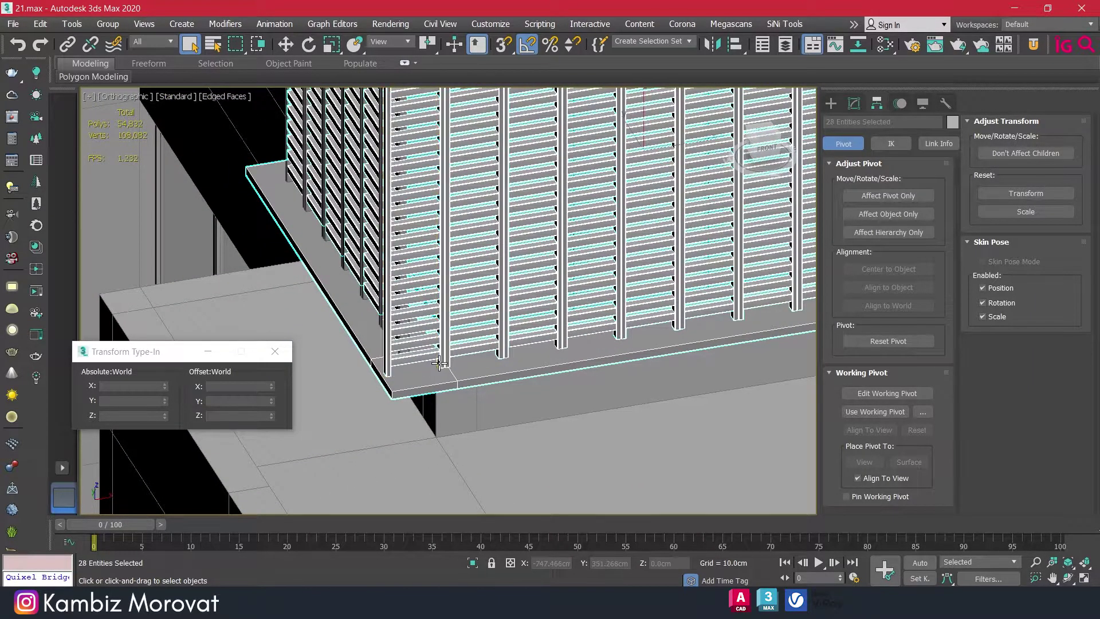
scroll(491, 359, down, 3)
- Add the posts on the screen's far side and the top handrail slab
alt+middle_drag(491, 358, 705, 348)
ctrl+click(723, 347)
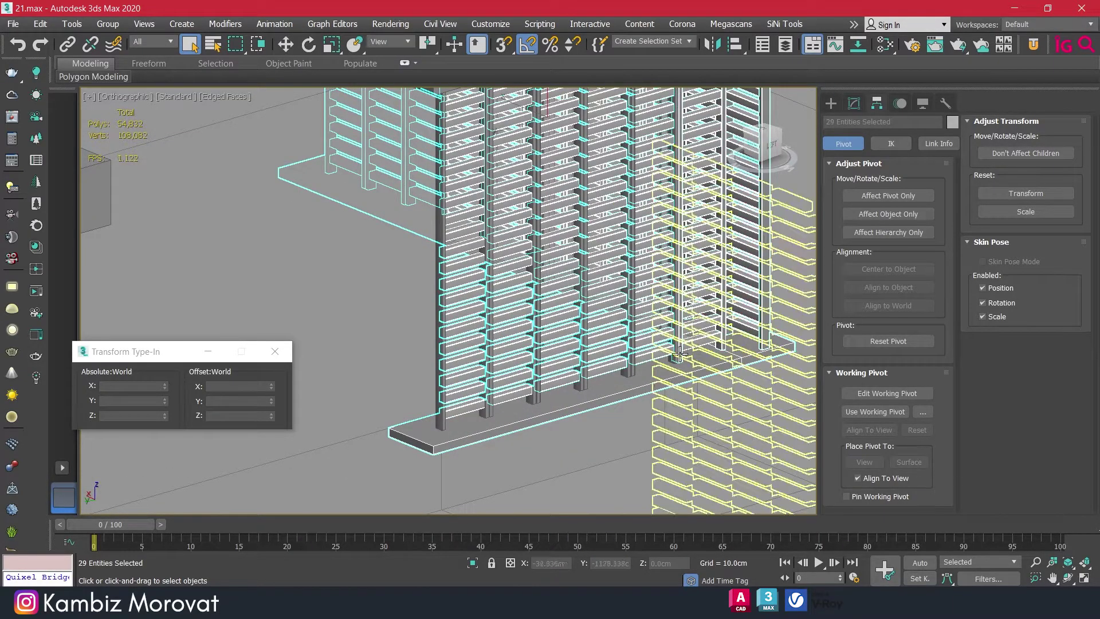
ctrl+click(625, 366)
ctrl+click(621, 367)
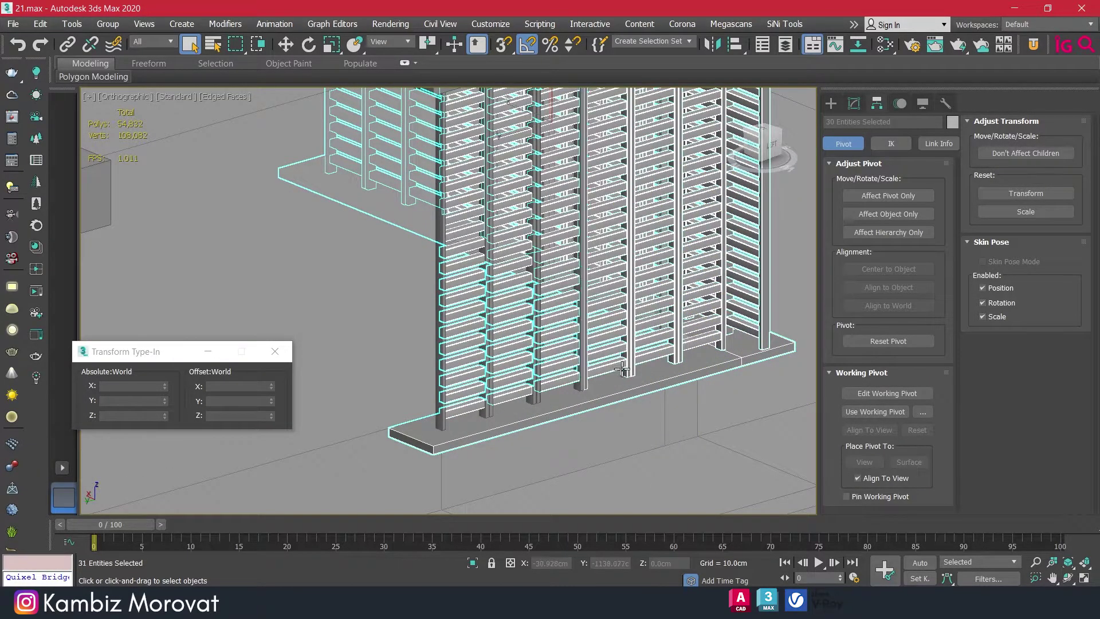
ctrl+click(578, 386)
ctrl+click(533, 399)
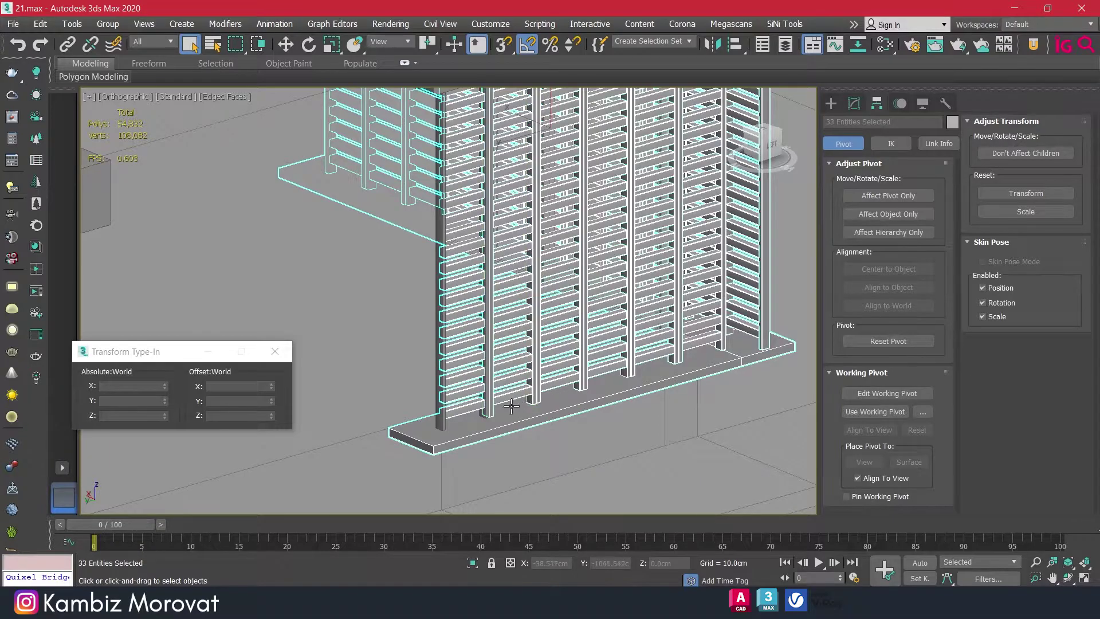
ctrl+click(487, 410)
scroll(449, 419, down, 6)
scroll(514, 361, down, 1)
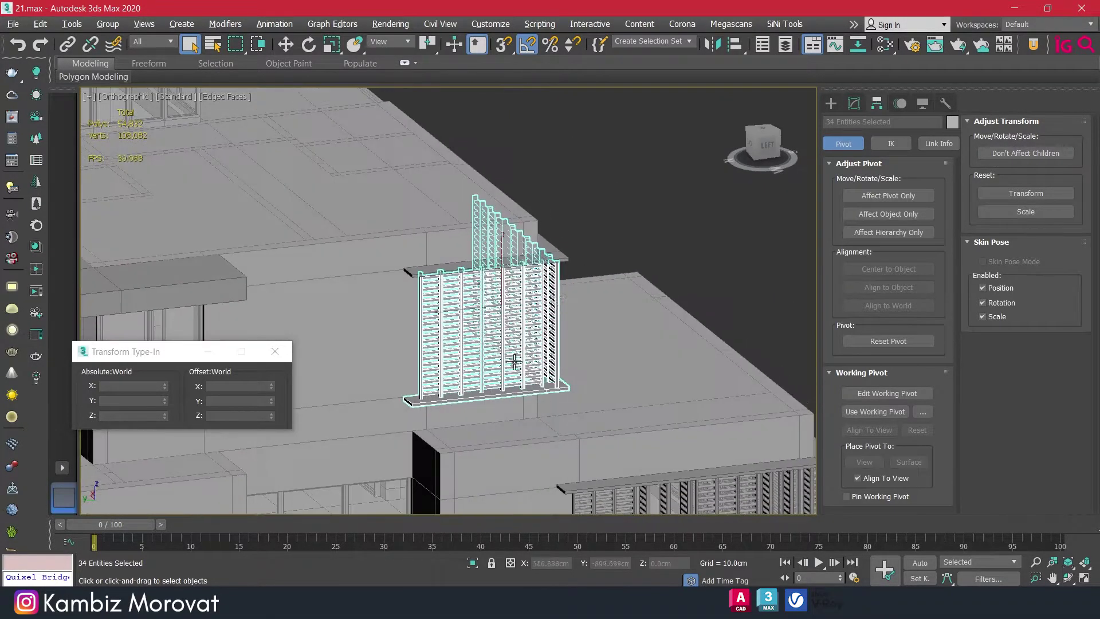
ctrl+click(558, 250)
scroll(549, 385, down, 4)
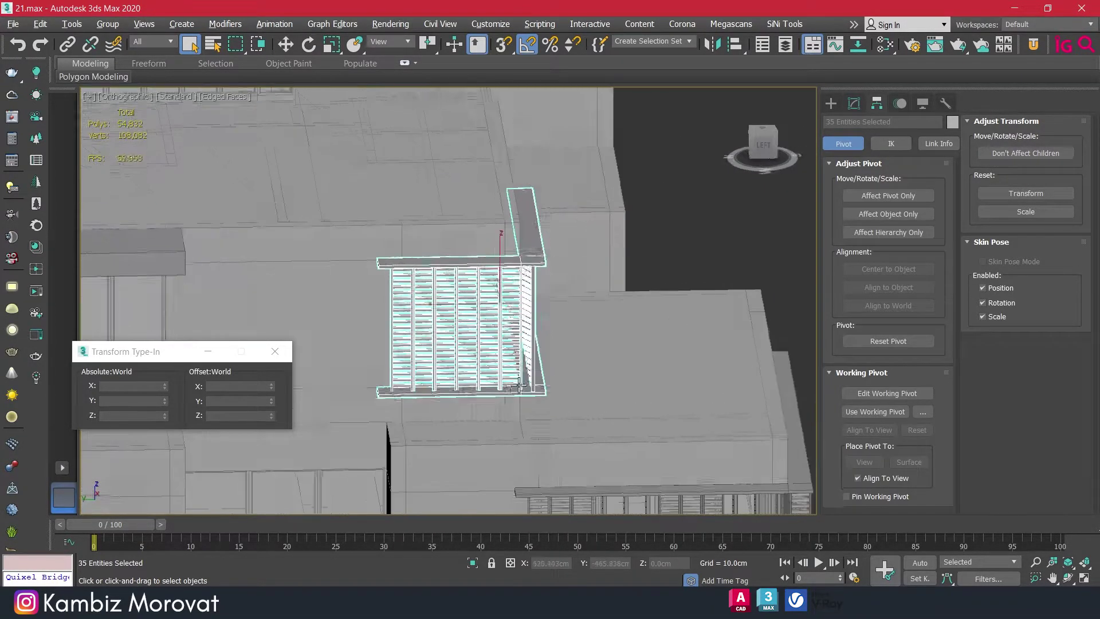
- Shift-drag one independent copy of the louver assembly off to the left
key(w)
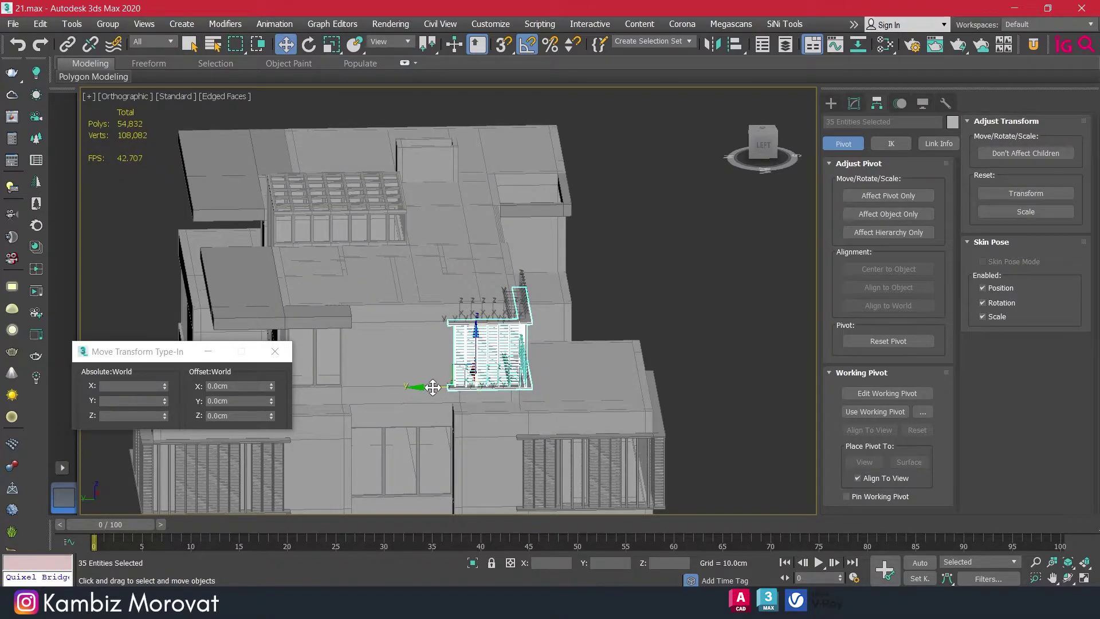
alt+middle_drag(433, 388, 537, 361)
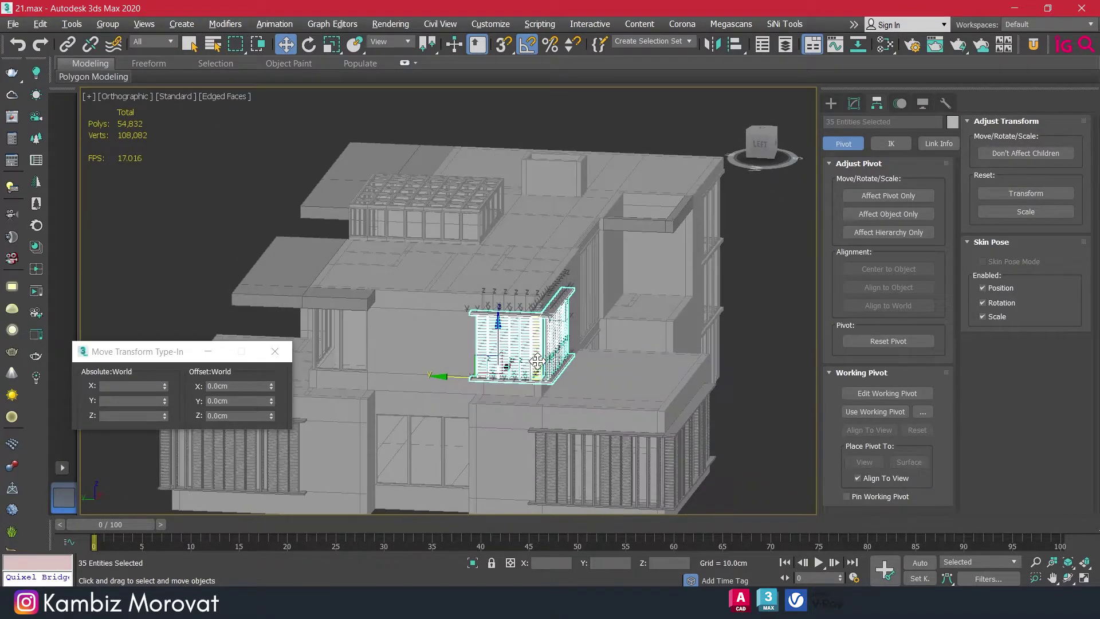
key(p)
scroll(537, 361, down, 4)
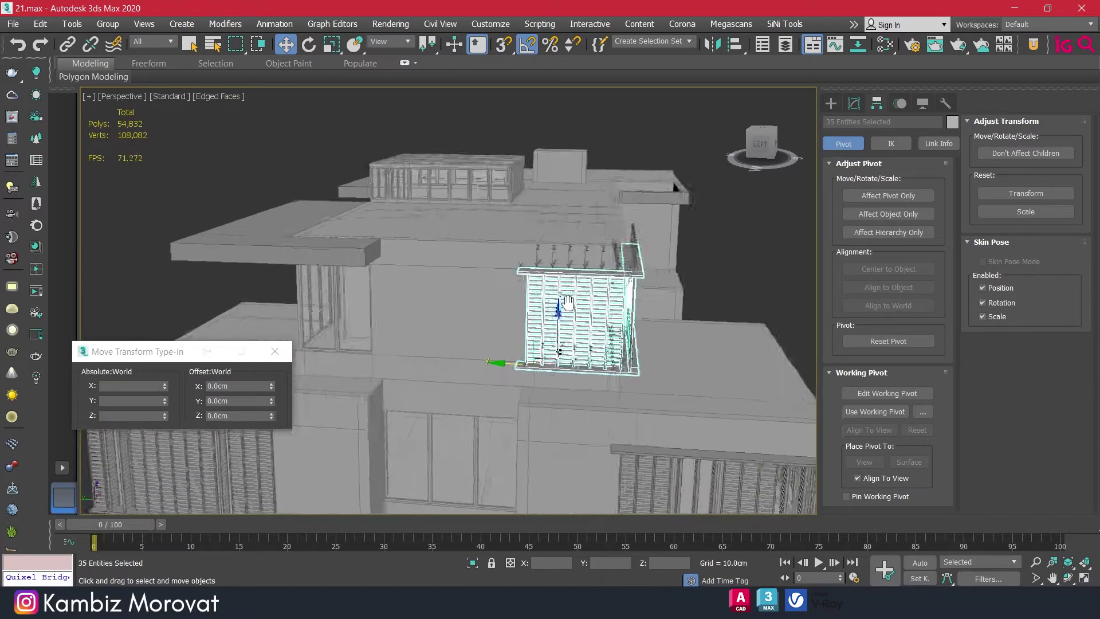
scroll(342, 246, down, 2)
shift+drag(575, 337, 80, 309)
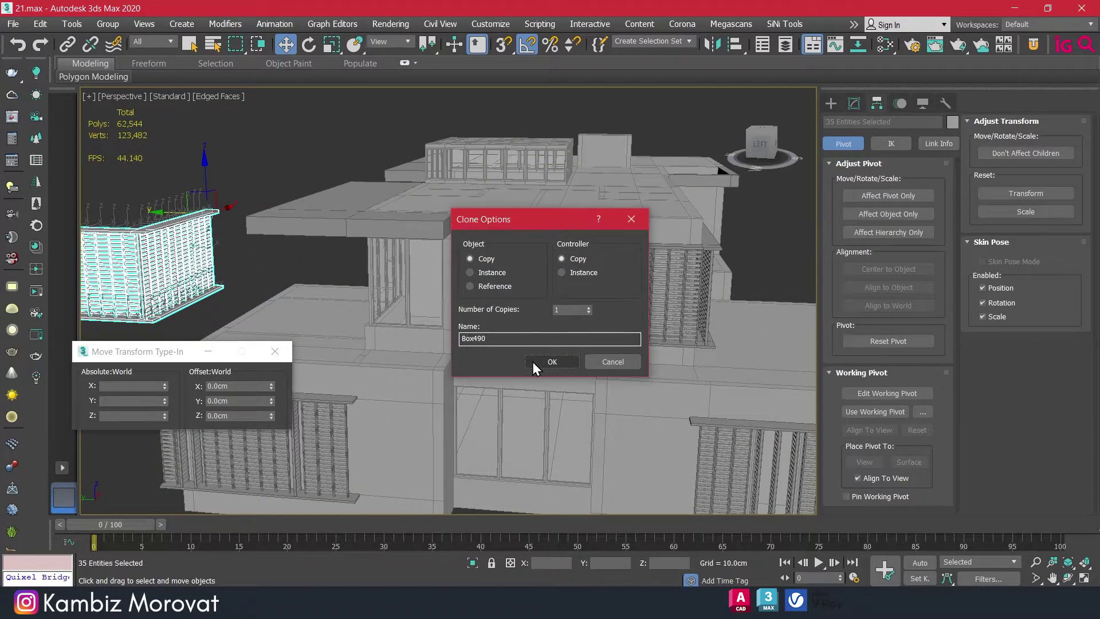
click(551, 361)
- Rotate the copy about 180° and delete the flat slab Box292
alt+middle_drag(535, 363, 363, 259)
key(e)
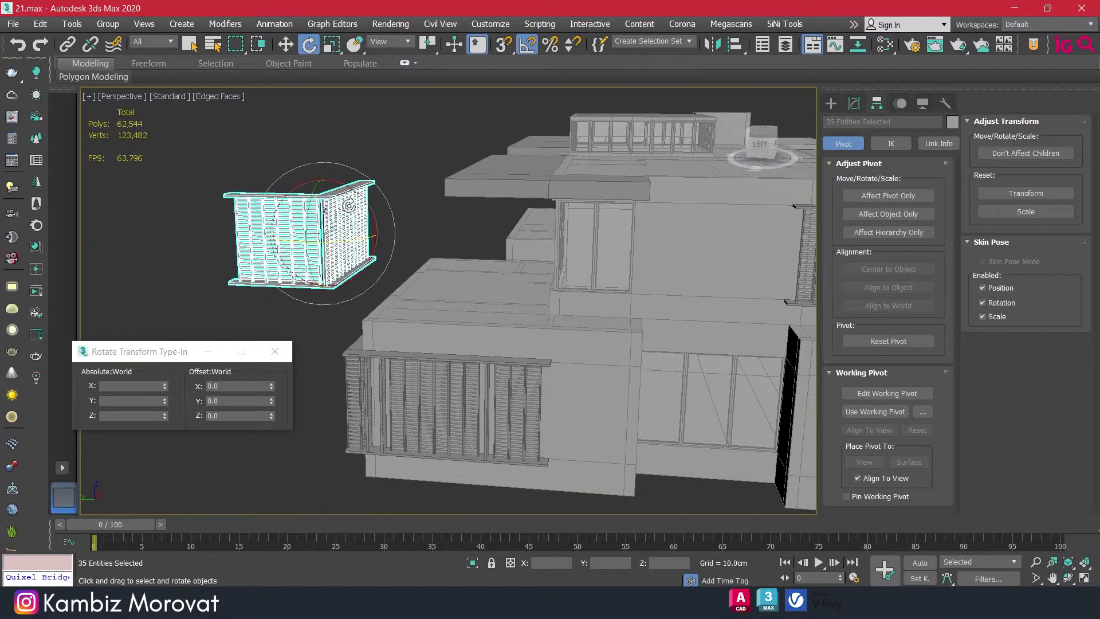
drag(365, 203, 271, 155)
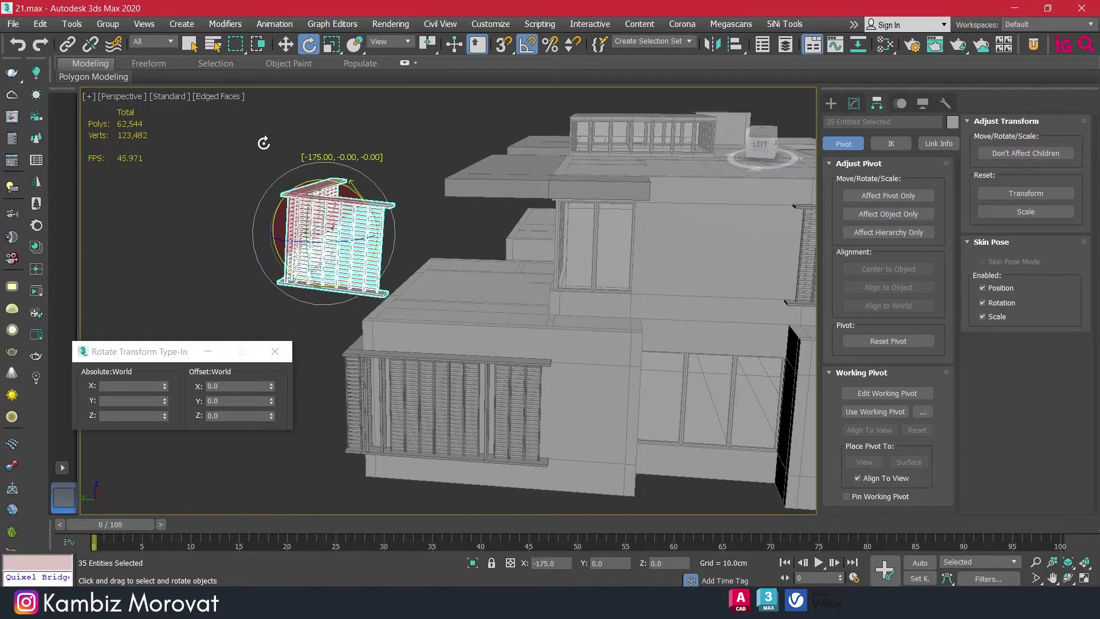
click(504, 183)
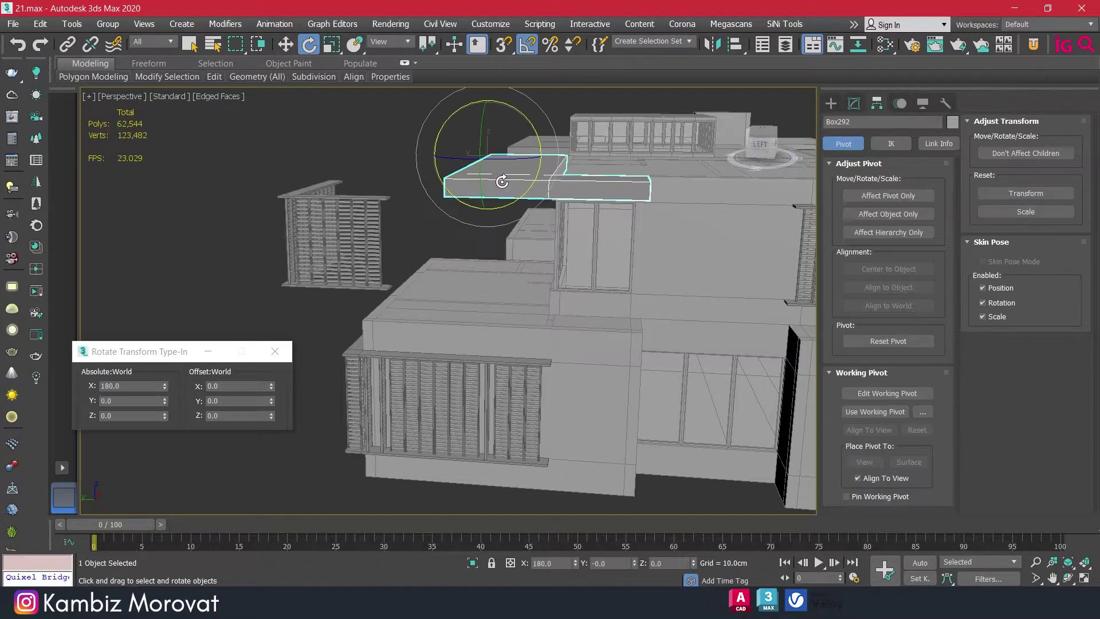
right_click(501, 182)
click(530, 131)
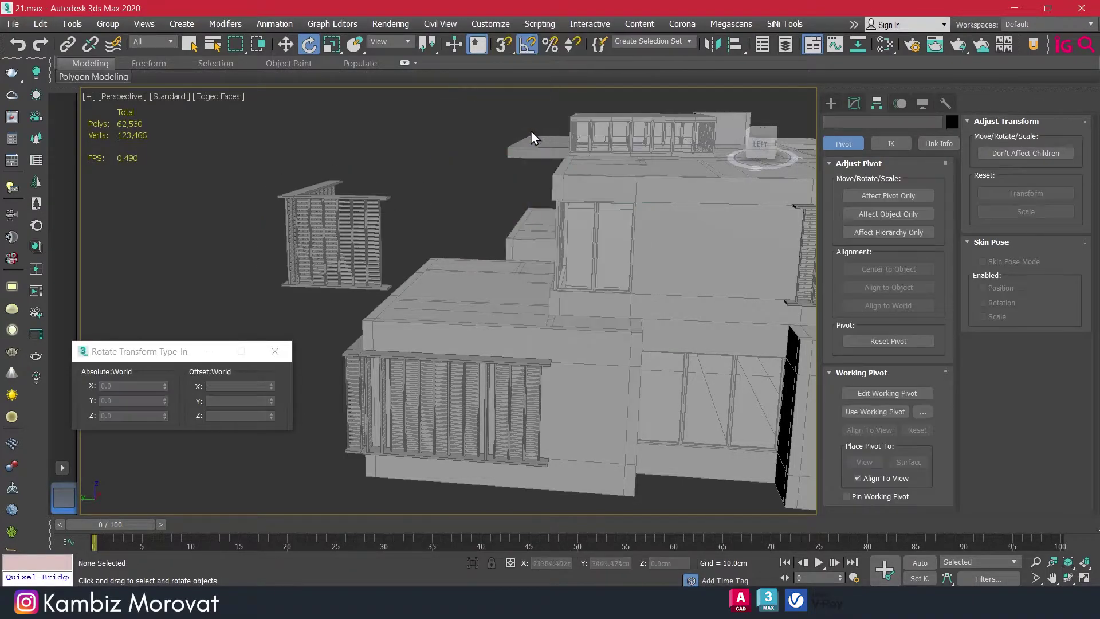
- Select the copied assembly and snap-move it from a corner vertex to the building edge
drag(336, 144, 269, 310)
key(w)
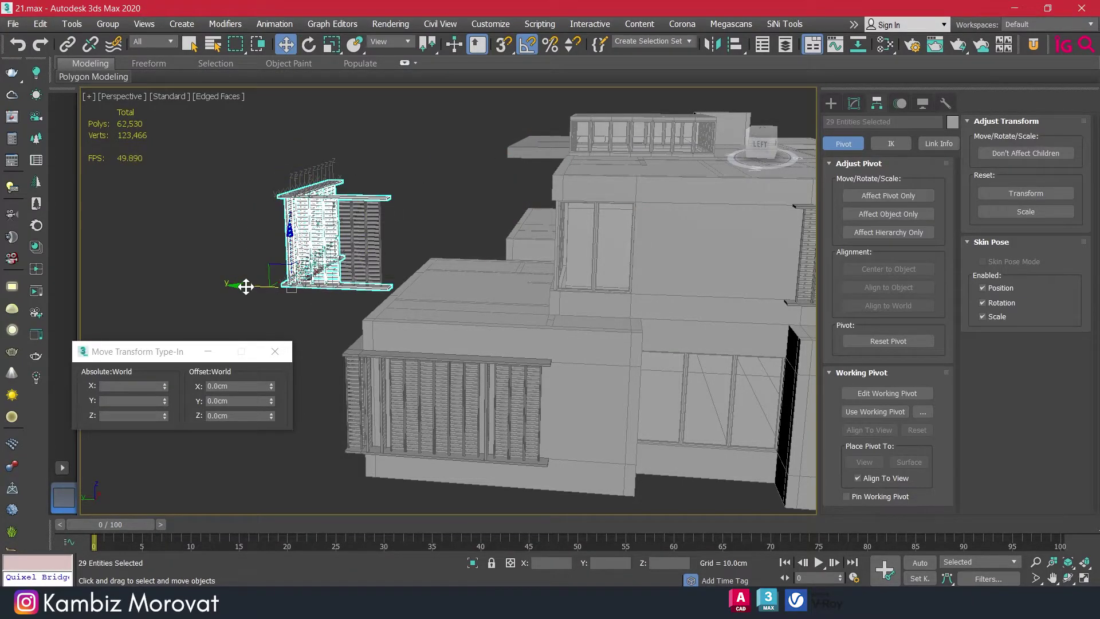
alt+middle_drag(252, 286, 271, 352)
key(z)
scroll(299, 249, up, 5)
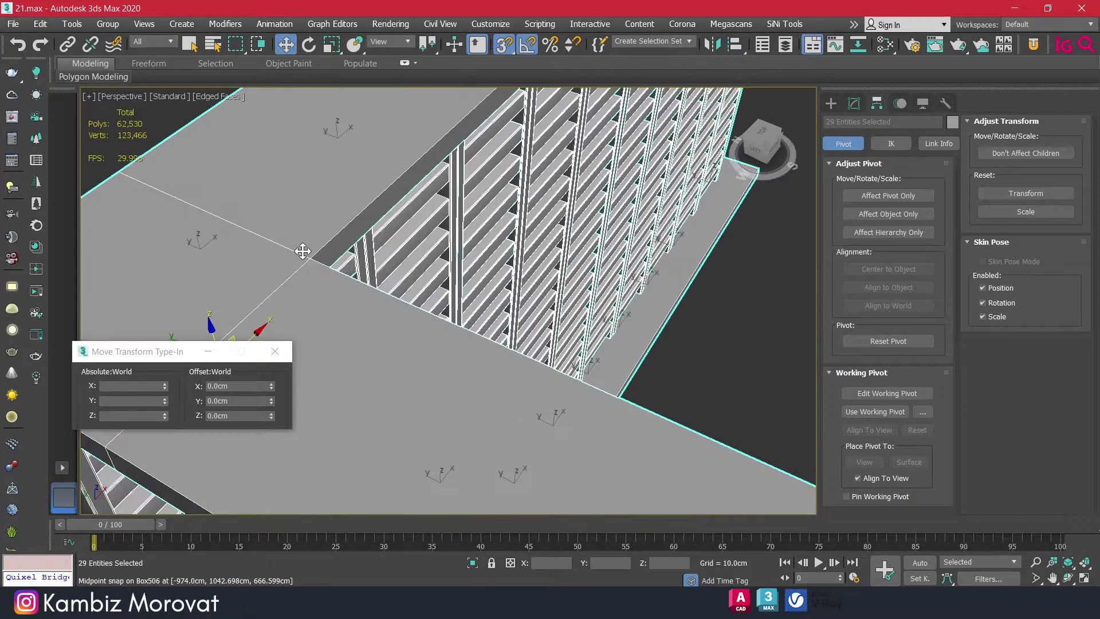
drag(309, 255, 380, 302)
scroll(380, 302, down, 5)
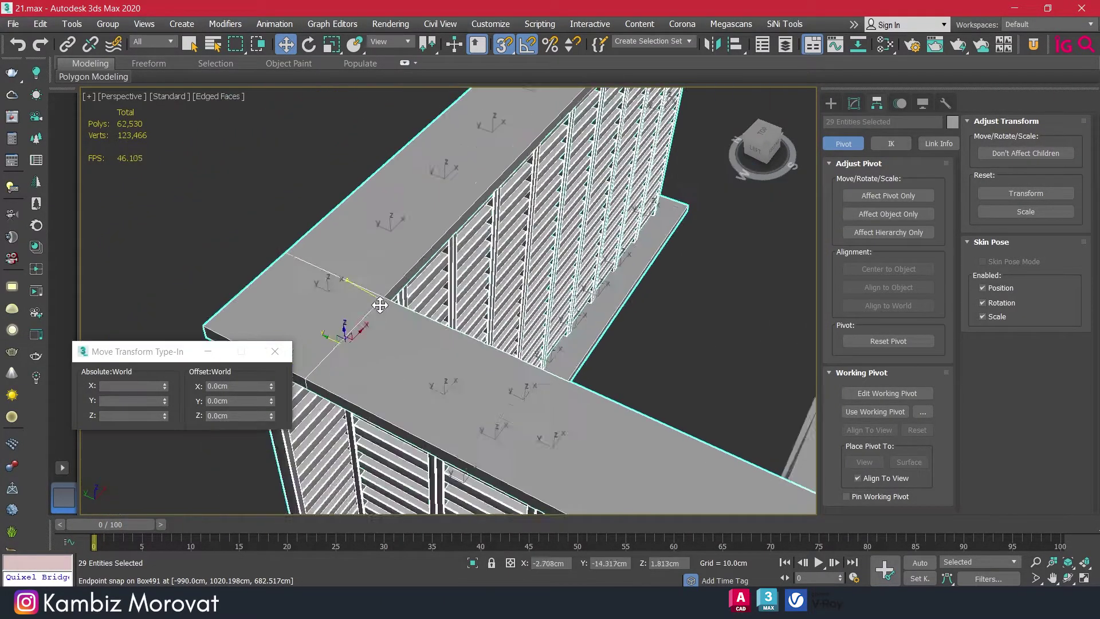
alt+middle_drag(380, 302, 449, 314)
scroll(475, 352, up, 3)
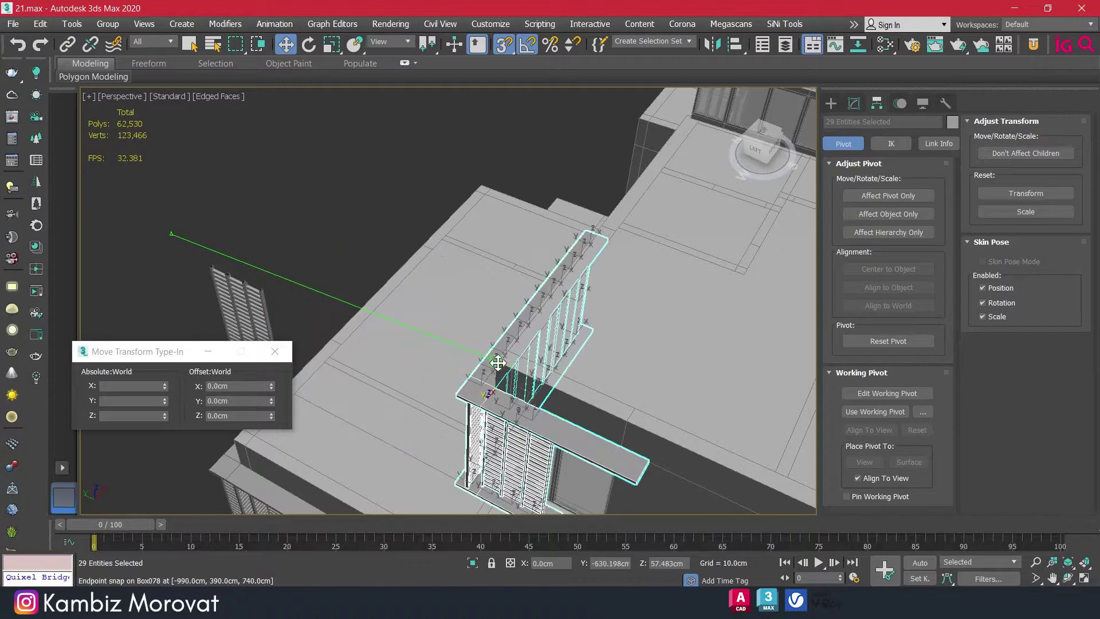
drag(475, 352, 639, 340)
- Zoom in on the pivot points and snap the assembly onto the building corner by the window
mouse_move(602, 343)
alt+middle_down()
mouse_move(640, 341)
mouse_move(445, 331)
alt+middle_up()
scroll(640, 340, up, 3)
scroll(639, 340, down, 5)
scroll(446, 331, up, 3)
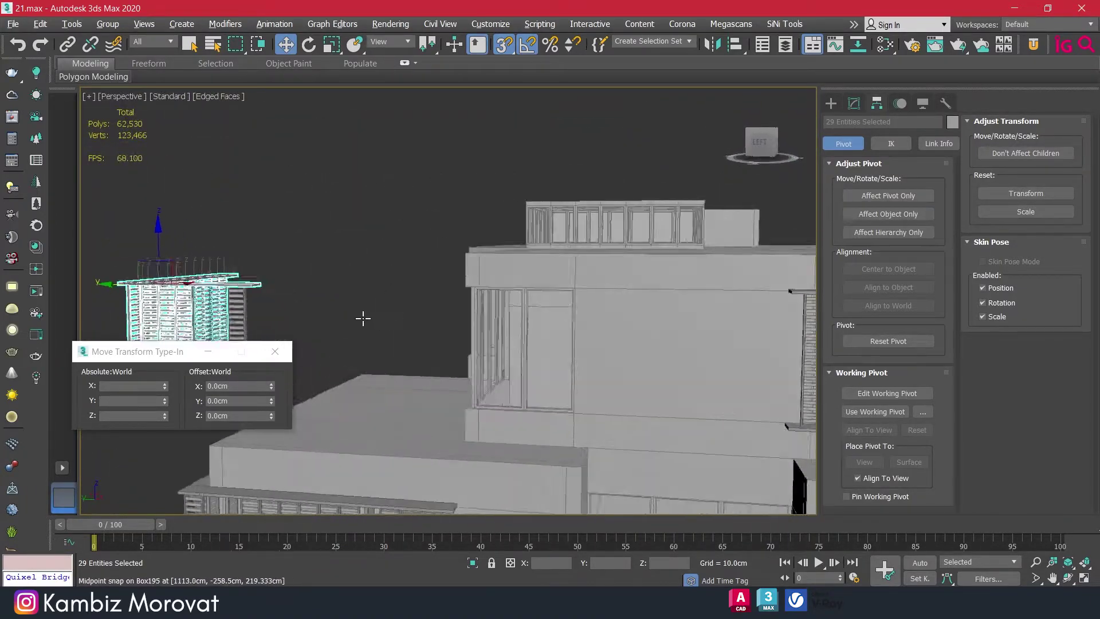
mouse_move(364, 315)
alt+middle_down()
mouse_move(297, 261)
mouse_move(306, 233)
alt+middle_up()
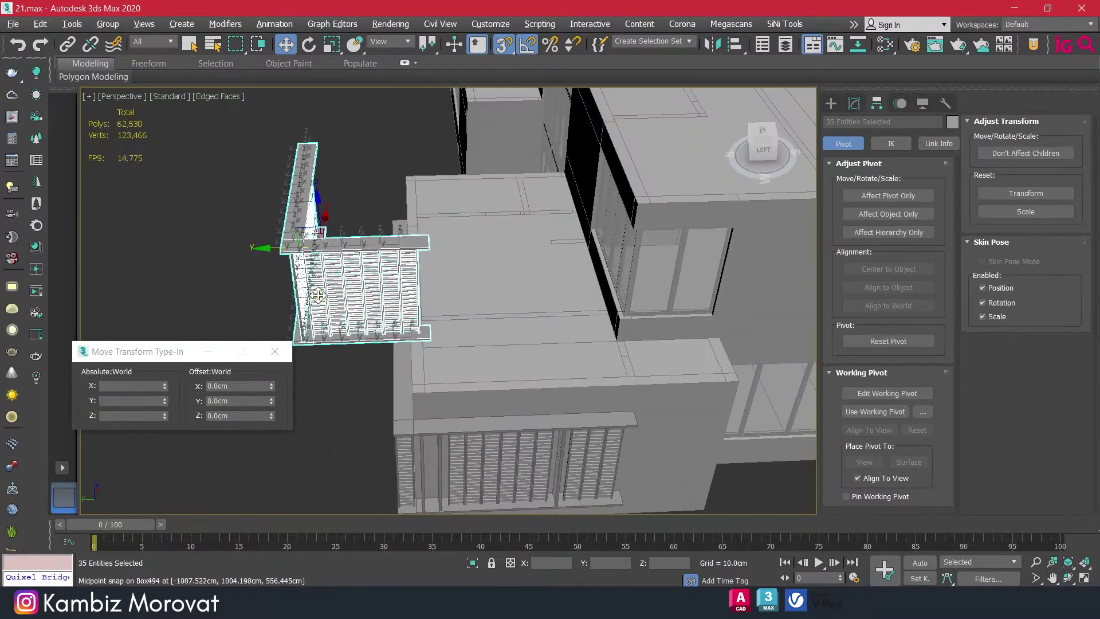
scroll(306, 246, up, 3)
scroll(321, 275, up, 3)
mouse_move(326, 283)
middle_down()
mouse_move(365, 219)
mouse_move(388, 233)
middle_up()
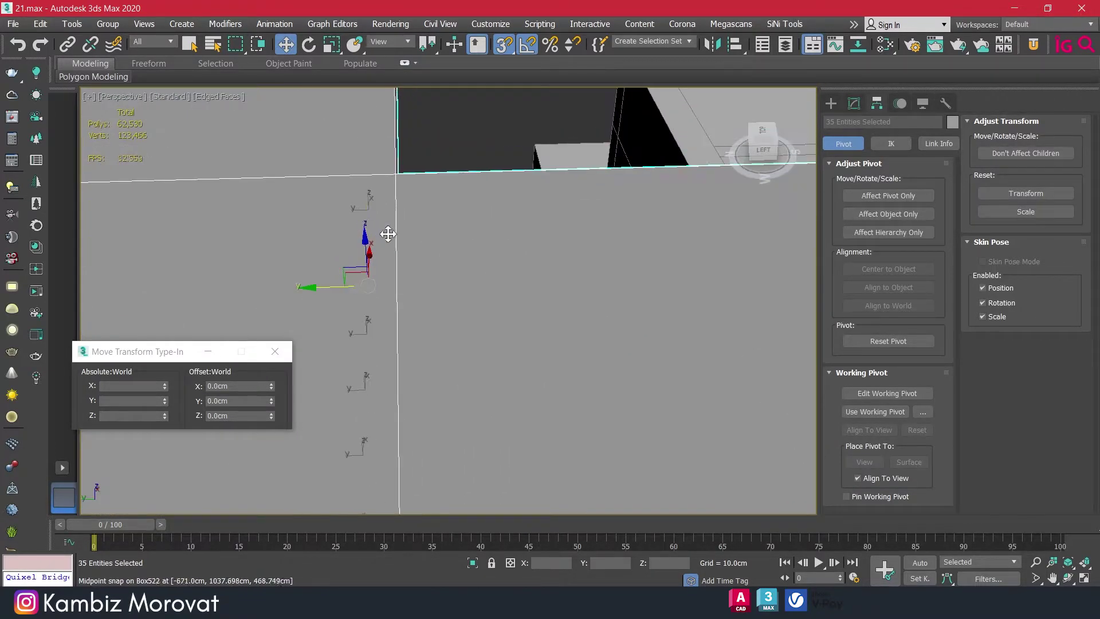
scroll(395, 174, down, 5)
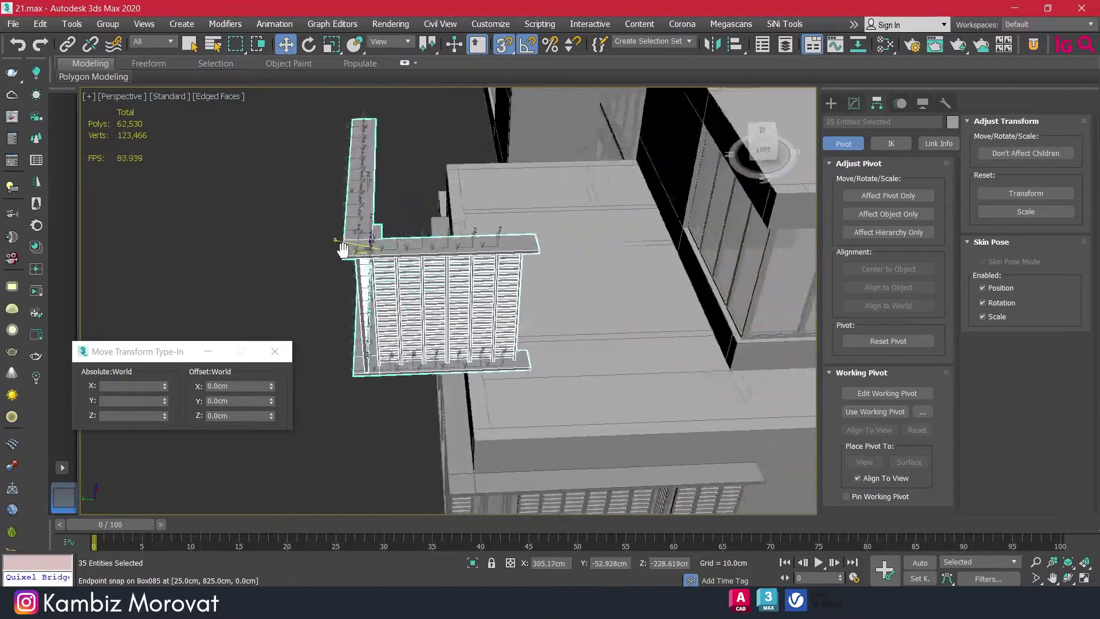
mouse_move(392, 174)
mouse_down()
mouse_move(571, 237)
mouse_move(627, 194)
mouse_up()
scroll(627, 193, down, 2)
alt+middle_drag(627, 194, 530, 187)
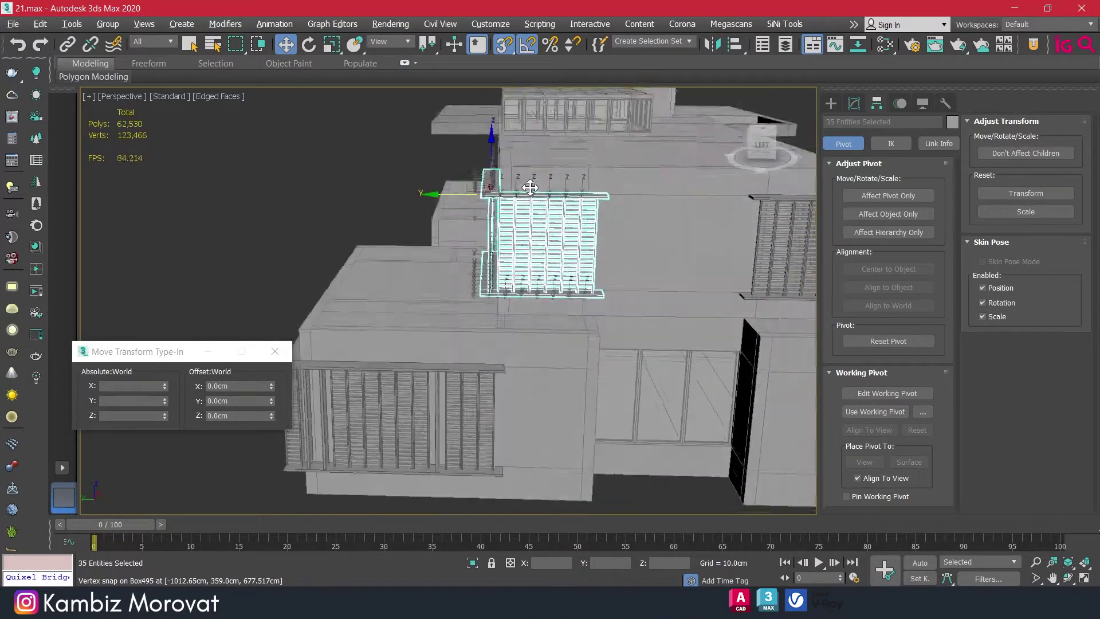
scroll(544, 206, up, 3)
scroll(561, 227, up, 3)
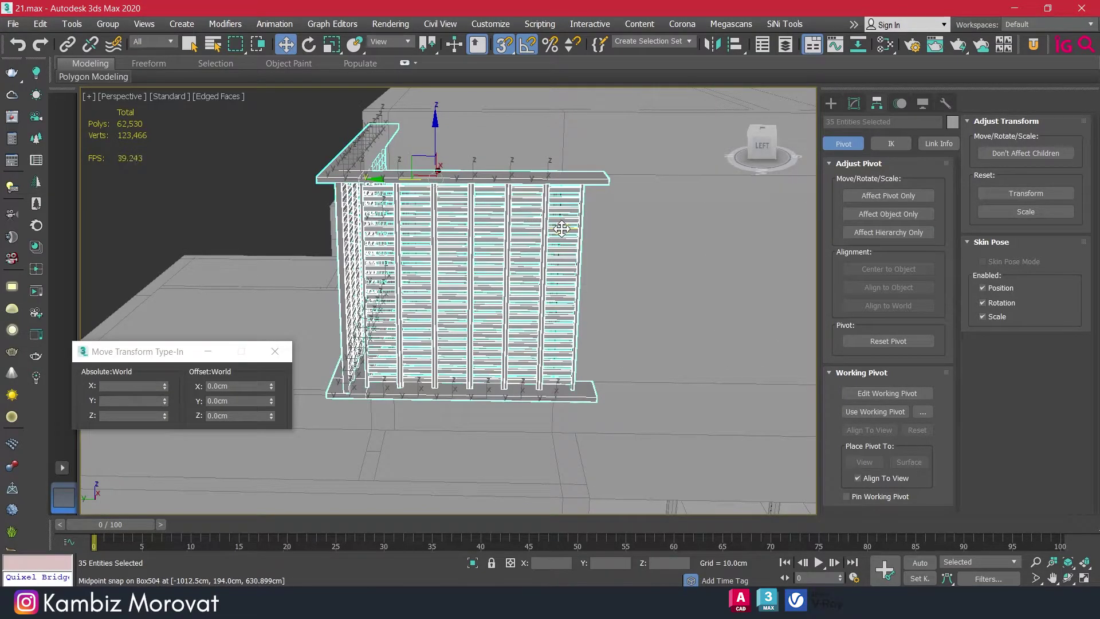
- Select the rightmost end slat panels of the copied louver screen
key(q)
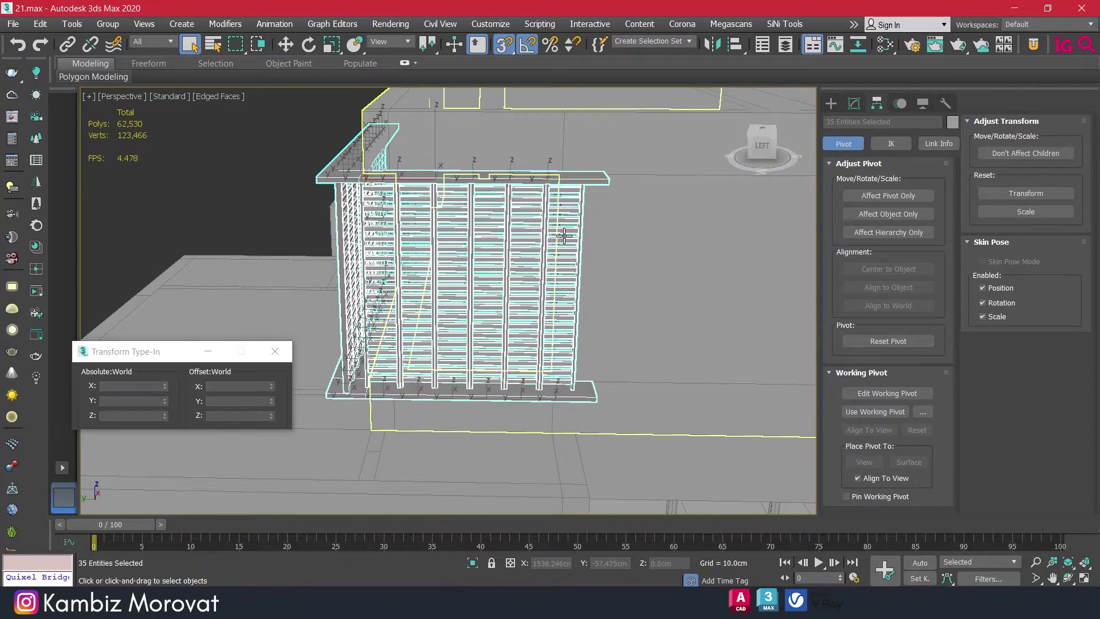
click(564, 235)
ctrl+click(571, 242)
scroll(570, 235, up, 3)
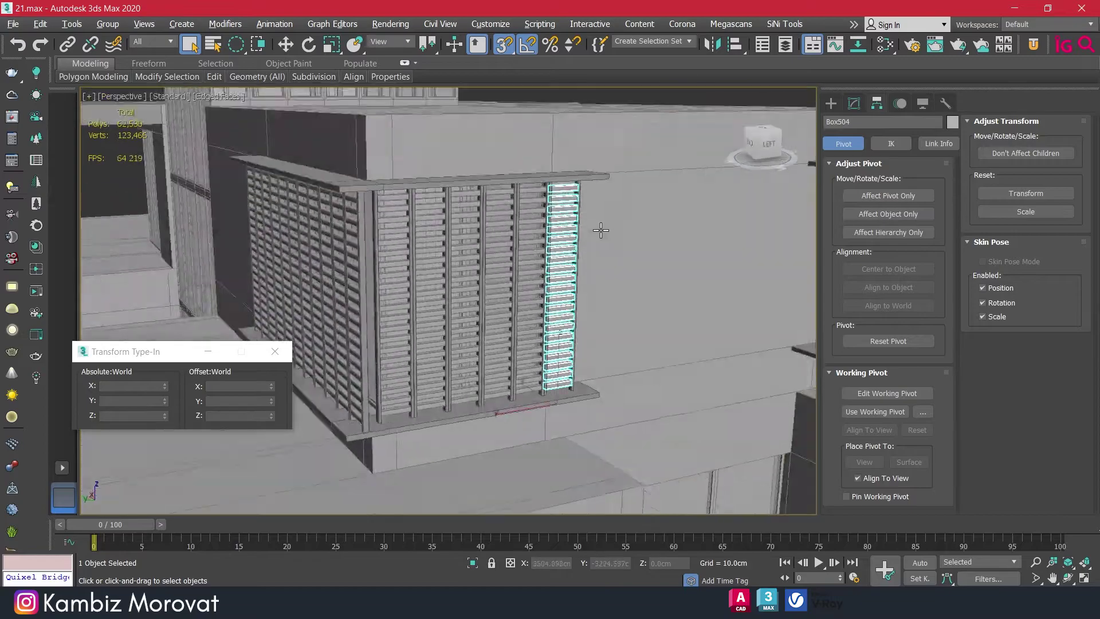
scroll(567, 201, up, 3)
scroll(567, 197, down, 5)
scroll(544, 220, up, 3)
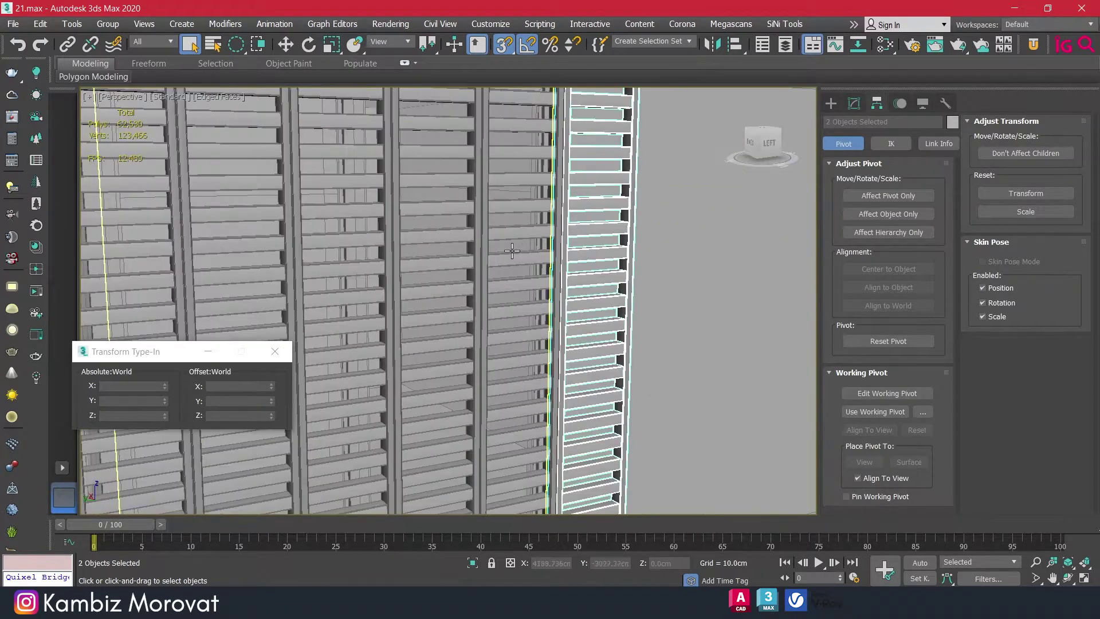
scroll(522, 244, down, 3)
scroll(500, 267, down, 1)
alt+middle_drag(499, 267, 508, 271)
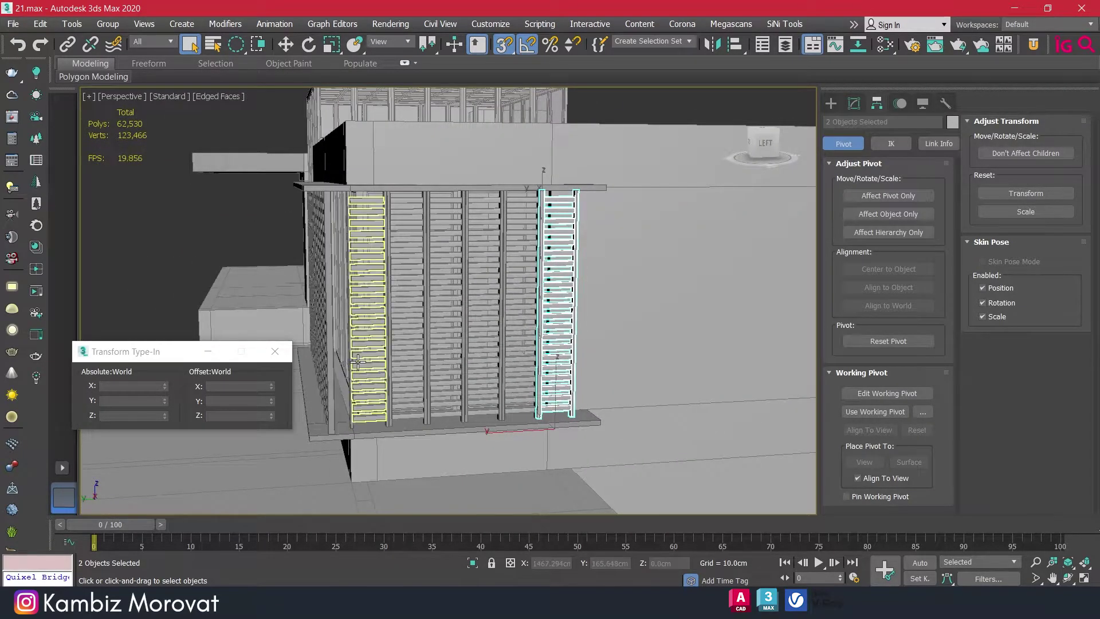
- Build a six-object selection of left slat panels and posts, ready for Rotate
click(400, 362)
scroll(418, 358, up, 2)
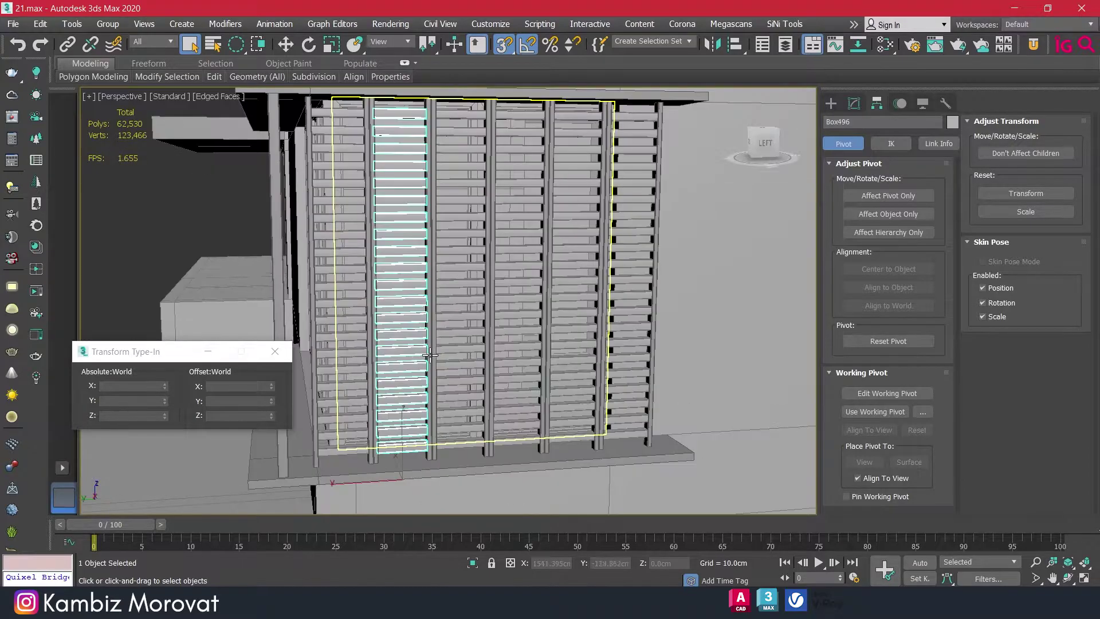
ctrl+click(456, 355)
ctrl+click(459, 347)
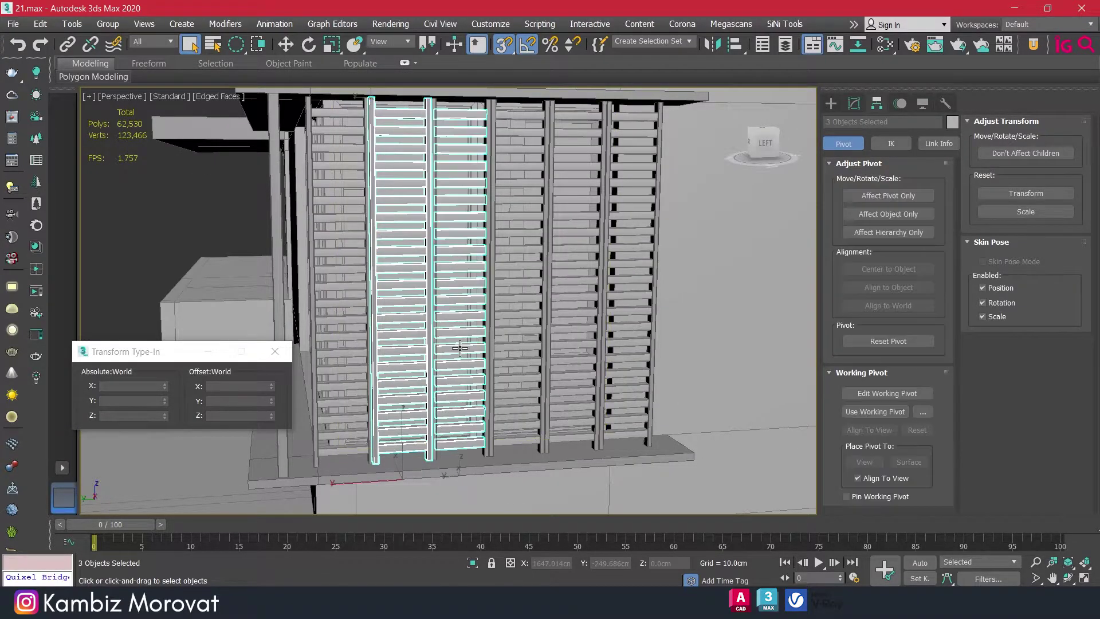
ctrl+click(487, 338)
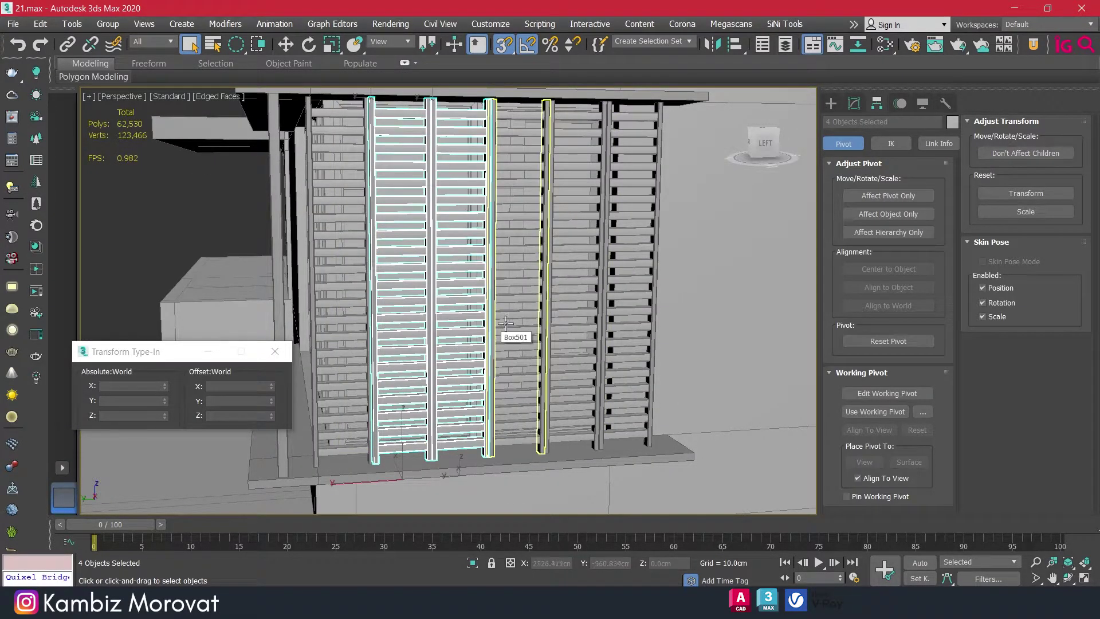
middle_drag(496, 324, 454, 310)
ctrl+click(520, 267)
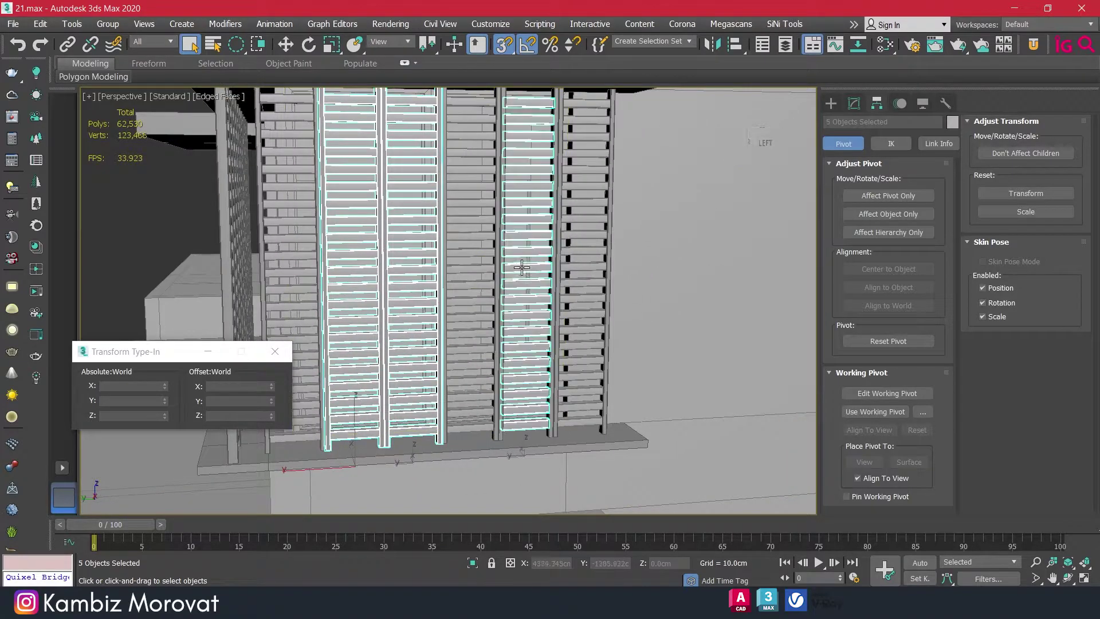
ctrl+click(552, 265)
scroll(535, 280, down, 4)
scroll(539, 310, down, 2)
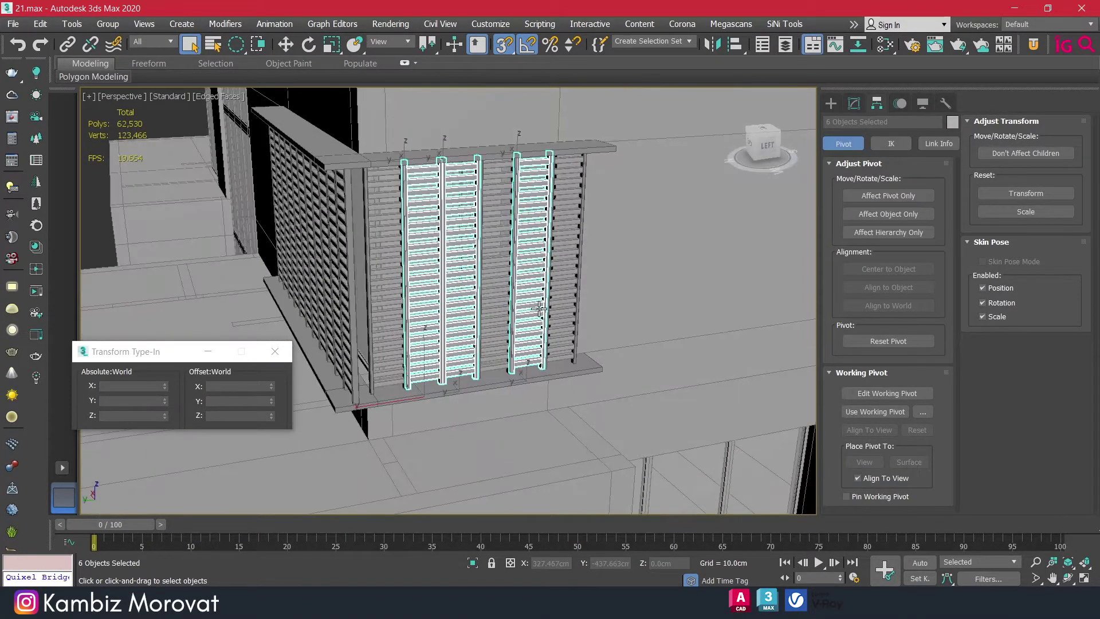
key(e)
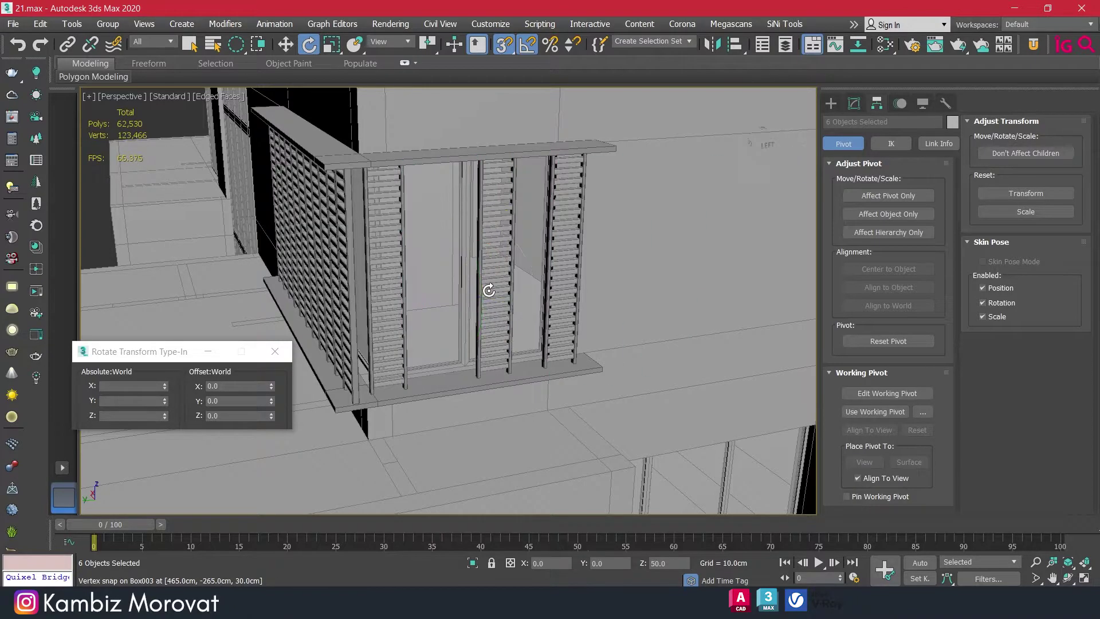
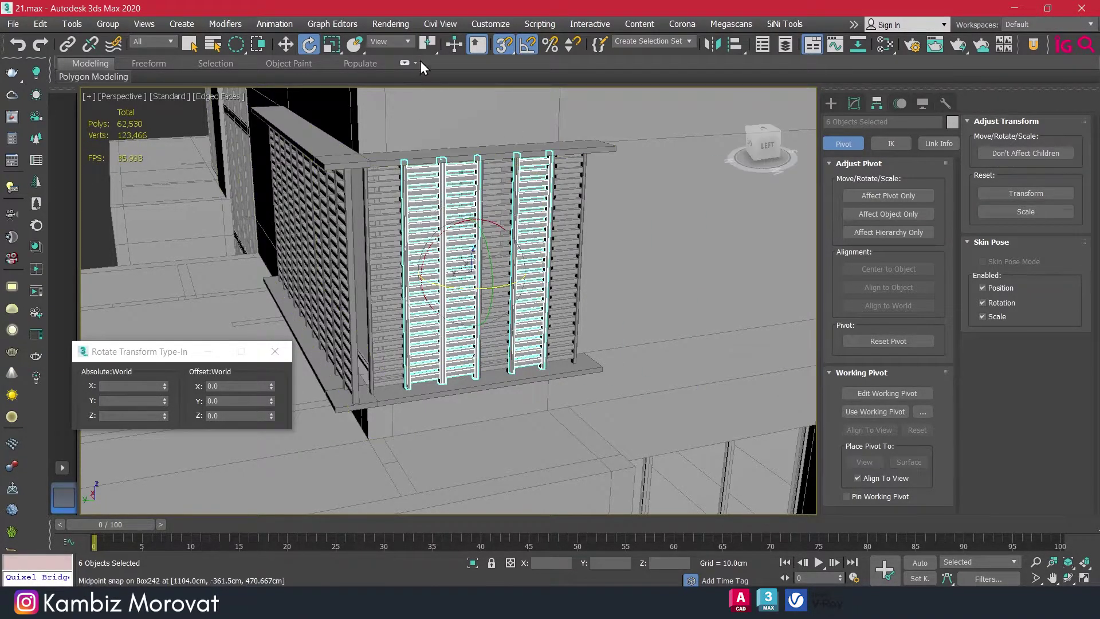
- Group the leftmost ladder column and rotate it a quarter turn about Z
drag(427, 43, 431, 57)
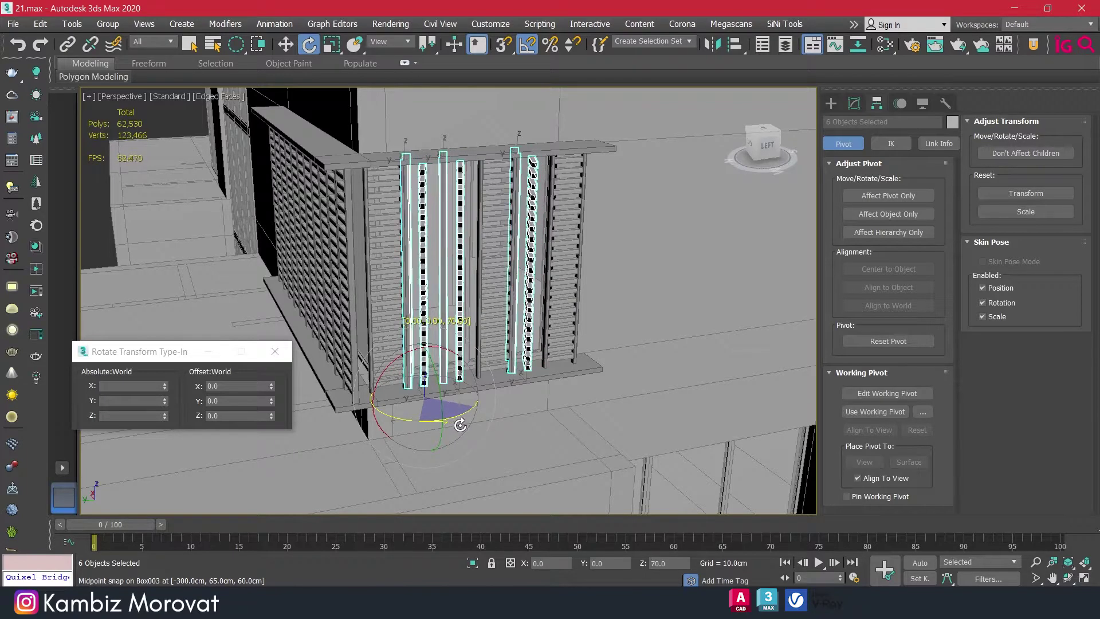
scroll(485, 367, up, 5)
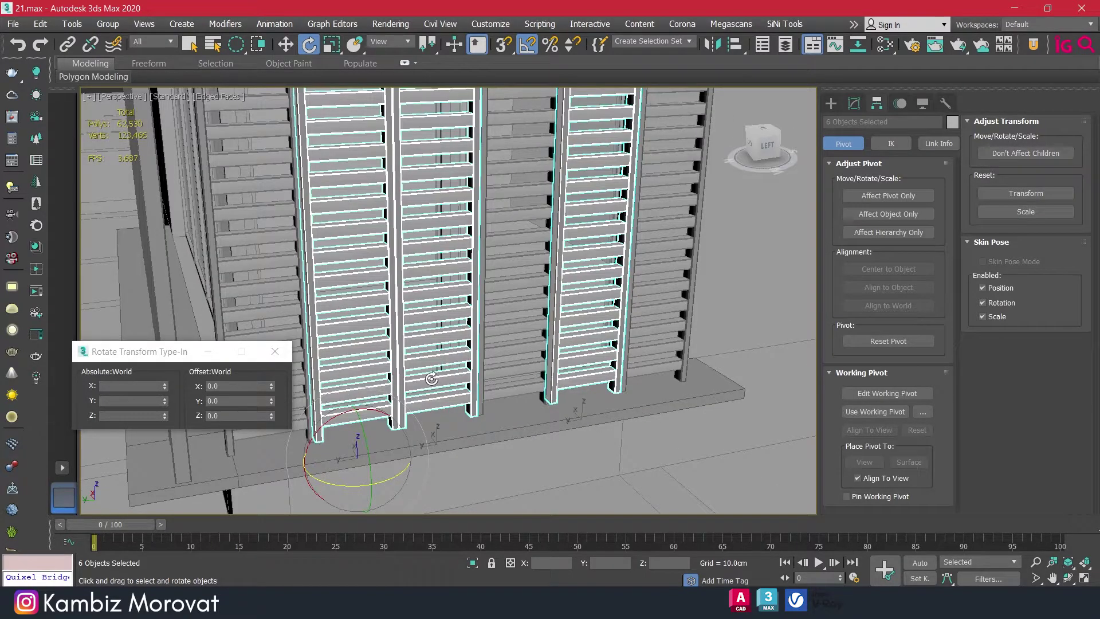
click(364, 284)
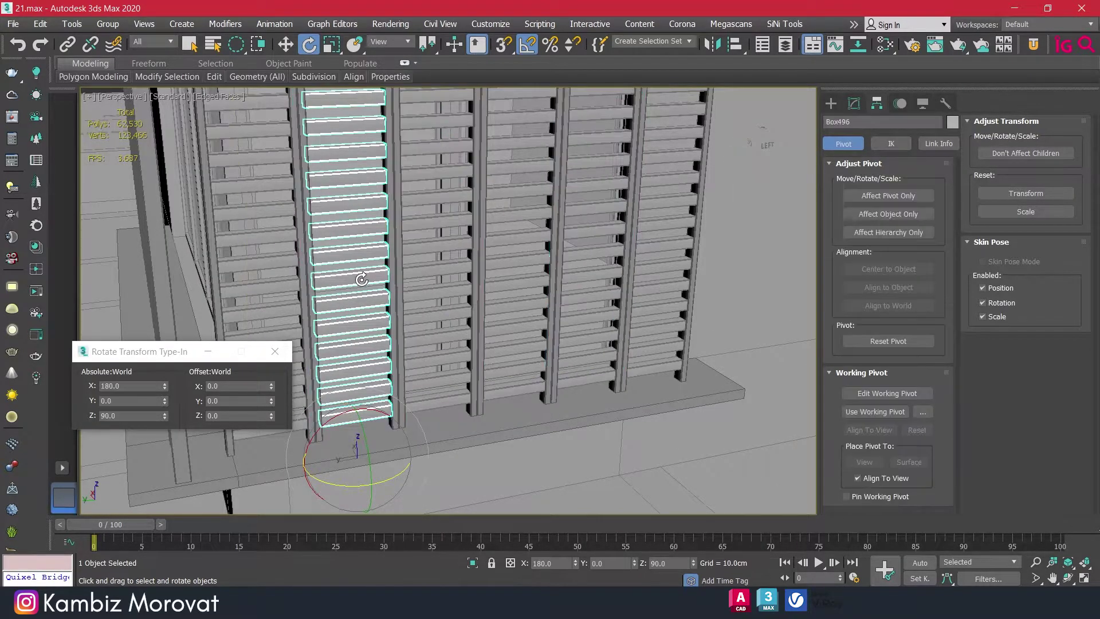
click(98, 24)
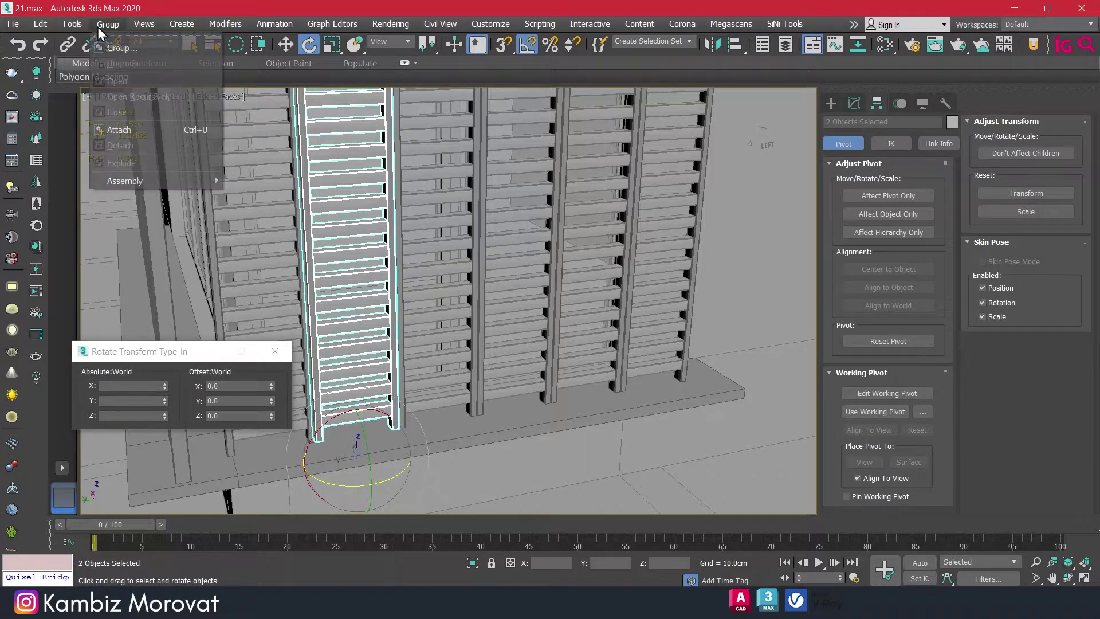
click(554, 331)
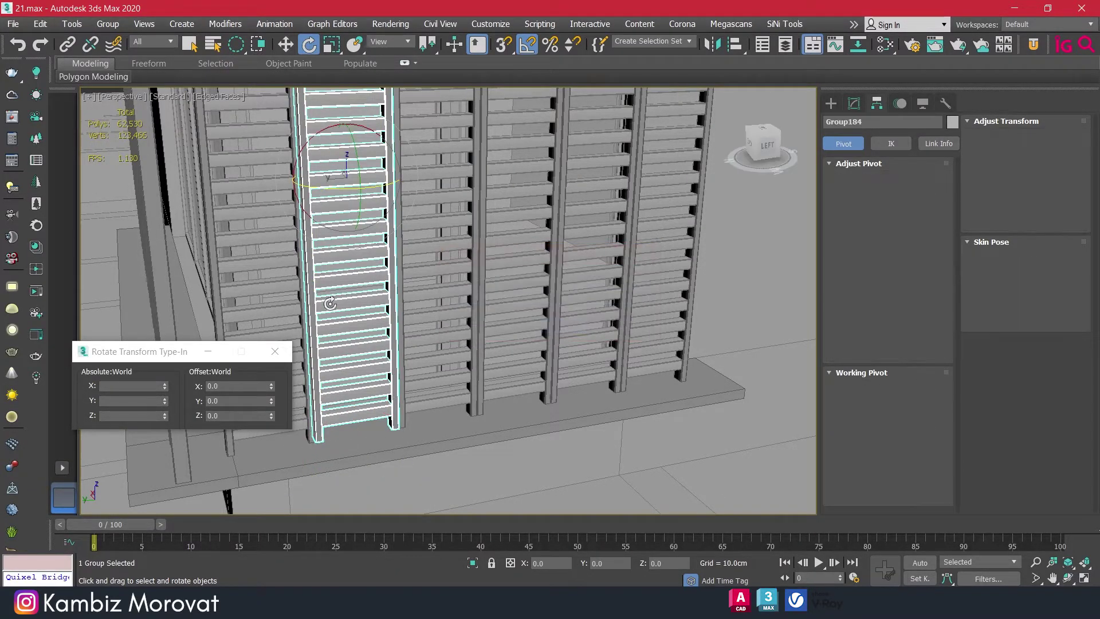
drag(338, 192, 392, 198)
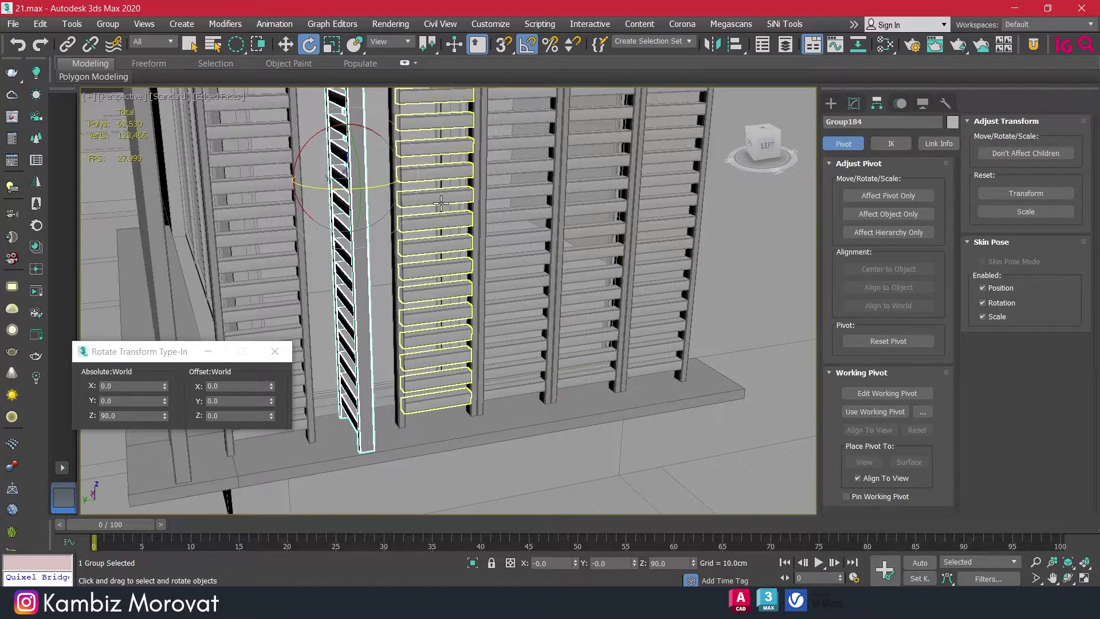
- Group the next column's two pieces as Group185 and rotate it 90° about Z
click(404, 212)
click(108, 23)
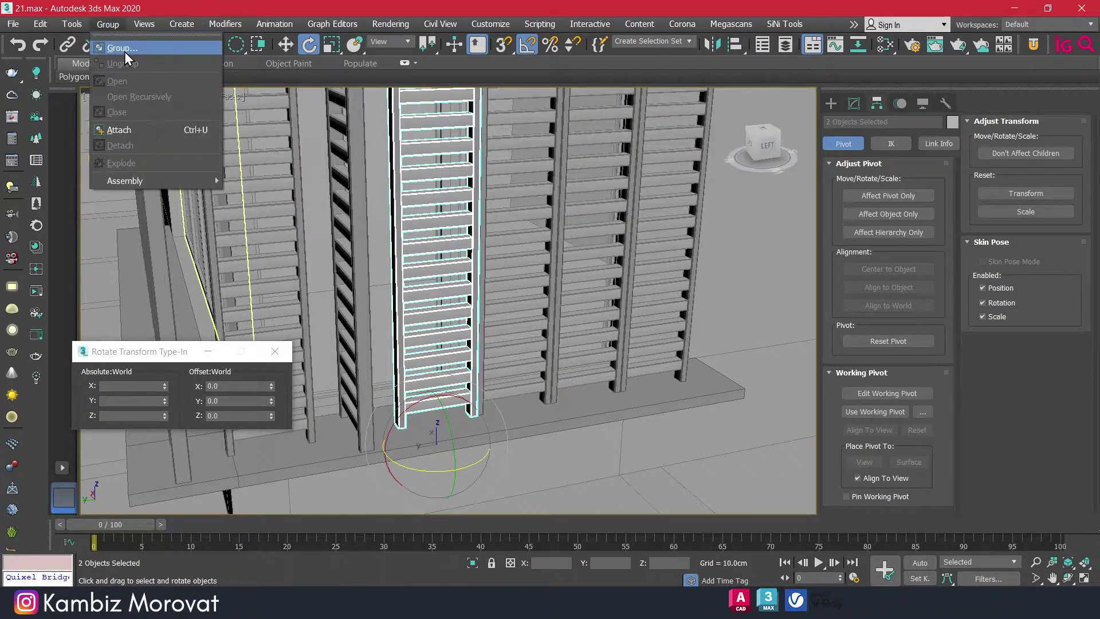
click(561, 328)
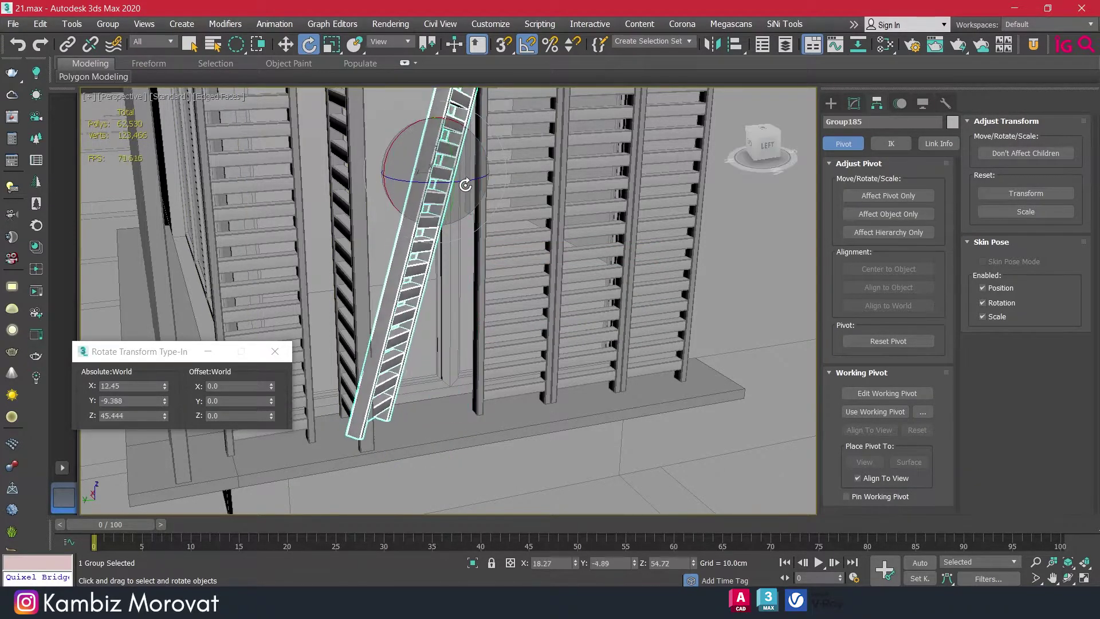
drag(422, 184, 400, 205)
right_click(400, 205)
double_click(239, 414)
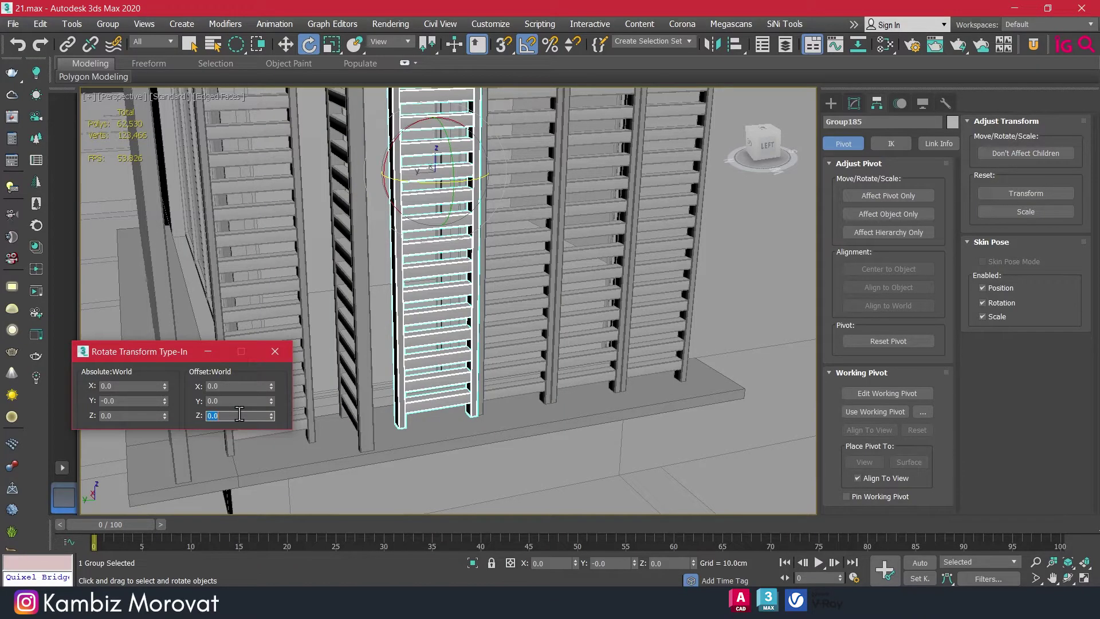
text(90)
key(Return)
- Group another column pair as Group186 and rotate it 90° about Z
scroll(377, 339, down, 2)
click(538, 314)
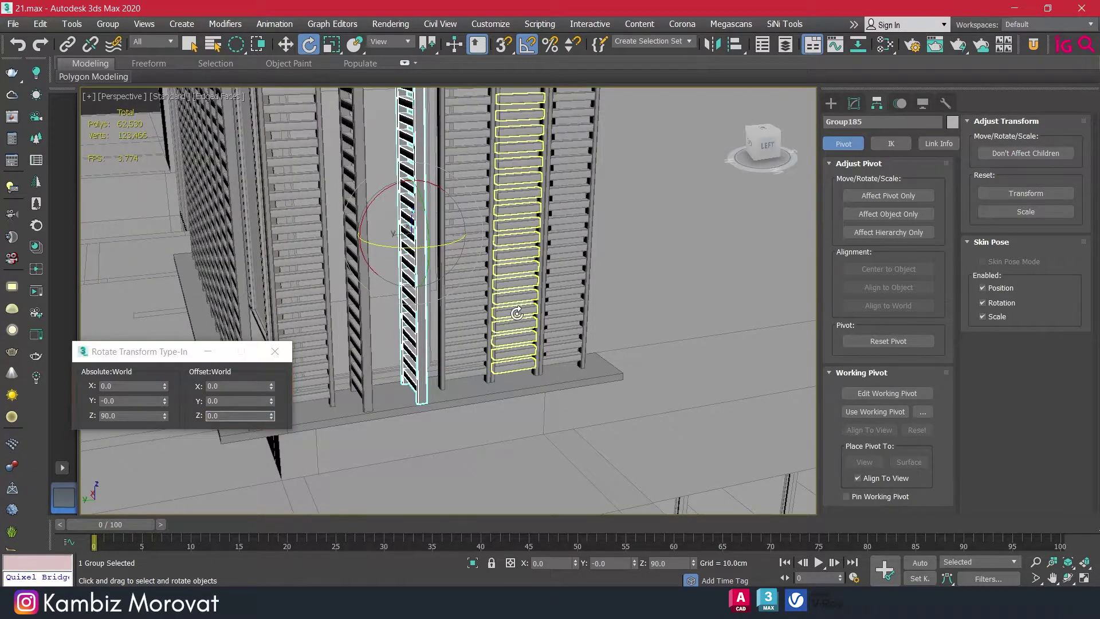
ctrl+click(539, 315)
click(108, 23)
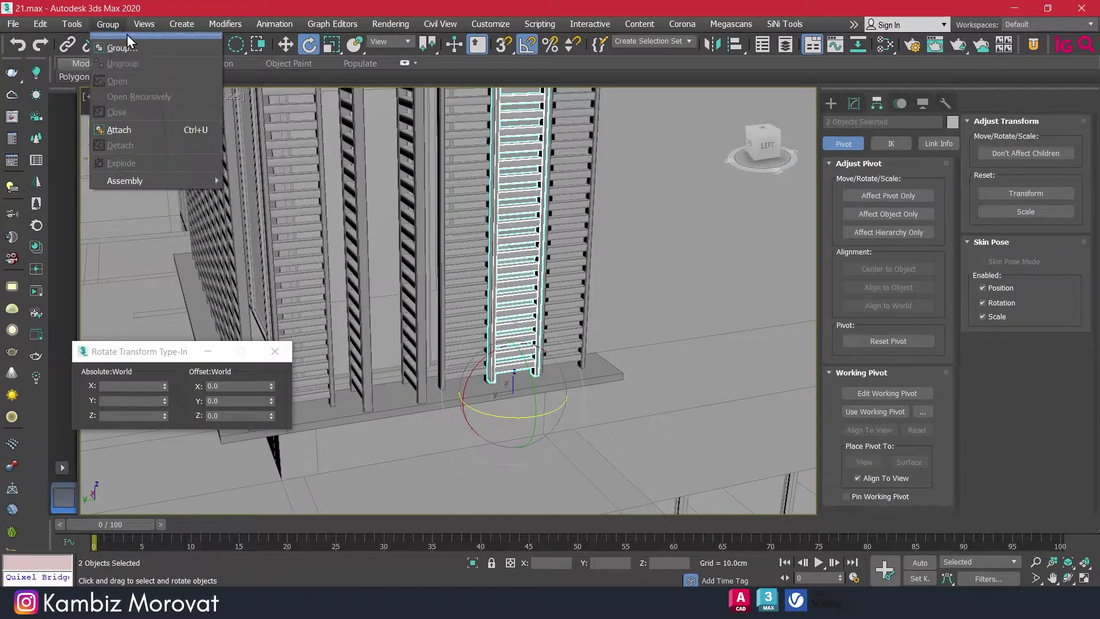
click(563, 328)
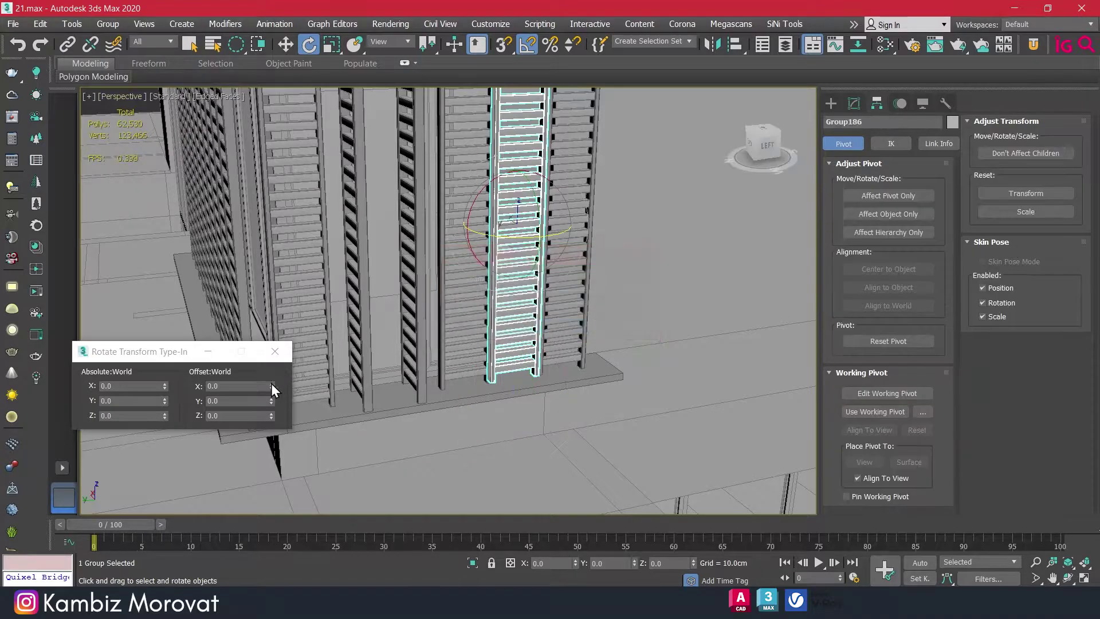
click(238, 415)
text(90)
key(Return)
- Group a side-screen ladder column pair as Group187 and rotate it 90° about Z
scroll(404, 338, down, 5)
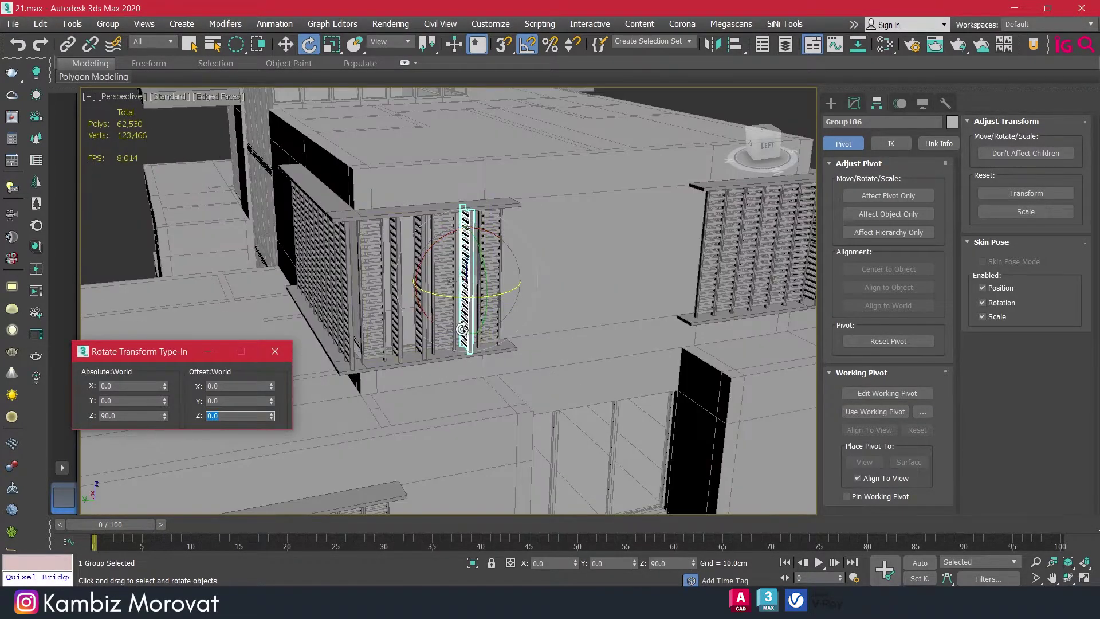
mouse_move(404, 338)
middle_down()
mouse_move(427, 289)
mouse_move(479, 302)
mouse_move(361, 287)
mouse_move(586, 281)
mouse_move(543, 307)
middle_up()
scroll(543, 307, up, 2)
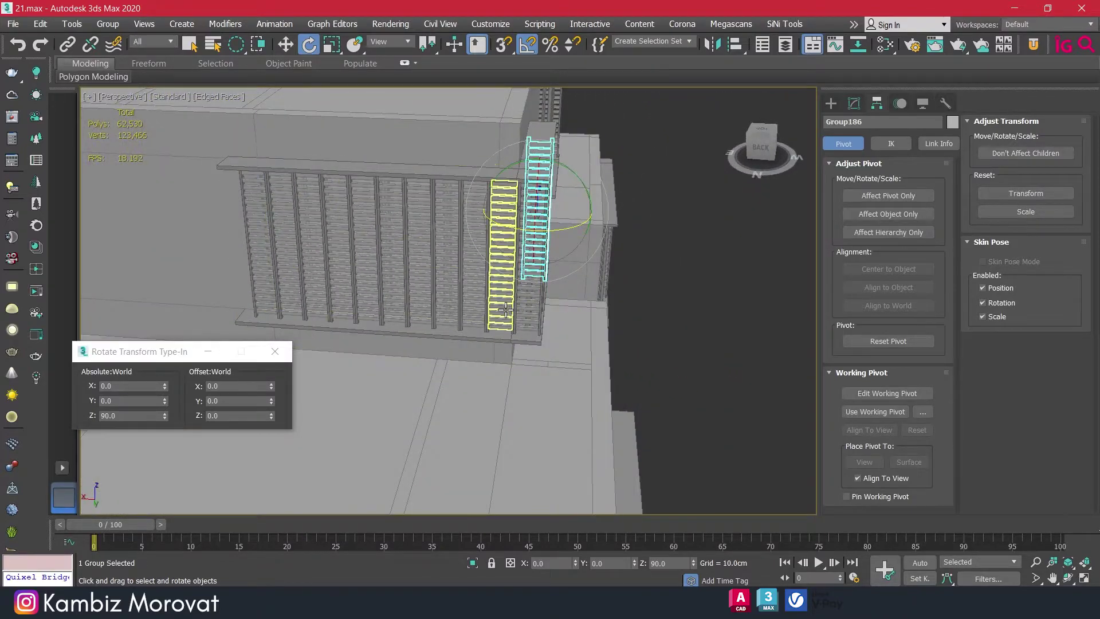
click(518, 333)
scroll(518, 332, up, 2)
scroll(516, 333, up, 2)
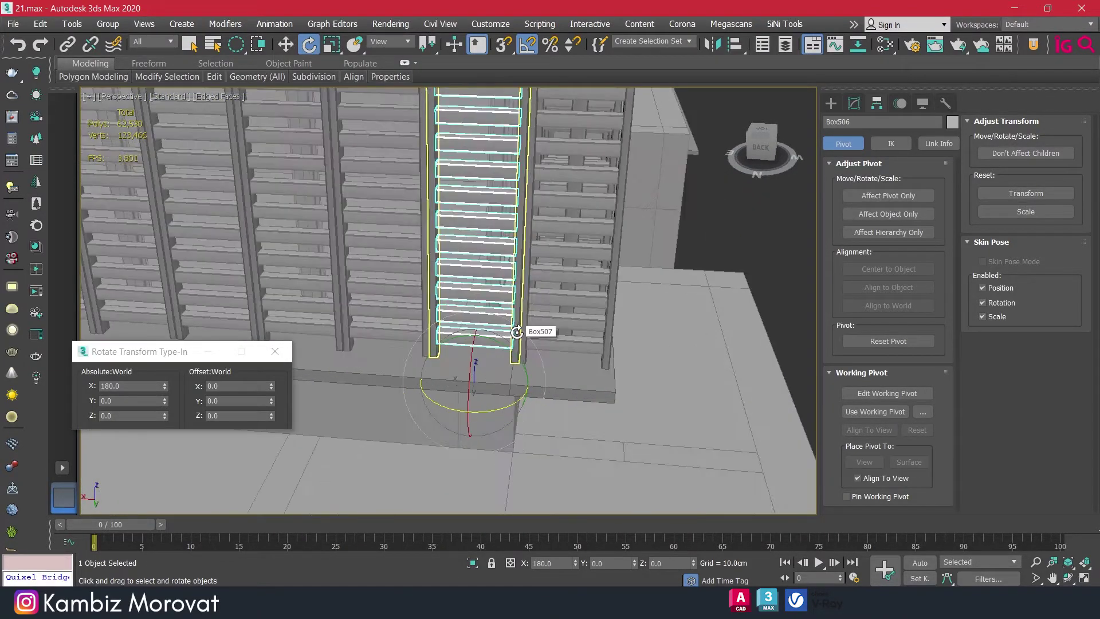
ctrl+click(517, 332)
click(107, 23)
click(132, 46)
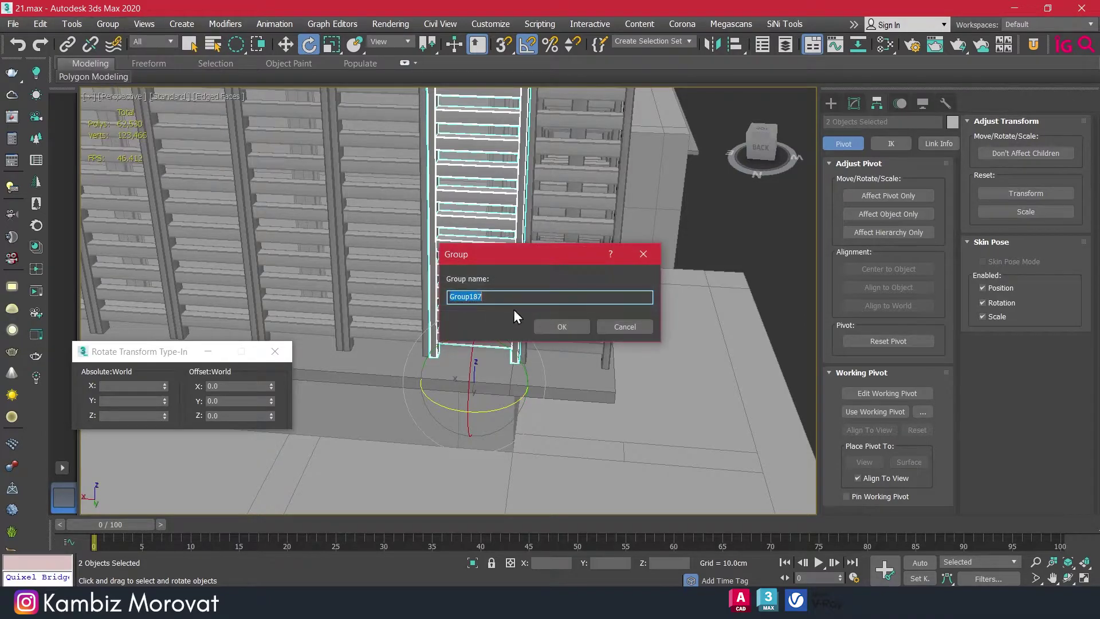
click(555, 328)
click(235, 422)
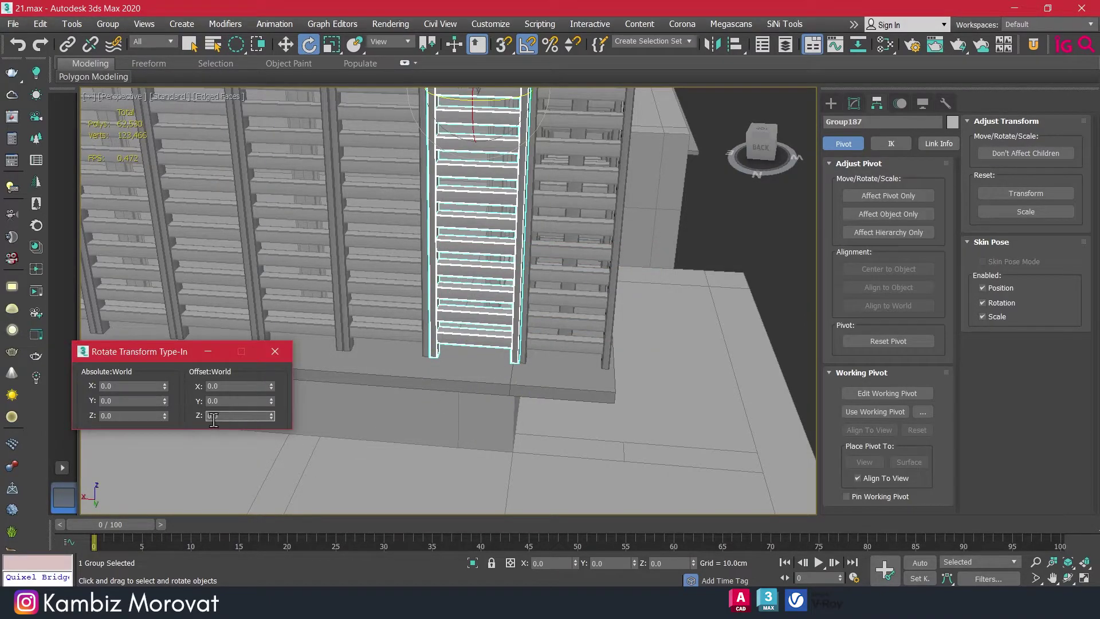
key(Return)
- Group a mid-screen ladder column pair as Group188 and rotate it 90° about Z
scroll(573, 294, down, 3)
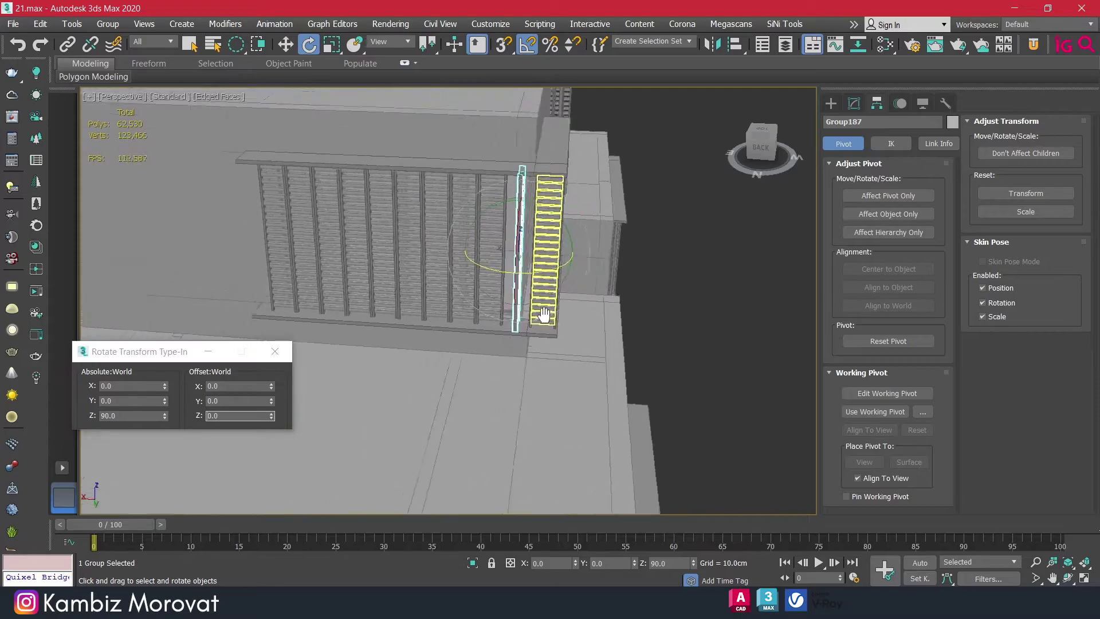
alt+middle_drag(515, 258, 573, 294)
click(490, 261)
alt+middle_drag(491, 262, 515, 263)
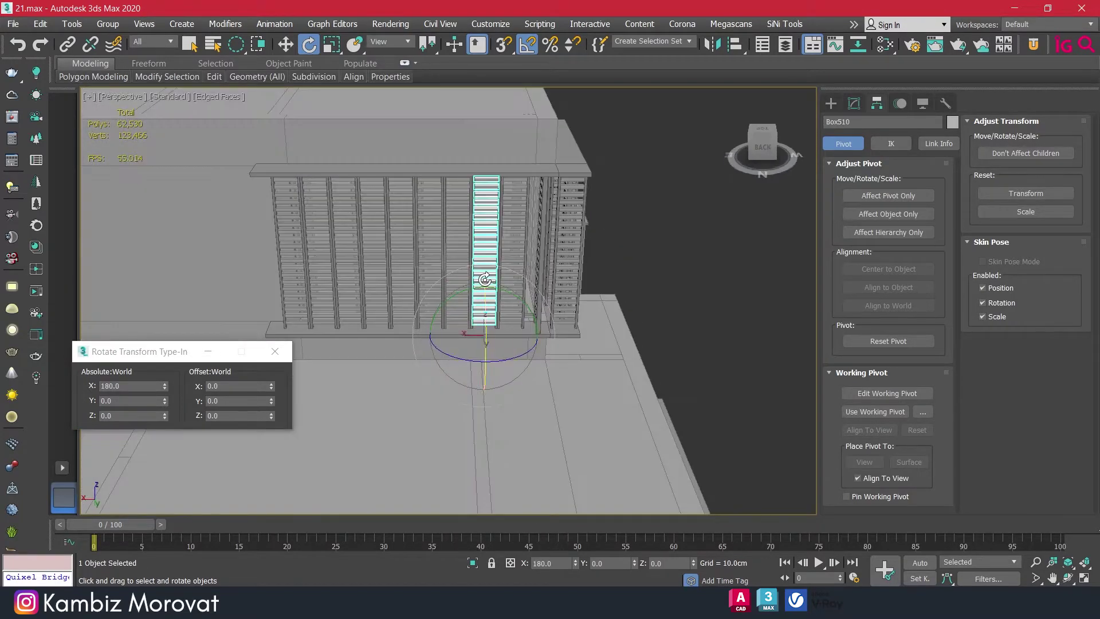
scroll(516, 264, up, 5)
ctrl+click(528, 267)
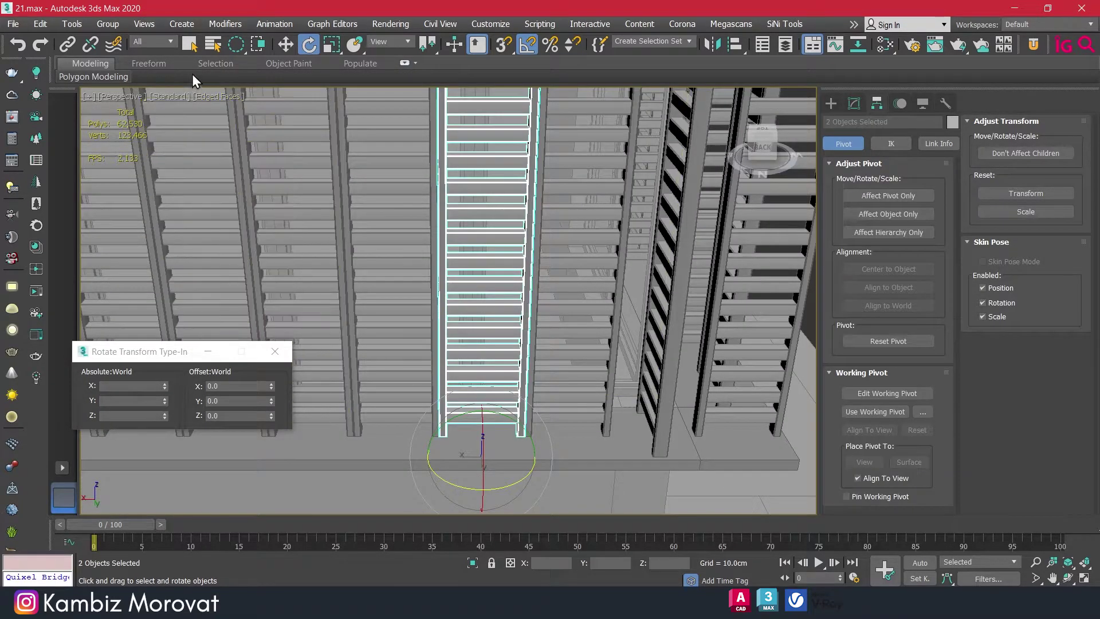
click(106, 25)
click(148, 70)
click(559, 324)
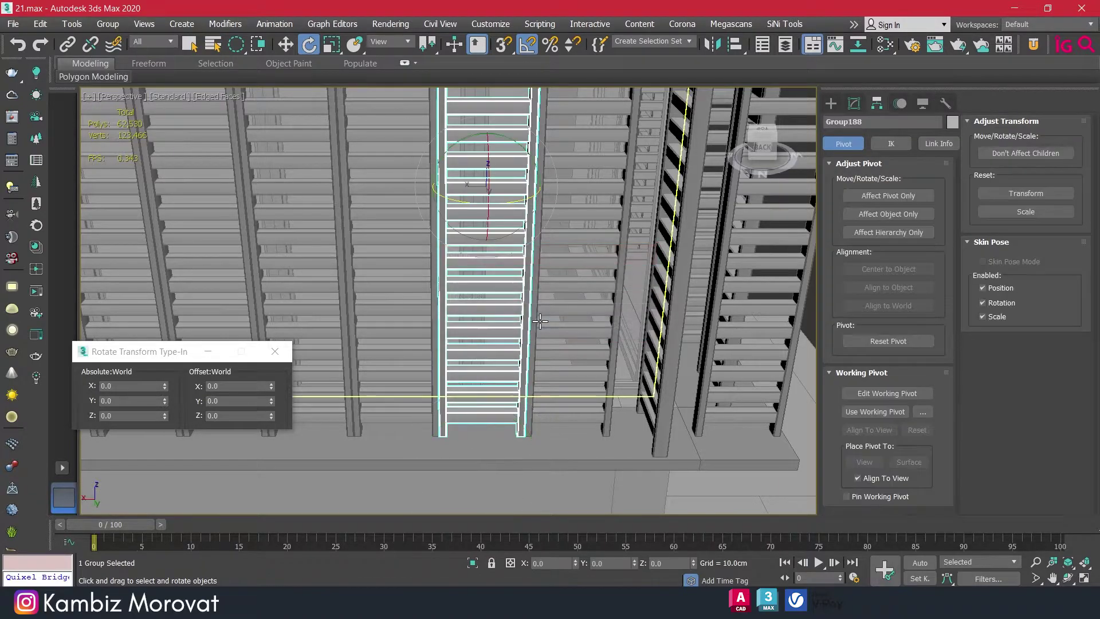
click(240, 416)
text(90)
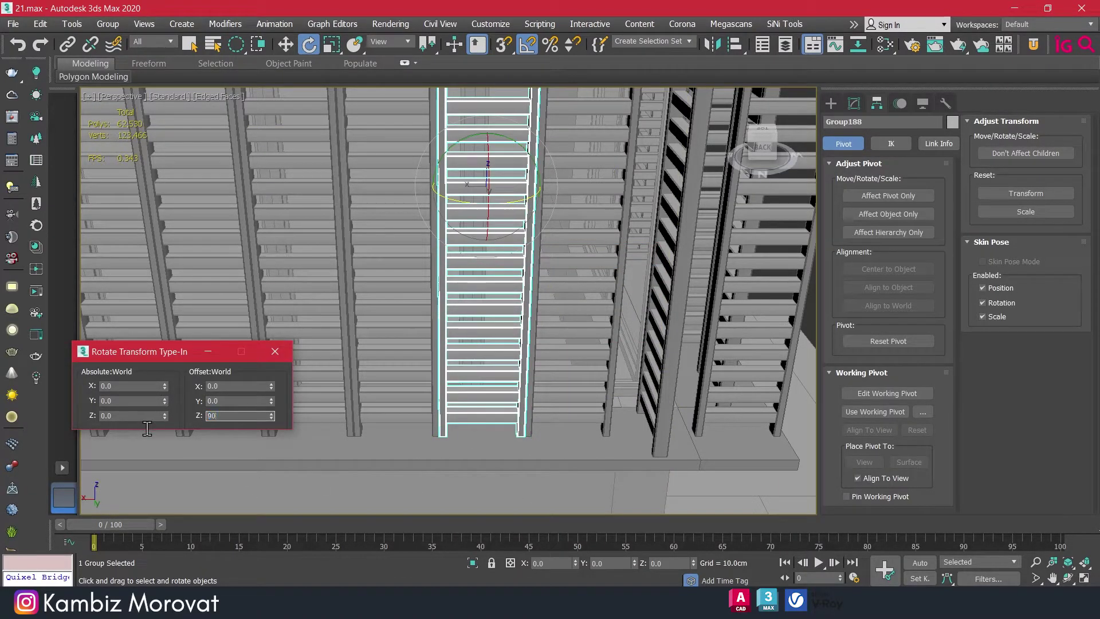
key(Return)
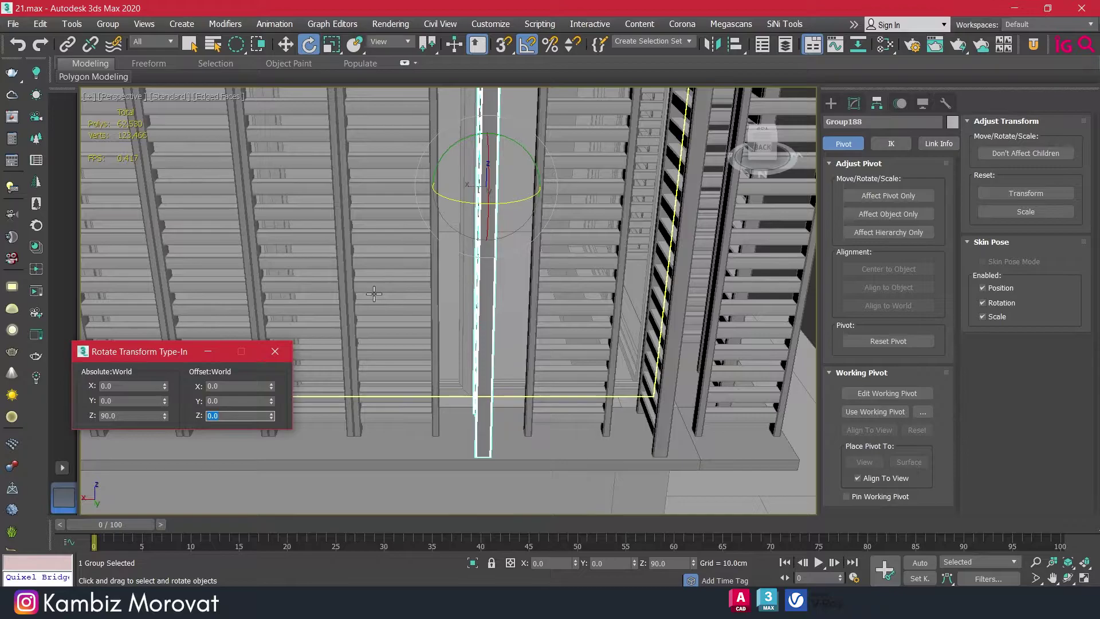
- Group a slat column with its rails as Group189, rotate it 90°, then undo
click(373, 281)
ctrl+click(339, 176)
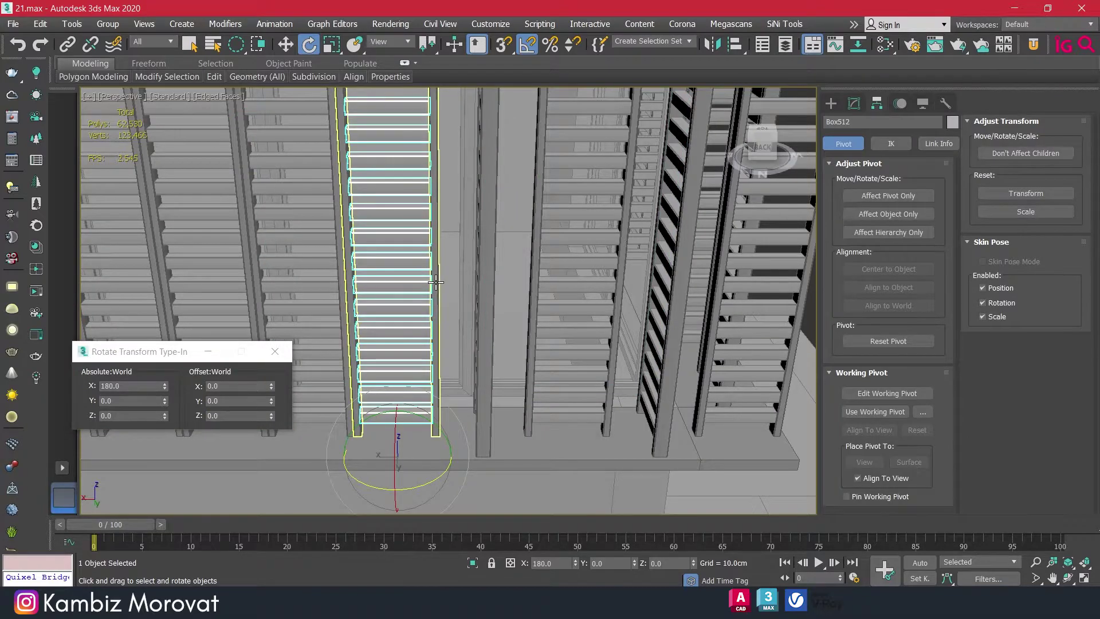
click(94, 24)
click(125, 46)
click(564, 321)
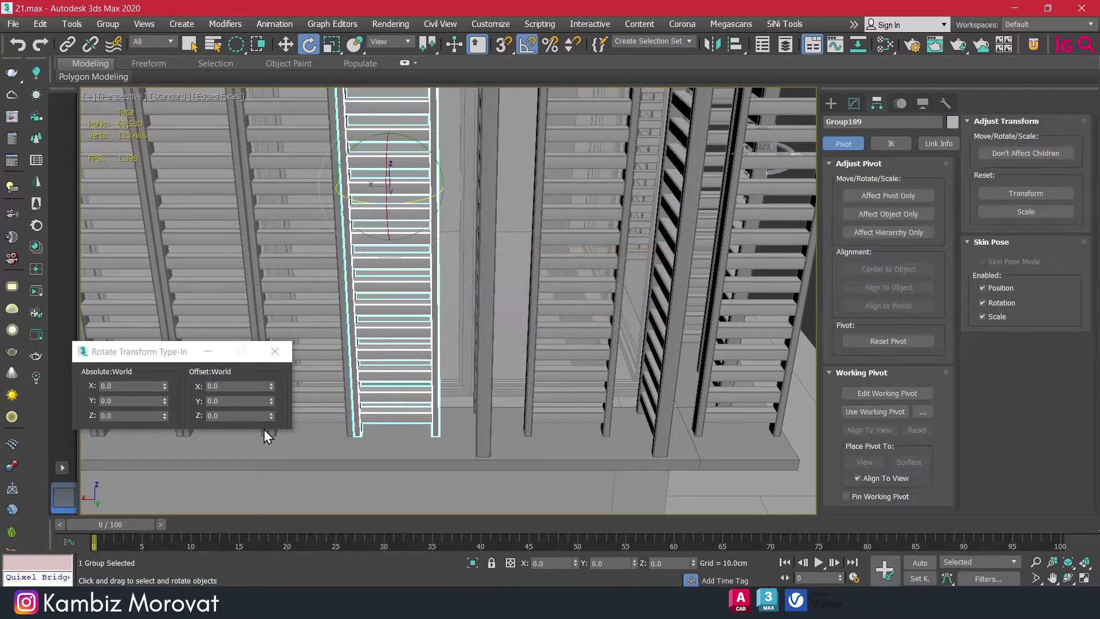
click(245, 413)
text(90)
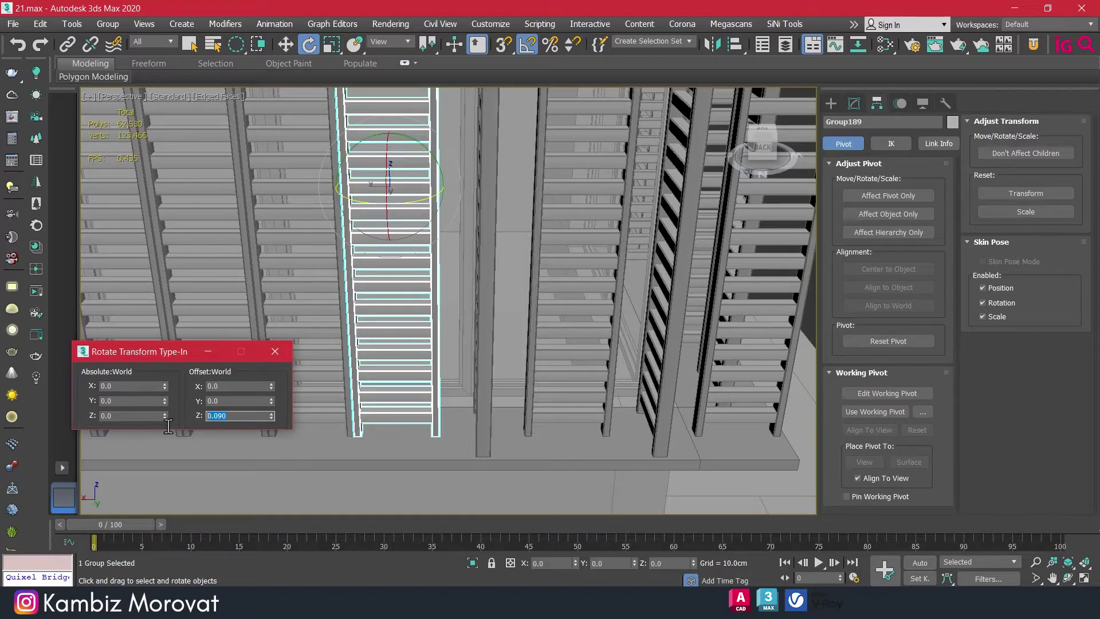
key(Return)
middle_drag(397, 360, 428, 357)
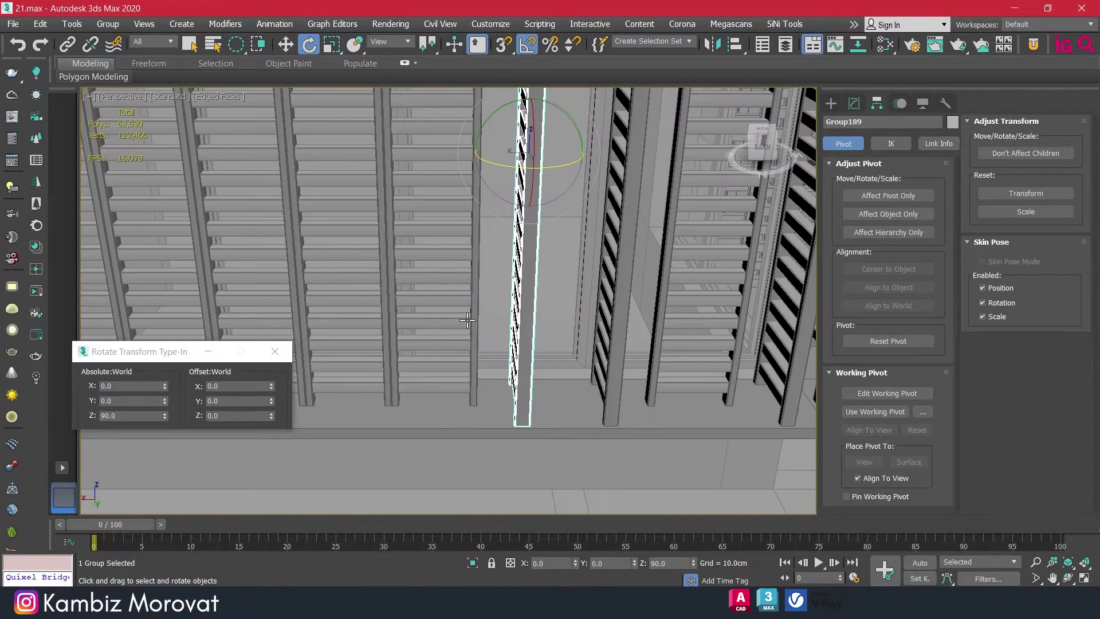
key(ctrl+z)
key(ctrl+z)
- Group the selected ladder parts as Group190 and rotate it 90° about Z
click(108, 24)
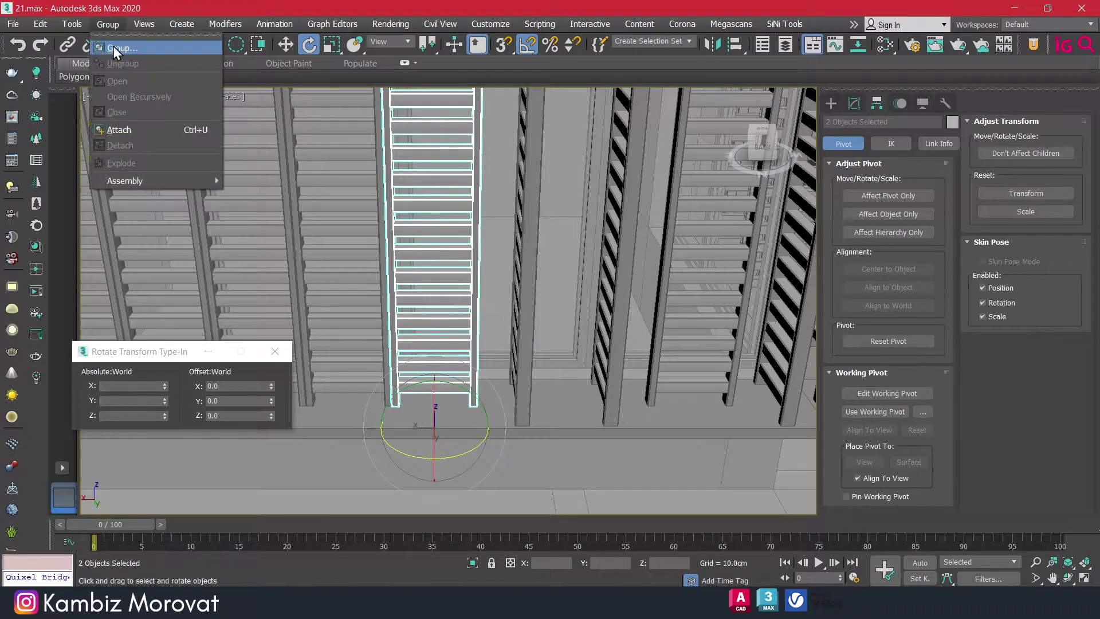
click(562, 328)
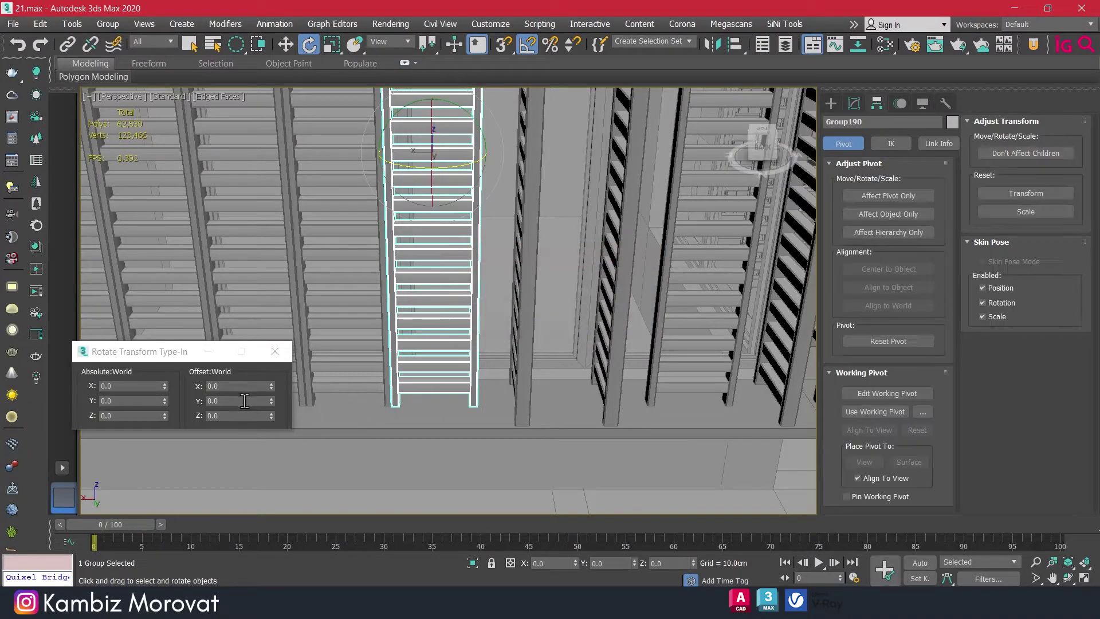
click(98, 427)
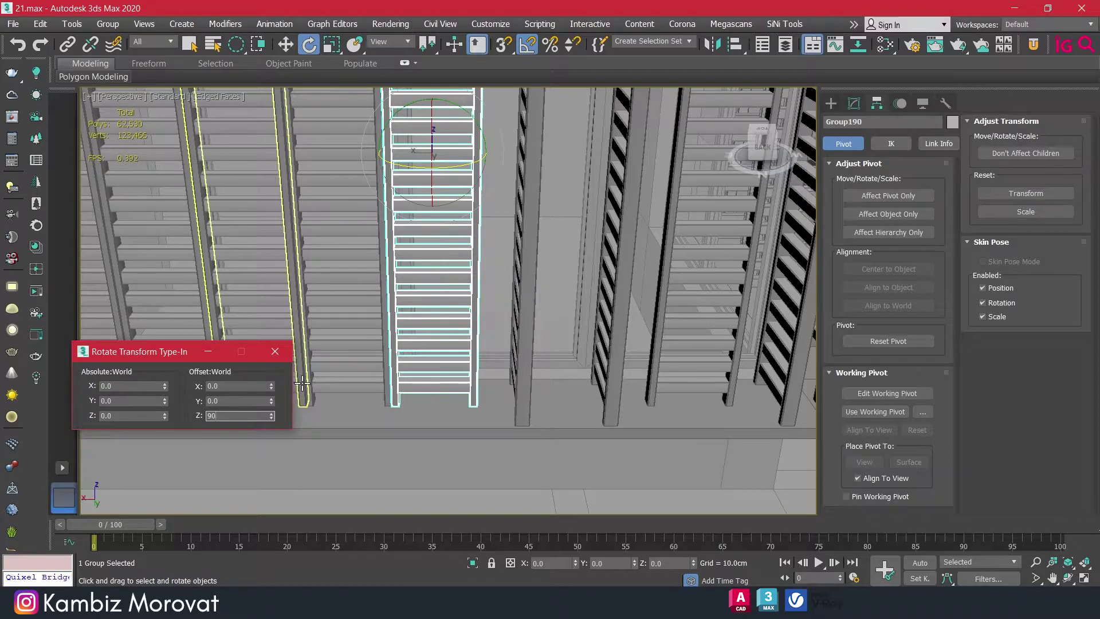
text(90)
key(Return)
- Group another slat column with its rails as Group191 and rotate it 90° about Z
scroll(373, 308, down, 5)
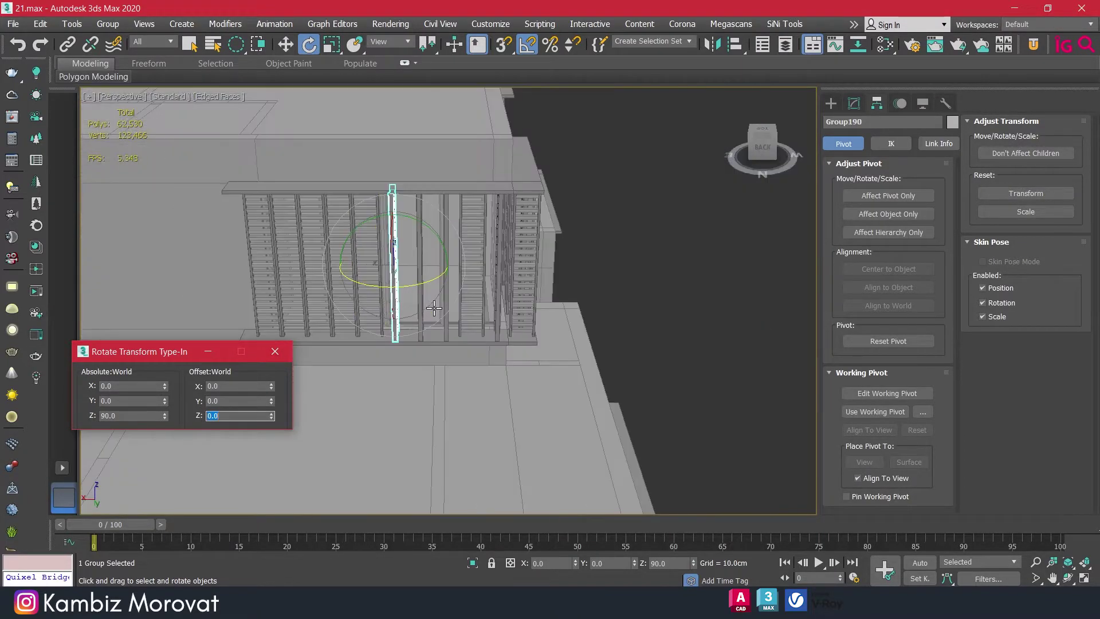
alt+middle_drag(374, 308, 378, 286)
scroll(378, 287, up, 2)
click(380, 288)
scroll(380, 287, up, 4)
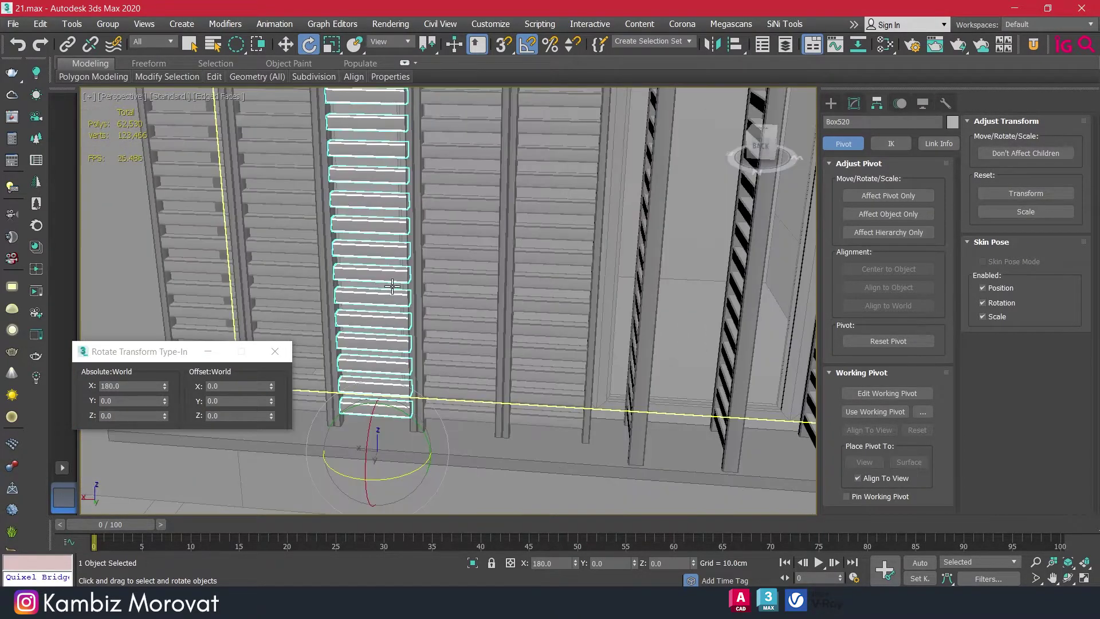
ctrl+click(409, 279)
click(108, 24)
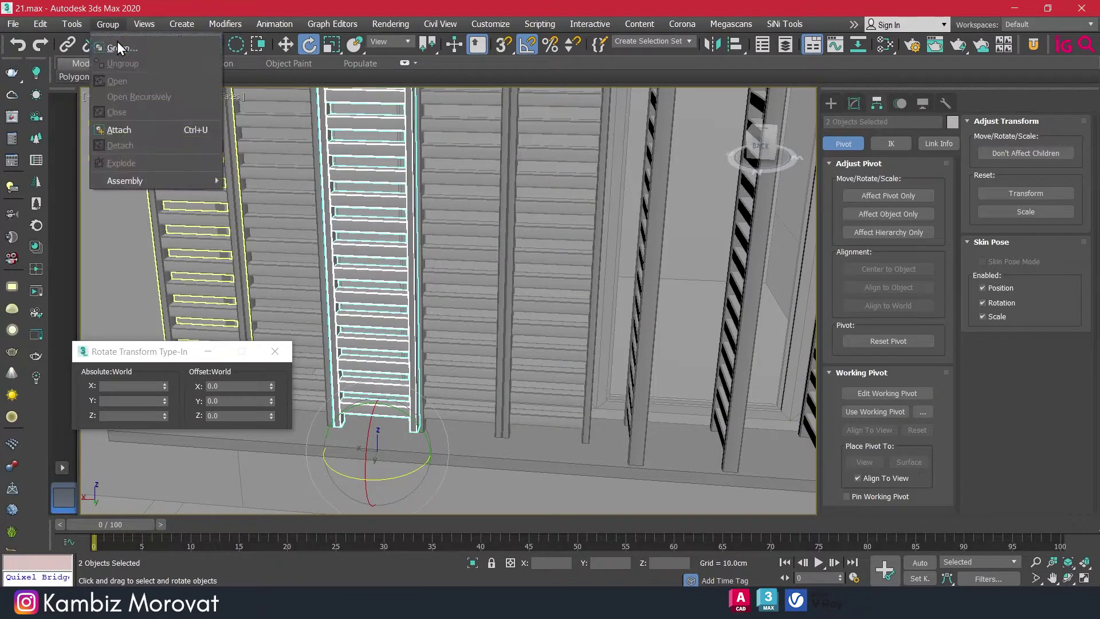
click(120, 44)
click(585, 326)
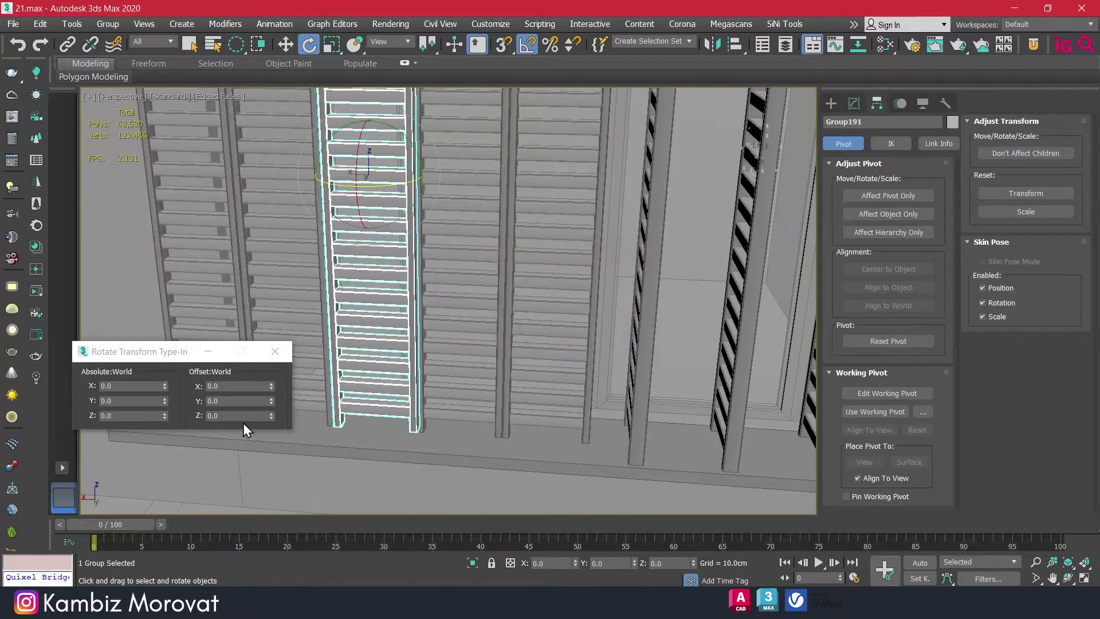
click(238, 417)
key(Return)
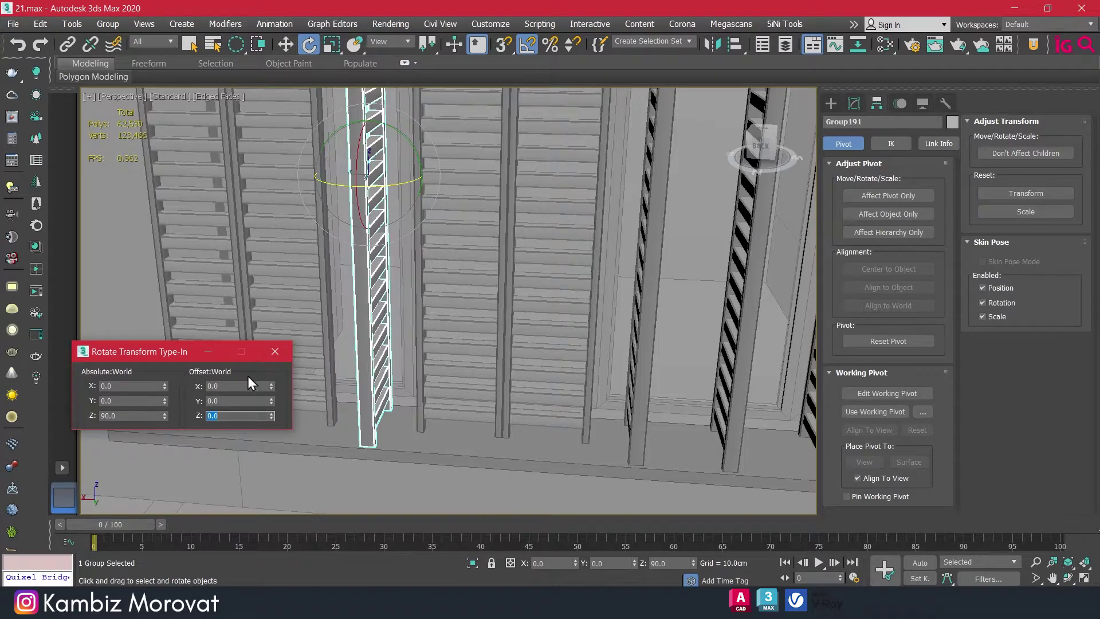
scroll(401, 275, down, 5)
mouse_move(435, 264)
alt+middle_down()
mouse_move(506, 251)
mouse_move(447, 252)
alt+middle_up()
scroll(447, 252, up, 3)
- Group a middle slat column with its rails as Group192 and rotate it 90° about Z
scroll(447, 252, up, 2)
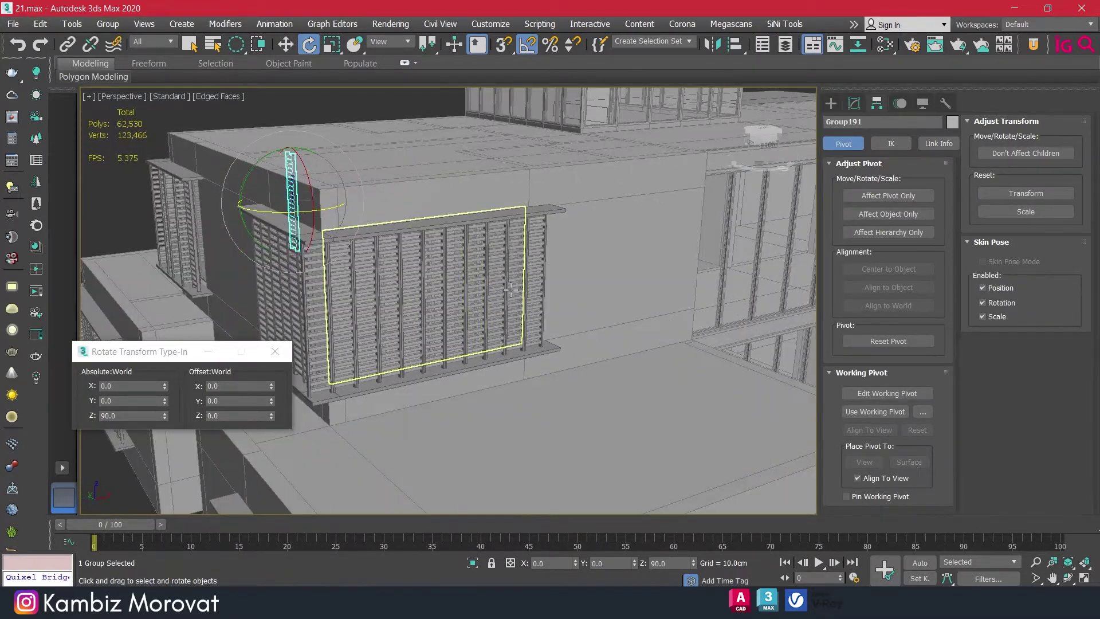
click(494, 241)
scroll(504, 304, up, 4)
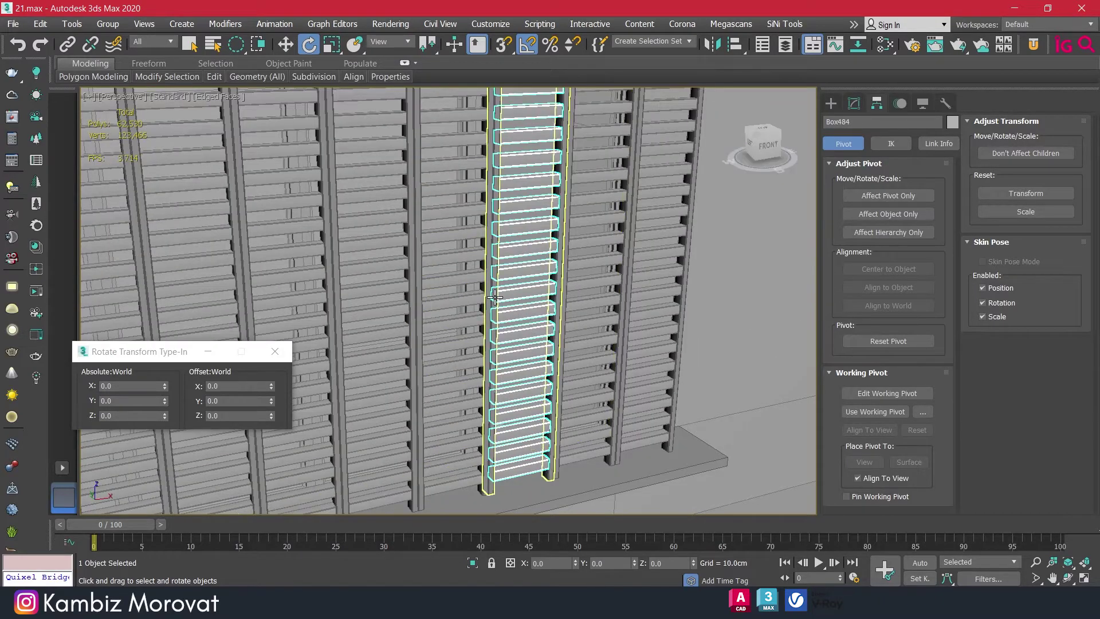
ctrl+click(491, 295)
click(117, 24)
click(129, 50)
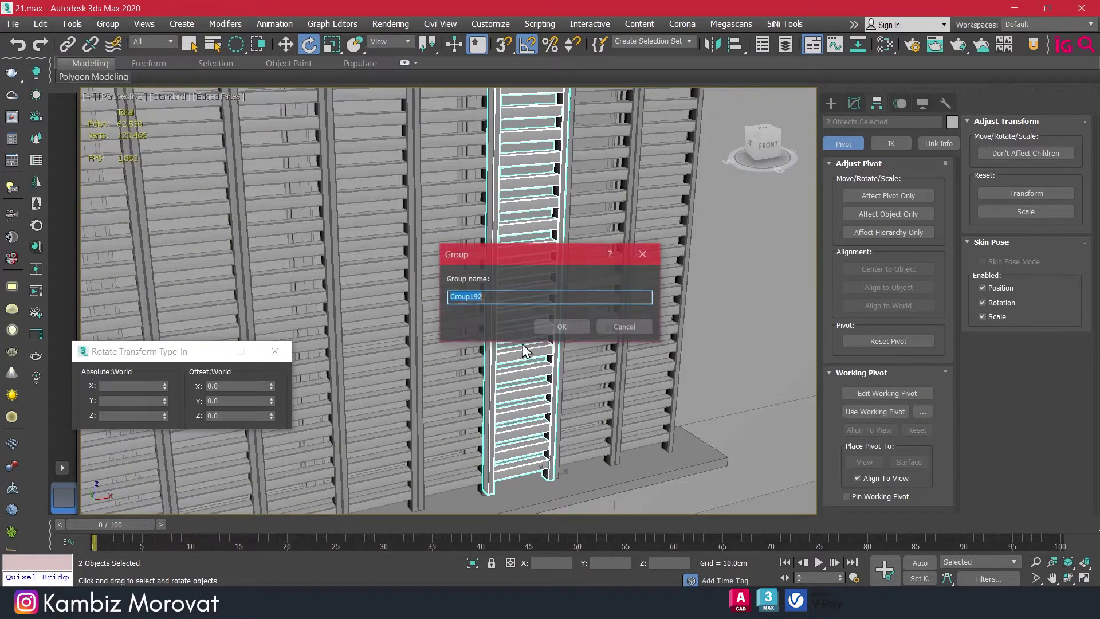
click(567, 328)
click(234, 416)
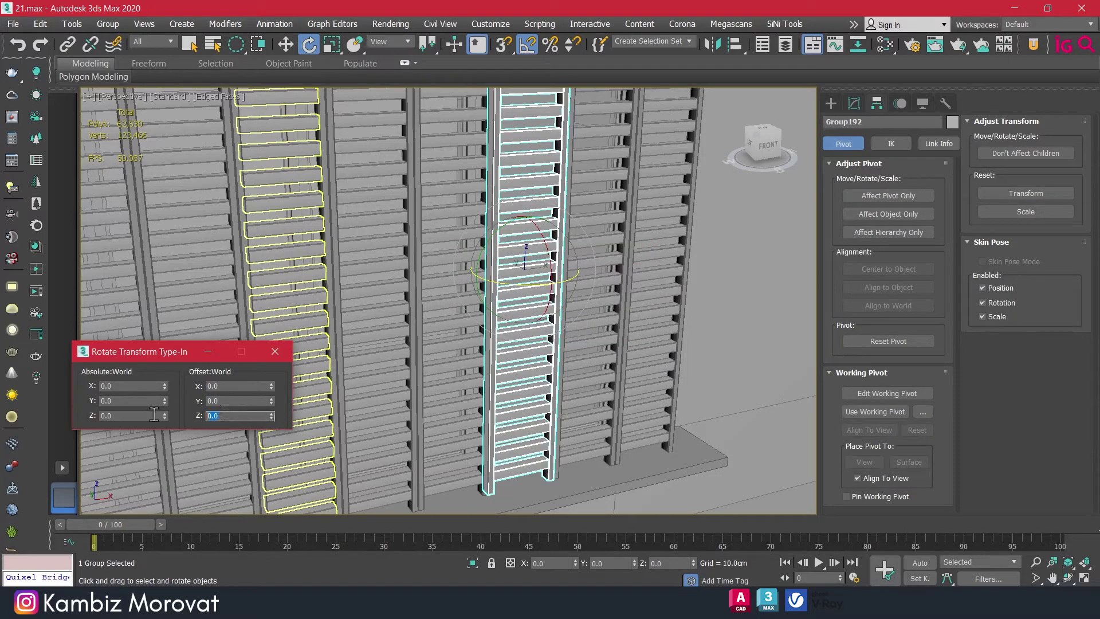
text(90)
key(Return)
- Group the next alternate slat column with its rails as Group193, rotated 90° about Z
click(457, 382)
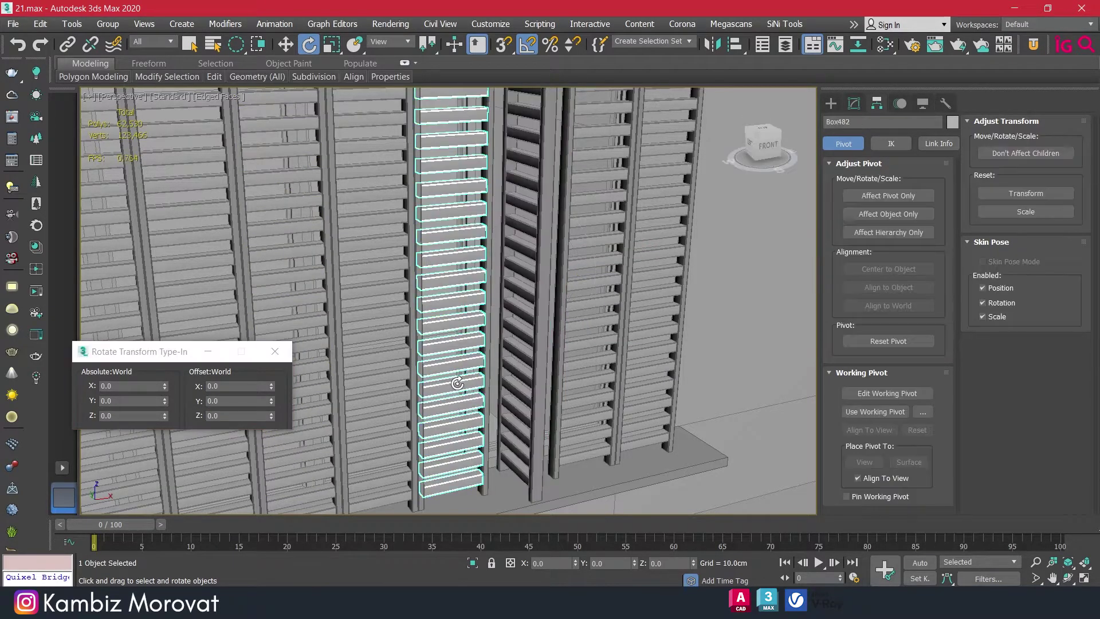
ctrl+click(482, 383)
click(108, 24)
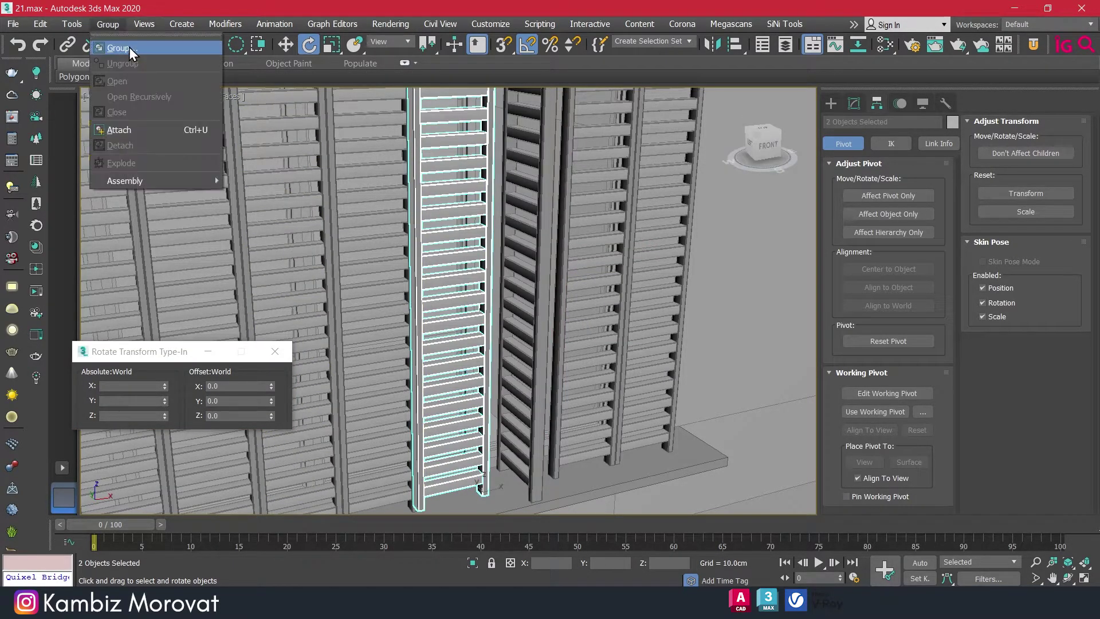
click(130, 48)
click(562, 327)
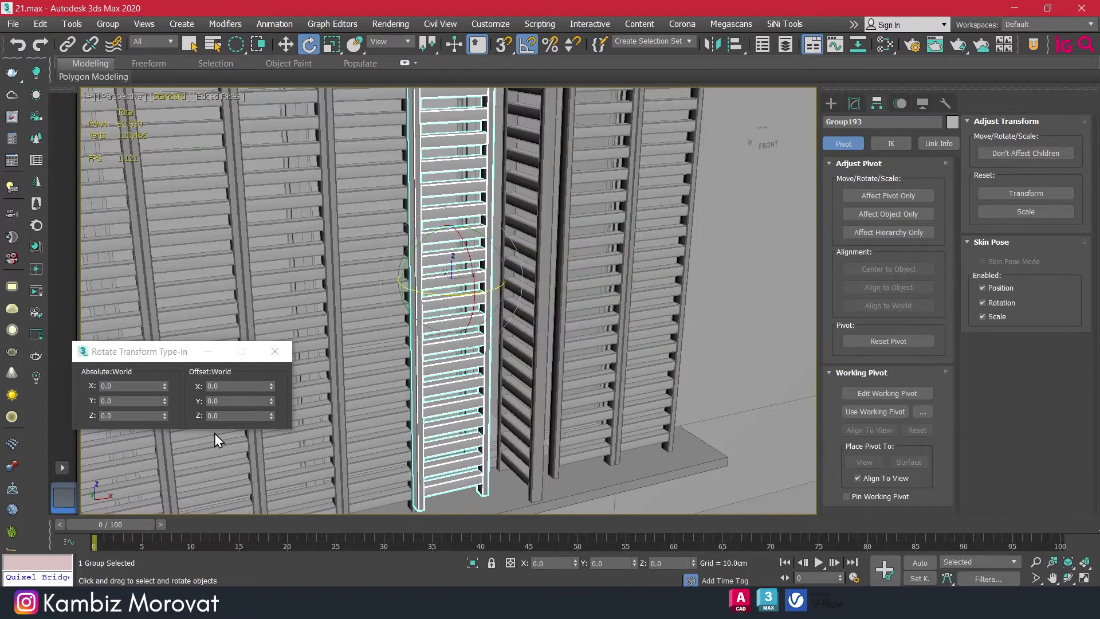
click(218, 415)
text(90)
key(Return)
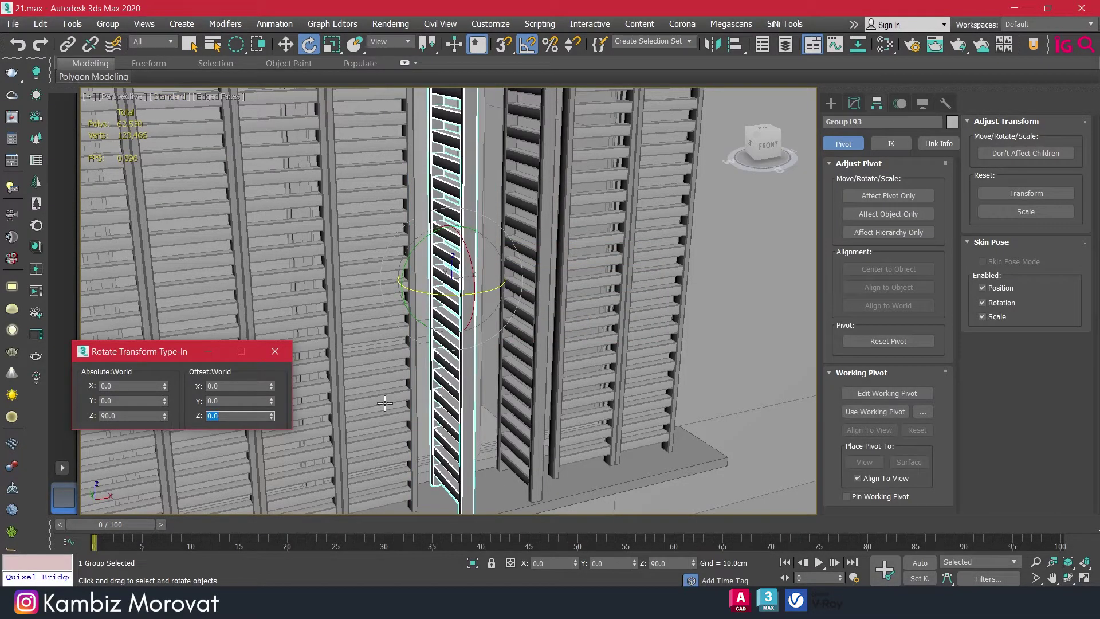
- Group the following alternate column with its rails as Group194, rotated 90° about Z
click(385, 405)
ctrl+click(413, 393)
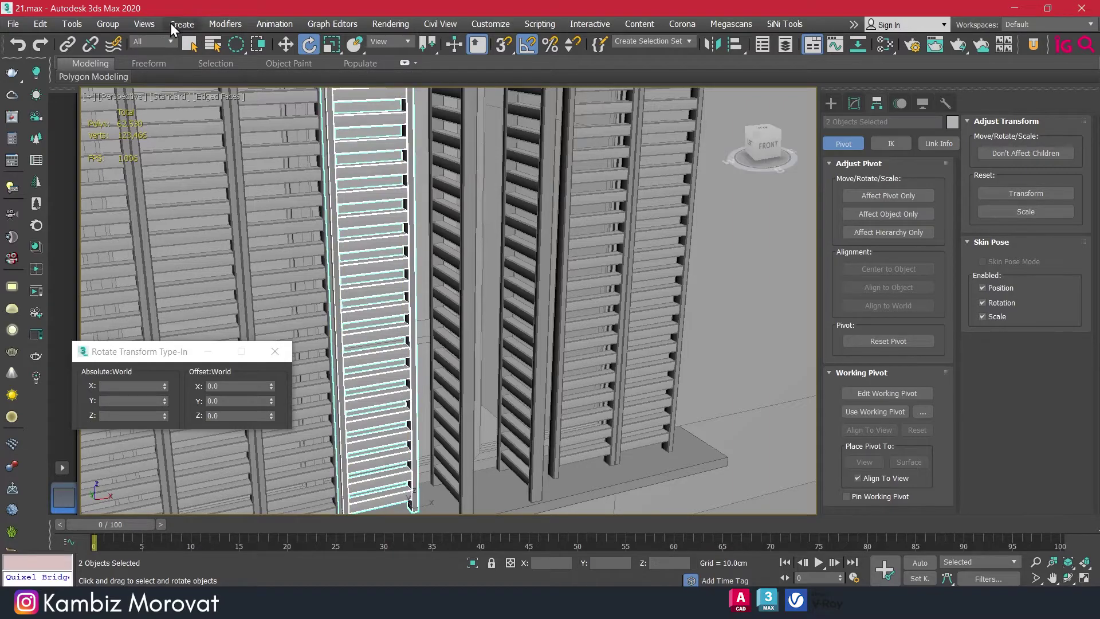
click(108, 23)
click(129, 48)
click(564, 325)
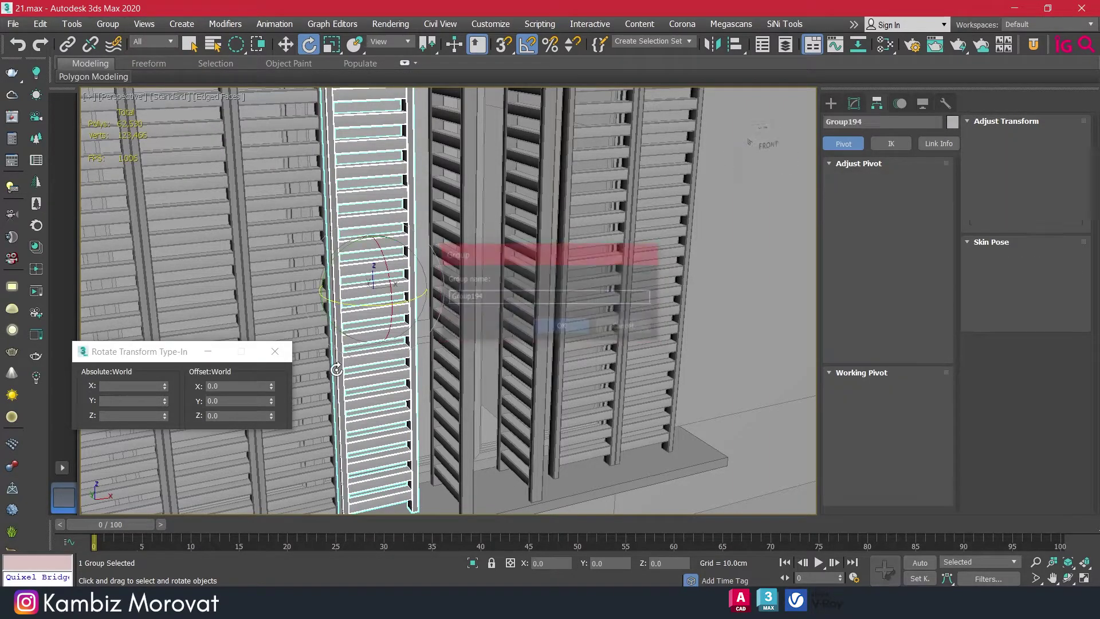
click(113, 425)
key(Return)
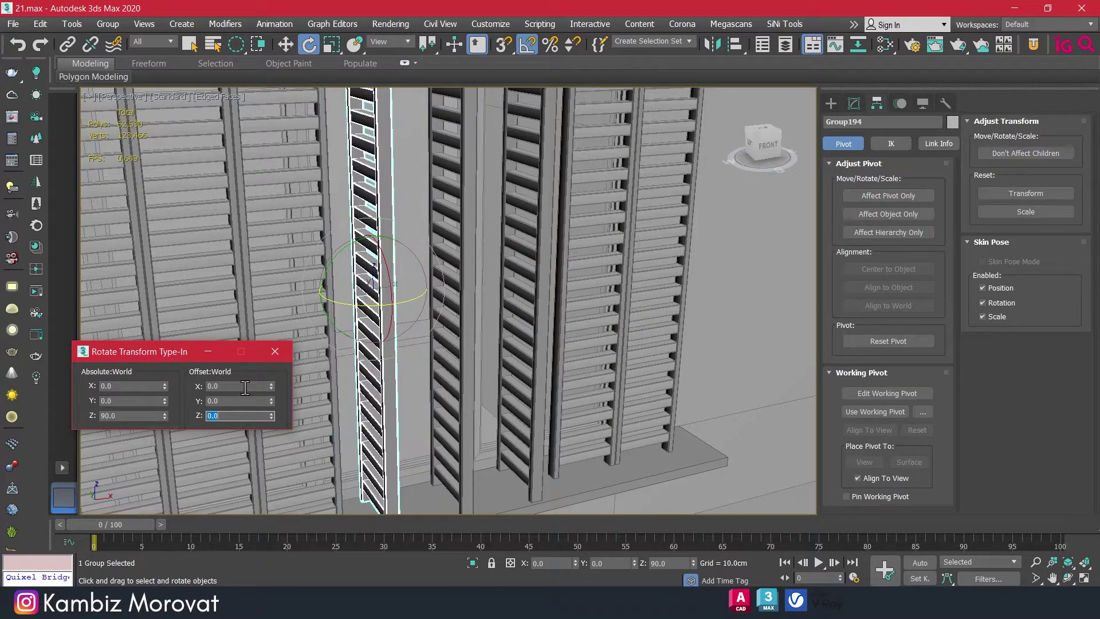
- Group the next slat column as Group195 and rotate it 90° about Z
click(472, 313)
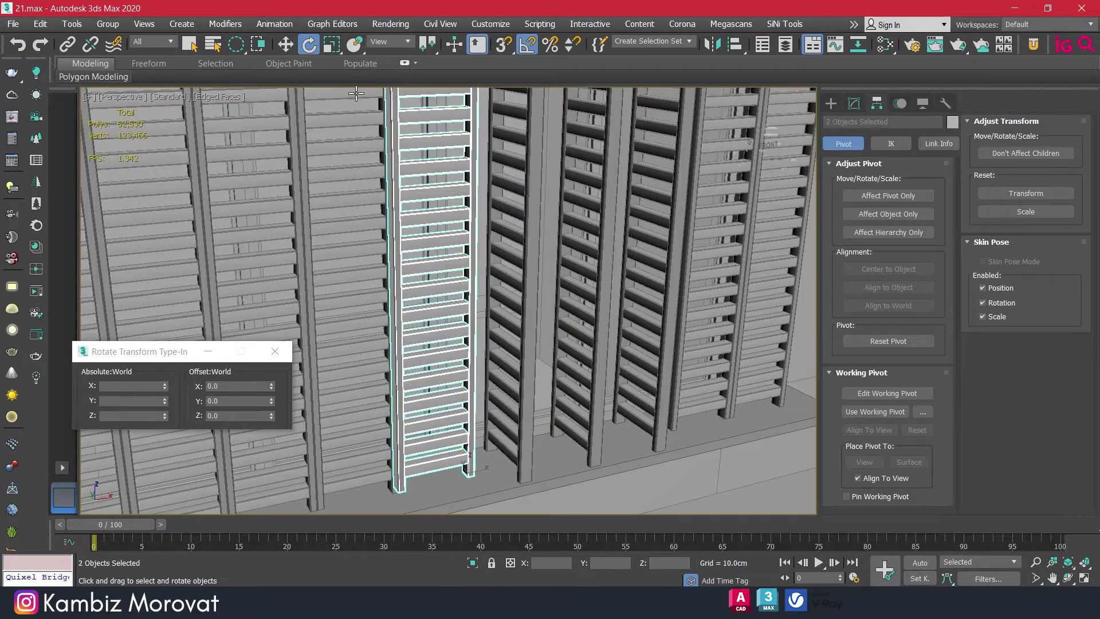
click(111, 24)
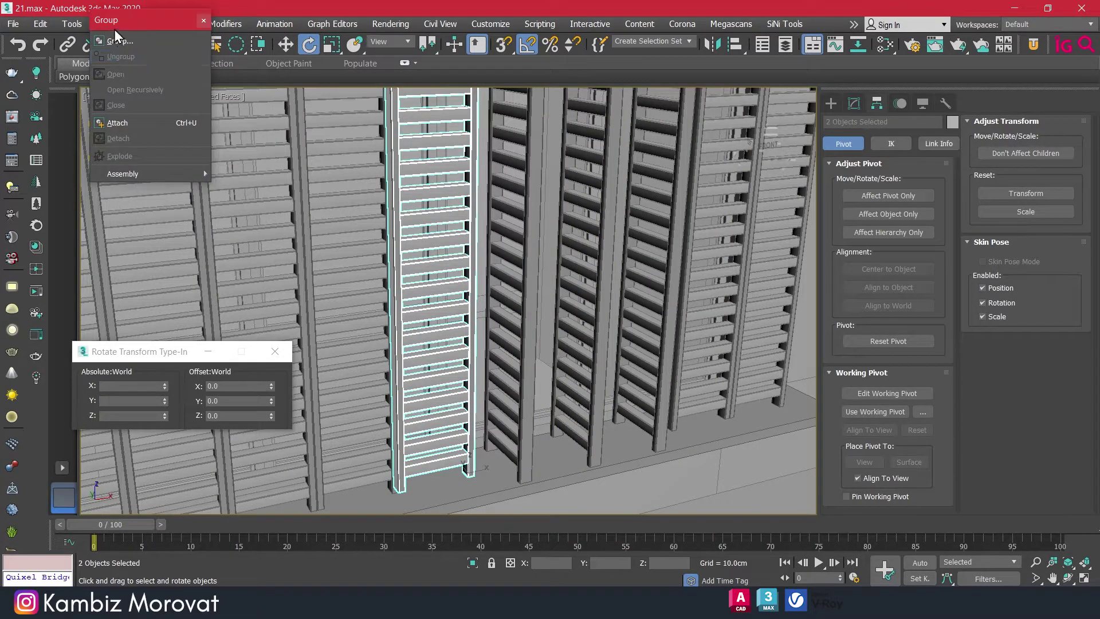
click(201, 21)
click(108, 24)
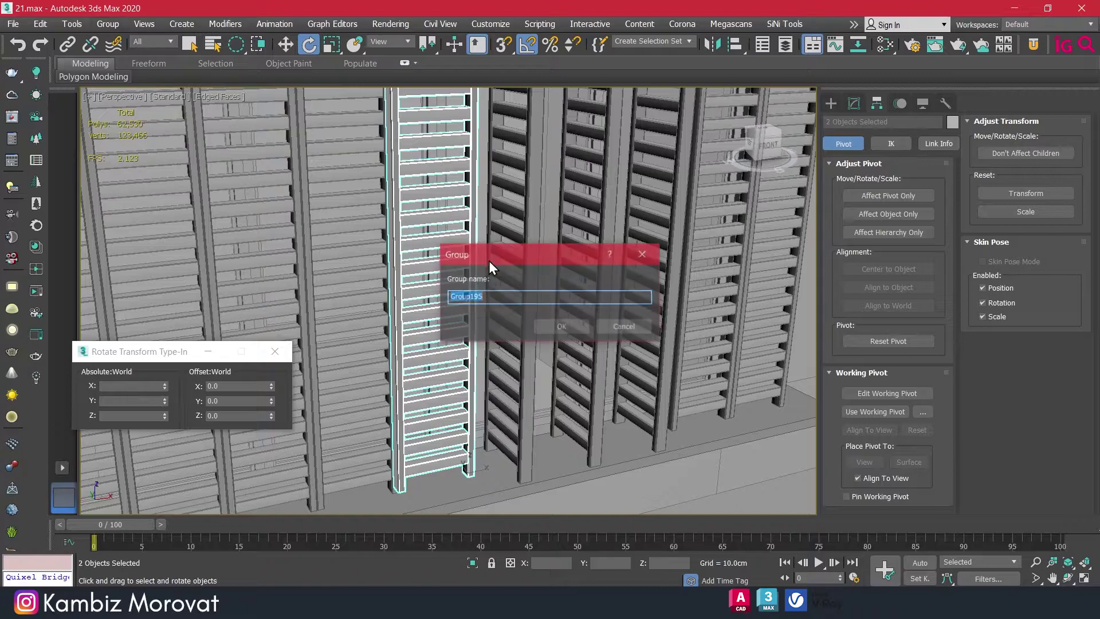
click(575, 331)
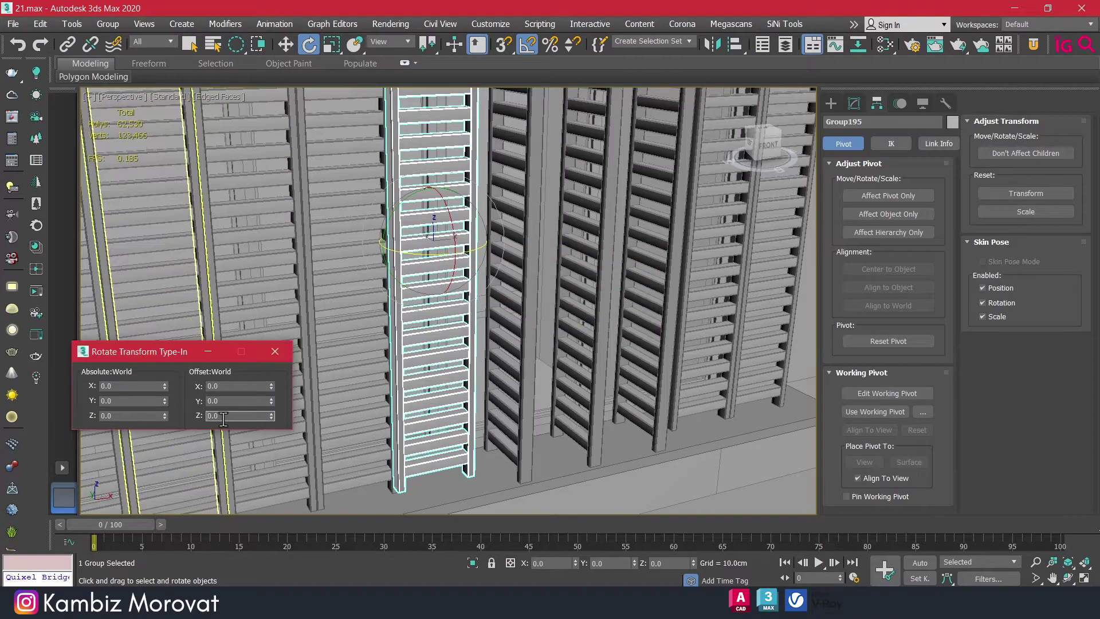
click(239, 415)
text(90)
key(Return)
- Group the next slat column as Group196 and rotate it 90° about Z
scroll(406, 317, down, 5)
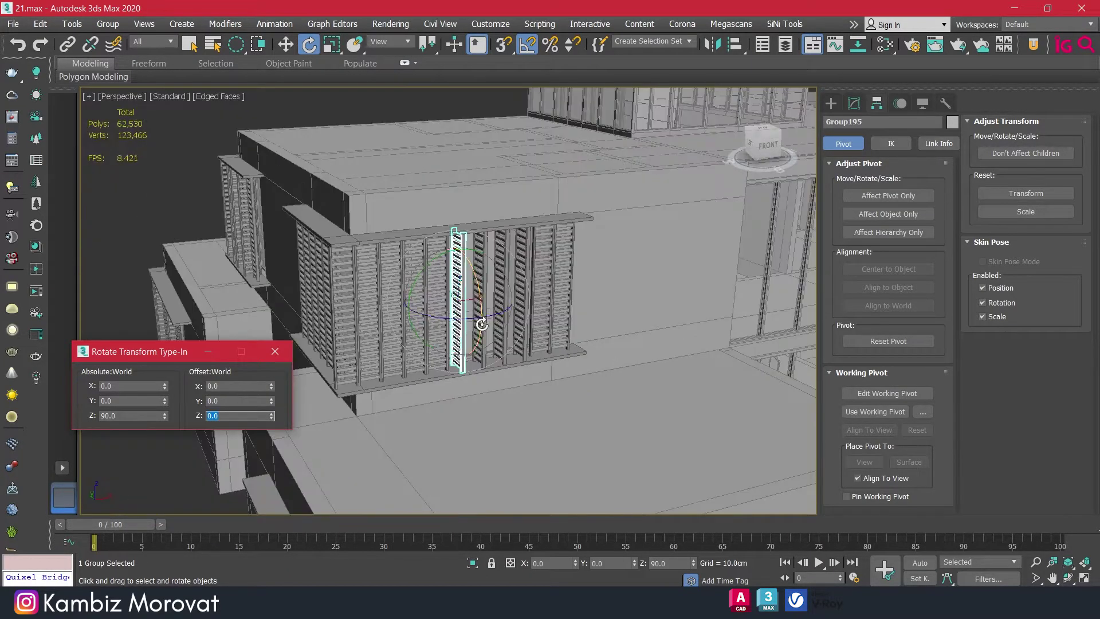
alt+middle_drag(435, 320, 406, 317)
scroll(406, 317, up, 2)
click(406, 318)
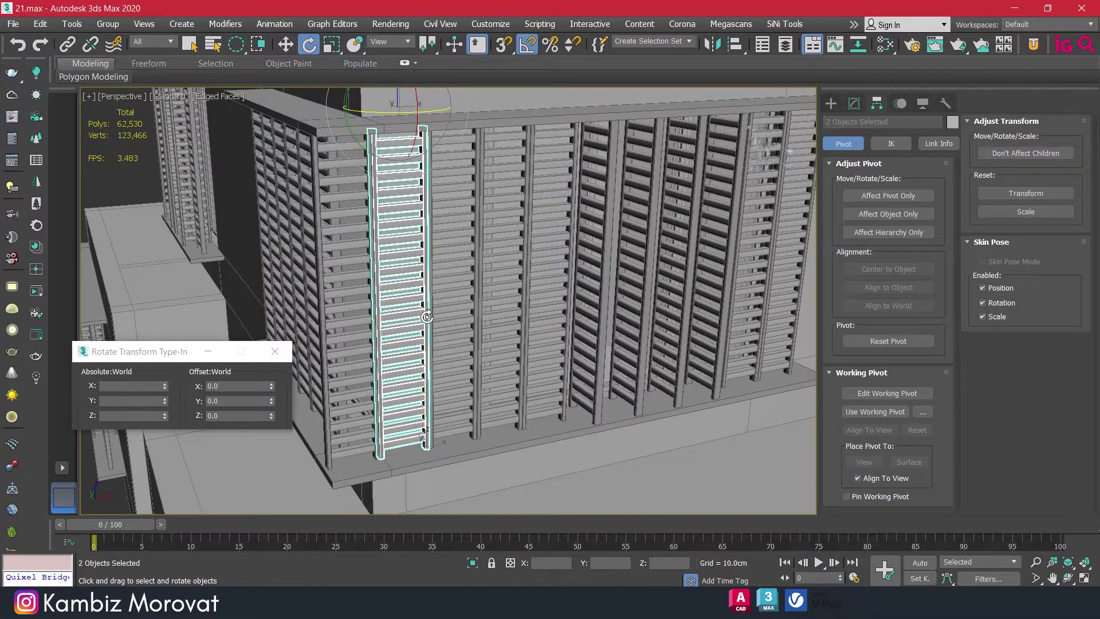
click(107, 24)
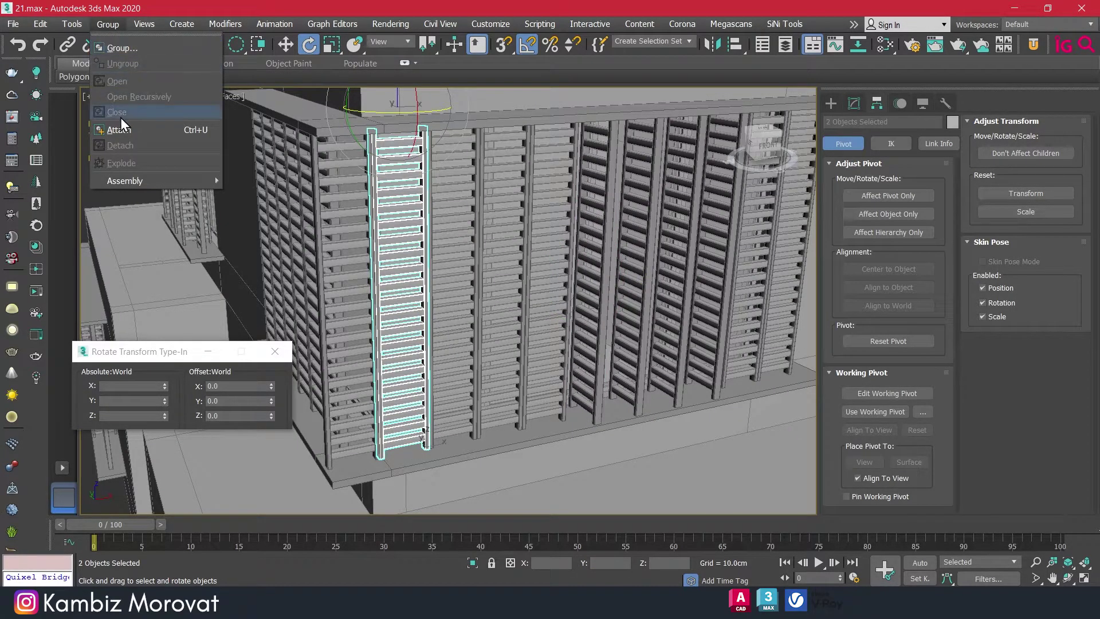
click(125, 49)
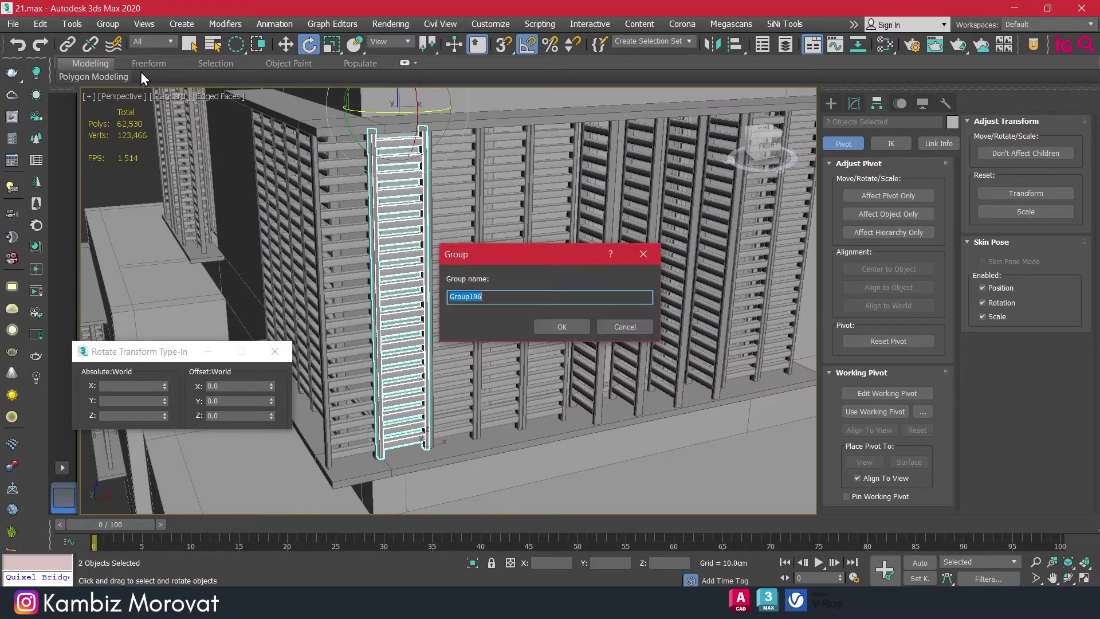
click(541, 326)
click(240, 415)
text(90)
key(Return)
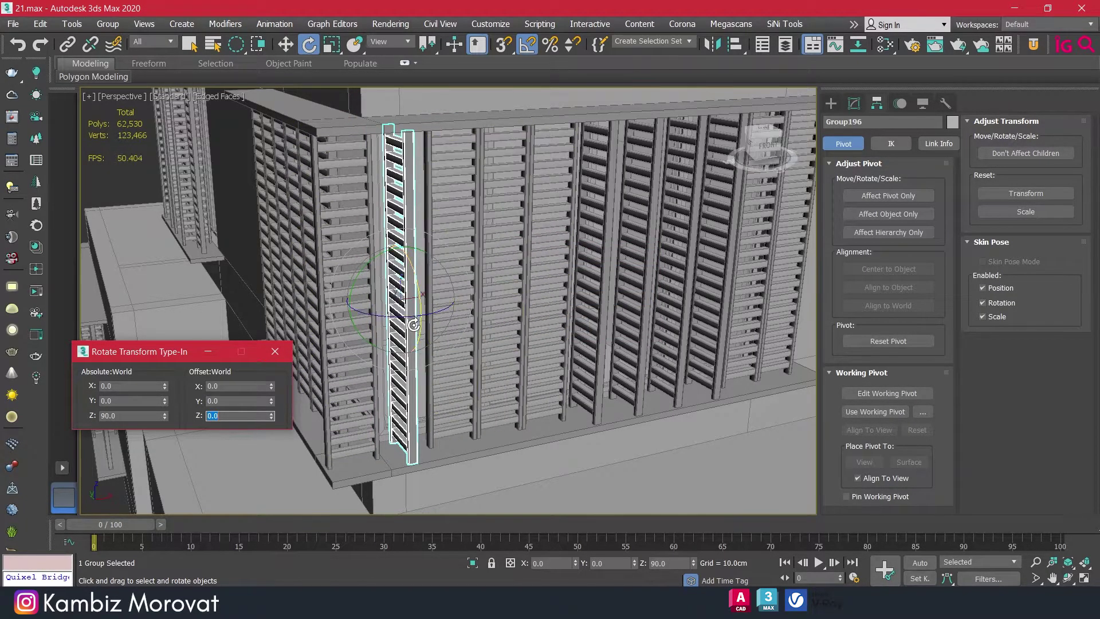
- On the side screen, group a slat column as Group198 and rotate it 90° about Z
scroll(413, 326, down, 3)
alt+middle_drag(413, 326, 368, 343)
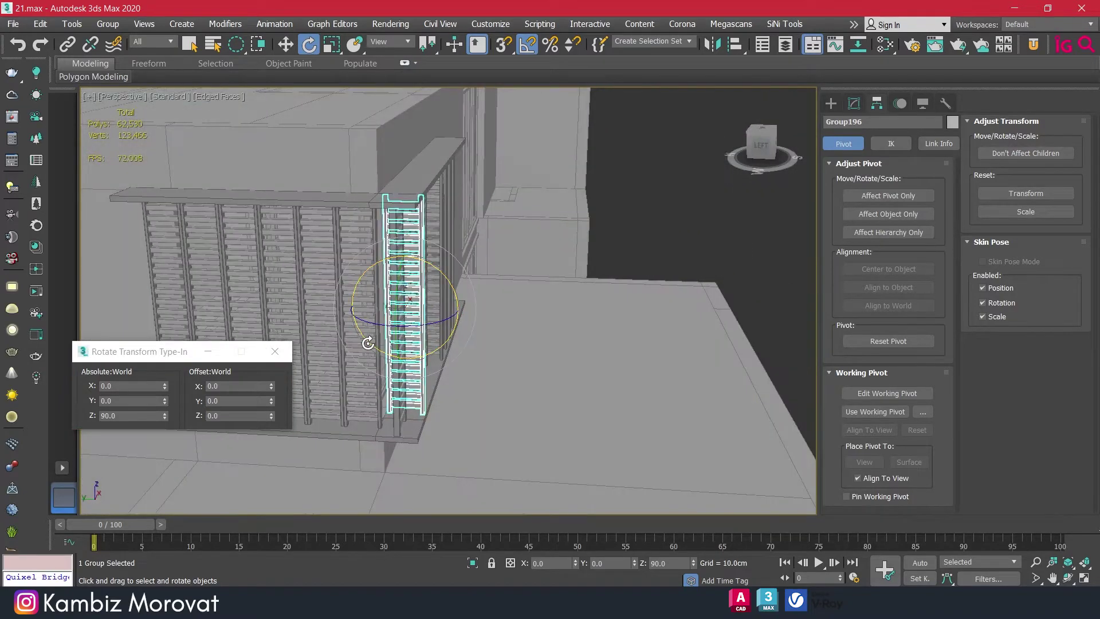
click(349, 344)
scroll(358, 341, up, 5)
click(369, 338)
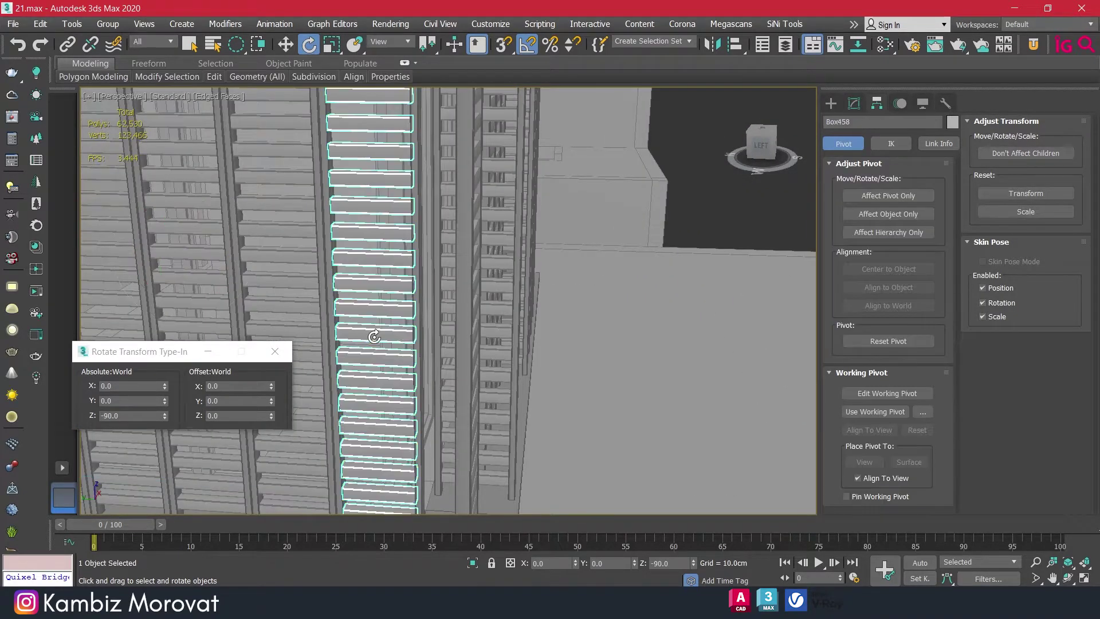
scroll(419, 335, down, 3)
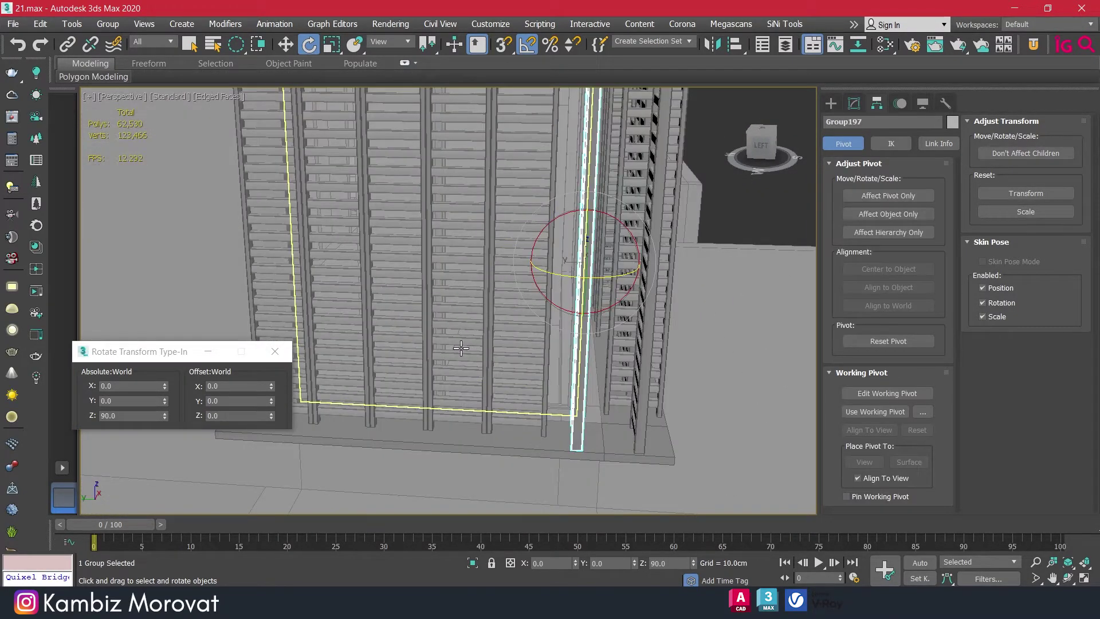
click(518, 327)
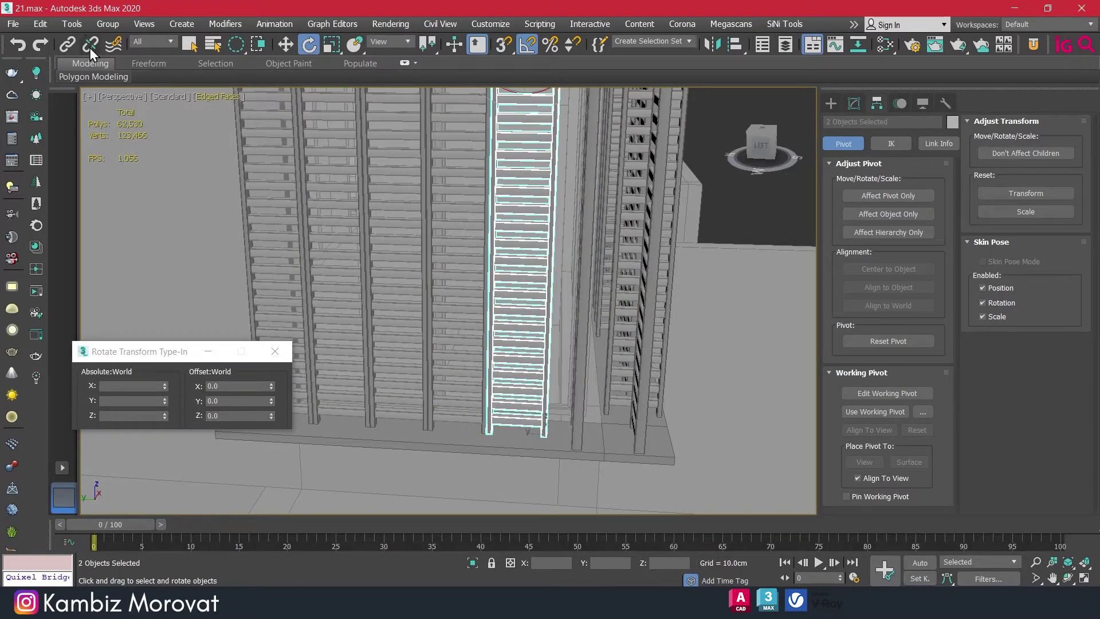
click(108, 24)
click(575, 333)
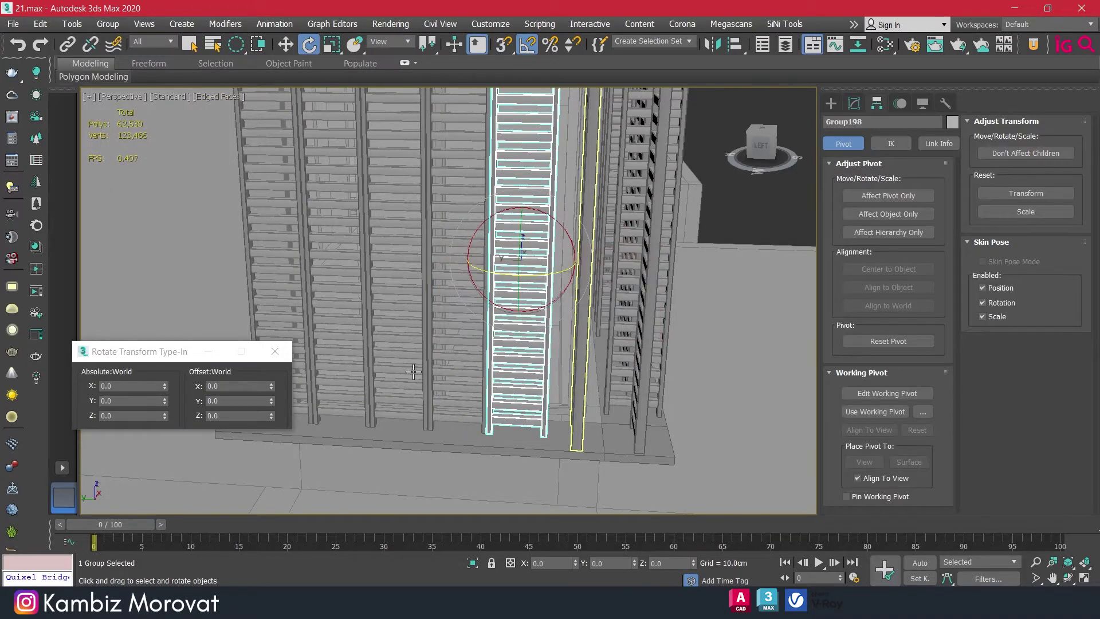
click(131, 415)
text(90)
key(Return)
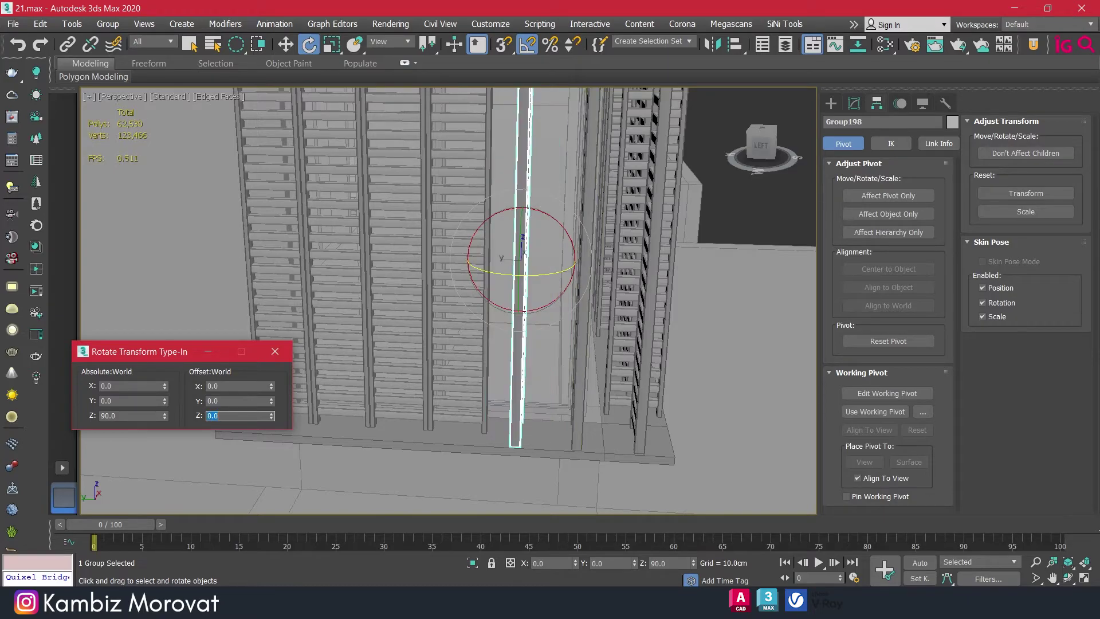
- Group another slat column as Group199, rotate it 90° about Z, then deselect all
click(332, 314)
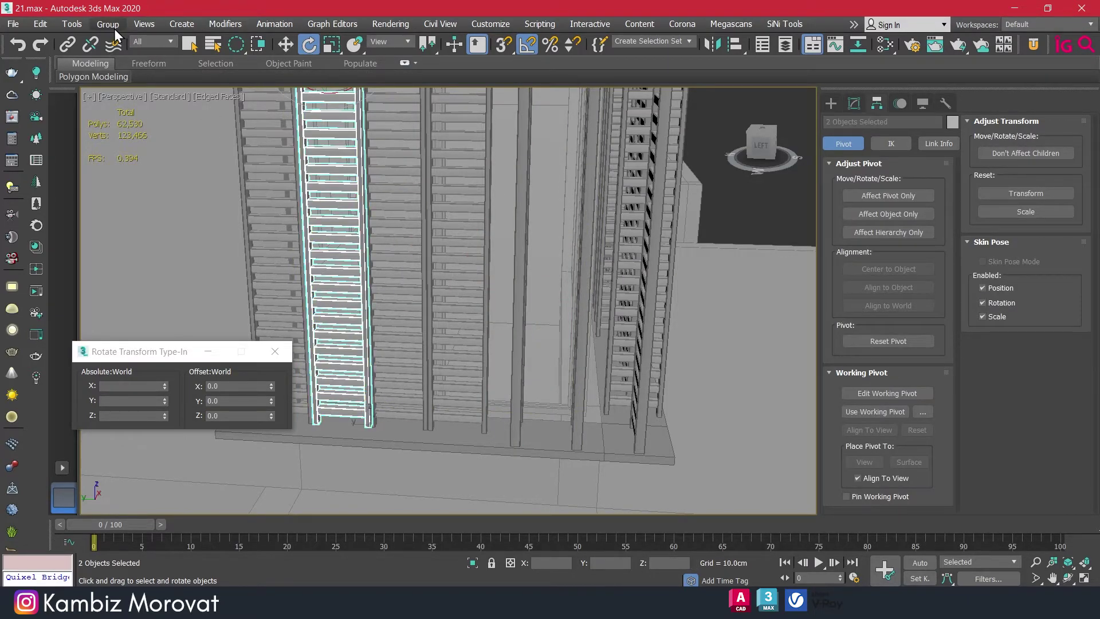
click(114, 28)
click(552, 326)
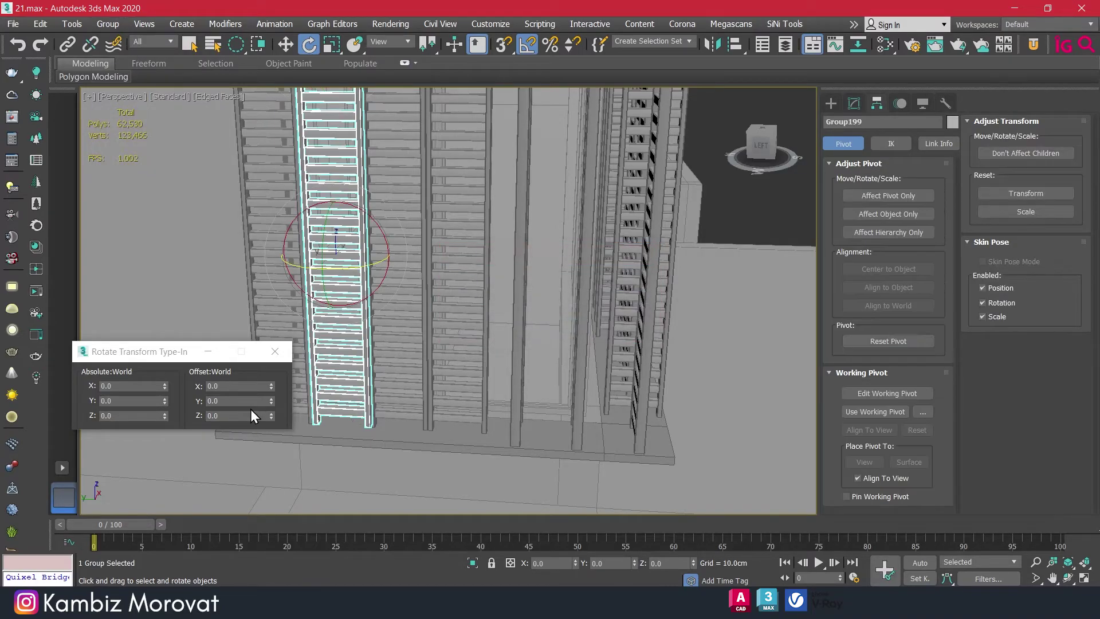
click(233, 415)
key(Return)
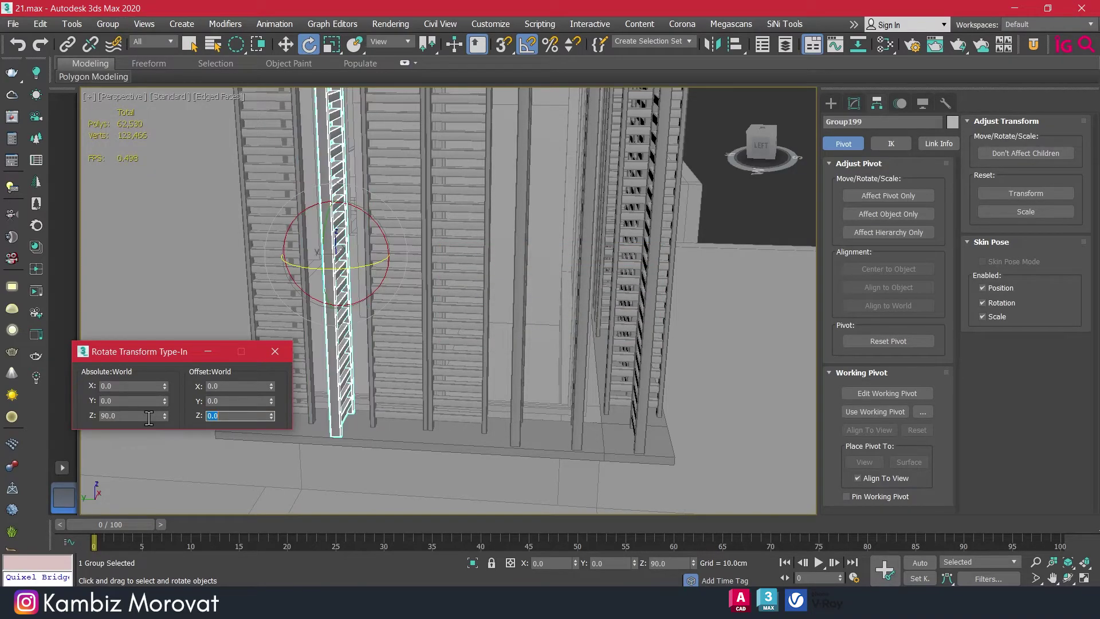
scroll(529, 334, down, 10)
click(724, 274)
alt+middle_drag(724, 274, 681, 266)
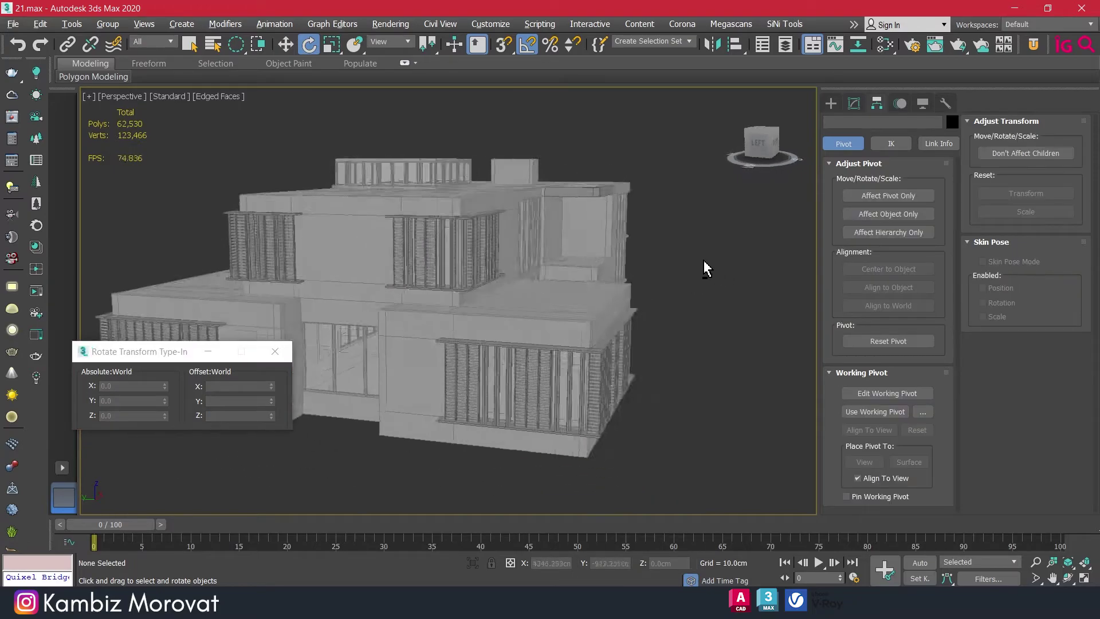
mouse_move(523, 275)
alt+middle_down()
mouse_move(635, 260)
mouse_move(712, 265)
mouse_move(680, 278)
mouse_move(652, 271)
alt+middle_up()
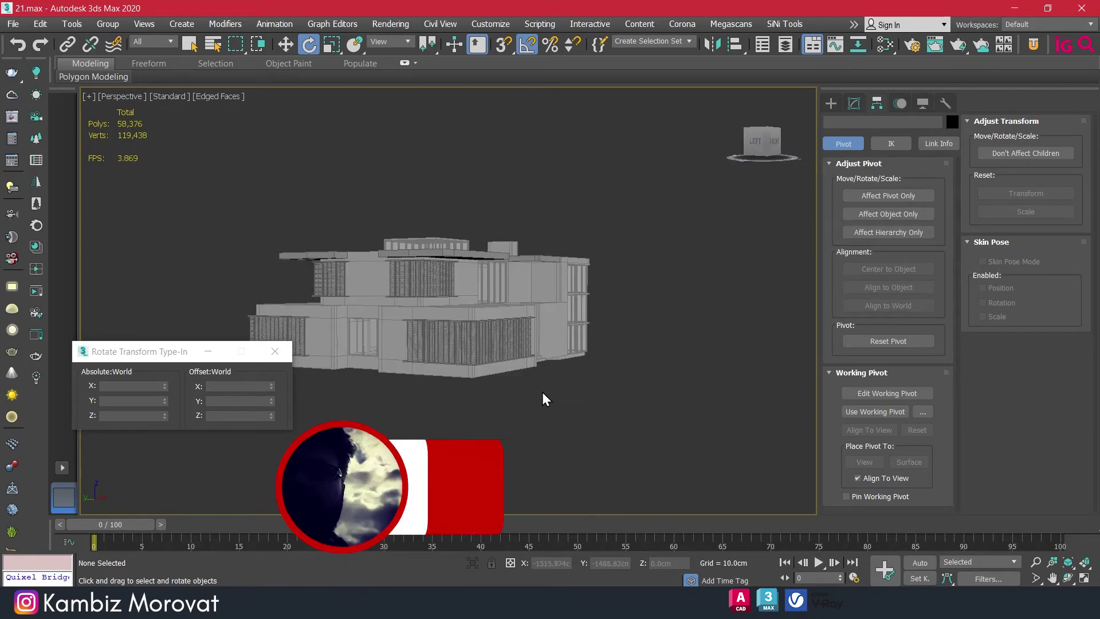
mouse_move(545, 396)
alt+middle_down()
mouse_move(386, 393)
mouse_move(506, 407)
mouse_move(492, 398)
alt+middle_up()
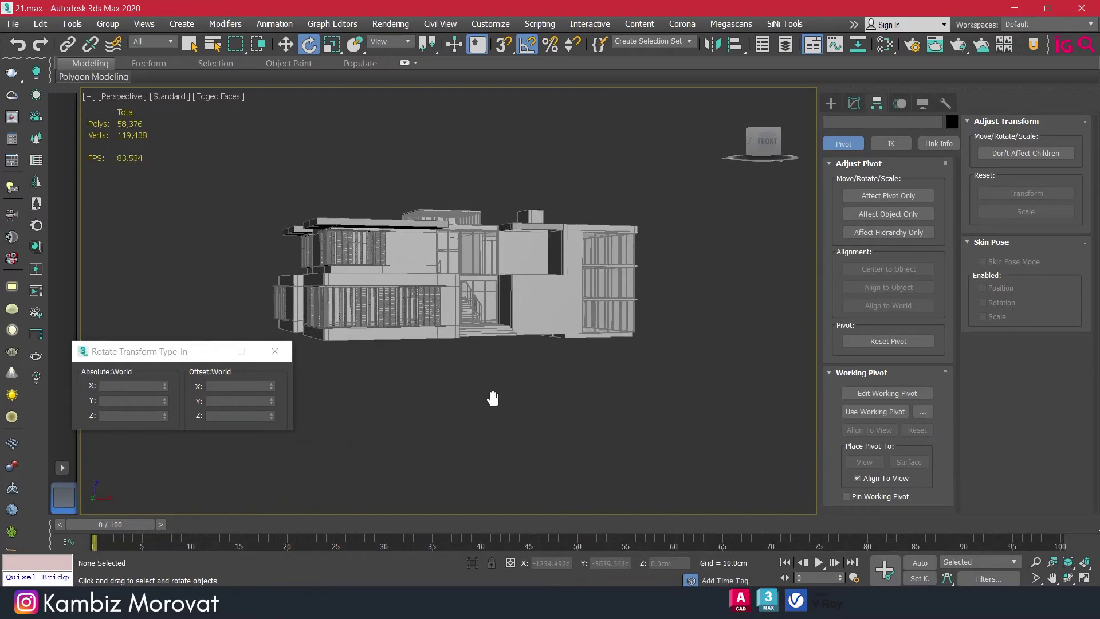